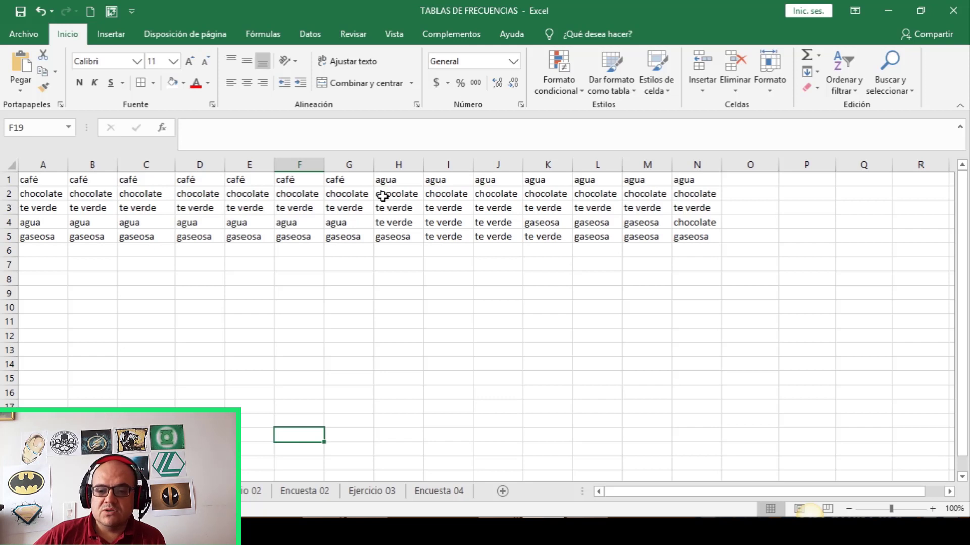
Try inserting a pivot table from the range A1:N5 at cell B7 of the existing sheet, and undo the insertion
left_click_drag(51, 182, 687, 235)
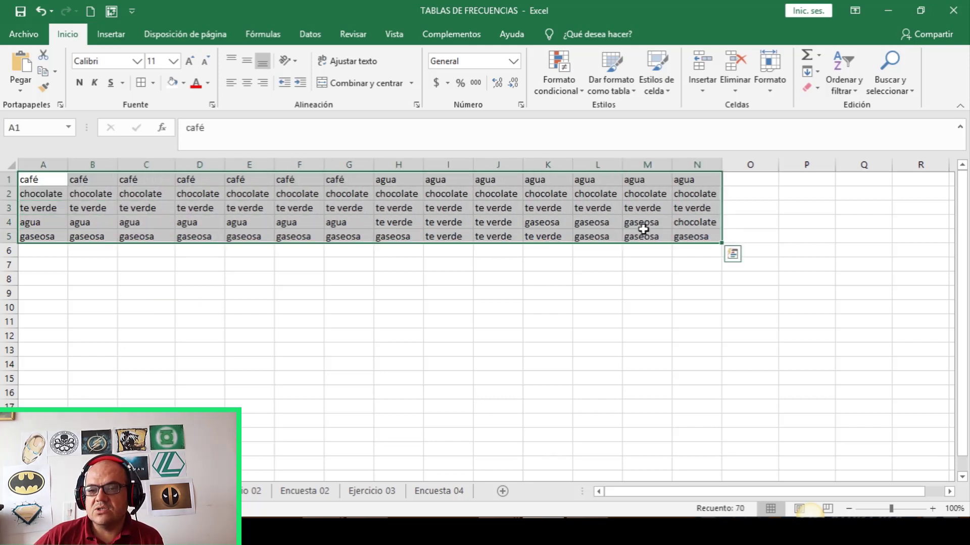
left_click(111, 34)
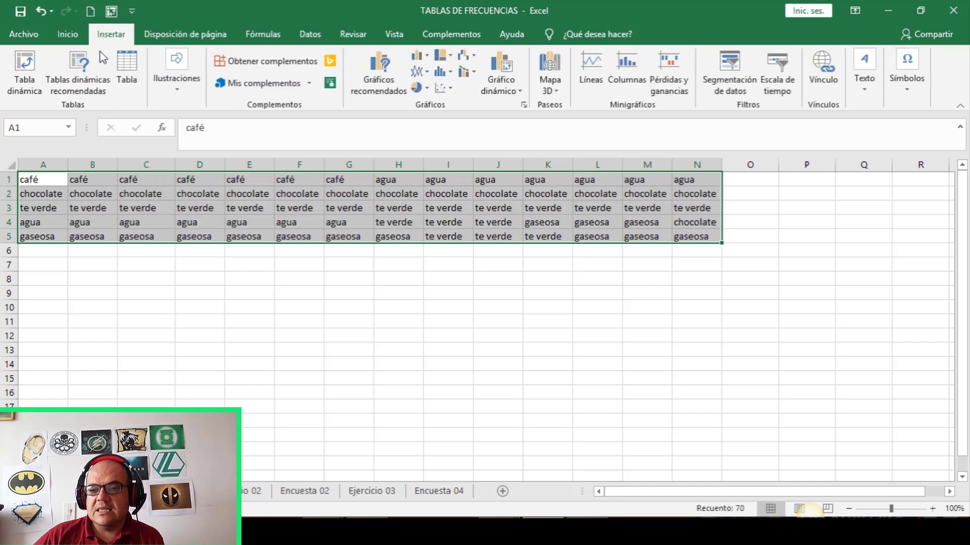
left_click(32, 75)
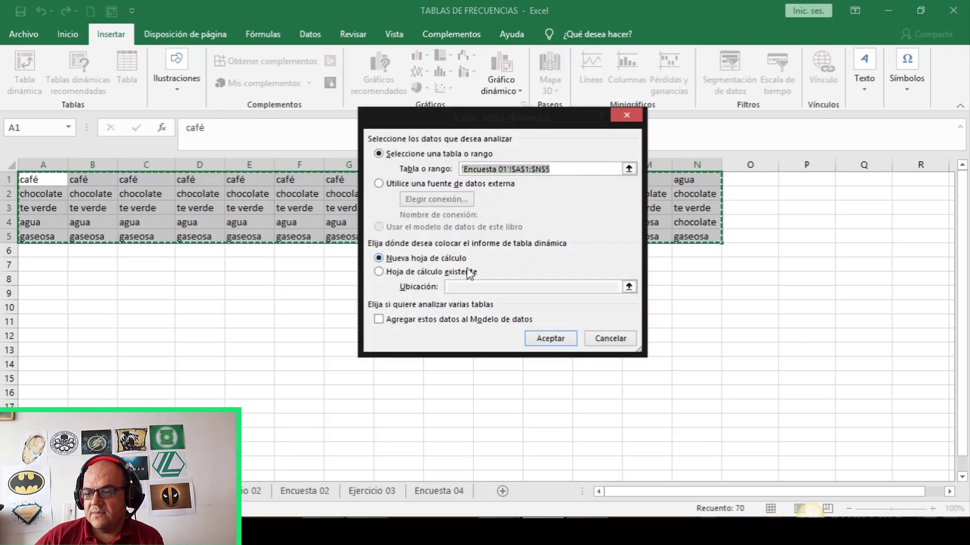
left_click(448, 273)
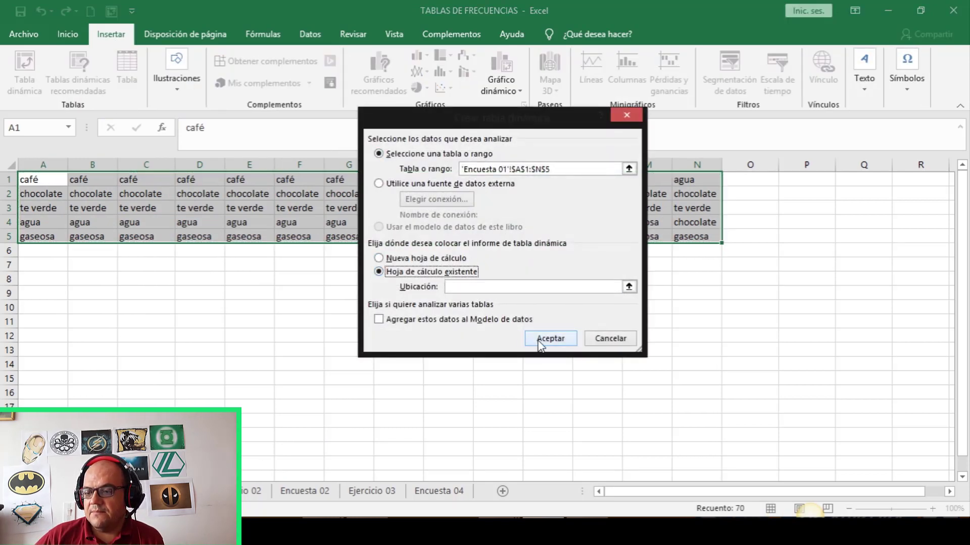
left_click(83, 266)
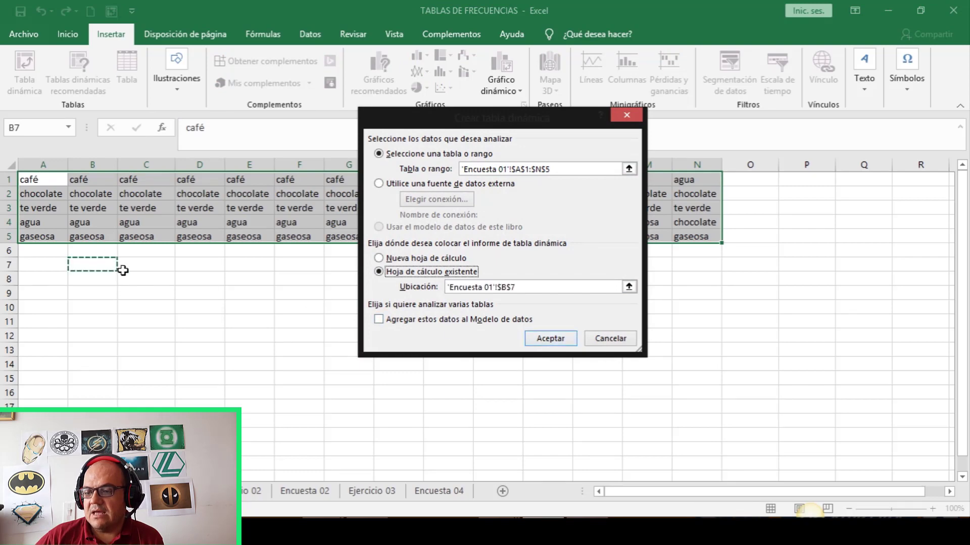
left_click(559, 336)
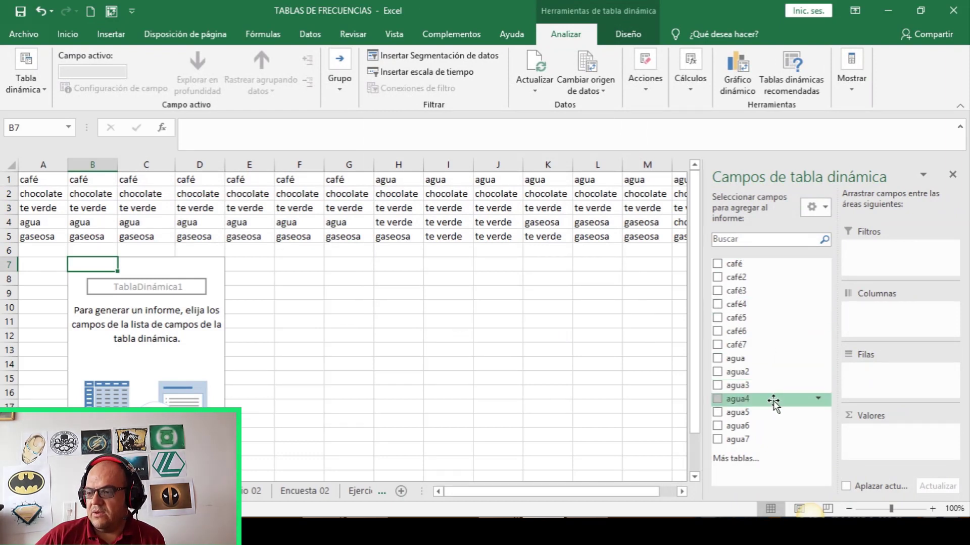
left_click(953, 175)
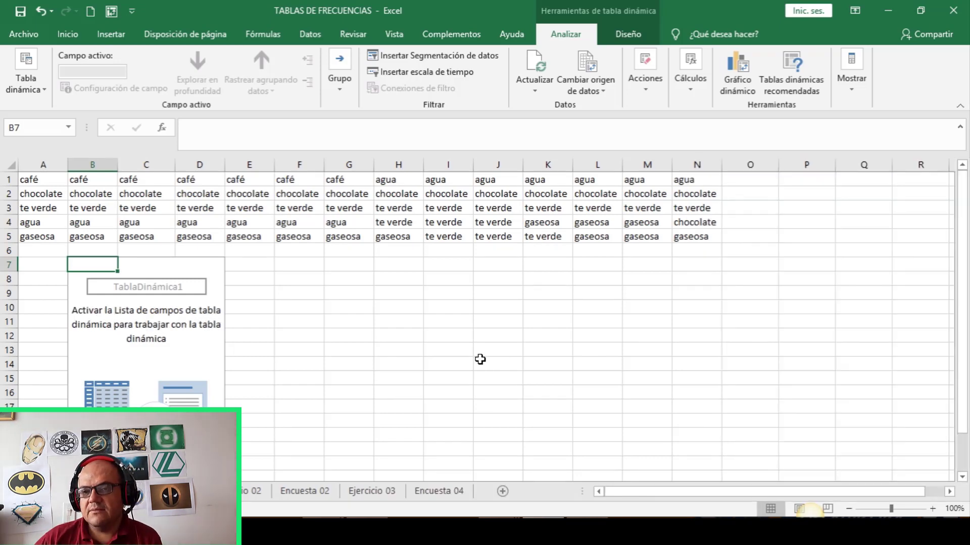
left_click(40, 11)
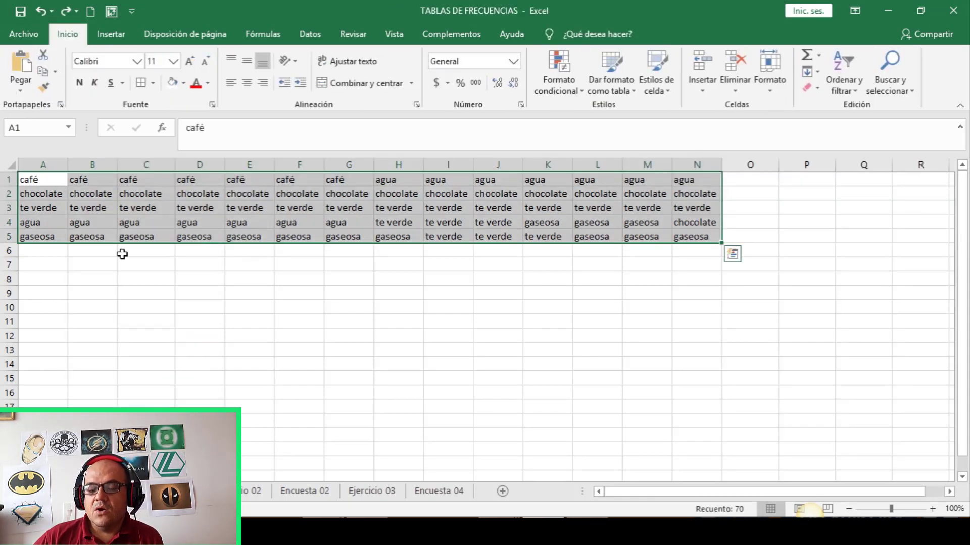
left_click(147, 275)
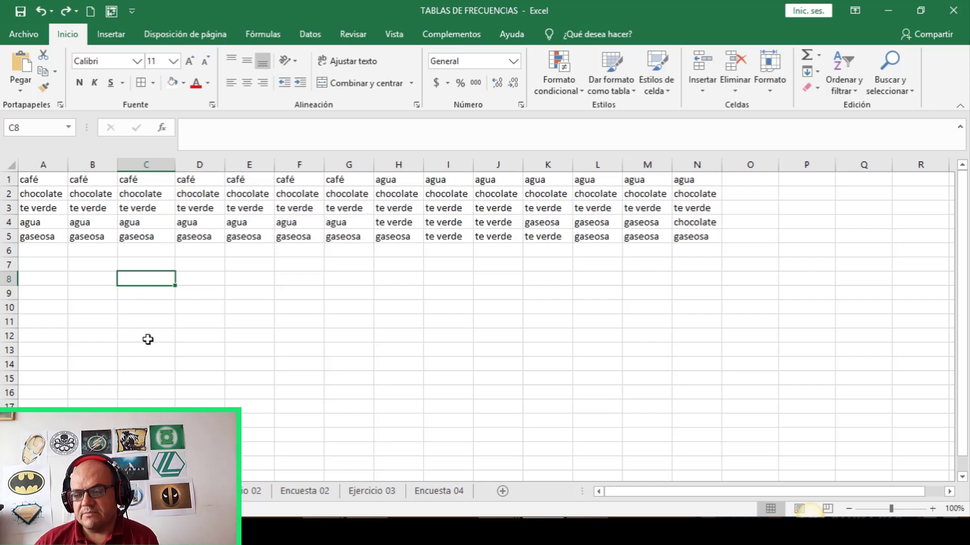
left_click(251, 491)
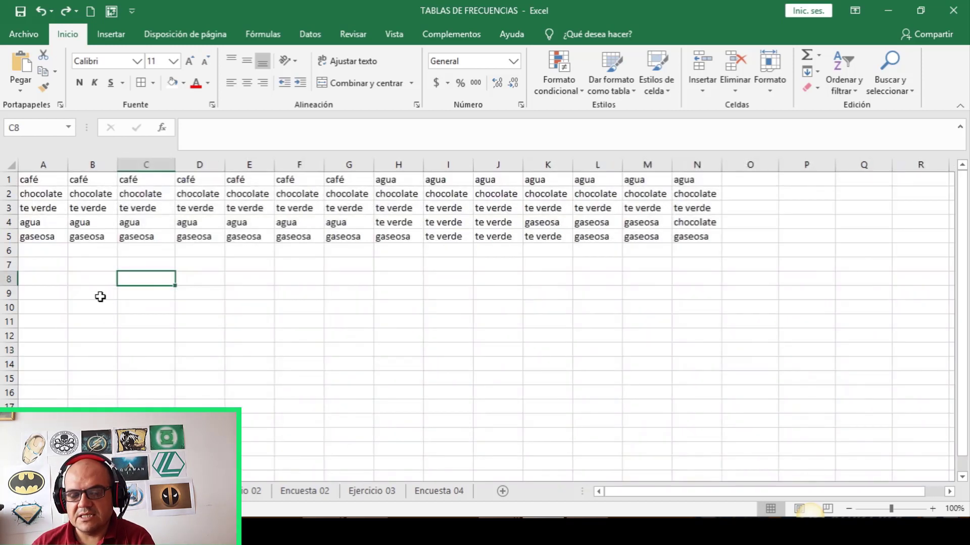
Enter the header N in B8 and number the rows 1 to 5 below it in B9:B13
left_click(90, 281)
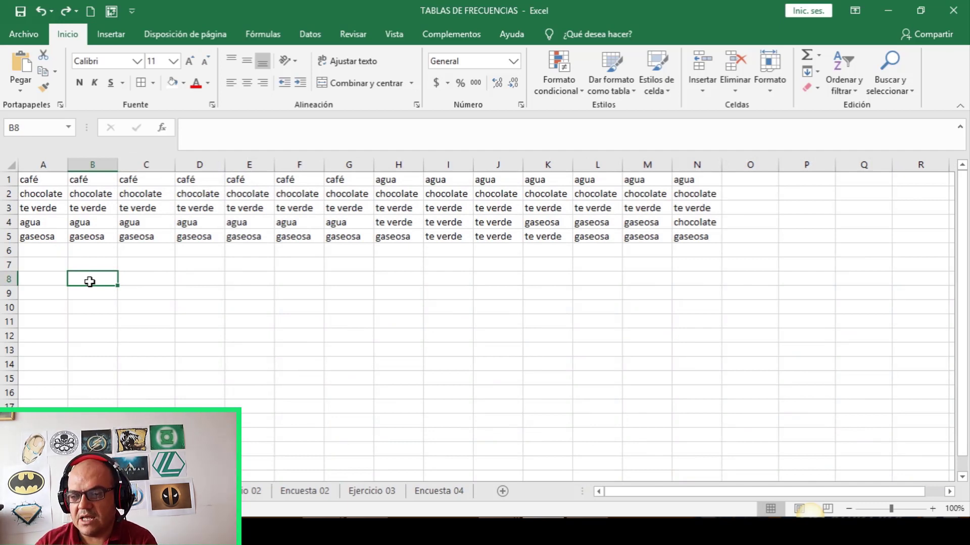
type("N")
key("Return")
type("1")
key("Return")
type("2")
key("Return")
type("3 4")
key("Return")
type("5")
key("Up")
Enter the header CATEGORÍA in C8, beside the N header
key("Up")
key("Up")
key("Up")
key("Right")
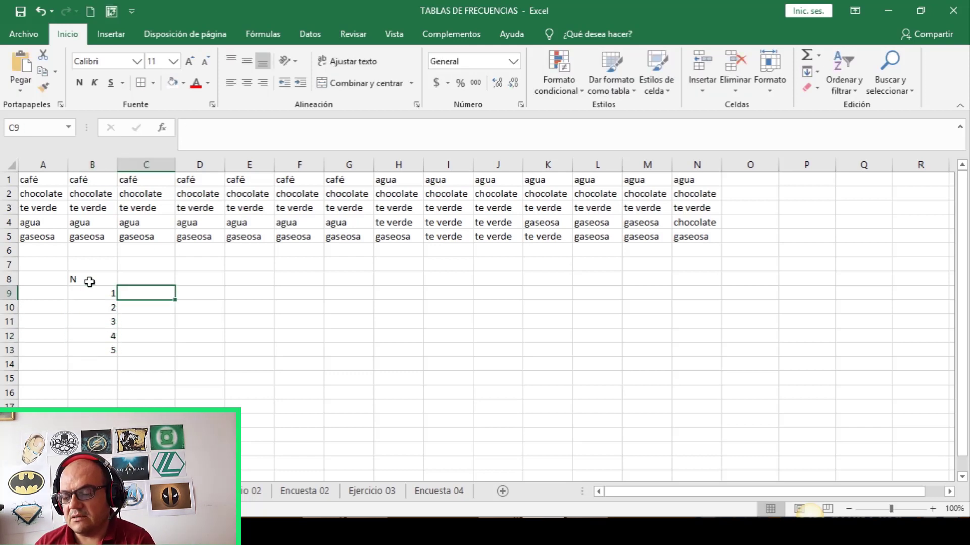
key("Up")
type("CA")
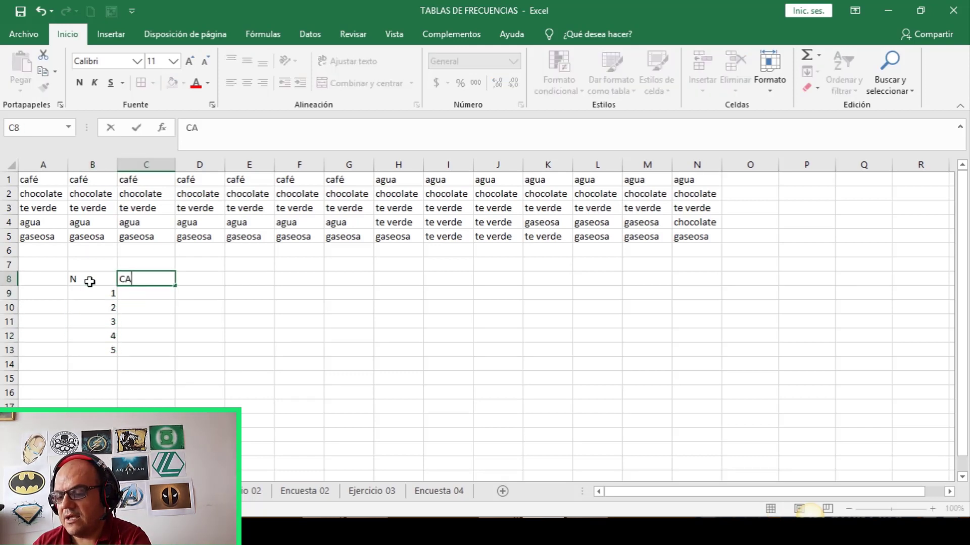
type("TEGORÍA")
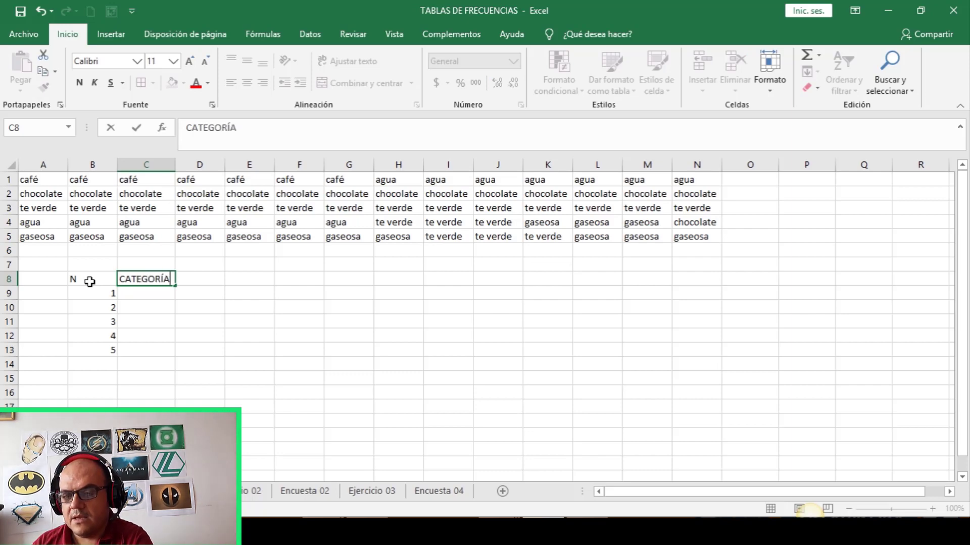
key("Return")
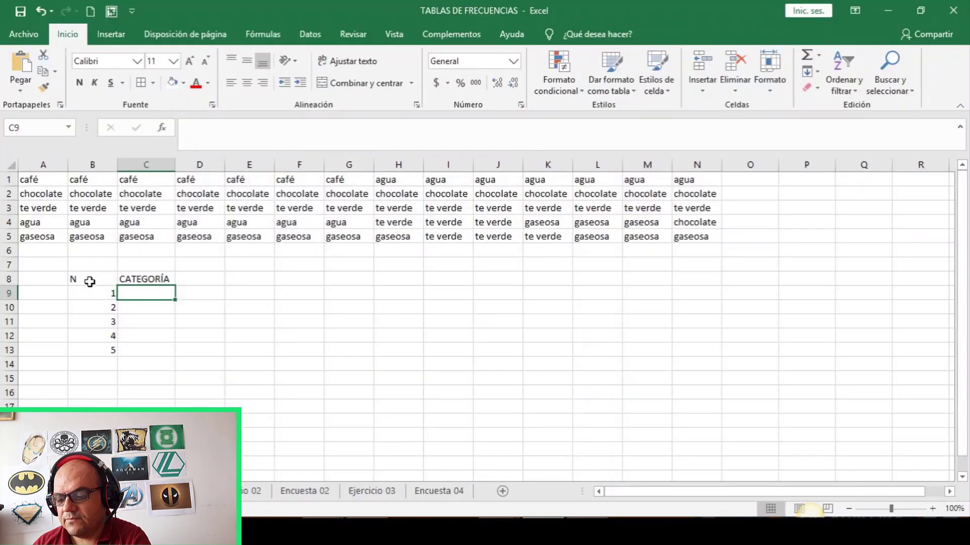
List the categories CAFÉ, CHOCOLATE, TE VERDE, GASEOSA and AGUA in C9:C13
type("CAF")
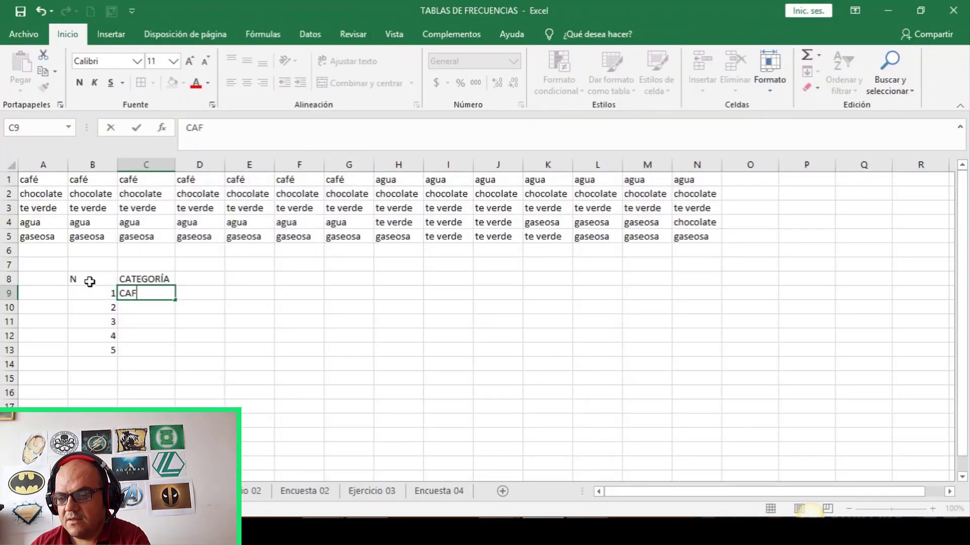
type("É")
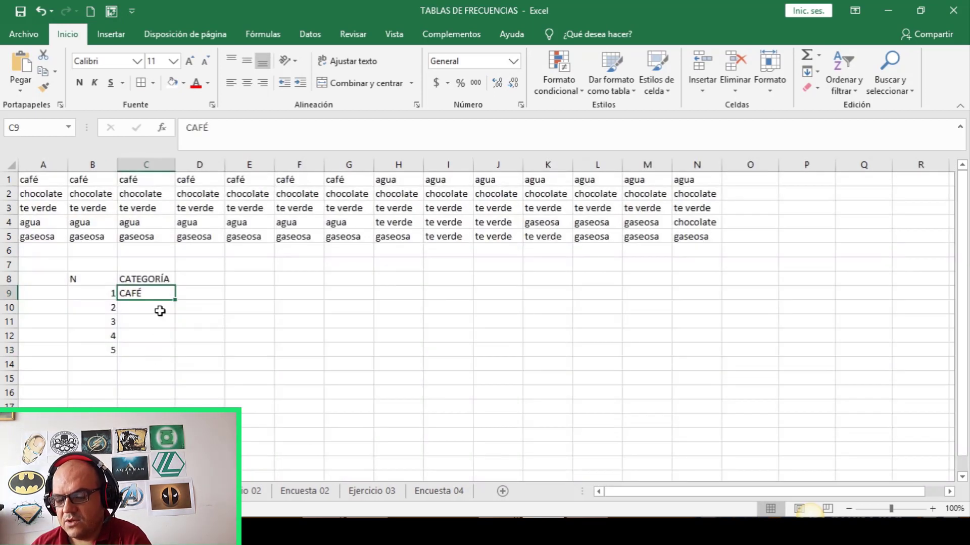
left_click(160, 311)
type("C")
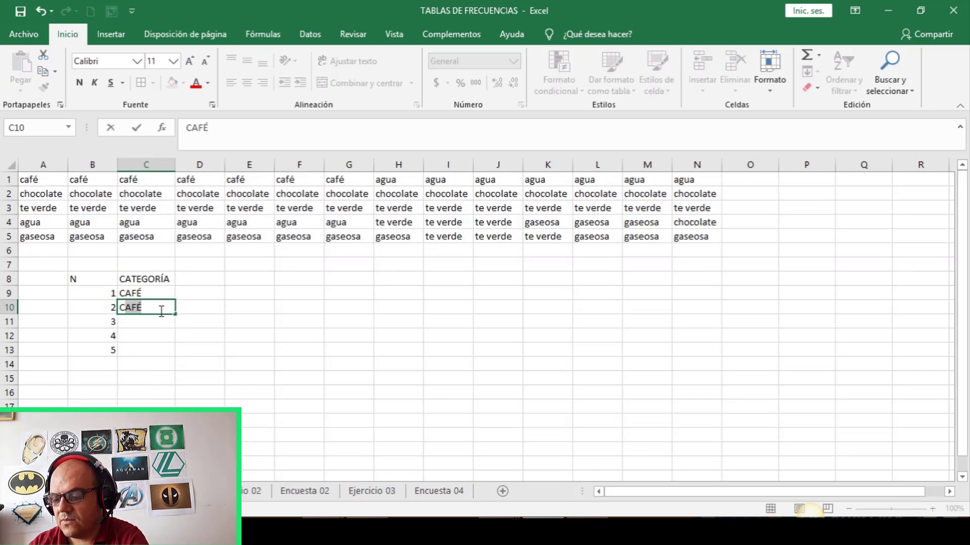
type("HOCOLATE")
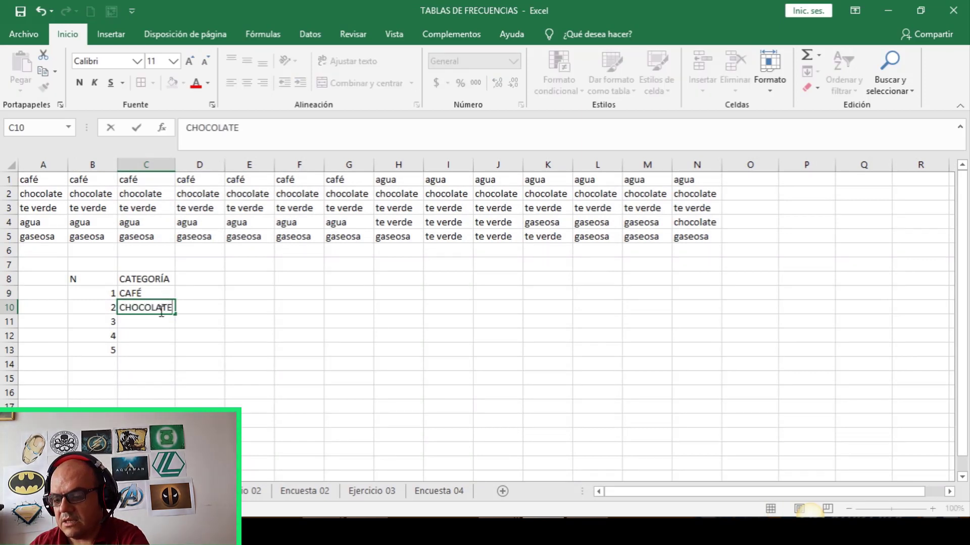
key("Return")
type("TE VERDE")
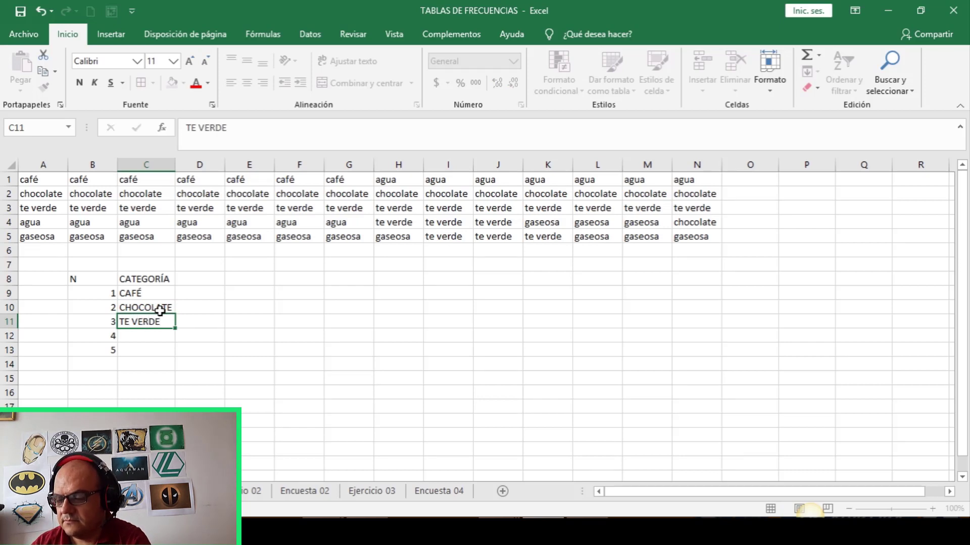
key("ctrl+Return")
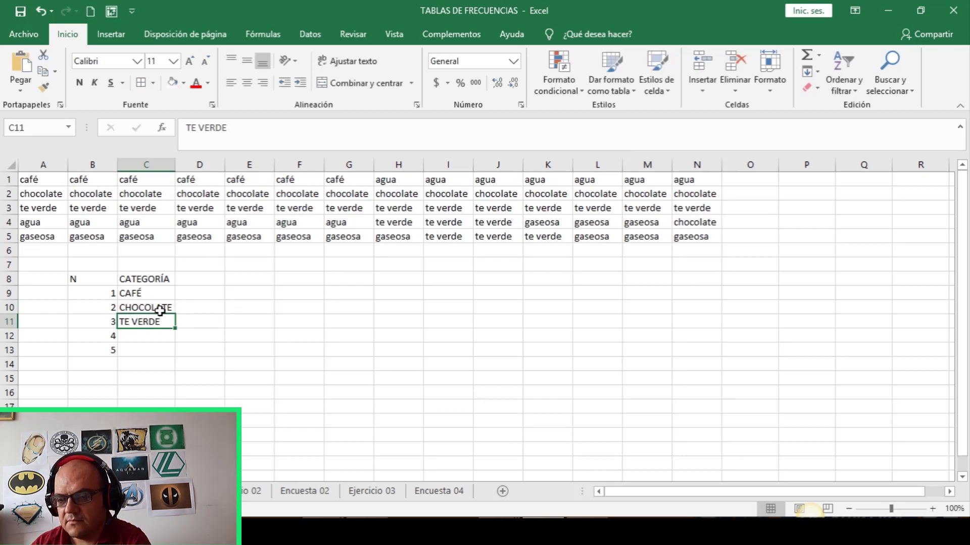
key("Return")
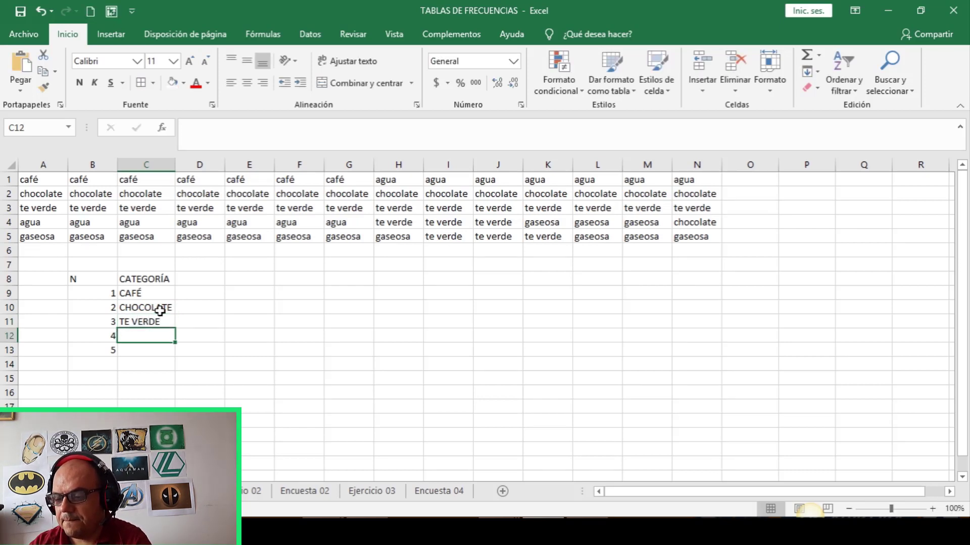
key("XF86AudioRaiseVolume")
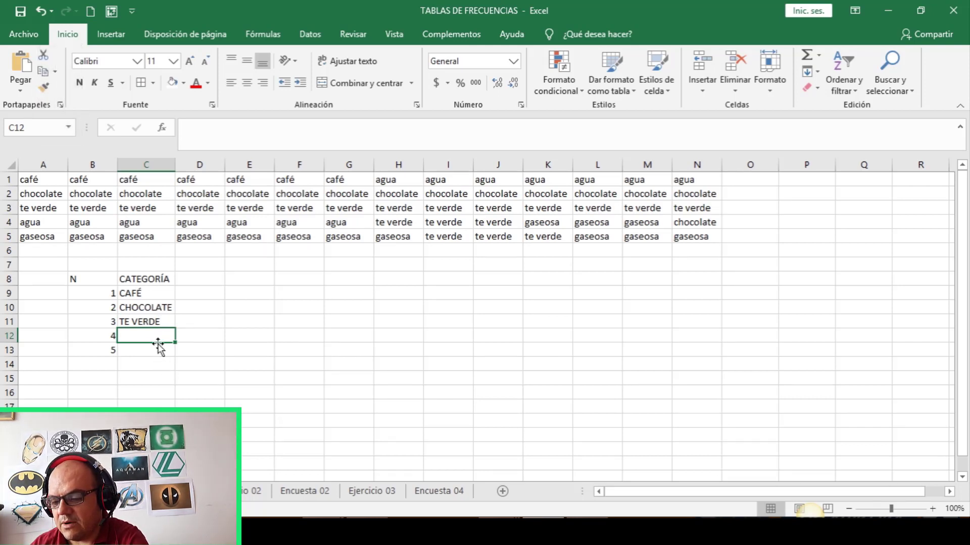
type("GASEOSA")
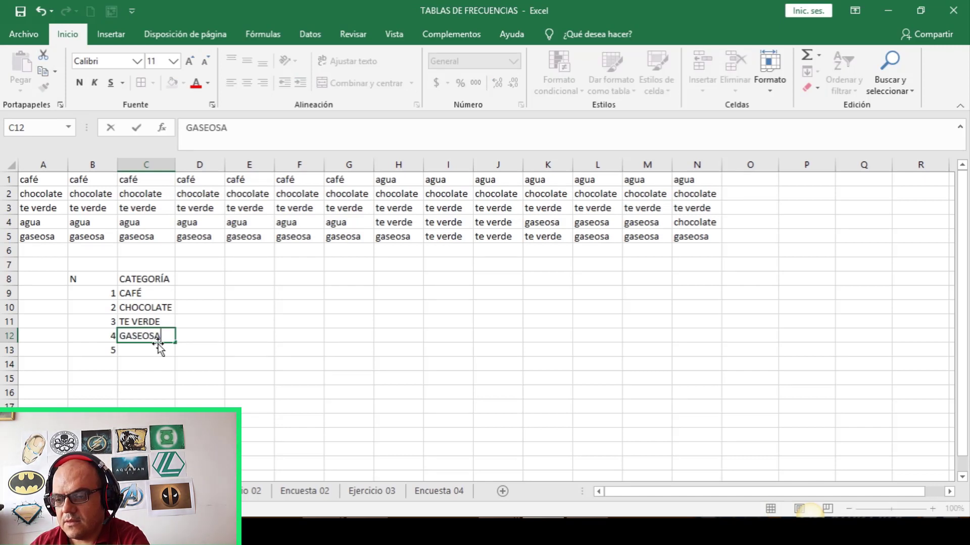
key("Return")
type("AGUA")
key("Return")
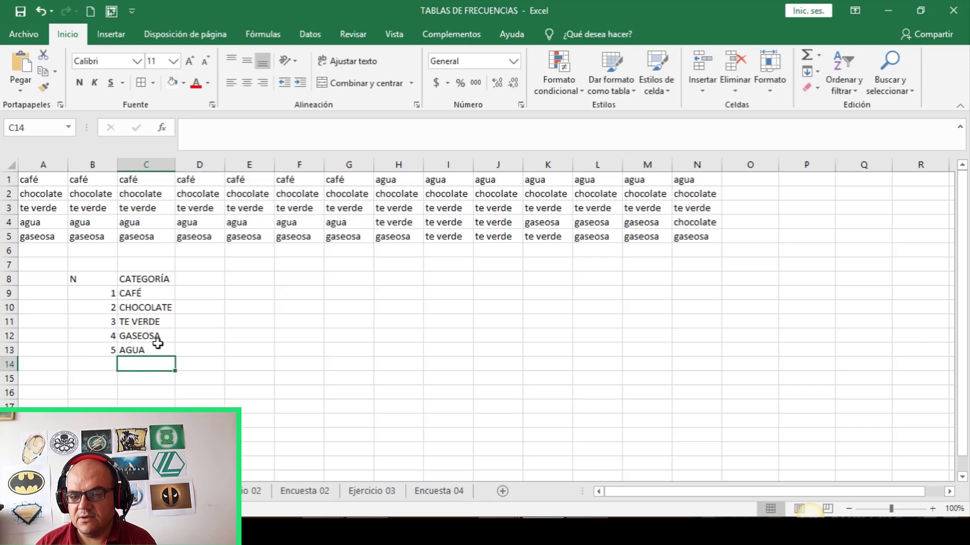
Center the contents of B8:C13 both vertically and horizontally
left_click(89, 280)
left_click_drag(85, 279, 131, 345)
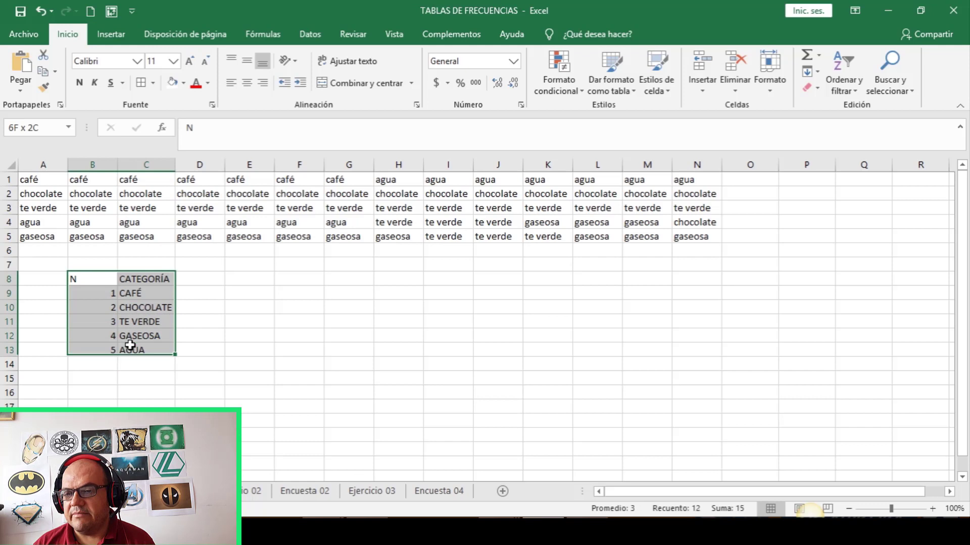
left_click(247, 61)
left_click(247, 83)
left_click(253, 280)
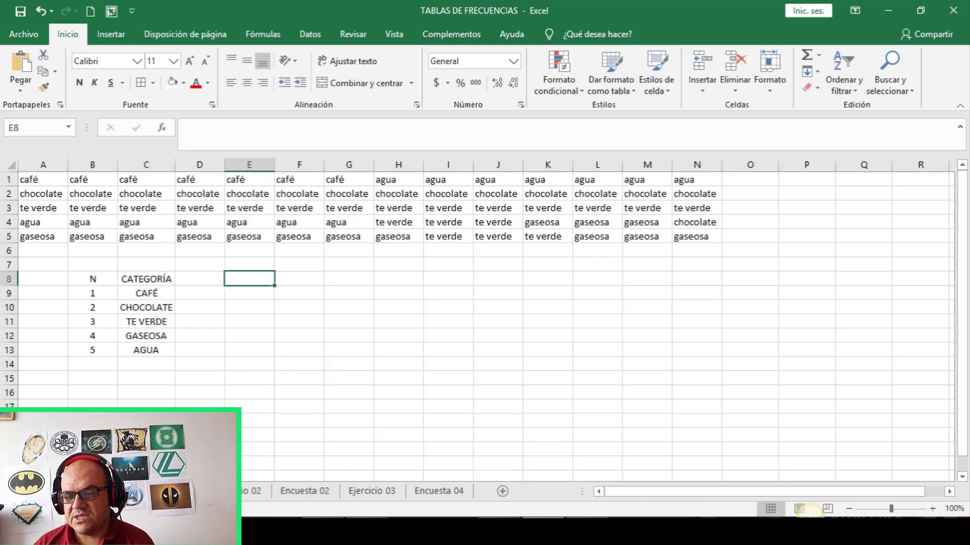
Enter the header FRECUENCIA ABSOLUTA in D8, with a line break between the two words
left_click(197, 278)
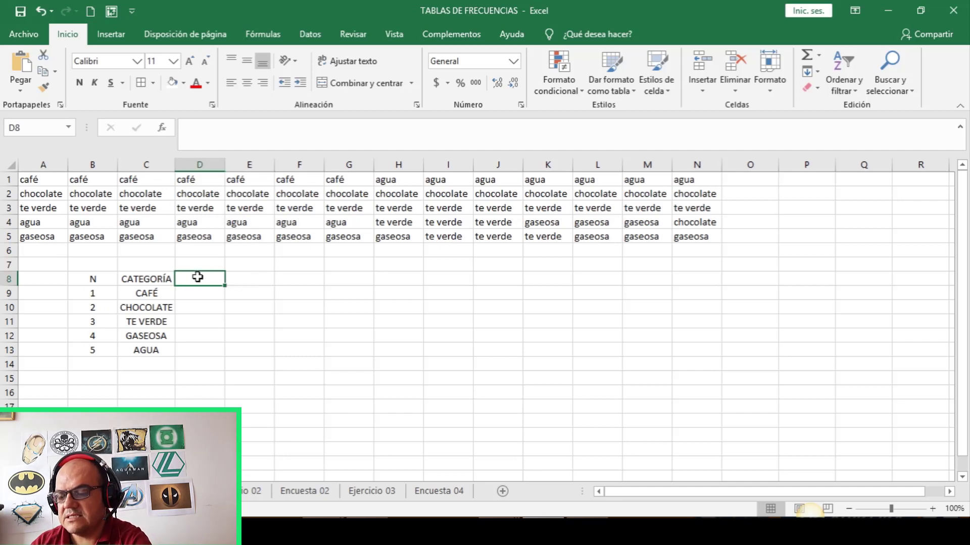
type("FRECUENC")
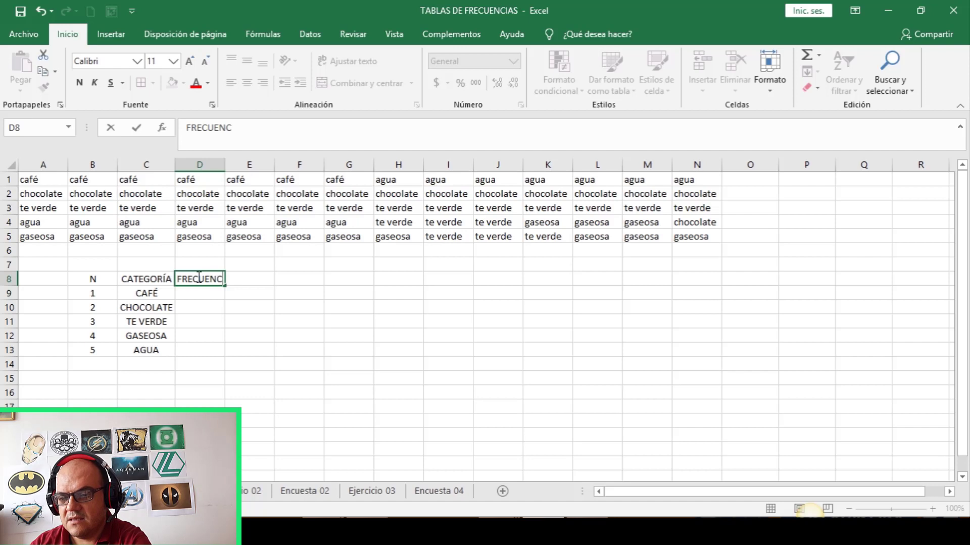
type("IAM")
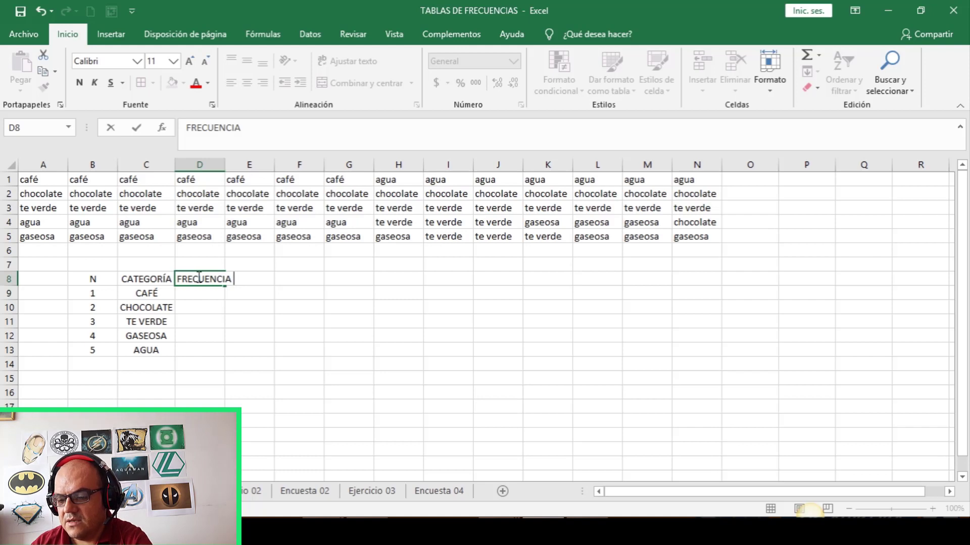
key("Return")
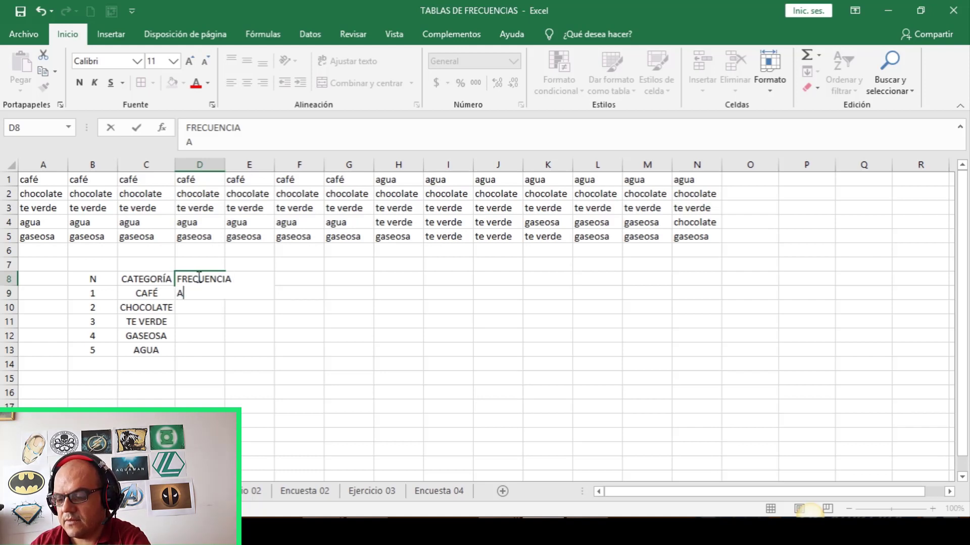
type("ABSOLY")
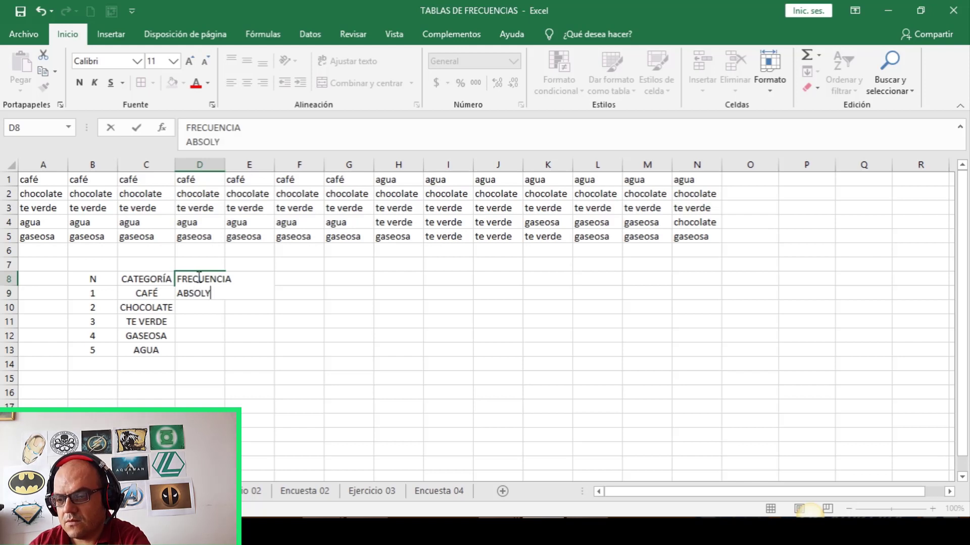
key("BackSpace")
type("UTA")
key("Return")
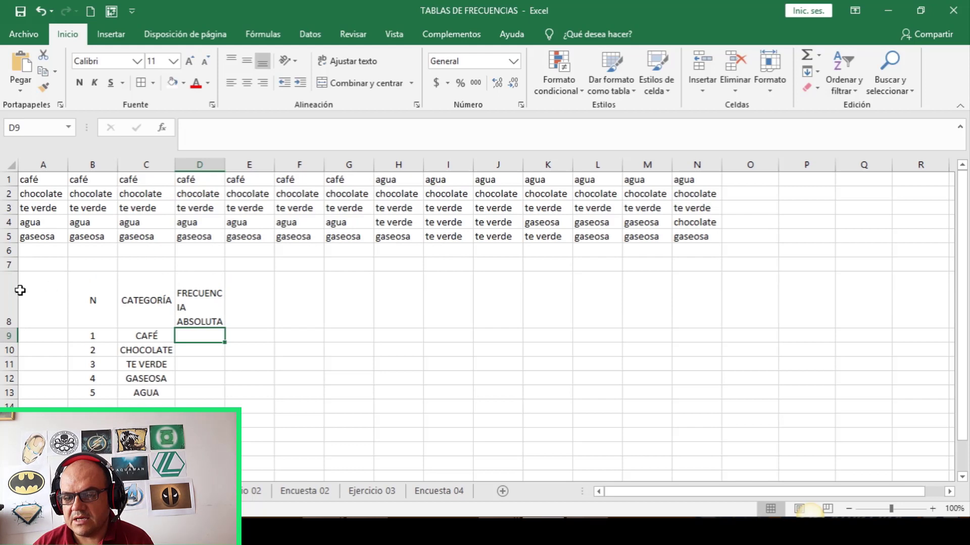
Widen column D so each word of the FRECUENCIA ABSOLUTA header fits on one line, and shrink row 8 to two text lines
left_click(9, 300)
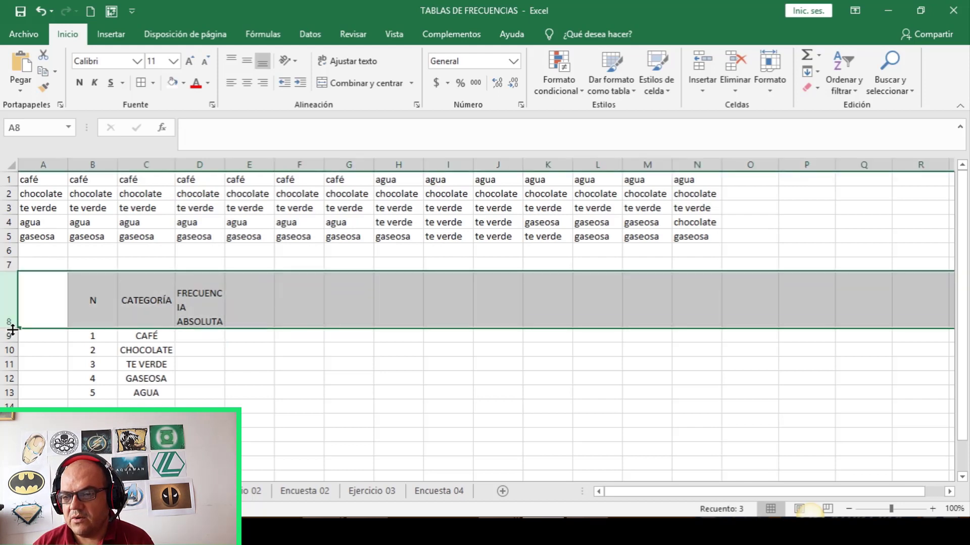
left_click(200, 165)
double_click(224, 165)
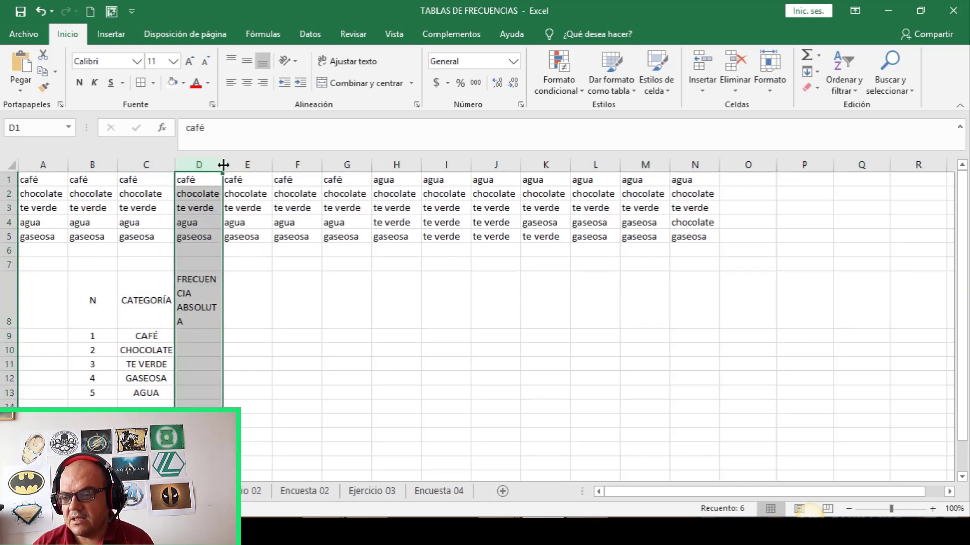
left_click_drag(224, 165, 246, 165)
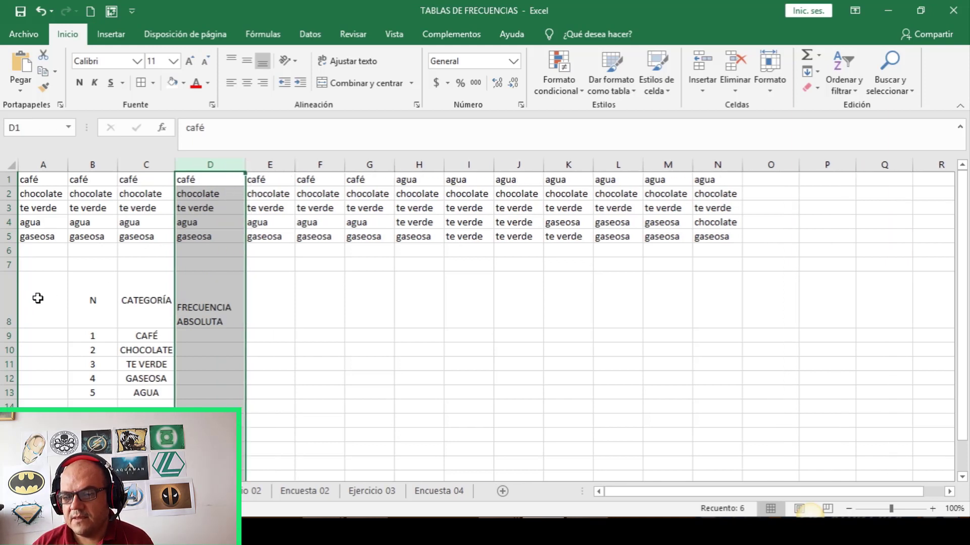
left_click(28, 299)
Remove the horizontal and vertical centering from the whole table range B8:D13
left_click_drag(76, 297, 201, 394)
left_click(247, 82)
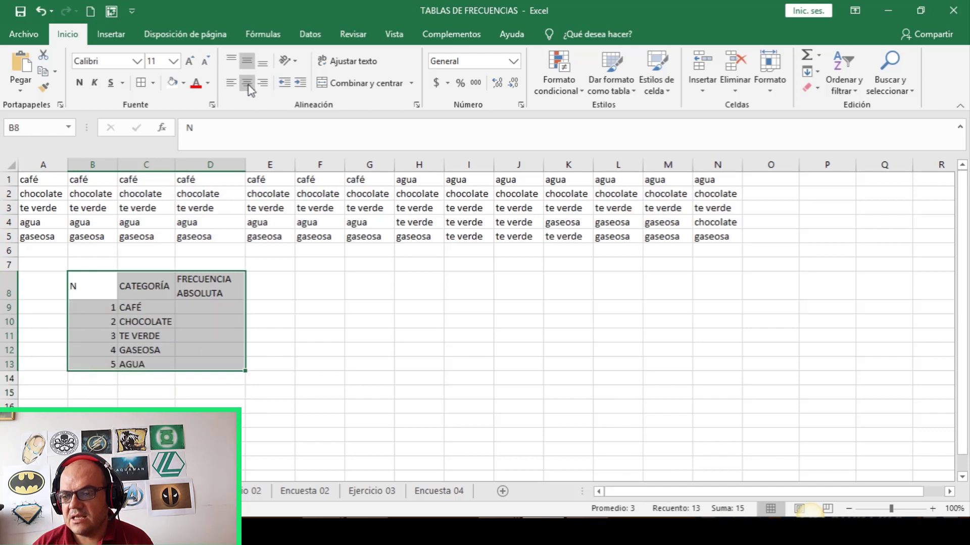
left_click(257, 63)
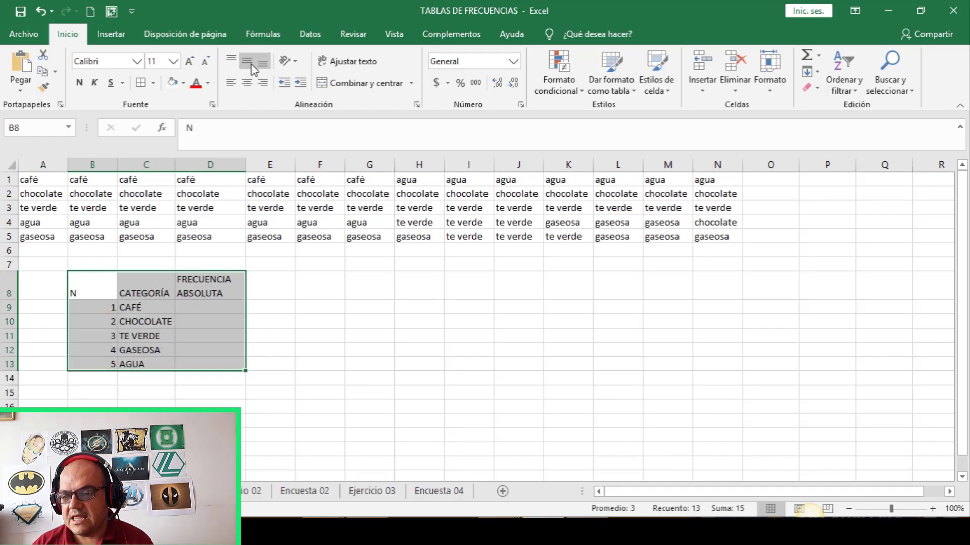
left_click(296, 347)
Center the N header in B8 both vertically and horizontally, and the numbers in B9:B13 horizontally
left_click(71, 285)
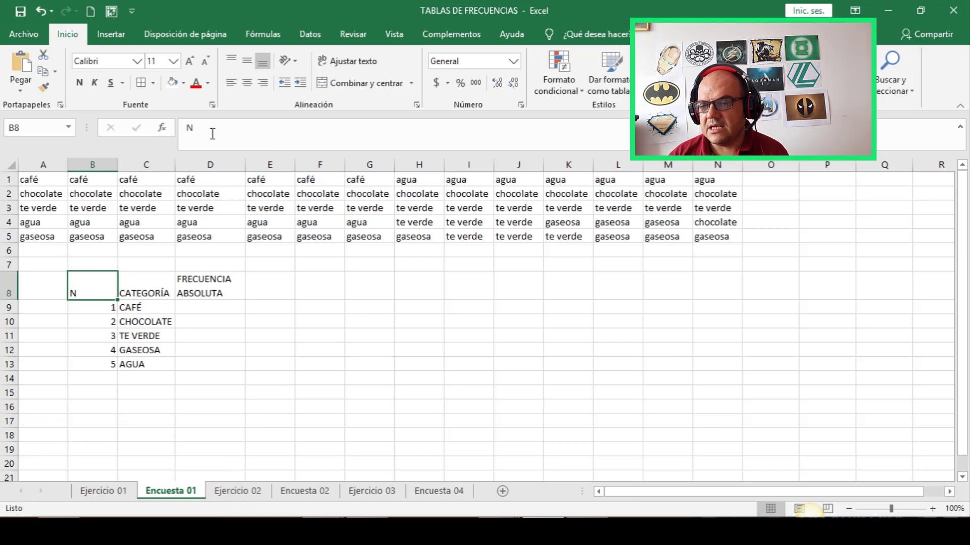
left_click(247, 67)
left_click(247, 83)
left_click(266, 338)
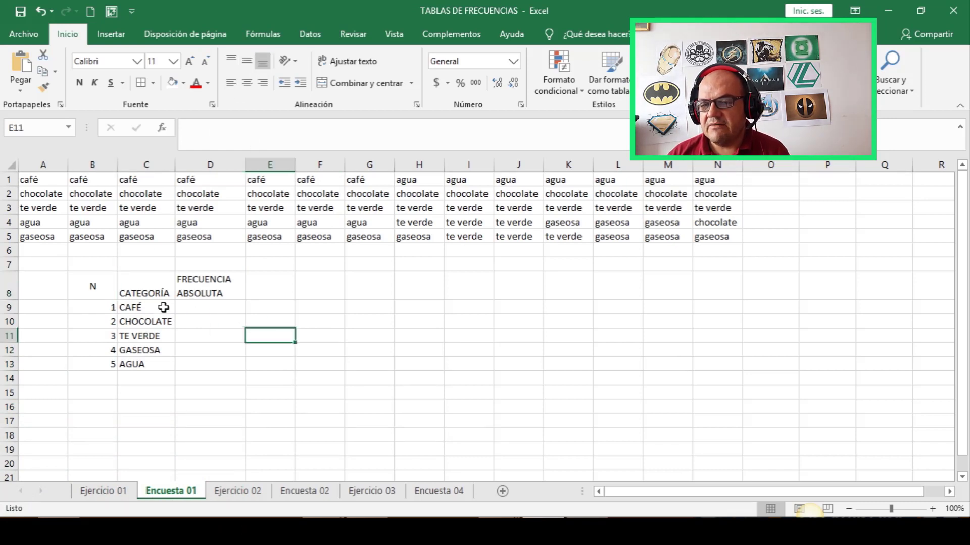
left_click_drag(99, 305, 101, 366)
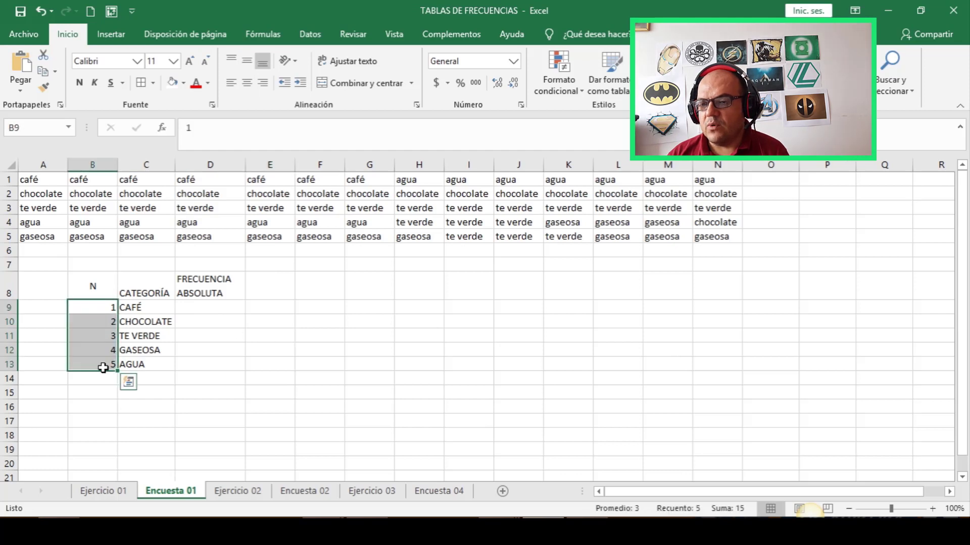
left_click(247, 83)
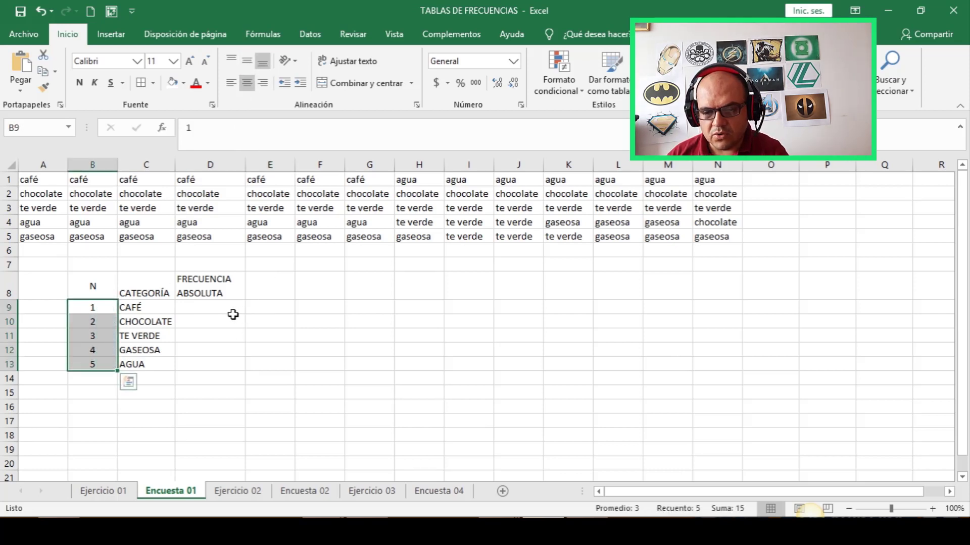
Count the CAFÉ responses in D9 with the formula =CONTAR.SI(A1:N5,C9)
left_click(214, 305)
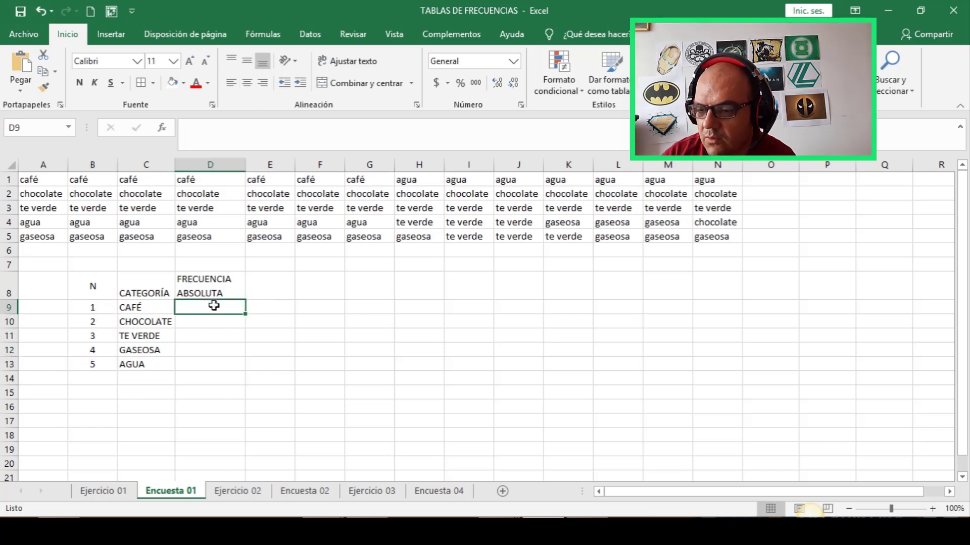
type("=")
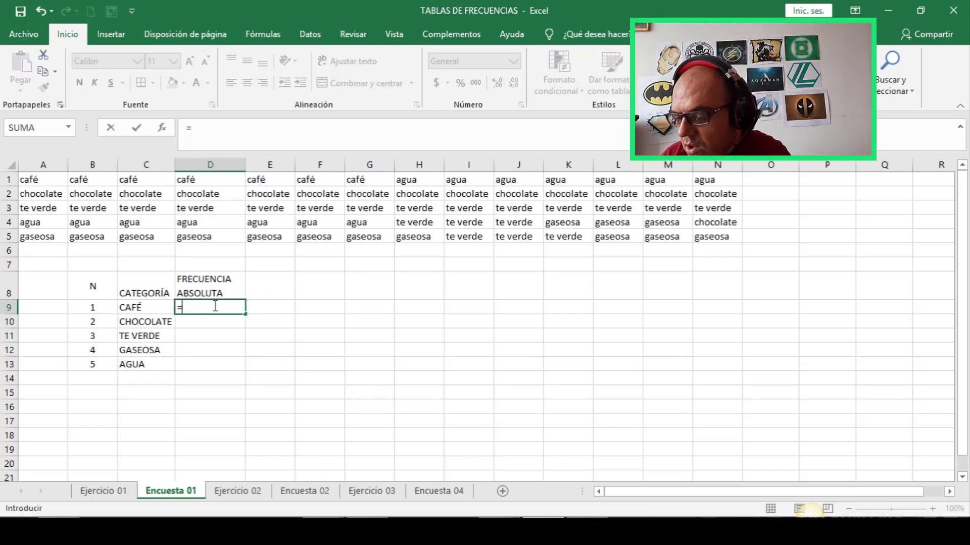
type("CON")
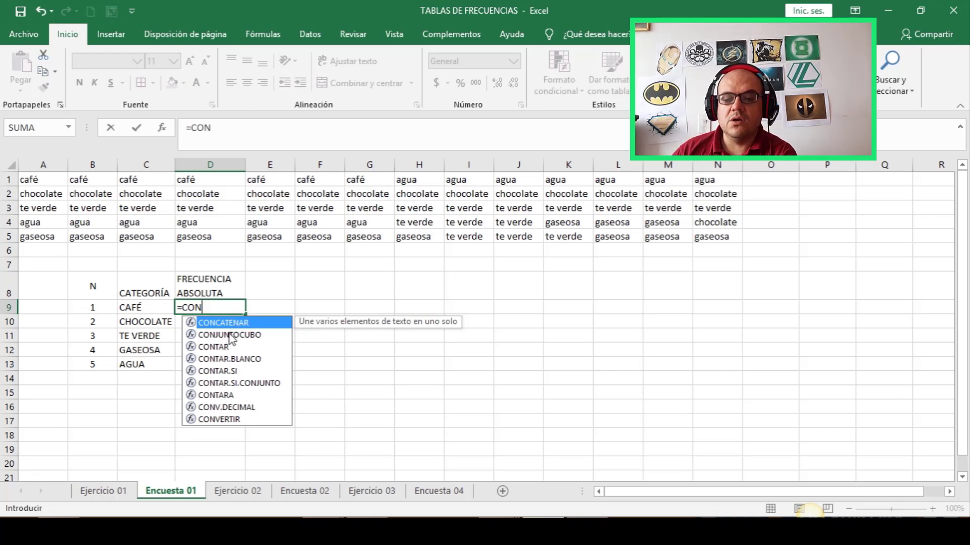
left_click(232, 373)
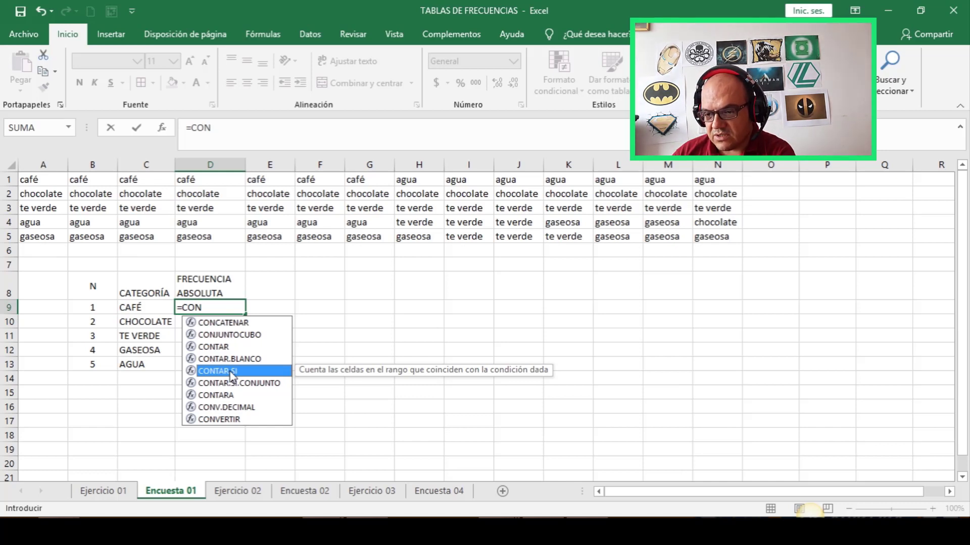
double_click(230, 371)
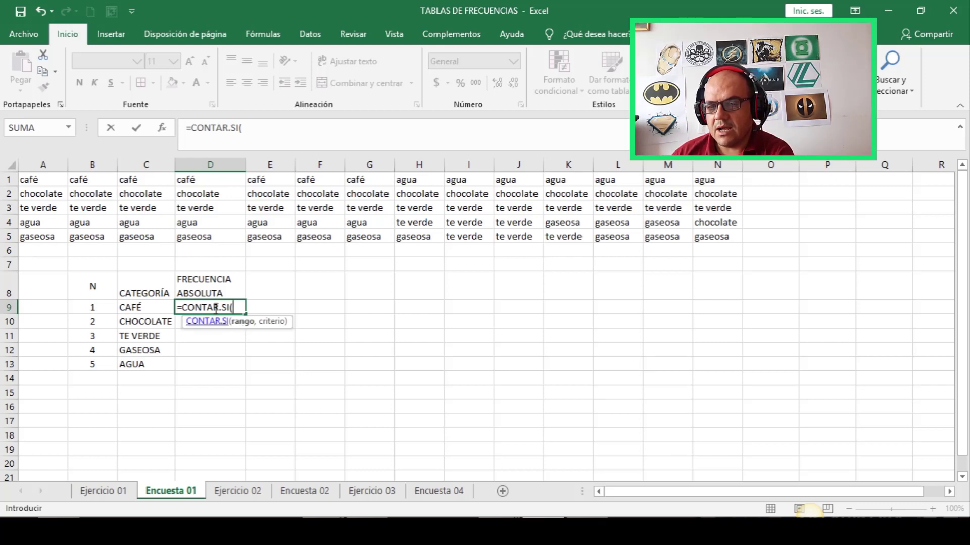
left_click_drag(48, 178, 712, 235)
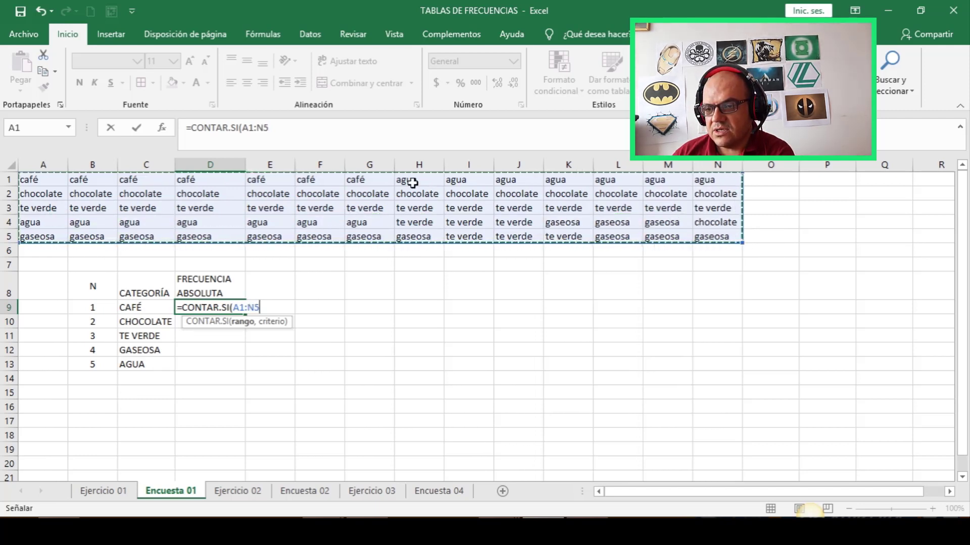
left_click(340, 133)
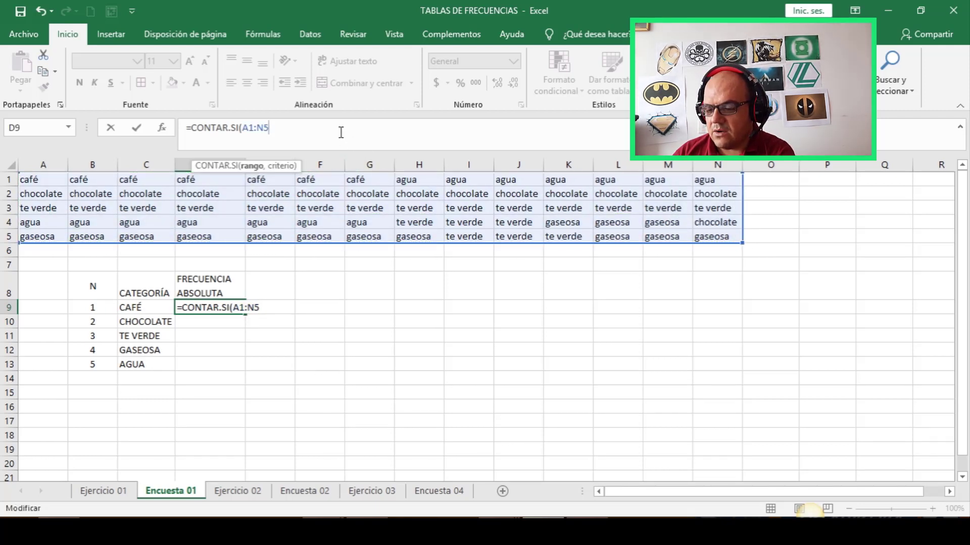
type(",")
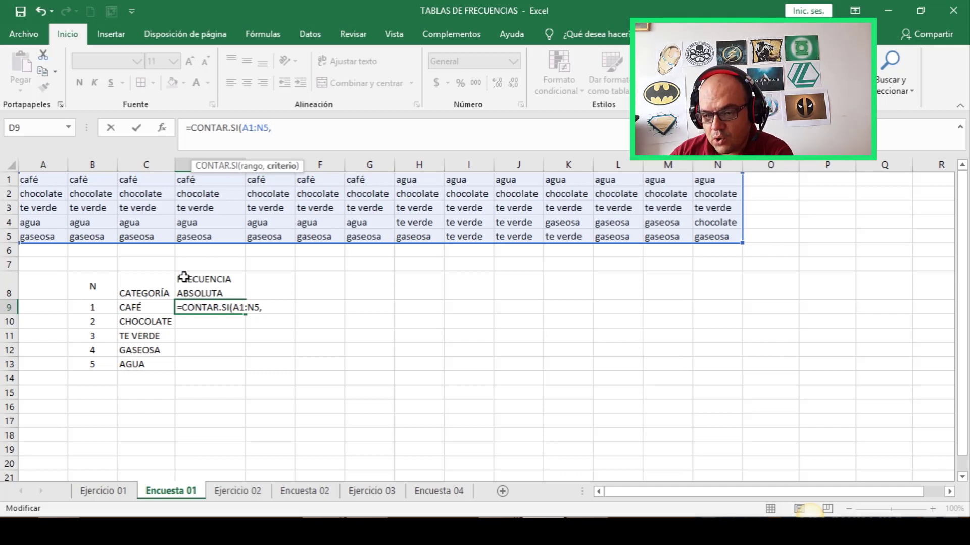
left_click(147, 312)
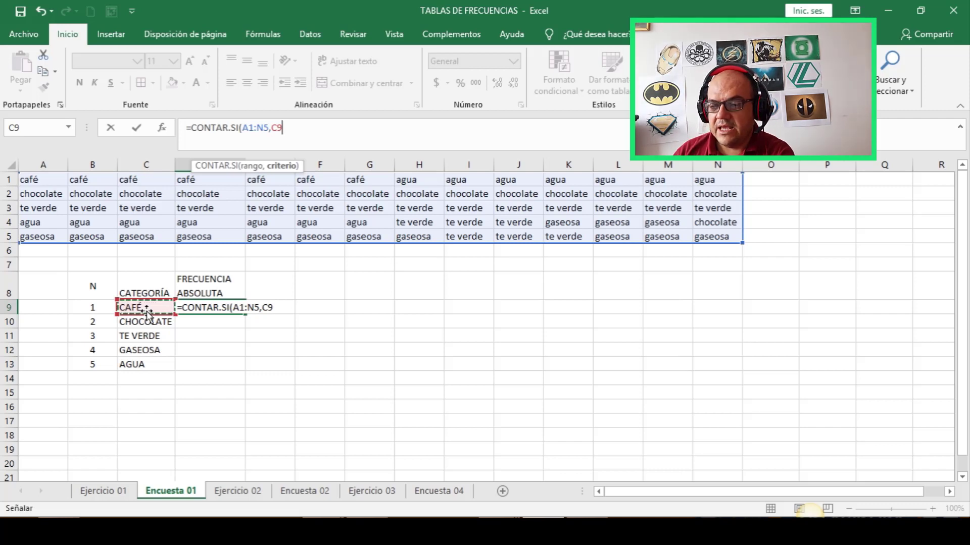
key("Return")
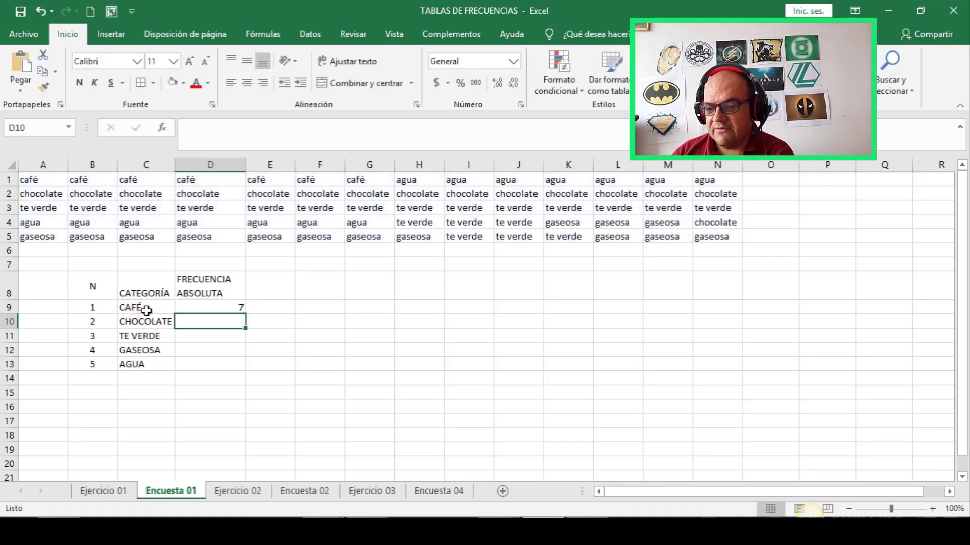
Check the count in D9 by going through the café responses in A1:G1 one by one
left_click(217, 308)
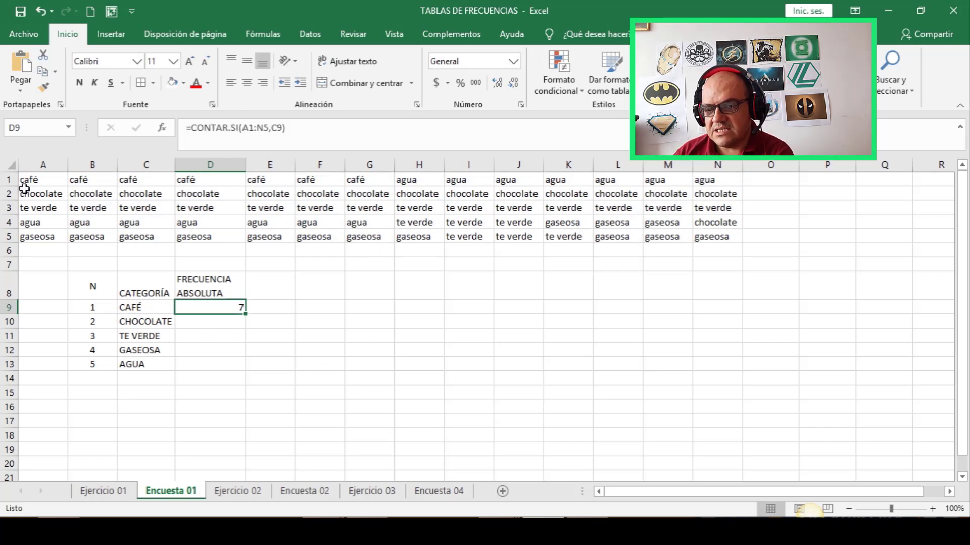
left_click(38, 177)
left_click(91, 180)
left_click(150, 181)
left_click(204, 178)
left_click(252, 178)
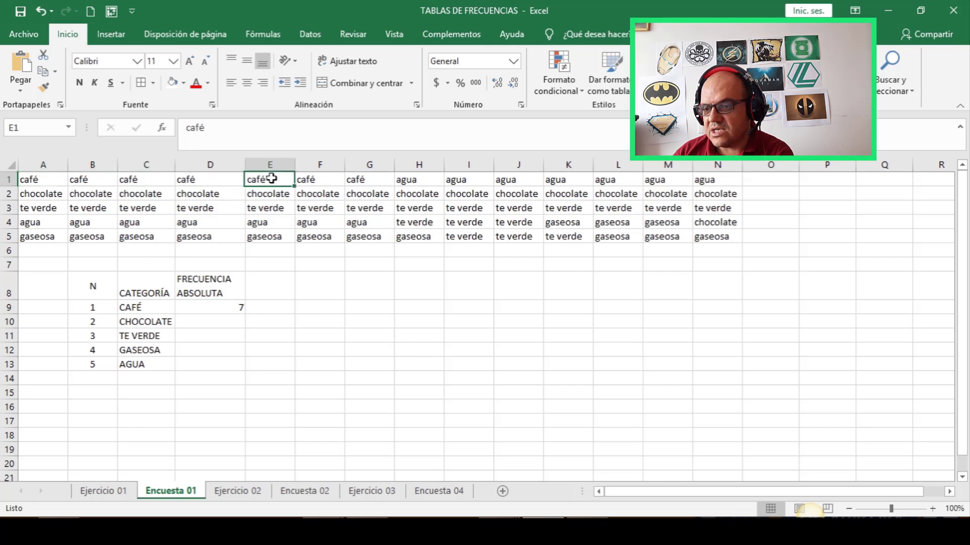
left_click(302, 178)
left_click(377, 179)
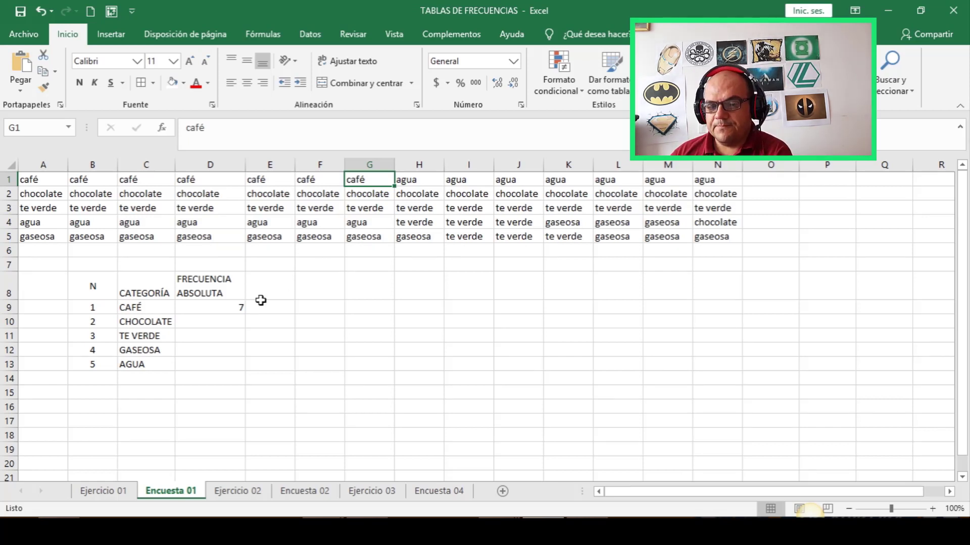
Count the CHOCOLATE responses in D10 with CONTAR.SI over A1:N5, using C10 as the criterion
left_click(204, 322)
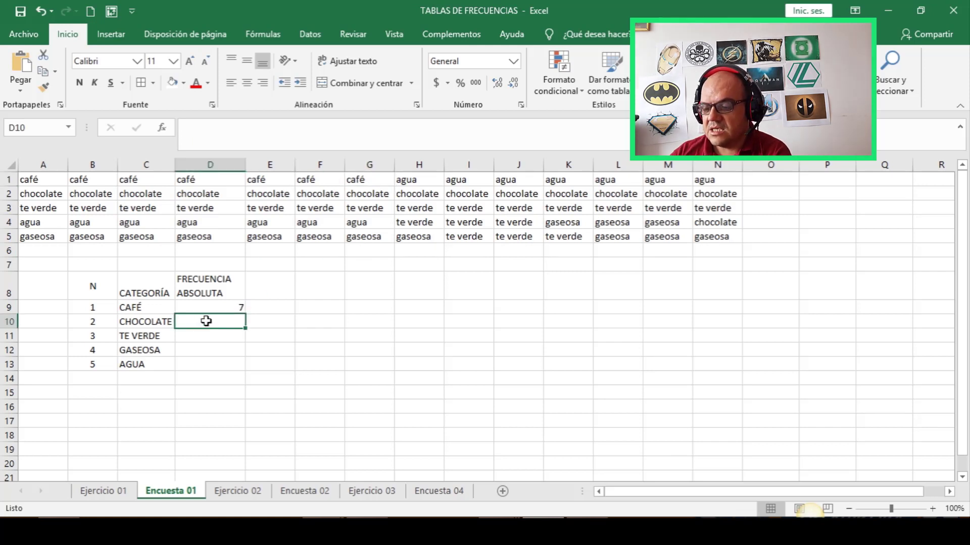
type("=CO")
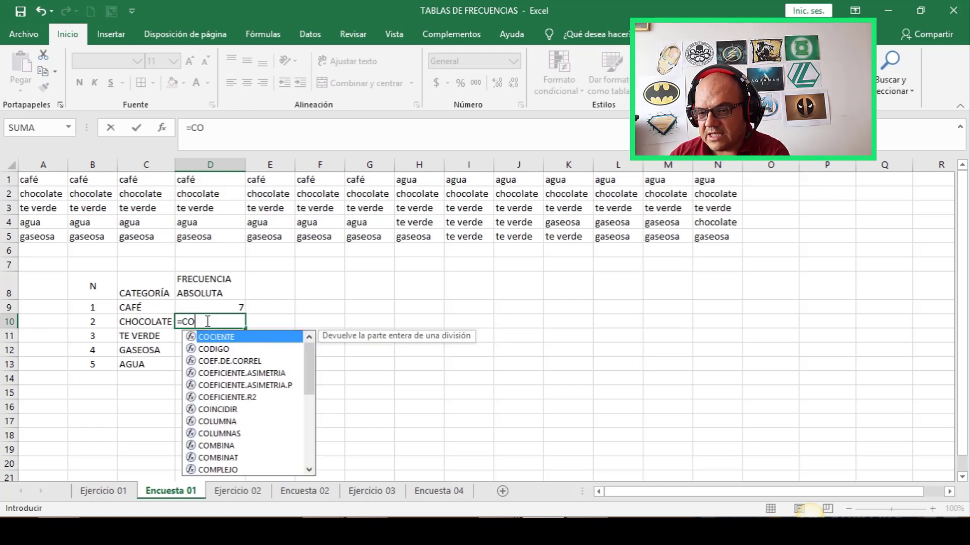
type("NTA")
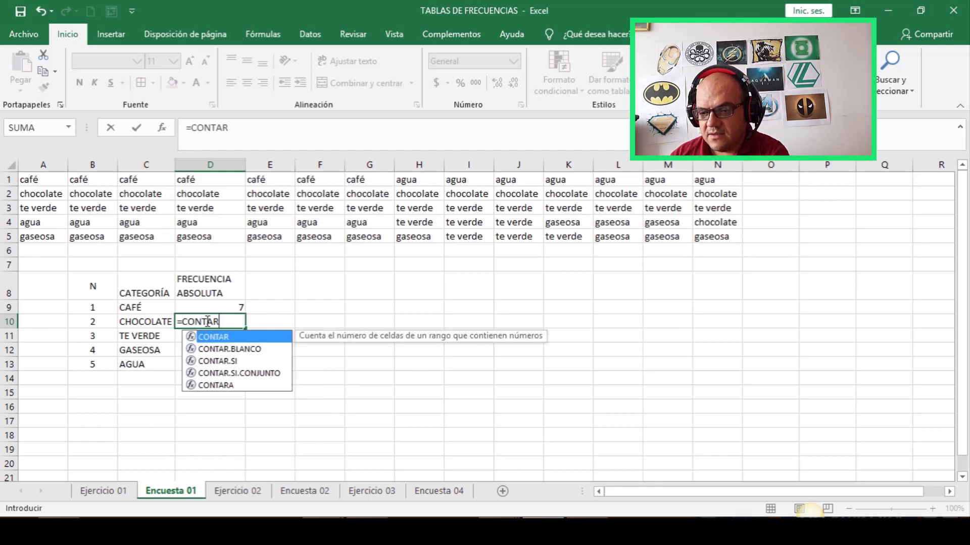
type("R")
double_click(225, 361)
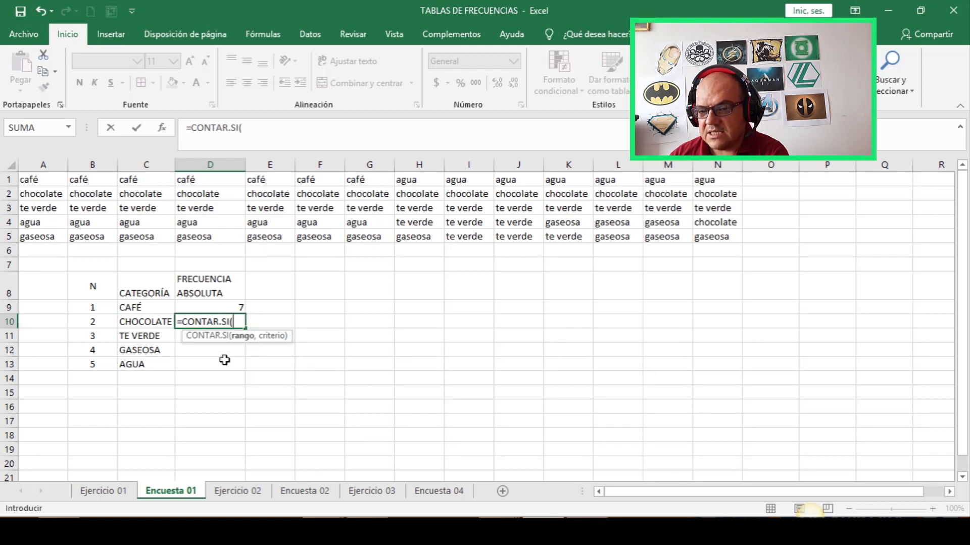
left_click_drag(49, 182, 714, 235)
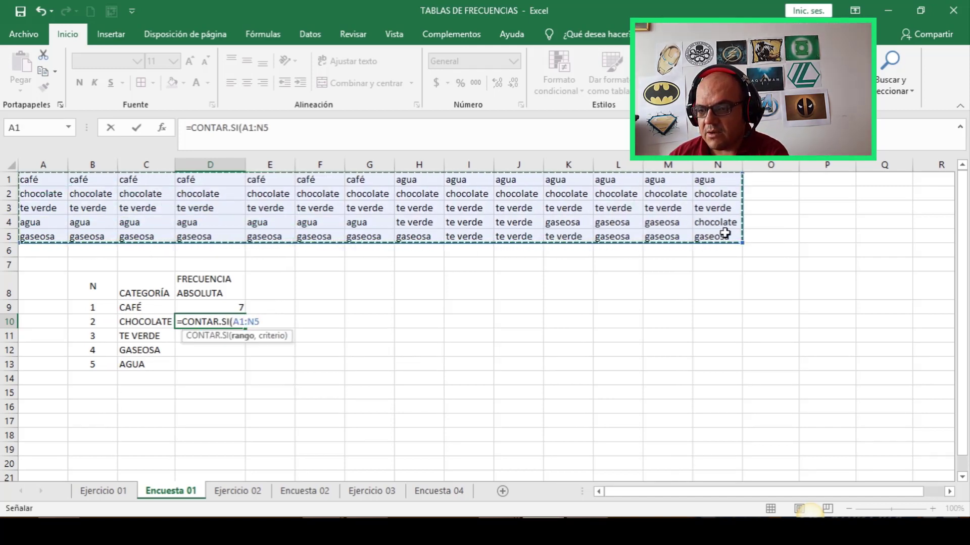
left_click(383, 125)
type(",")
left_click(147, 318)
key("Return")
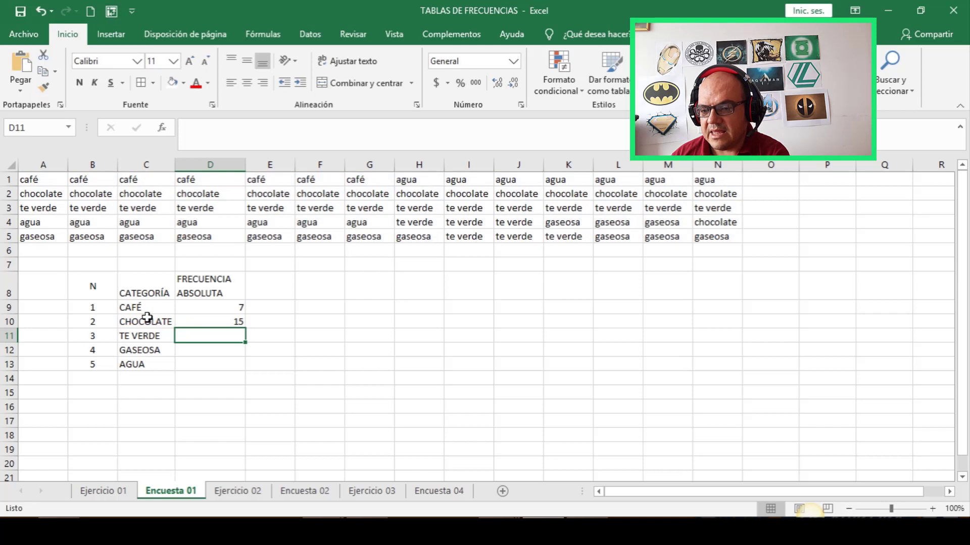
Count the TE VERDE responses in D11 with the formula =CONTAR.SI(A1:N5,C11)
key("Up")
key("Down")
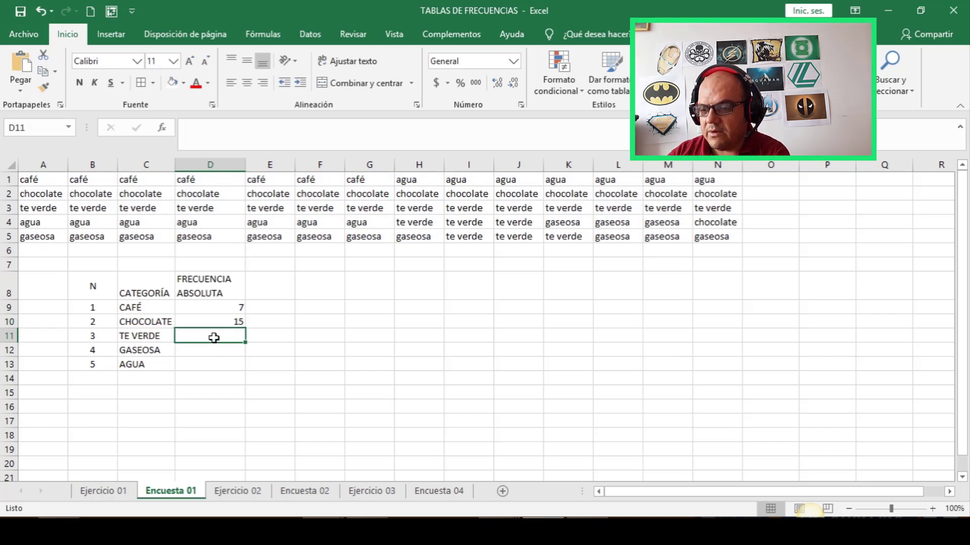
type("=CONT")
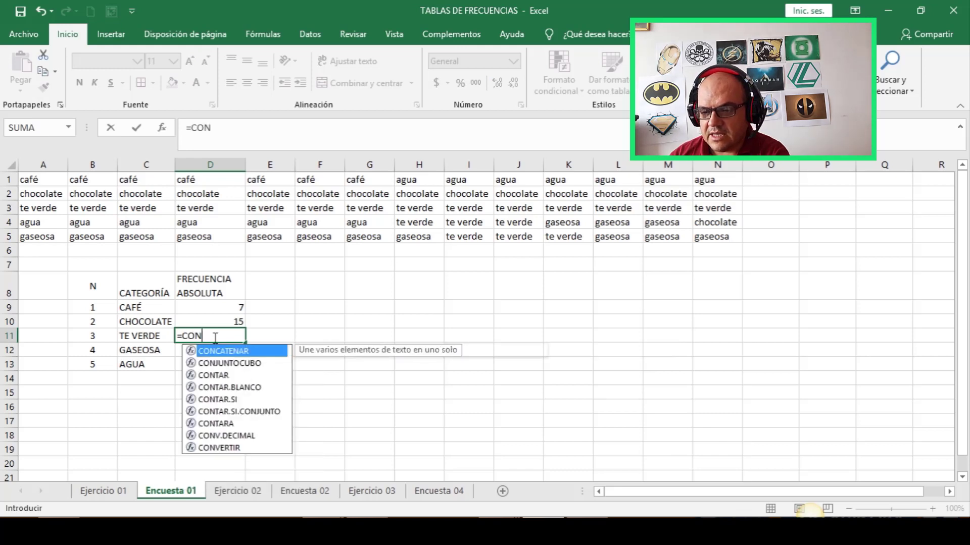
left_click(216, 376)
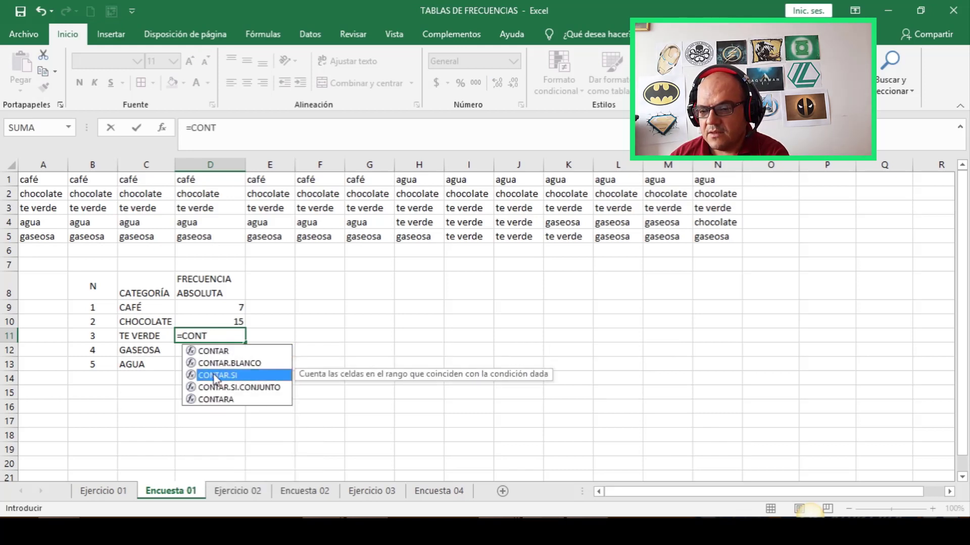
double_click(216, 376)
left_click_drag(24, 183, 712, 231)
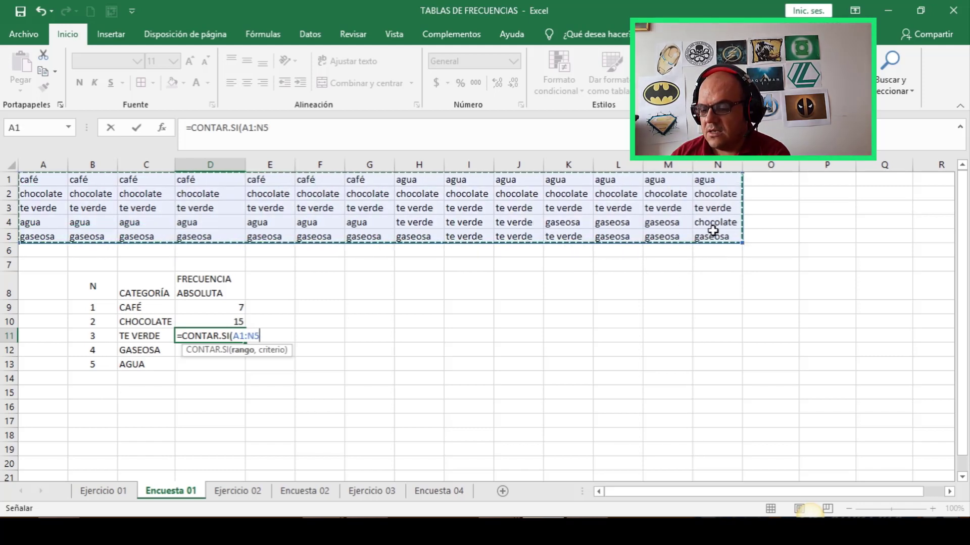
left_click(281, 130)
type(",")
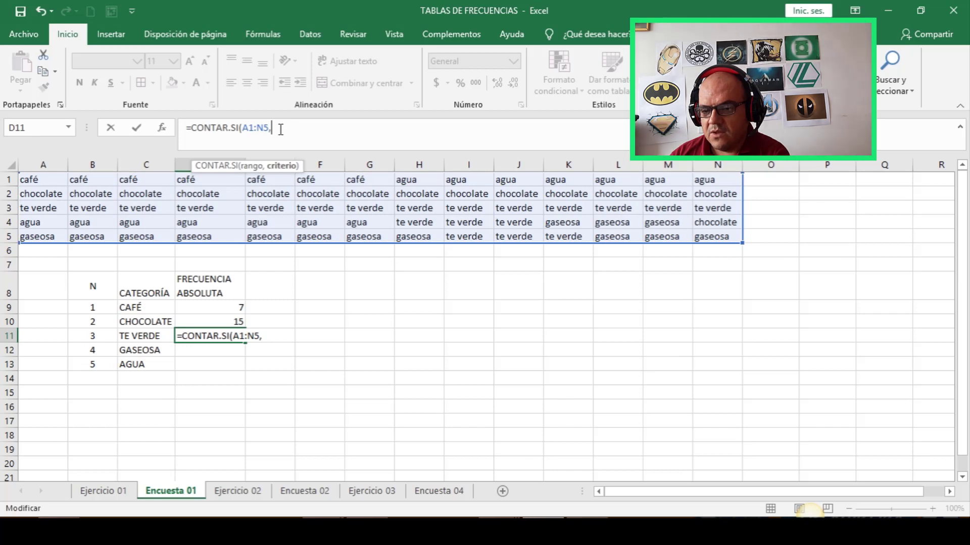
left_click(145, 337)
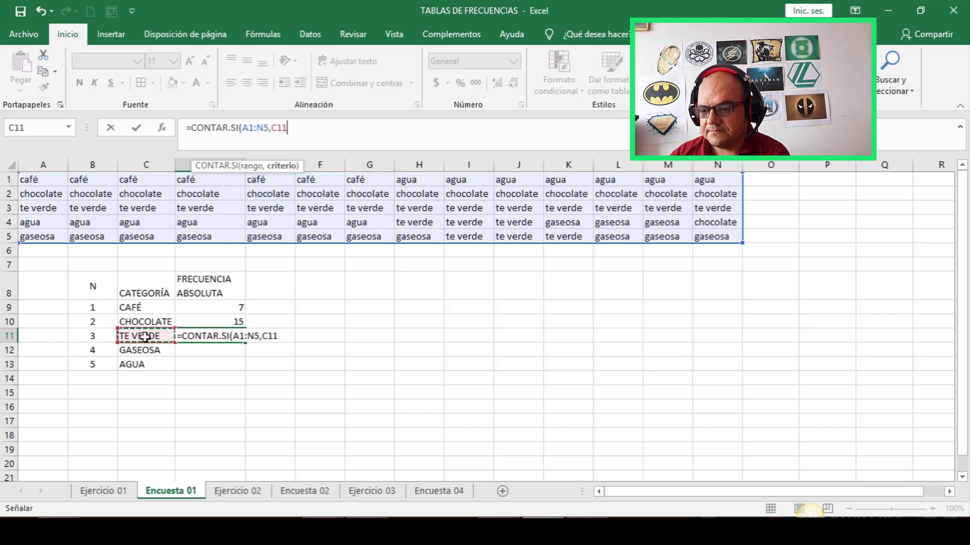
key("Return")
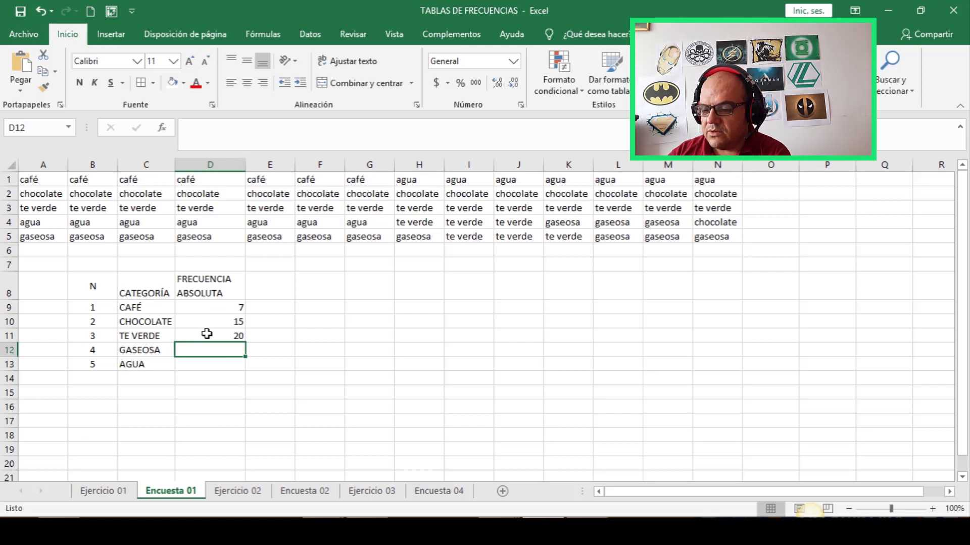
Count the GASEOSA responses in D12 with CONTAR.SI over A1:N5, using C12 as the criterion
left_click(206, 378)
left_click(212, 349)
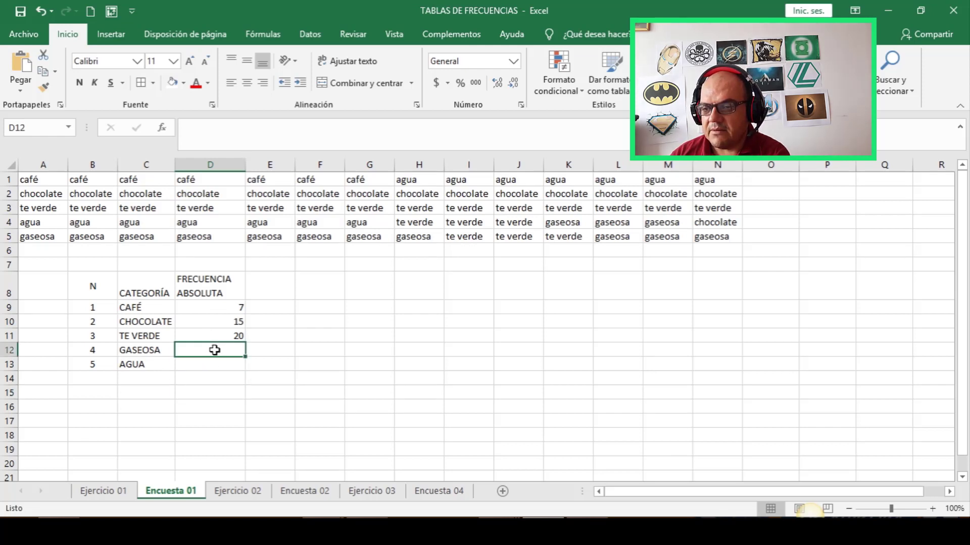
left_click(228, 128)
type("=CONT")
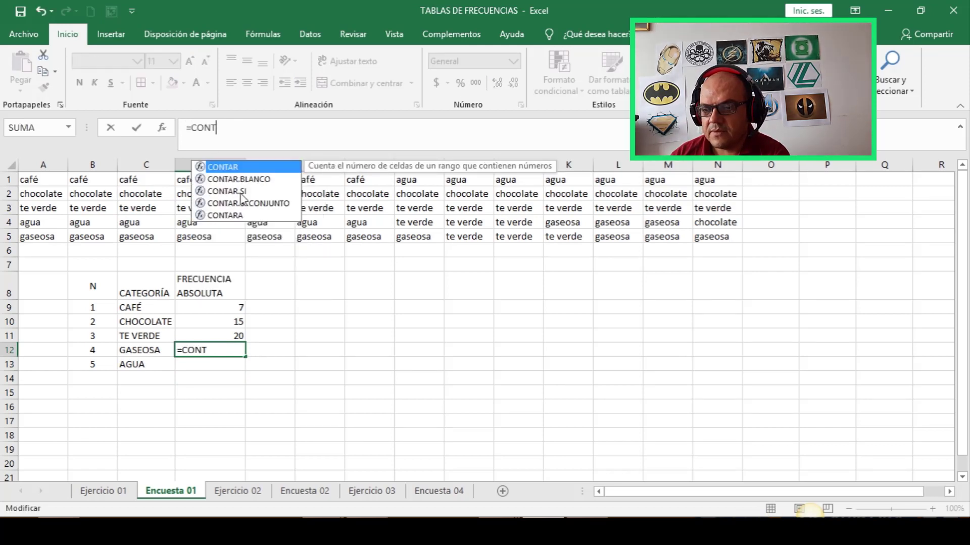
double_click(245, 192)
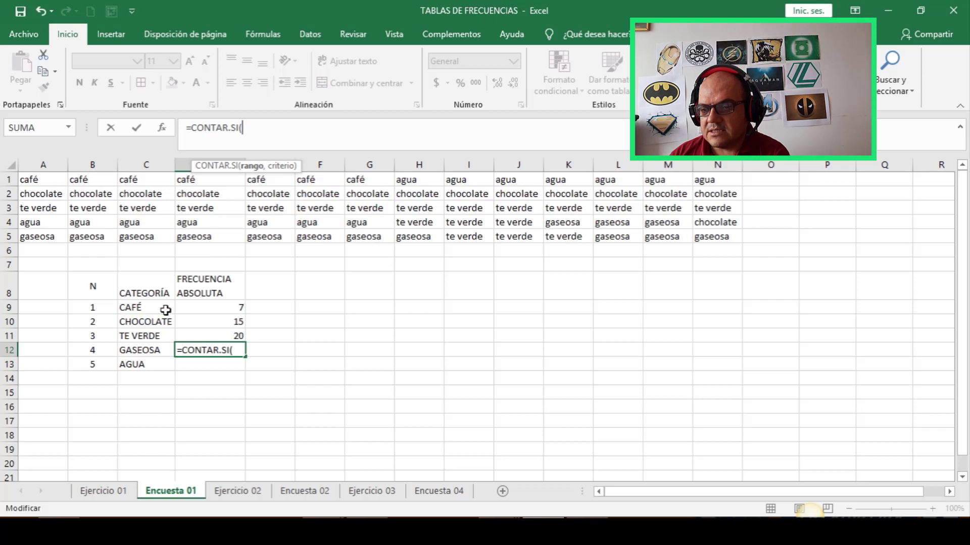
left_click_drag(39, 182, 712, 235)
left_click(311, 128)
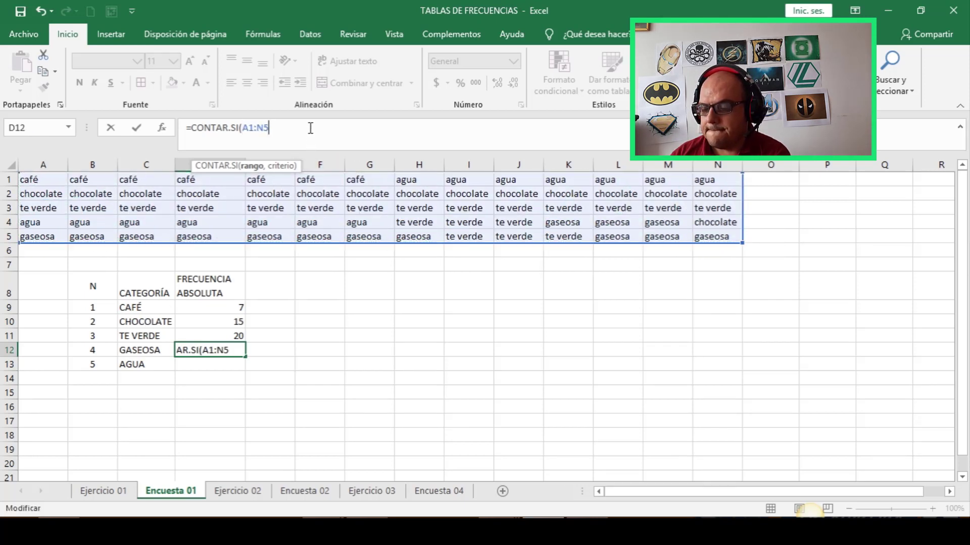
type(",")
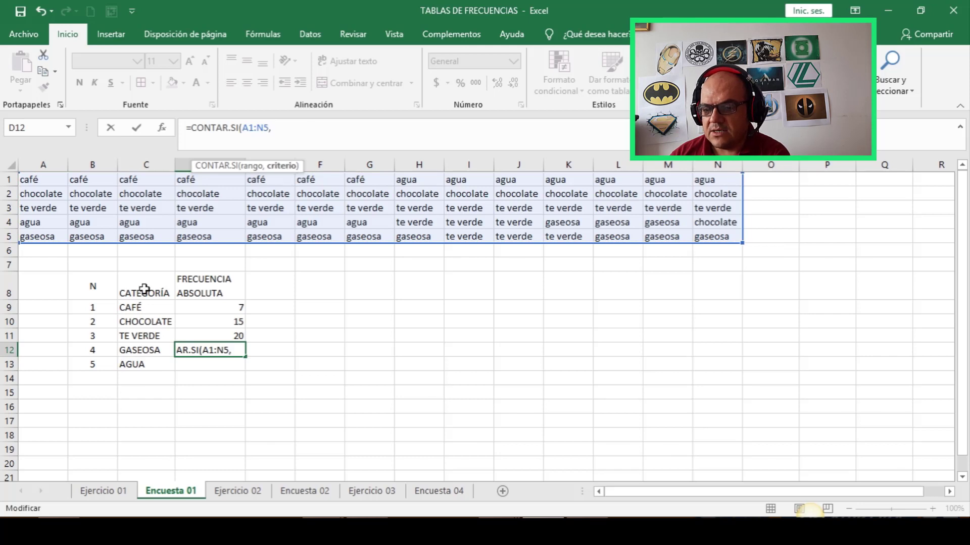
left_click(133, 350)
key("Return")
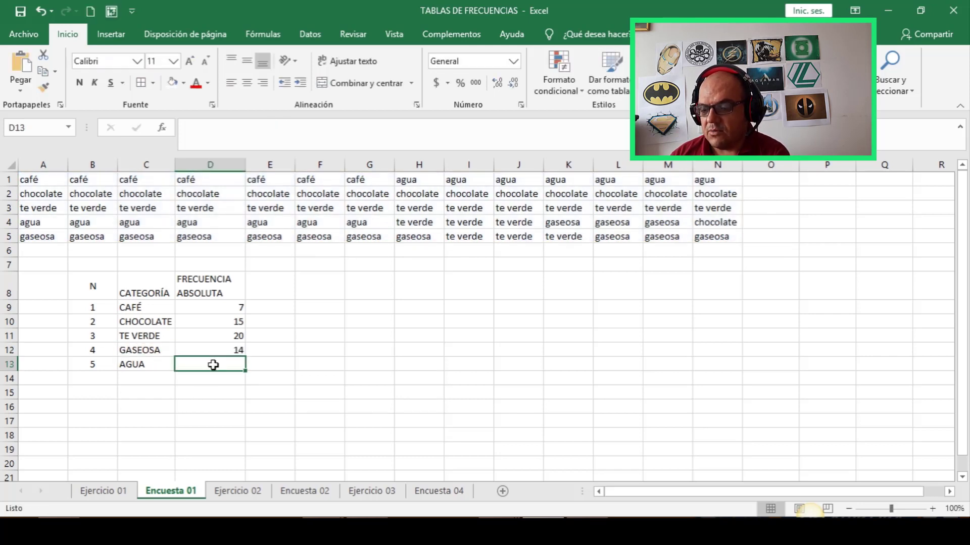
Count the AGUA responses in D13 with the formula =CONTAR.SI(A1:N5,C13)
type("=")
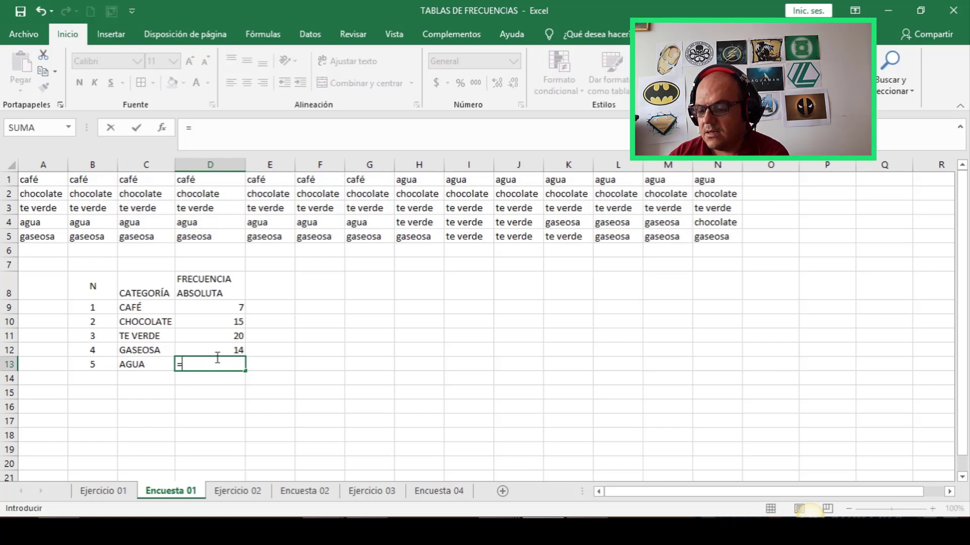
type("CONTAR")
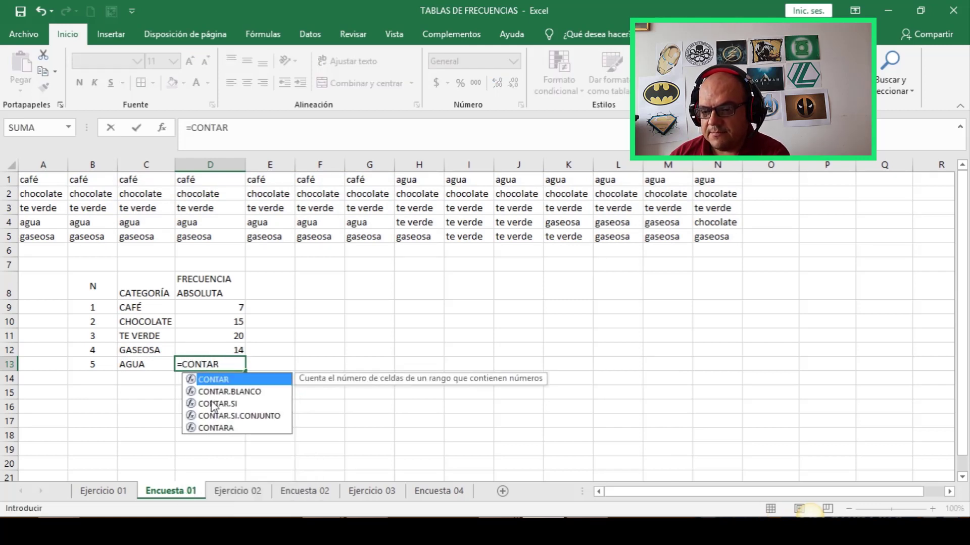
double_click(222, 404)
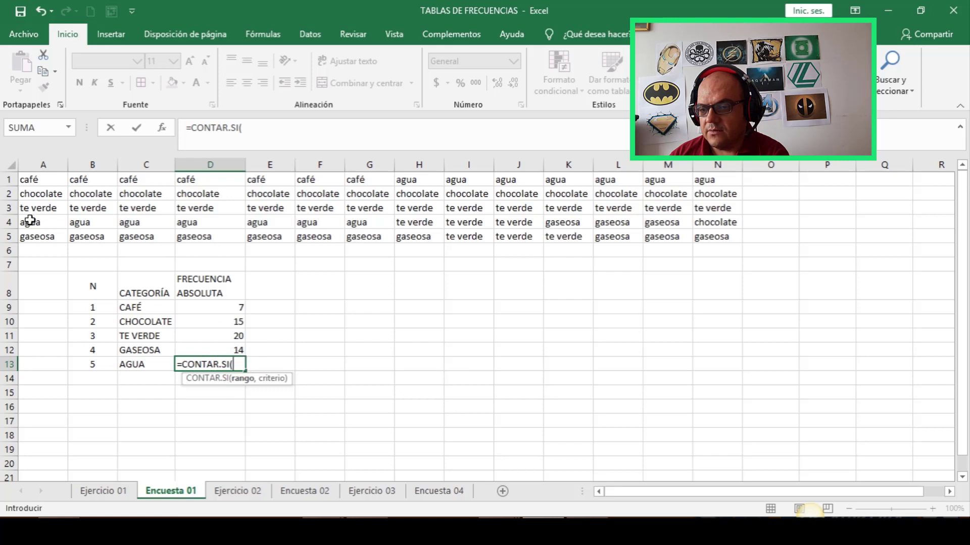
left_click_drag(30, 181, 725, 241)
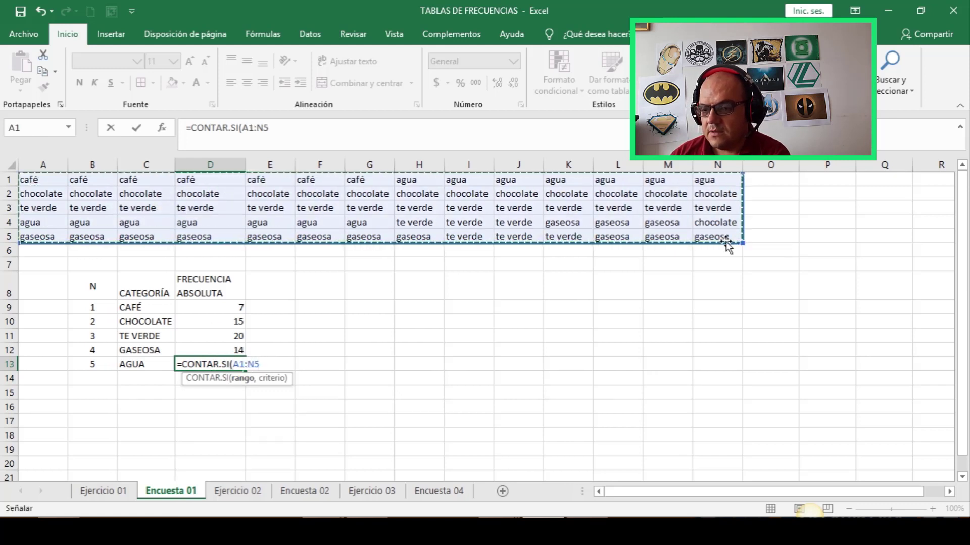
left_click(319, 127)
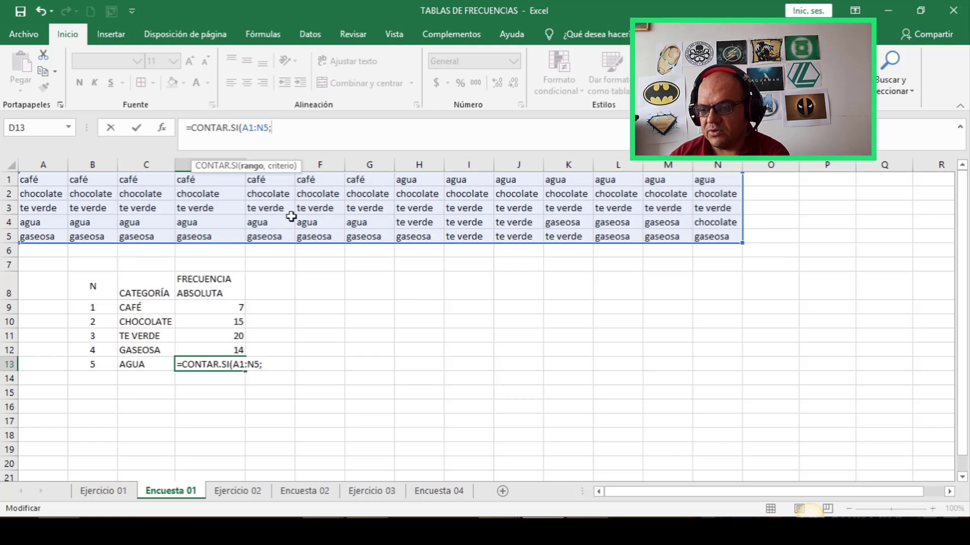
type(",")
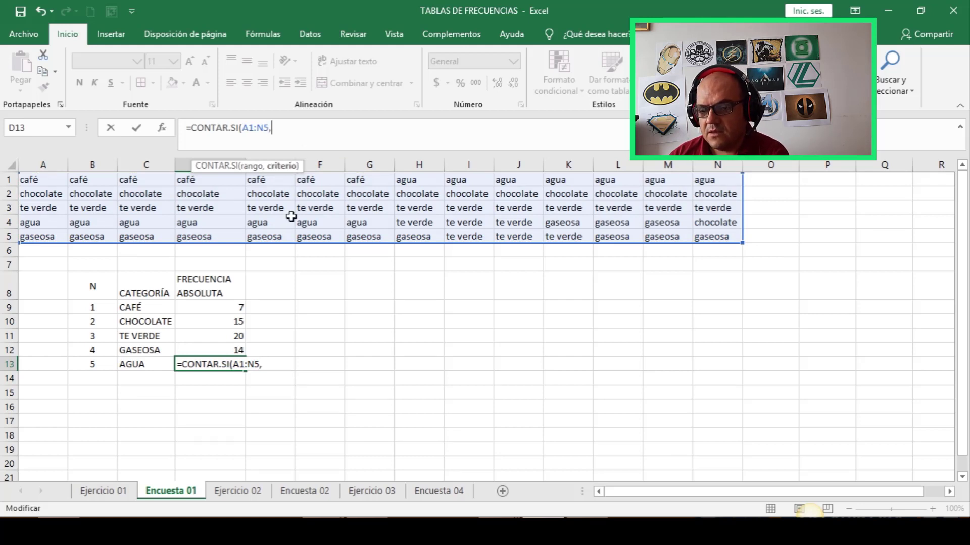
left_click(135, 362)
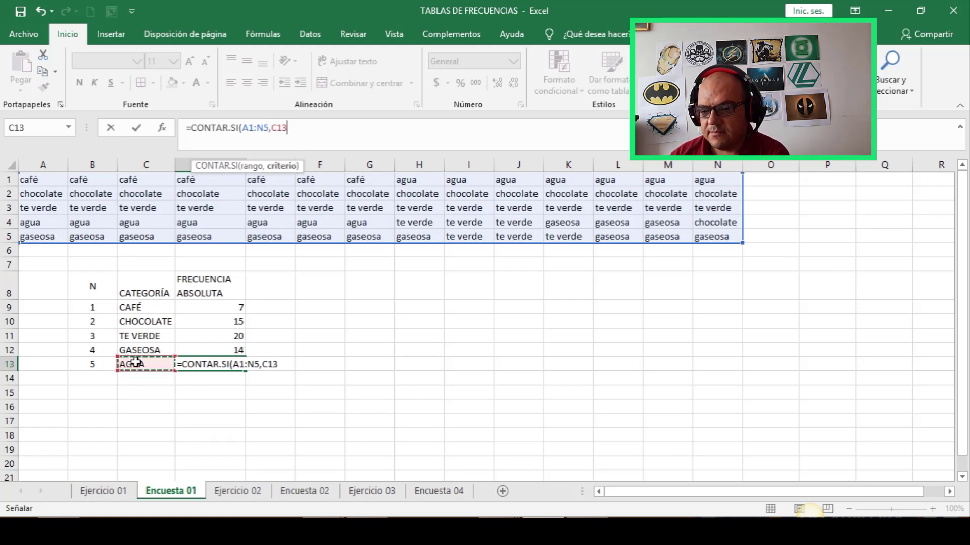
key("Return")
Merge cells B14:C14 below the category list and enter the label TOTALES, aligned right
left_click_drag(95, 380, 138, 375)
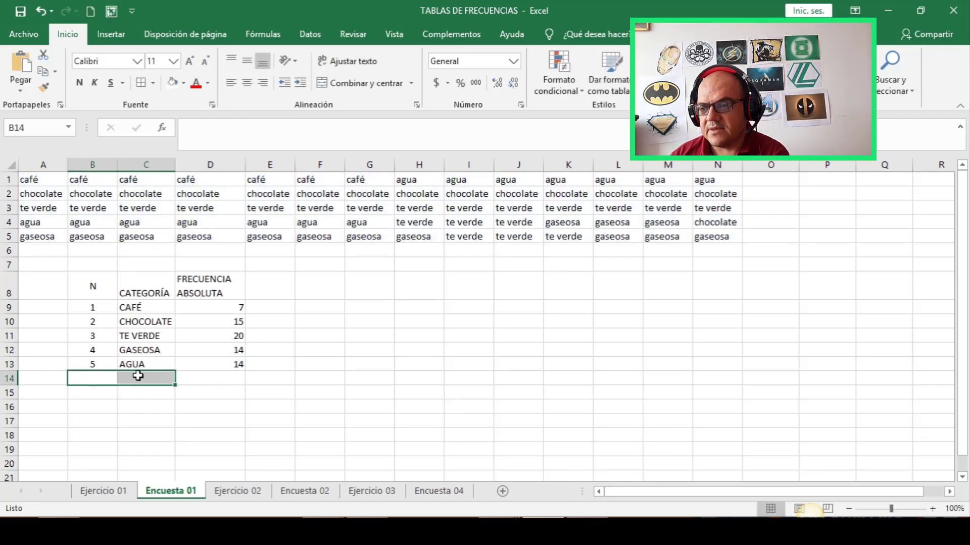
left_click(341, 83)
double_click(152, 377)
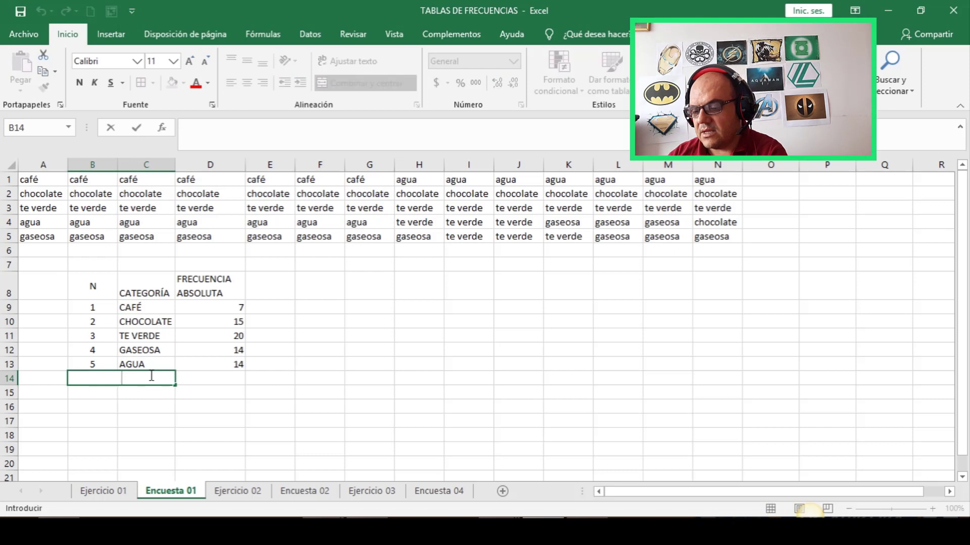
type("TOTALES")
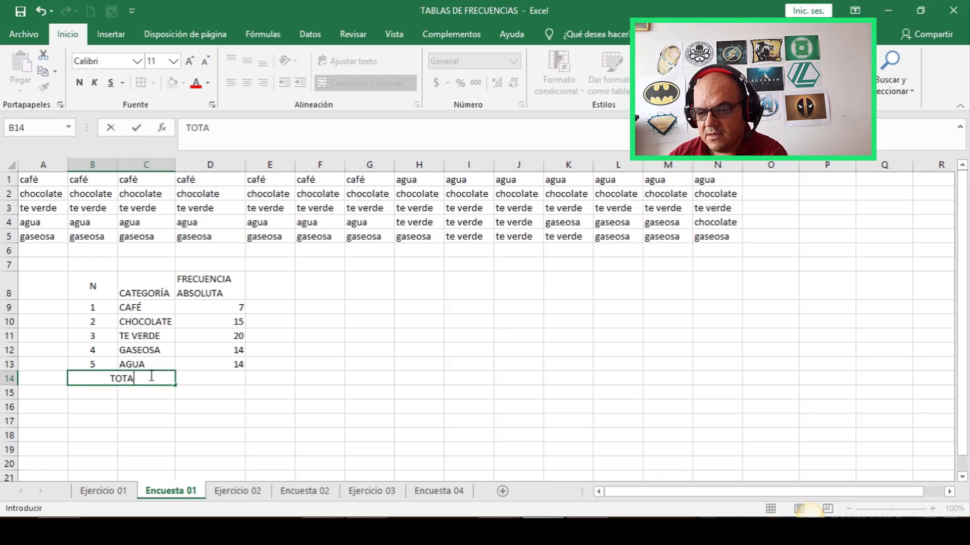
left_click(217, 414)
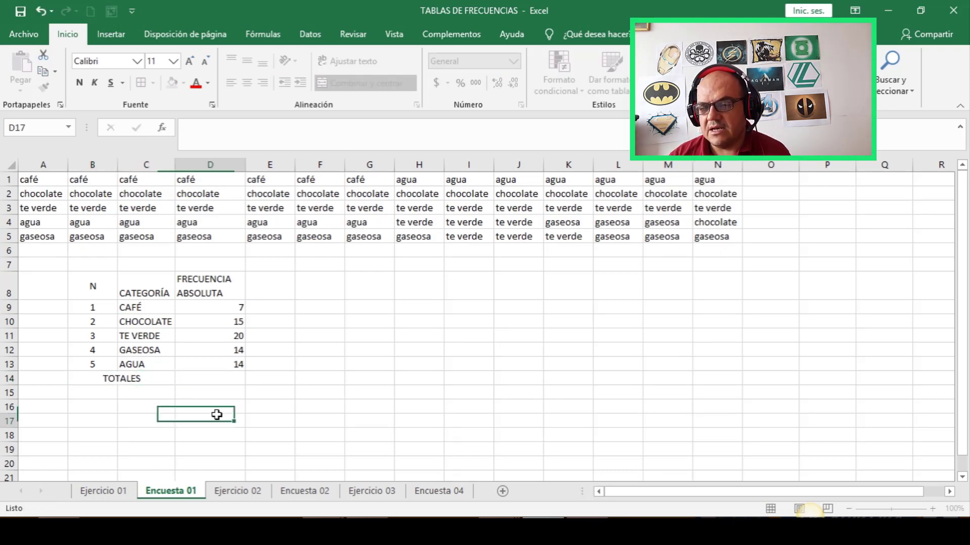
left_click(155, 378)
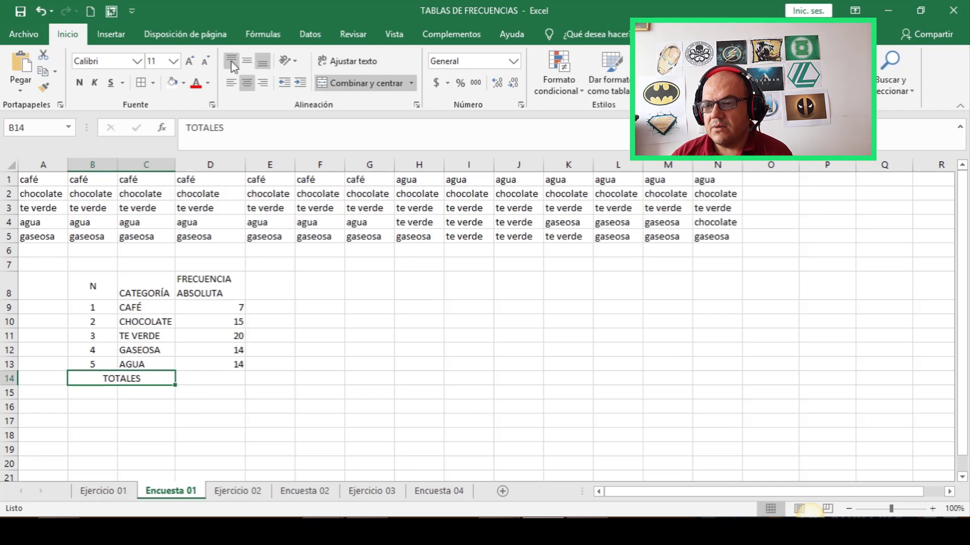
left_click(263, 82)
Total the absolute frequencies in D14 with the formula =SUMA(D9:D13)
left_click(227, 380)
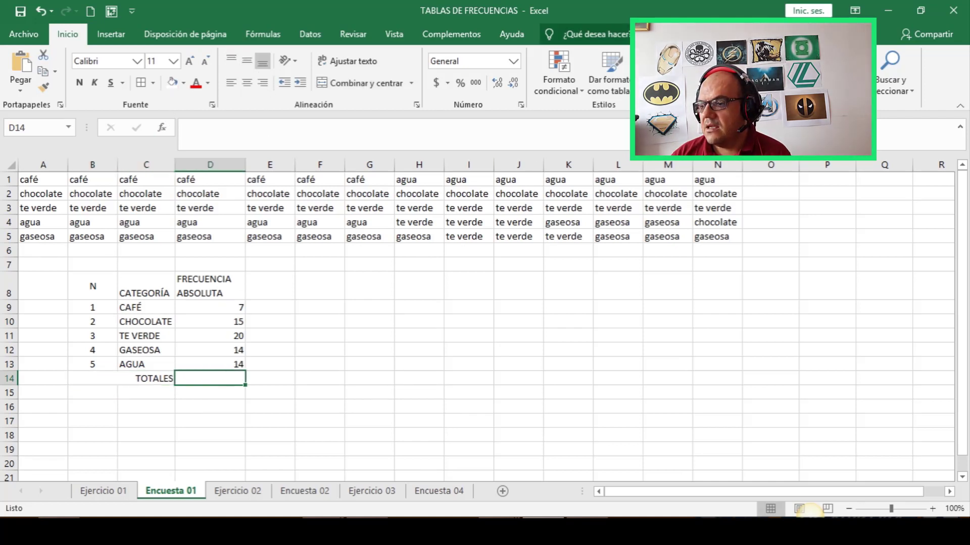
key("alt+equal")
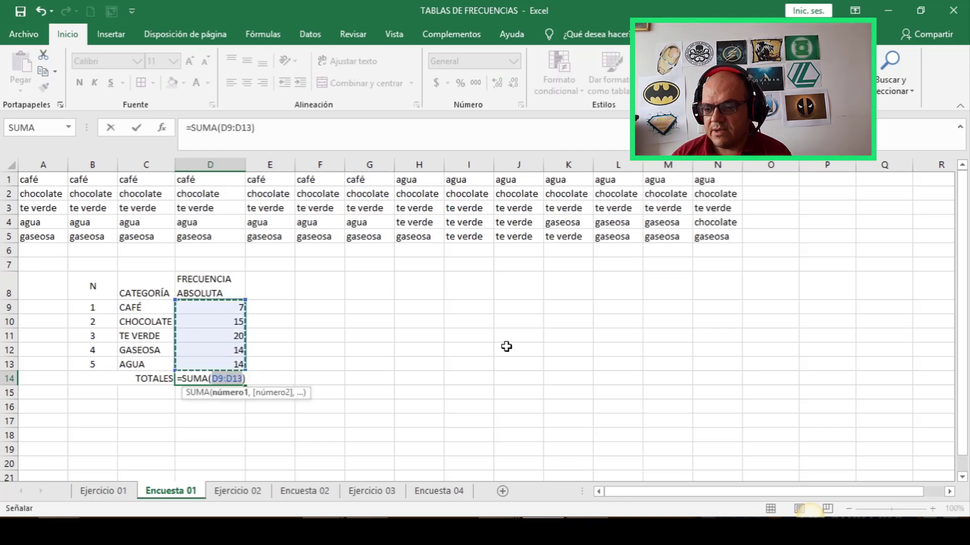
key("Return")
key("Up")
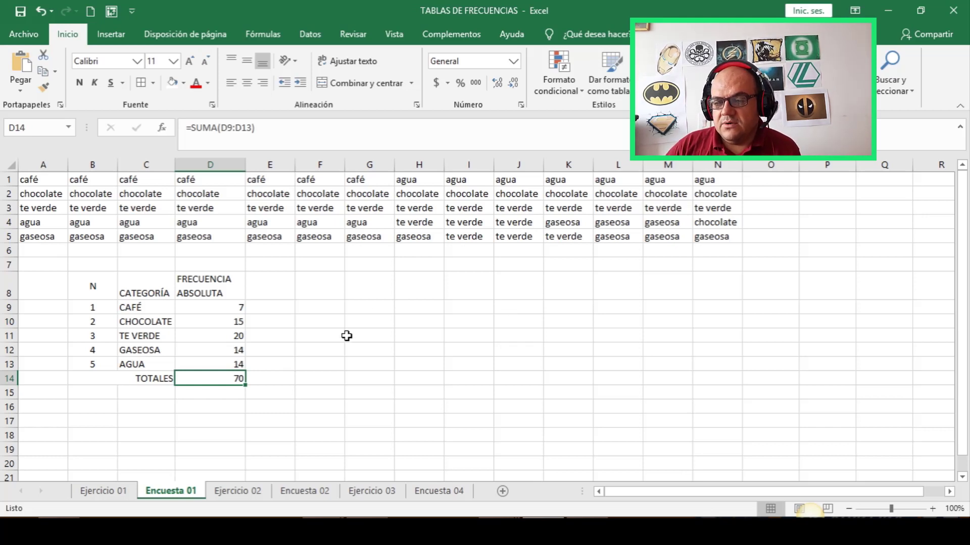
Enter the heading FRECUENCIA RELATIVA in E8, split over two lines within the cell
left_click(262, 288)
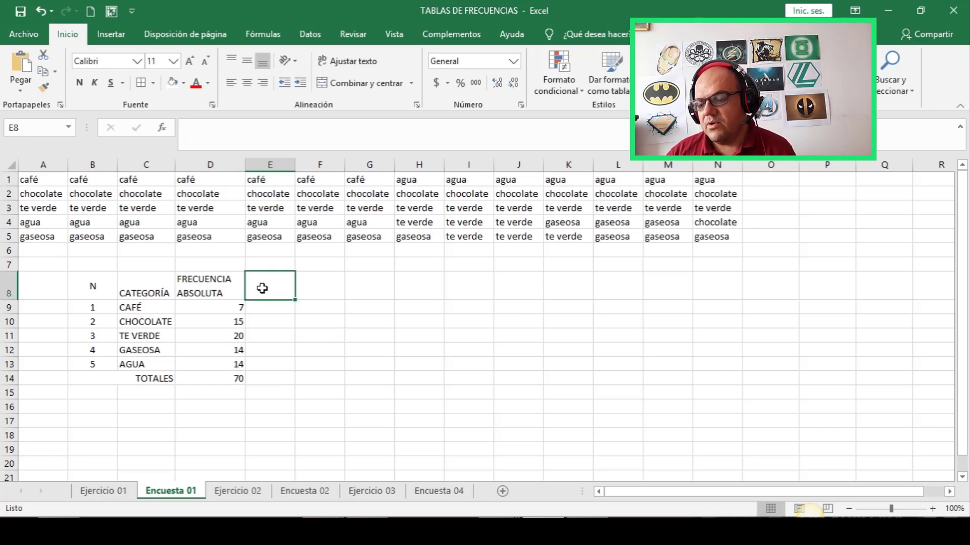
type("FRE")
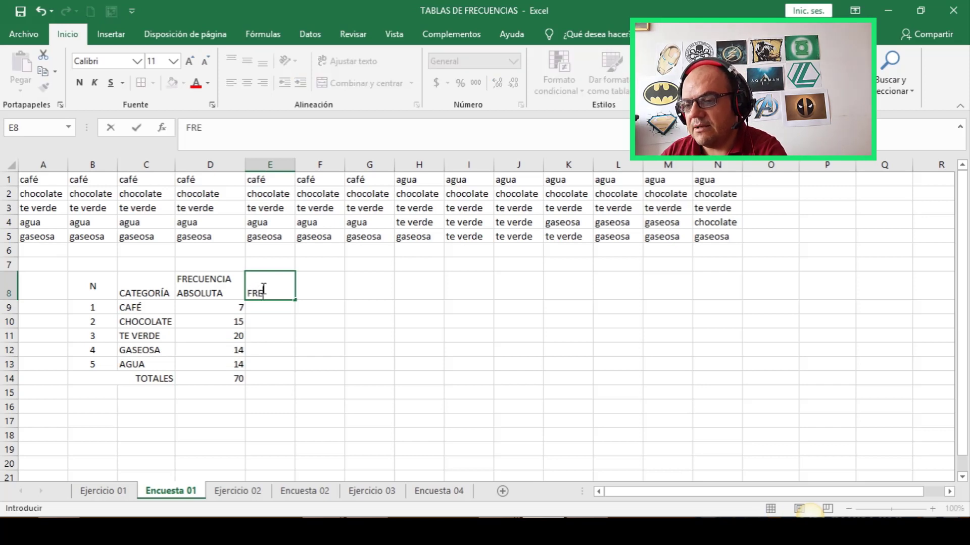
type("CUENCIA")
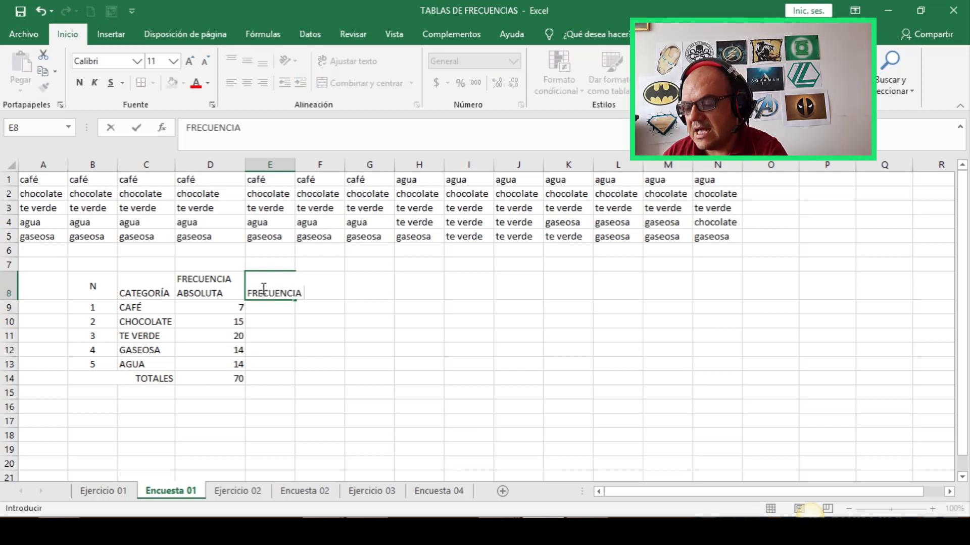
key("alt+Return")
type("RELATIVA")
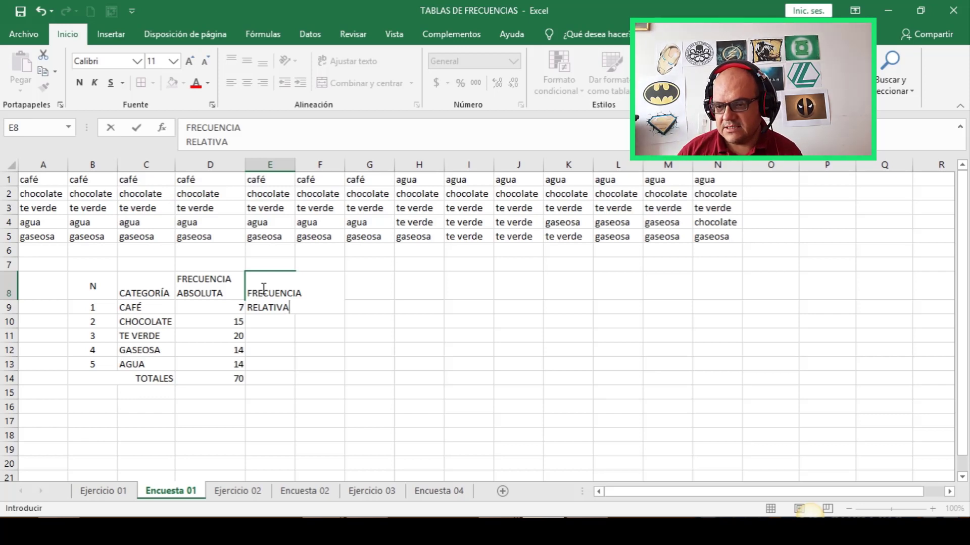
key("Return")
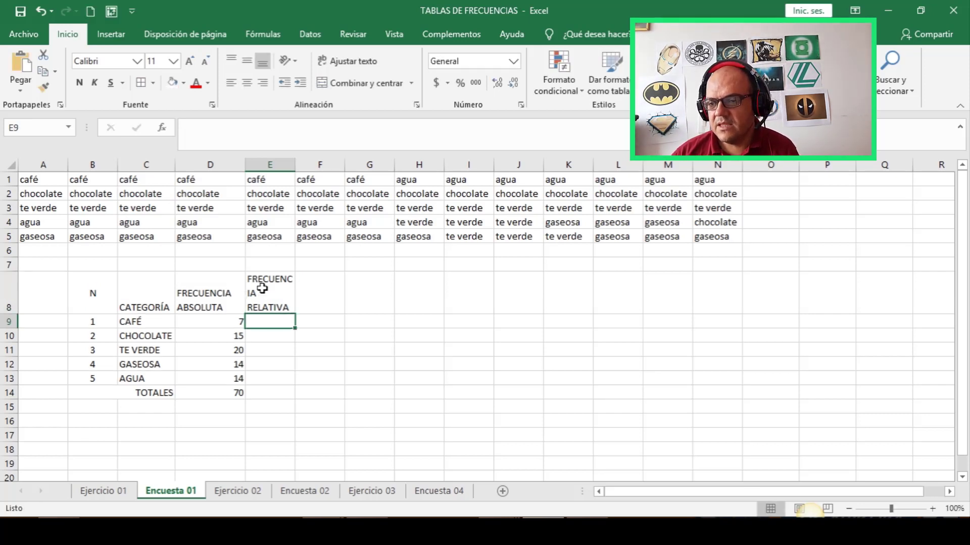
Widen column E for its heading and autofit all column widths and row heights in the sheet
left_click(272, 165)
left_click_drag(296, 165, 361, 171)
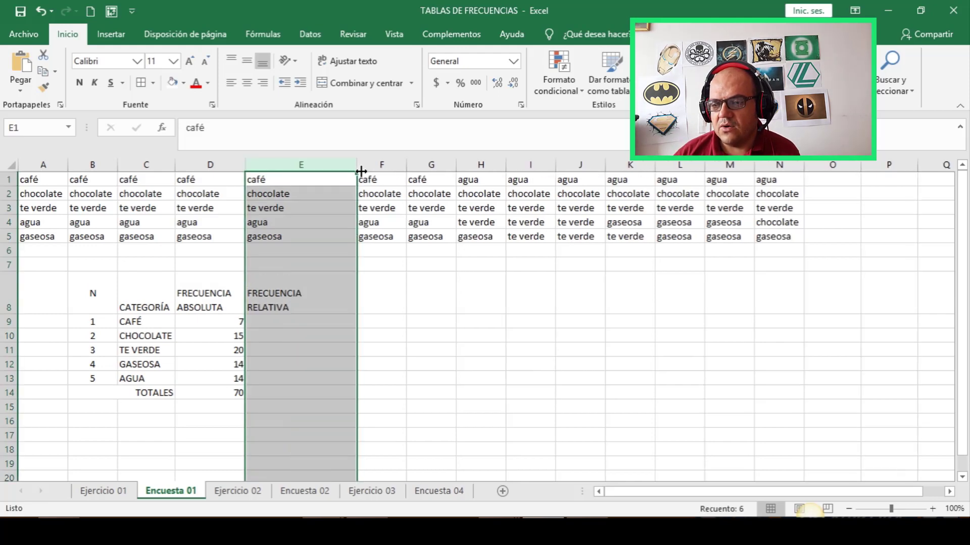
left_click(10, 163)
double_click(67, 165)
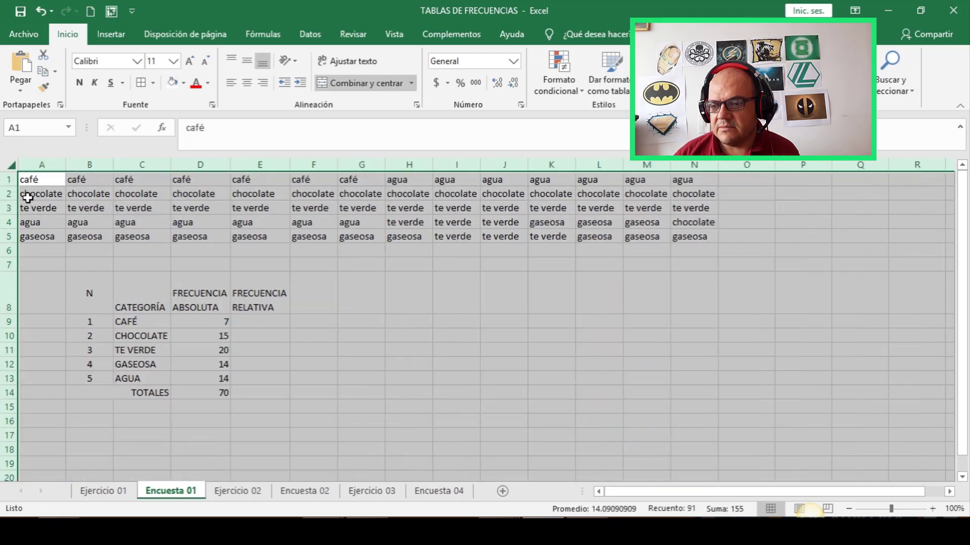
double_click(15, 273)
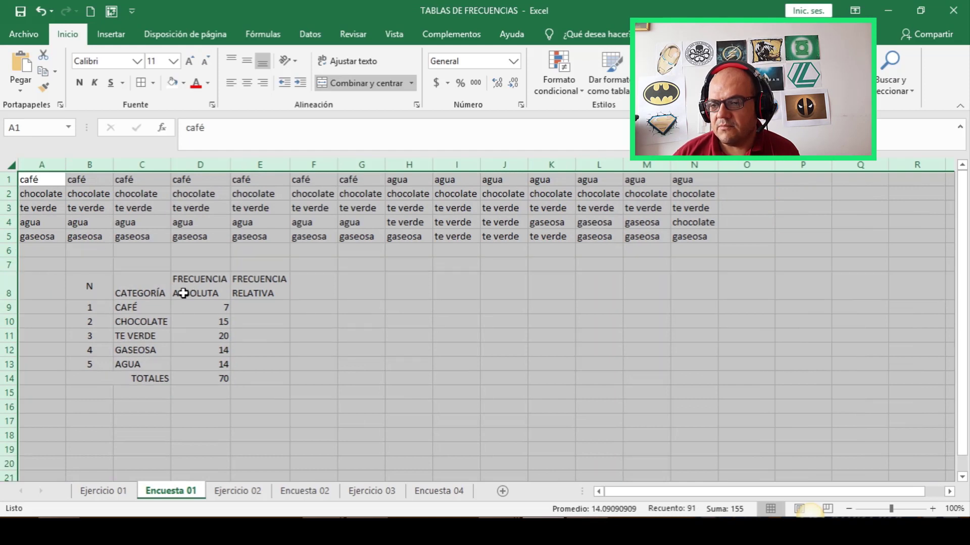
Centre the contents of the whole sheet horizontally and vertically in their cells
left_click(247, 83)
left_click(245, 61)
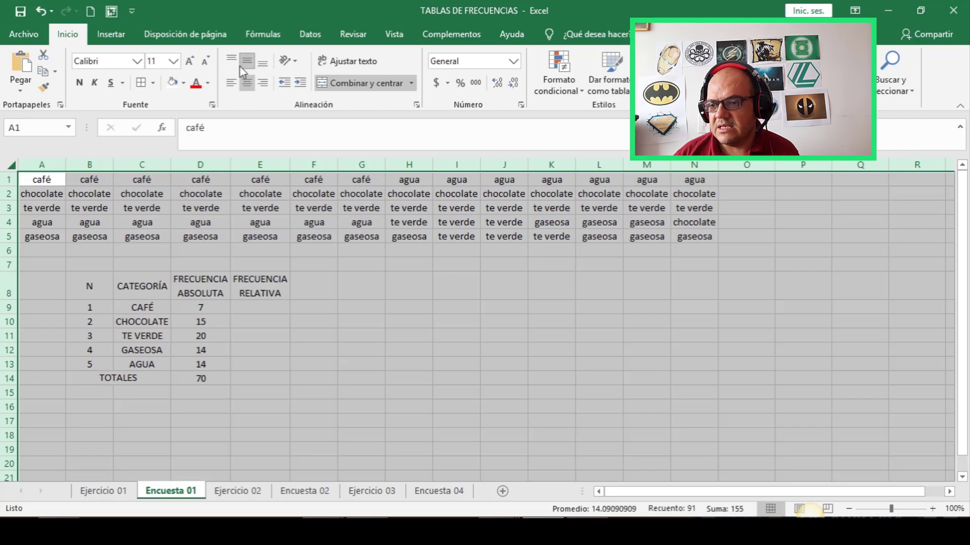
left_click(338, 281)
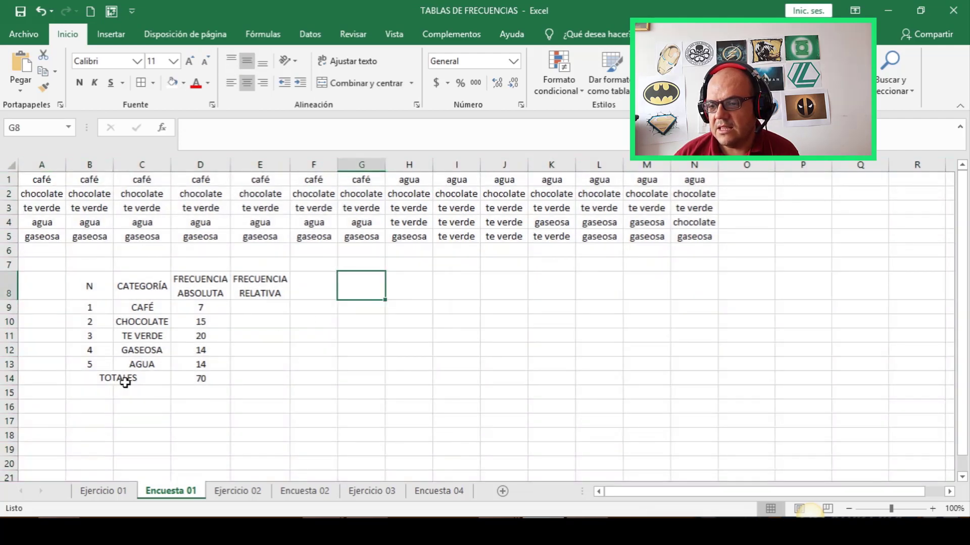
left_click(240, 381)
left_click(257, 304)
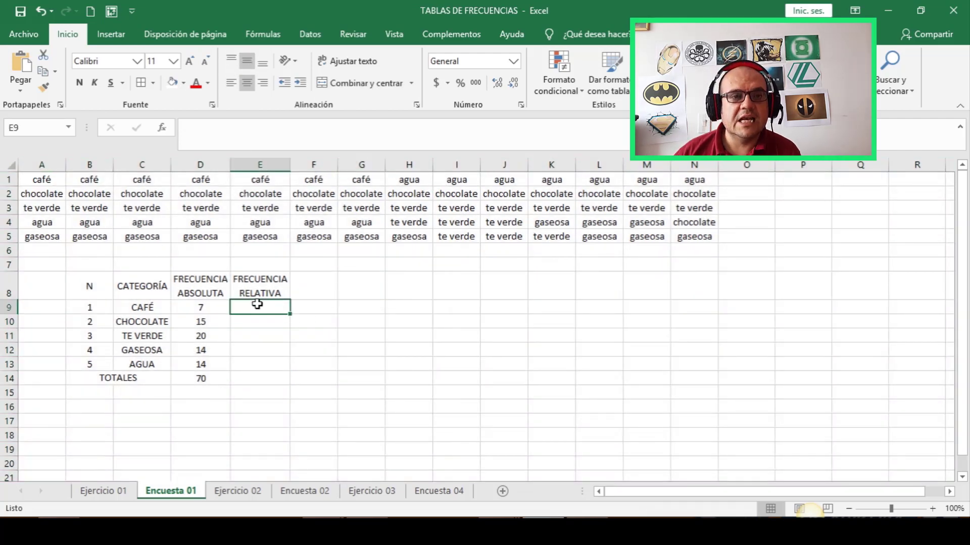
Fill the absolute frequency total in D14 with yellow
left_click(204, 304)
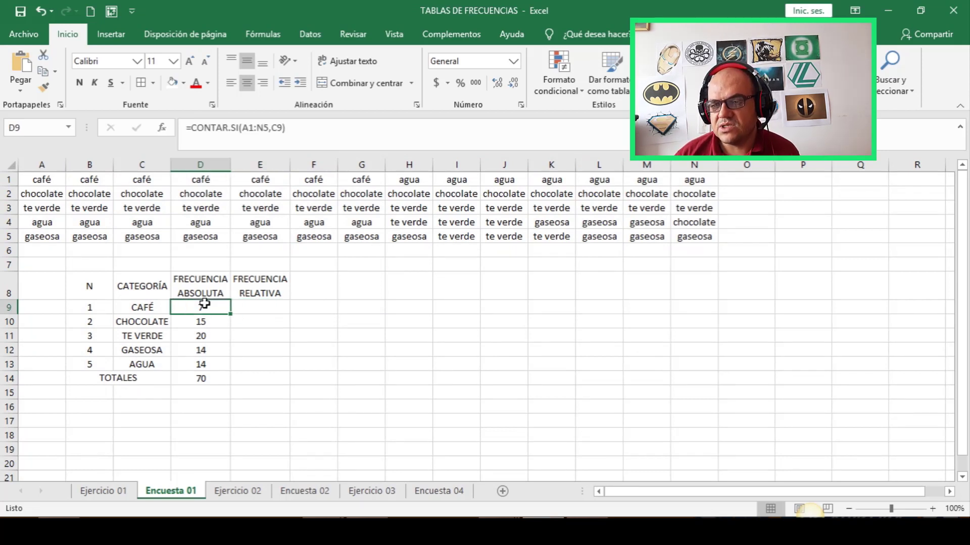
left_click(208, 379)
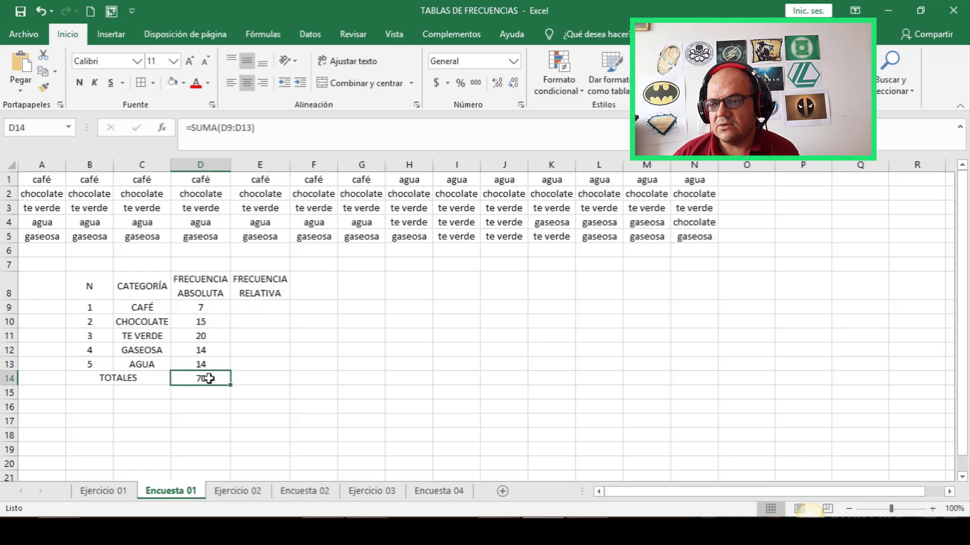
left_click(183, 83)
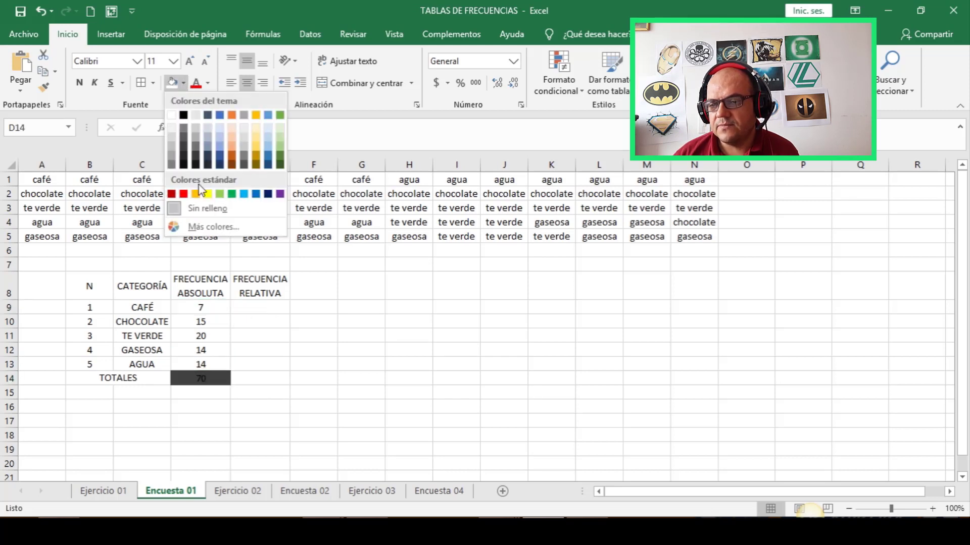
left_click(207, 194)
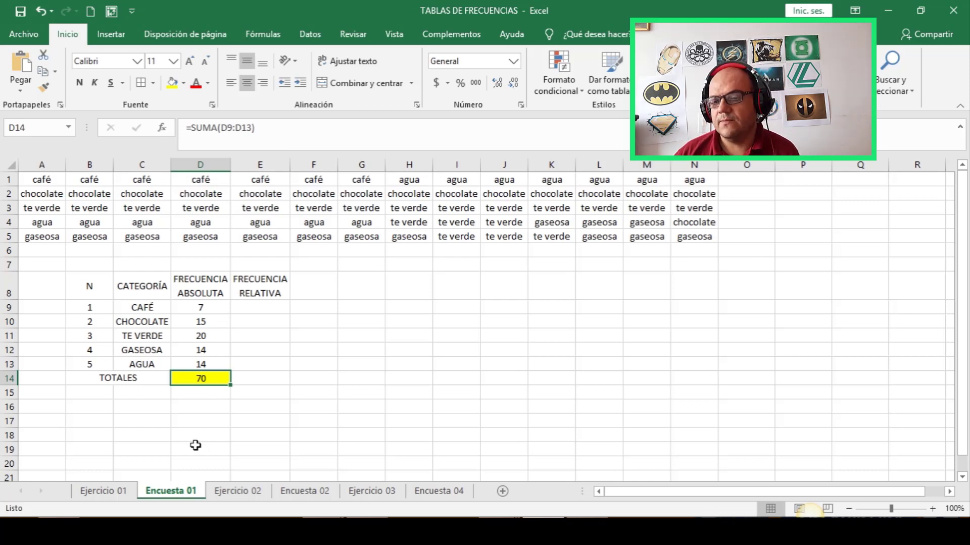
Enter the formula =D9/D$14 in E9 to calculate the relative frequency of CAFÉ
left_click(266, 304)
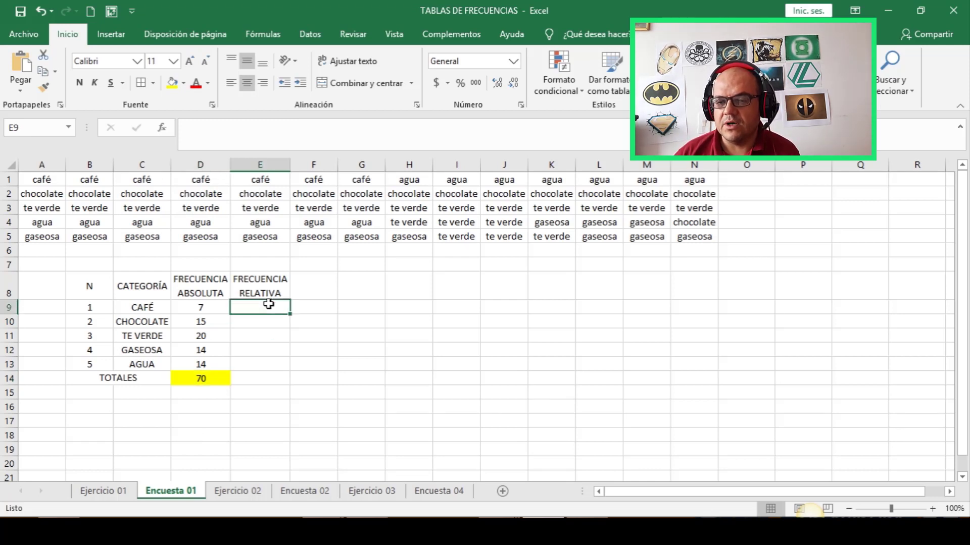
left_click(224, 131)
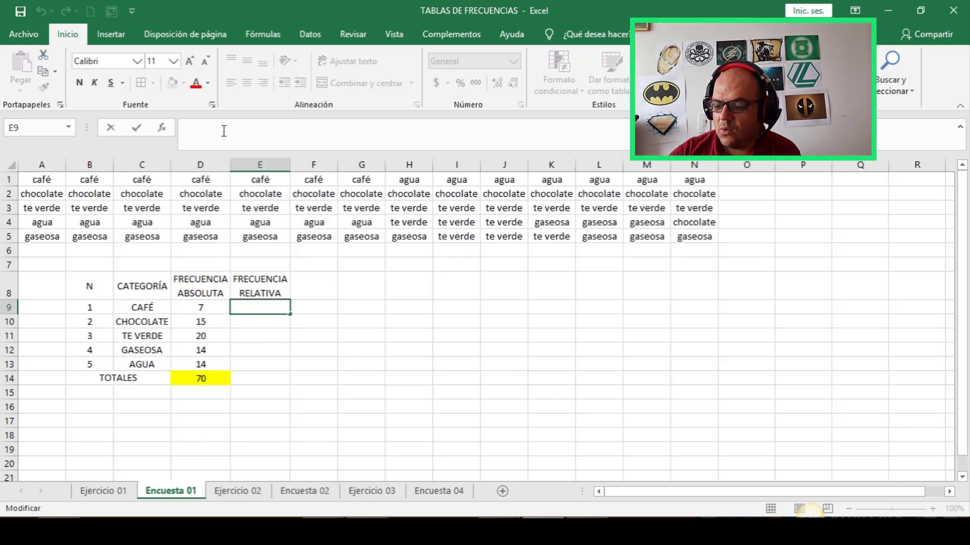
type("=")
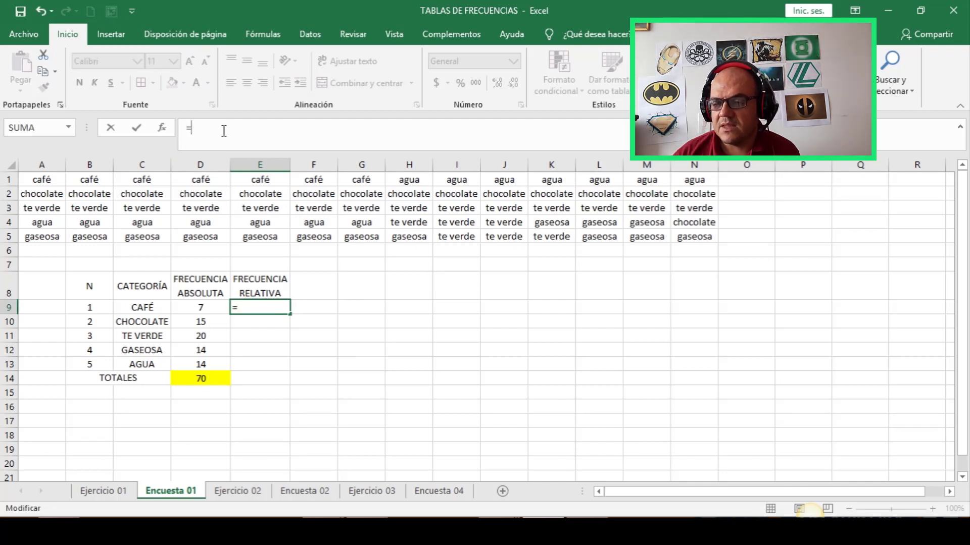
left_click(219, 308)
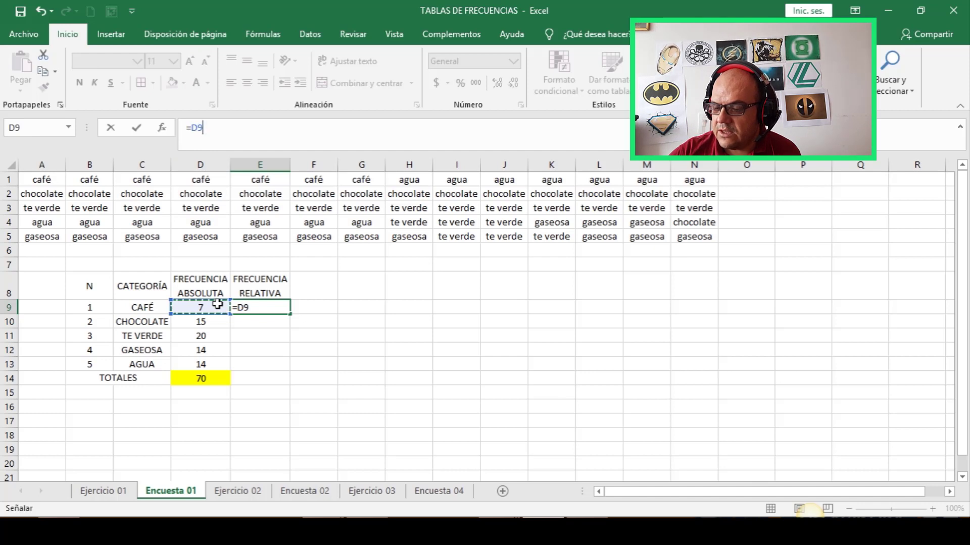
type("/")
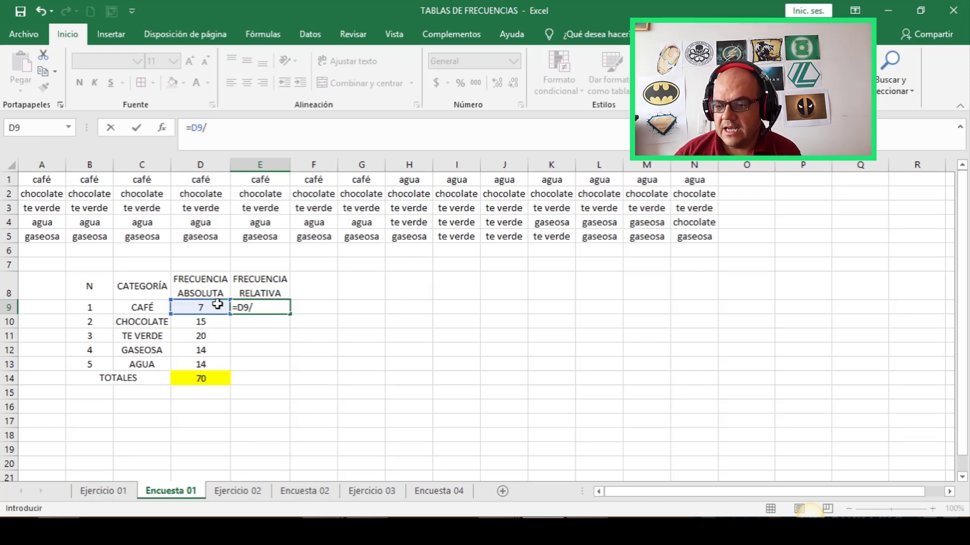
left_click(202, 378)
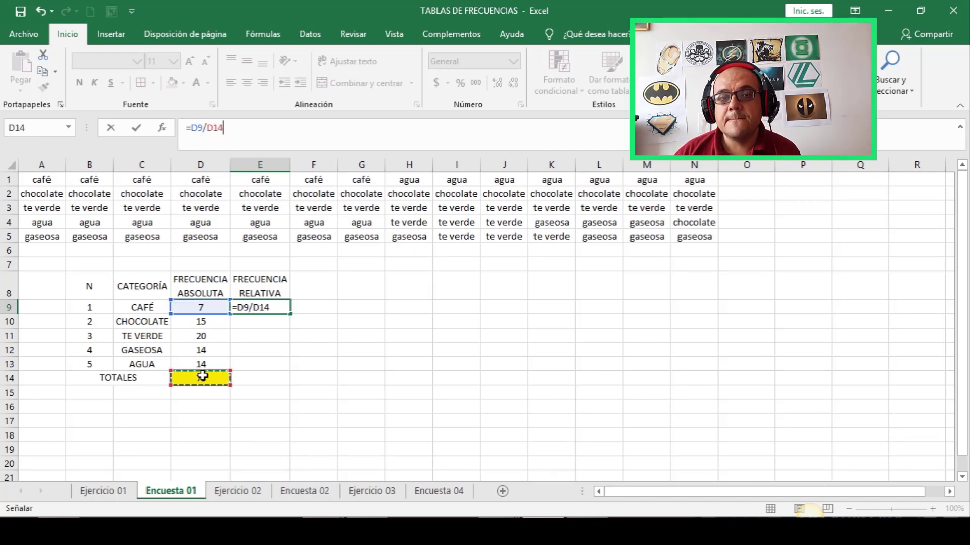
left_click(251, 127)
key("Left")
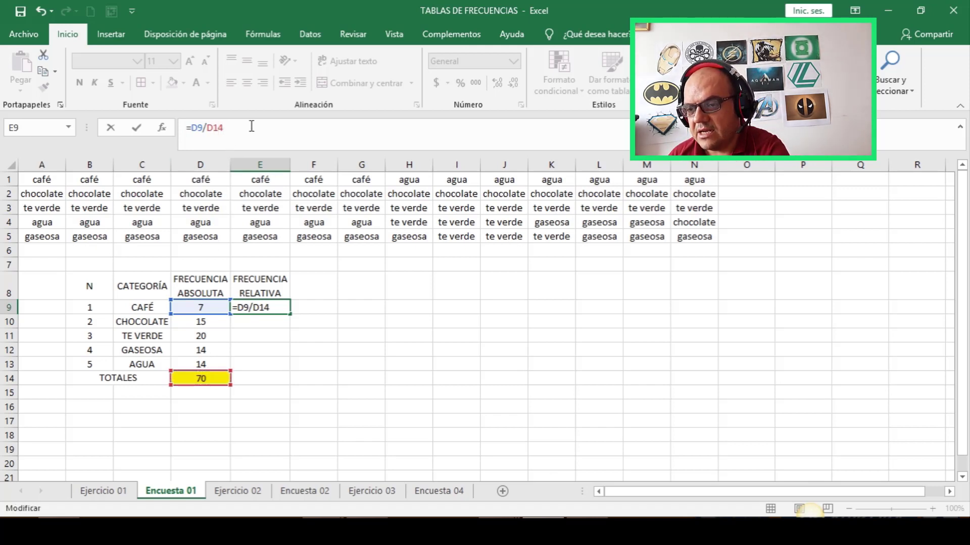
type("$")
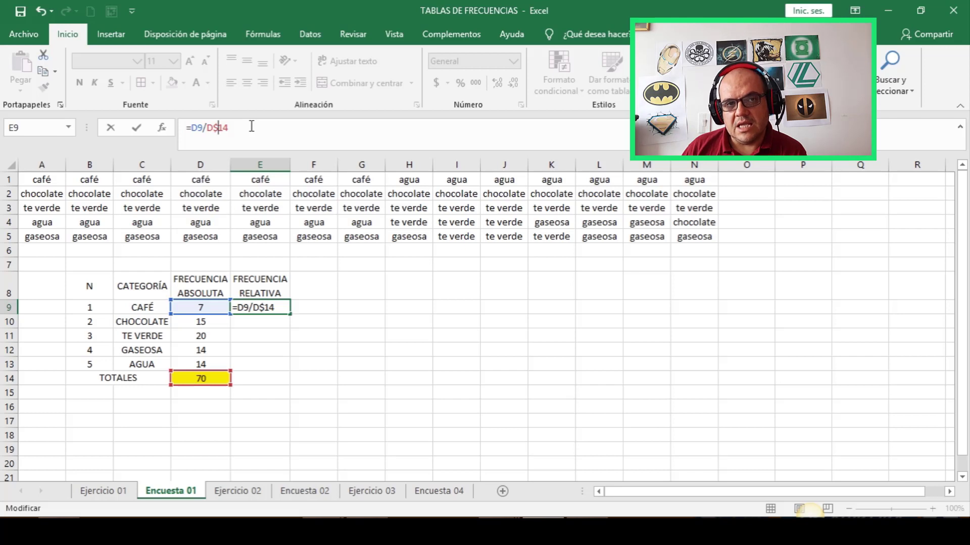
key("Return")
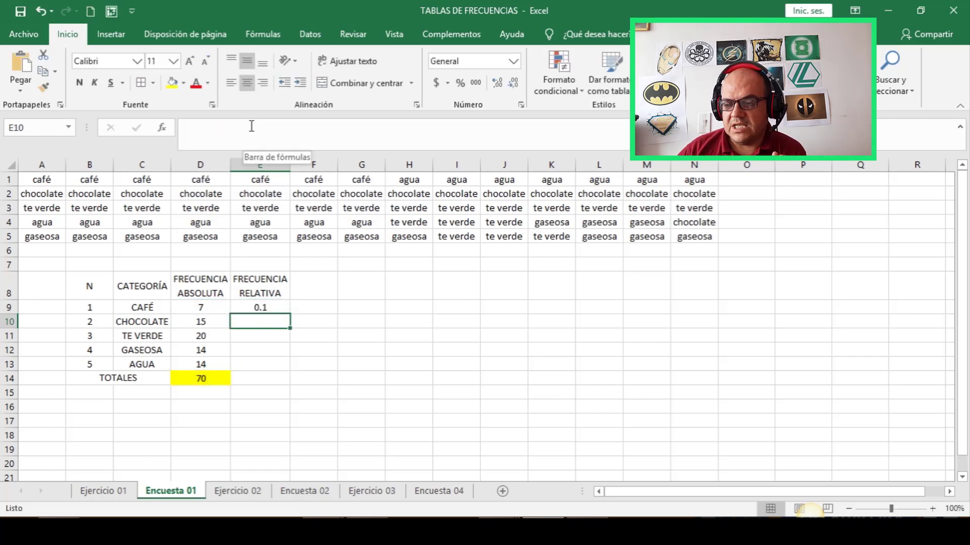
Change the formula in E9 to the fully relative =D9/D14 and copy it down through E13
left_click(272, 308)
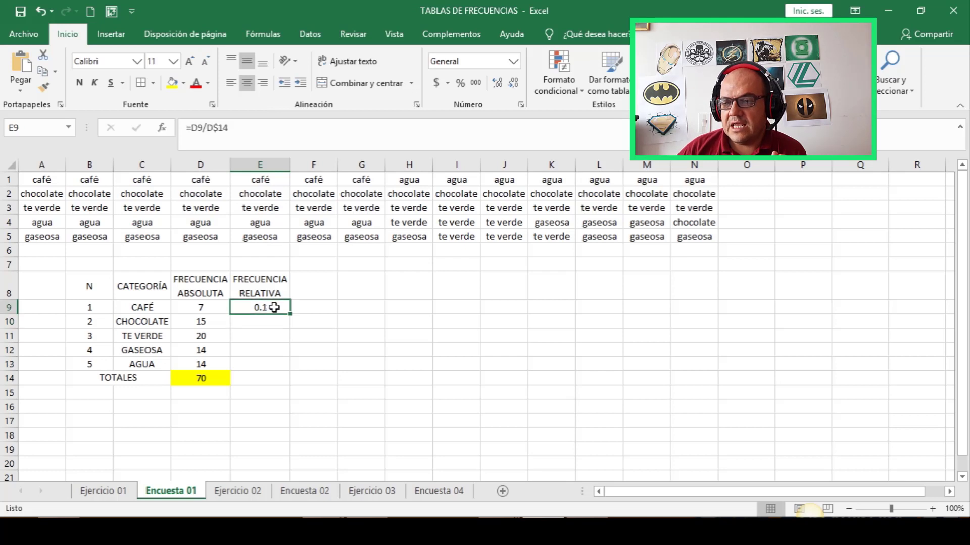
left_click(260, 128)
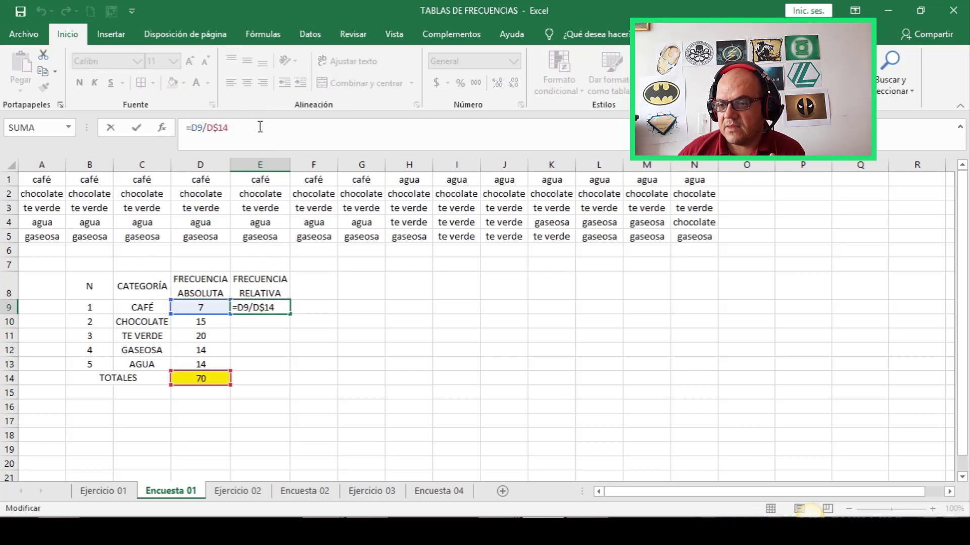
key("BackSpace")
key("BackSpace")
key("BackSpace")
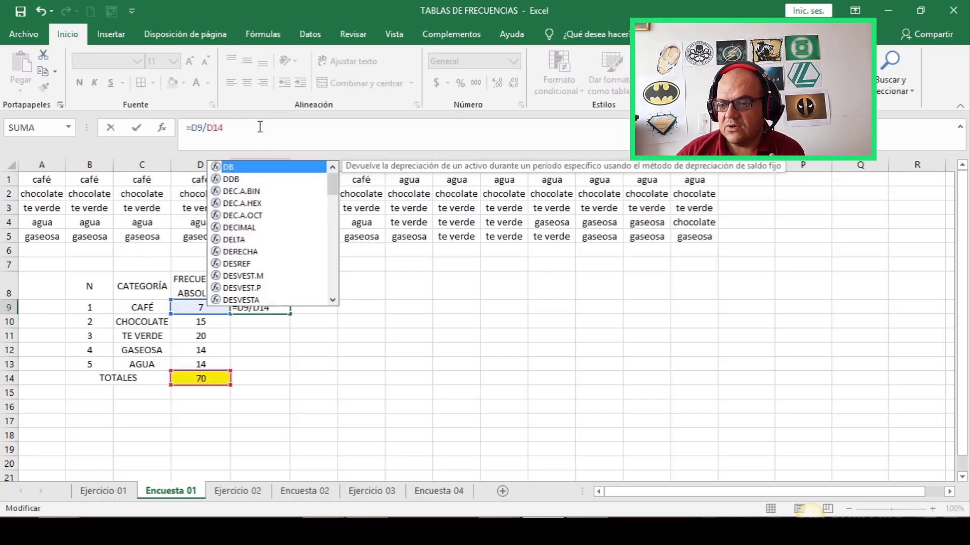
key("Escape")
key("Escape")
key("Return")
left_click(266, 306)
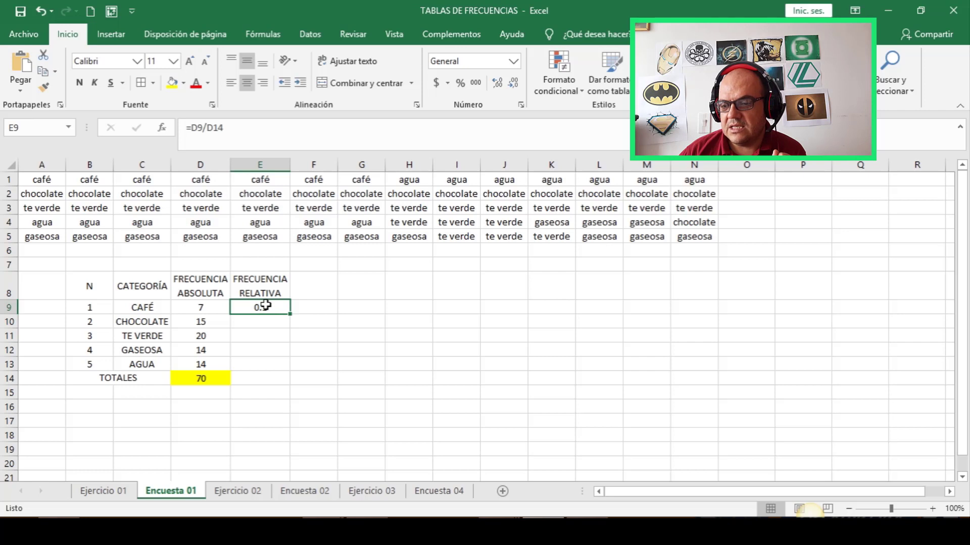
double_click(291, 315)
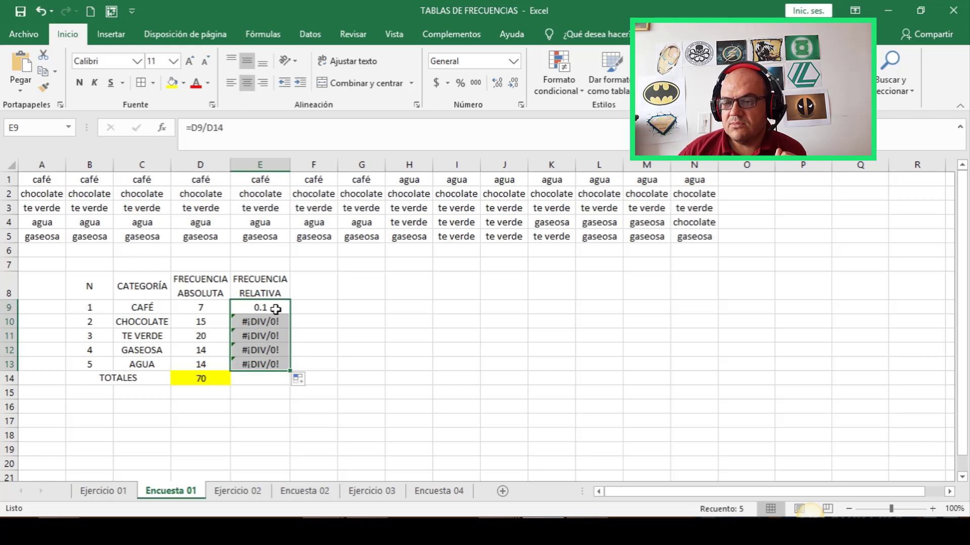
Examine the cell references in the formulas of E9:E13 and the cells D14:D17 they use as divisors
left_click(275, 309)
left_click(251, 133)
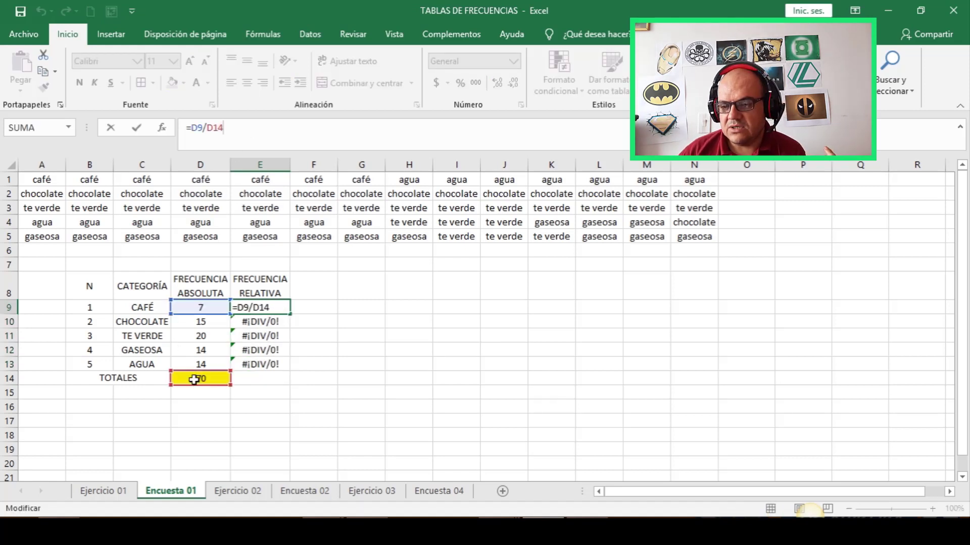
left_click(263, 322)
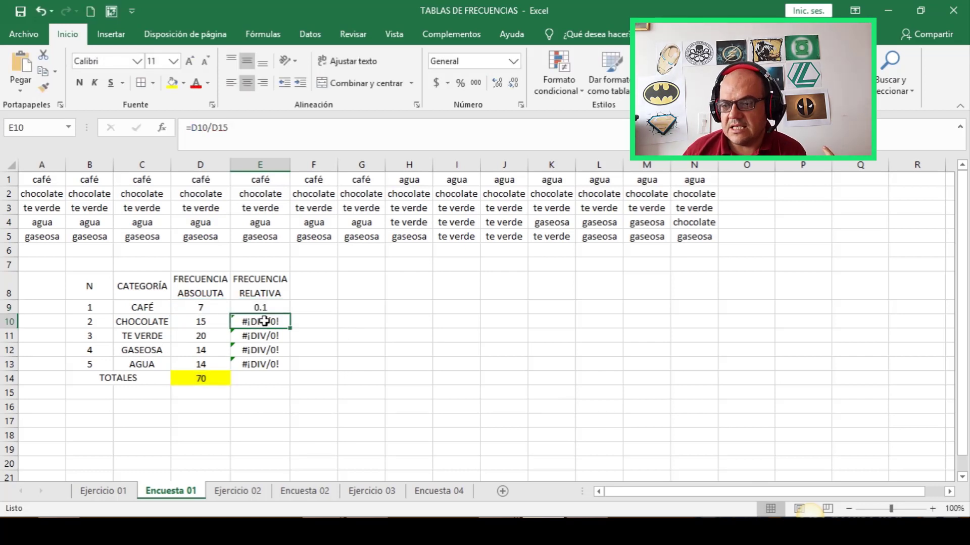
key("Down")
key("Down")
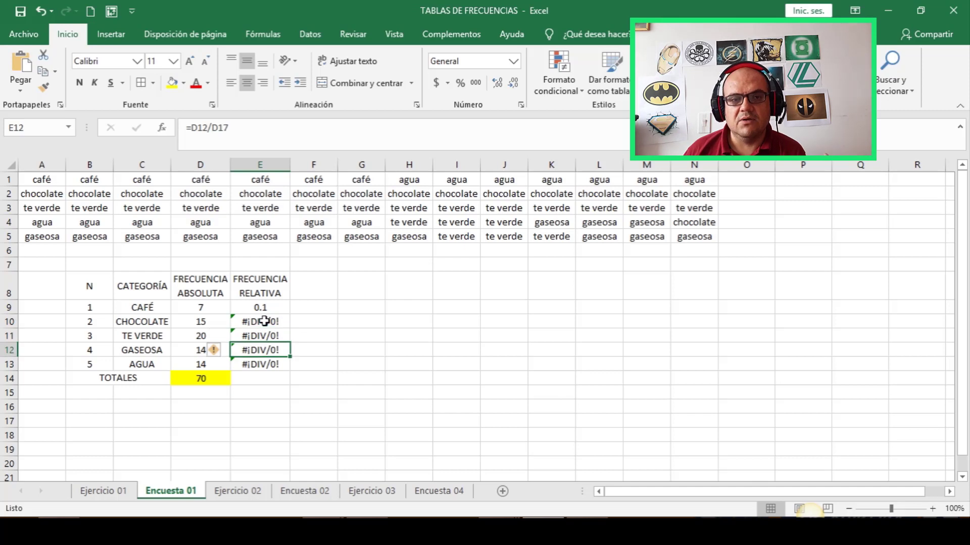
key("Down")
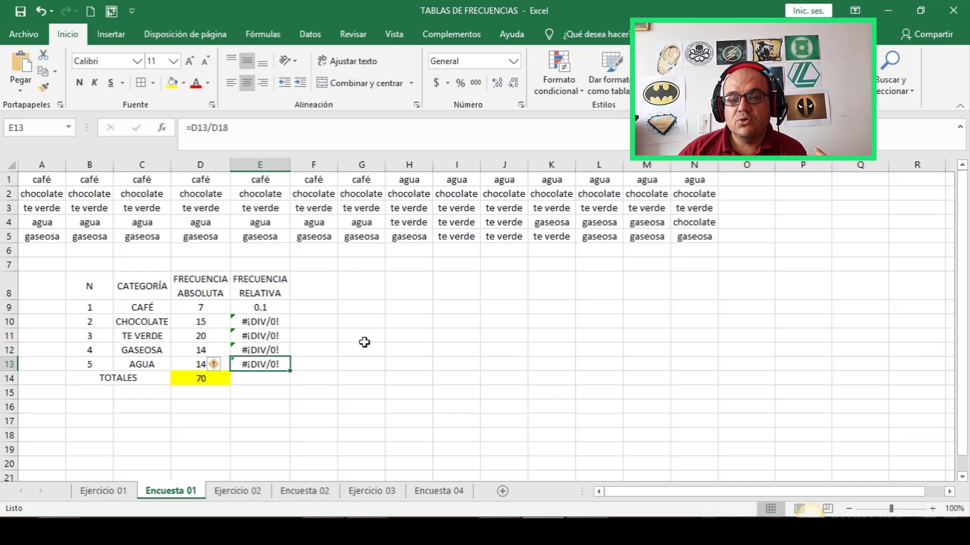
left_click(362, 337)
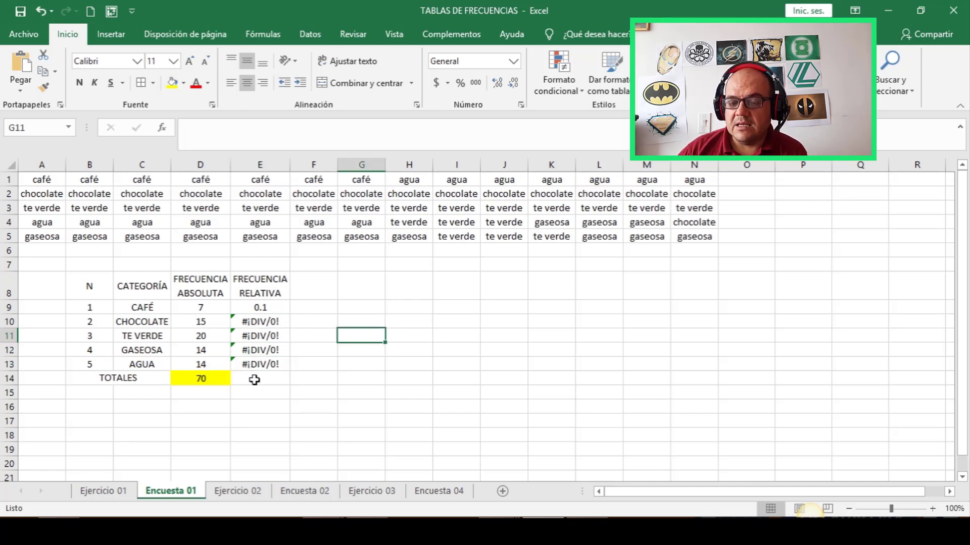
left_click(208, 379)
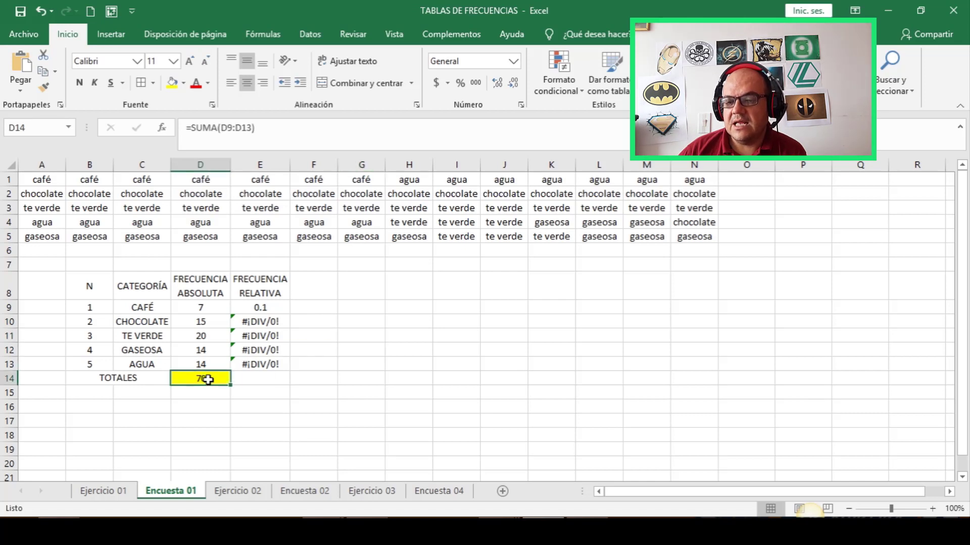
left_click(204, 395)
left_click(207, 406)
left_click(220, 424)
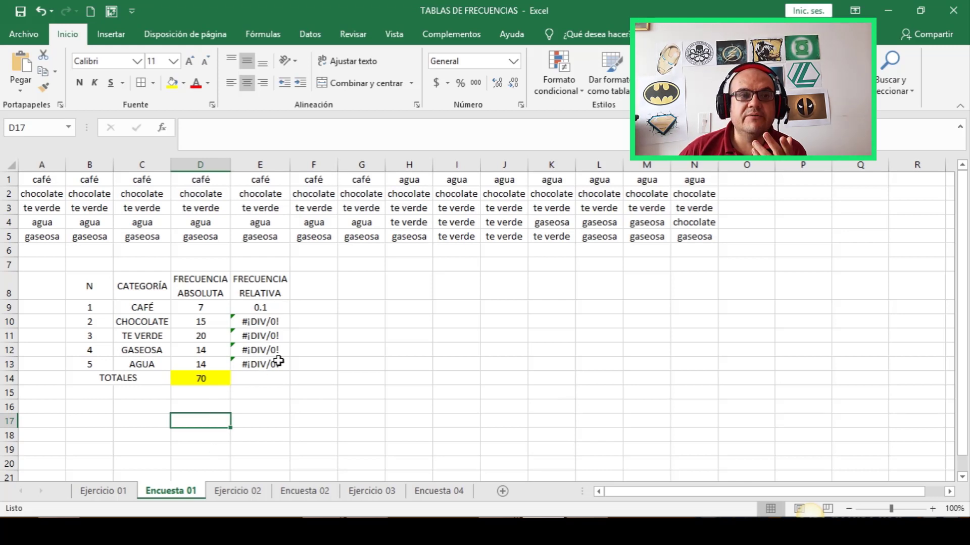
left_click(207, 391)
left_click(210, 407)
left_click(209, 421)
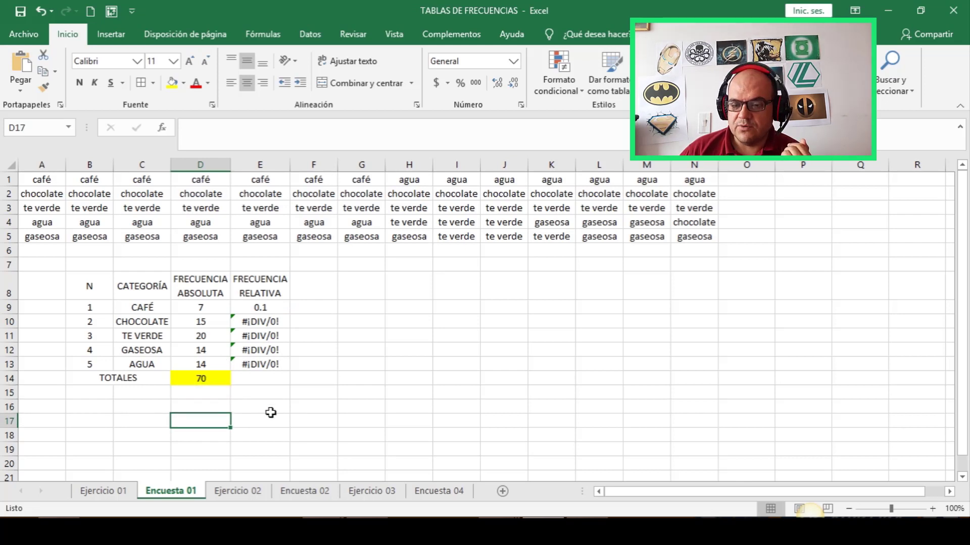
Clear the cells E10:E16 and lock the divisor's row in E9 with the formula =D9/D$14
left_click_drag(260, 322, 263, 409)
key("Delete")
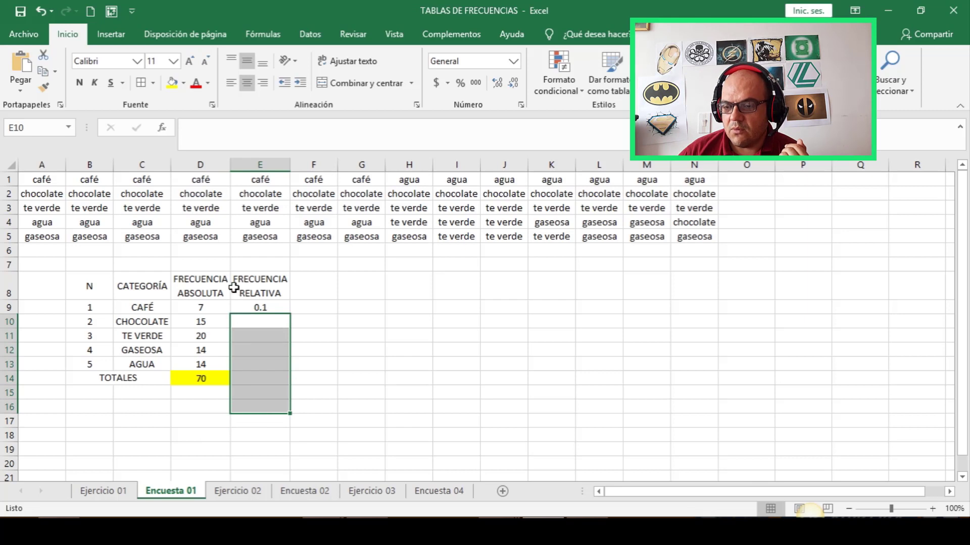
left_click(259, 306)
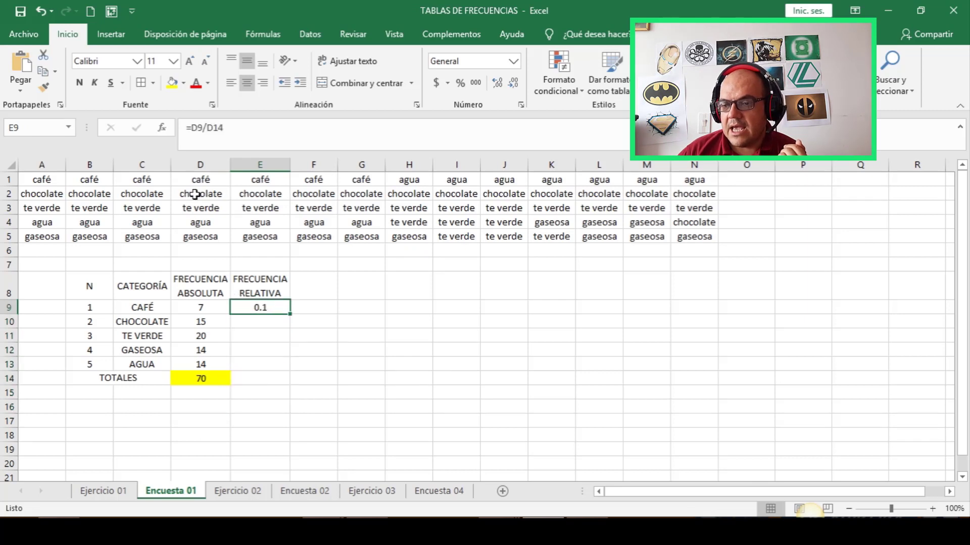
left_click(214, 127)
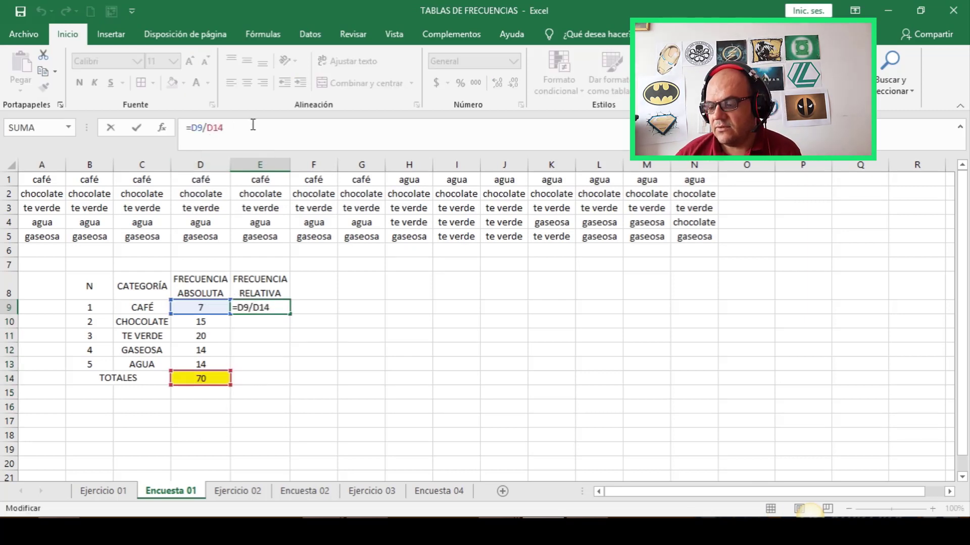
type("$")
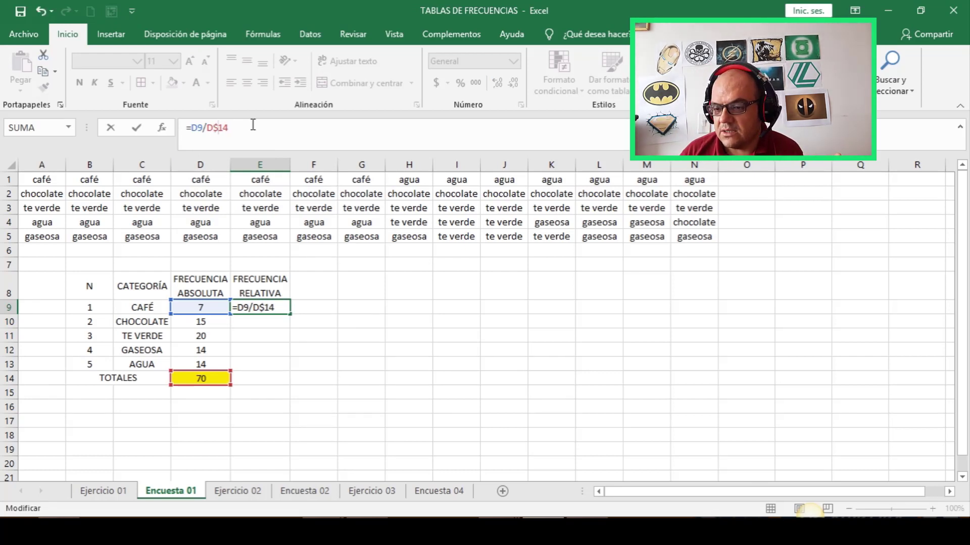
key("Return")
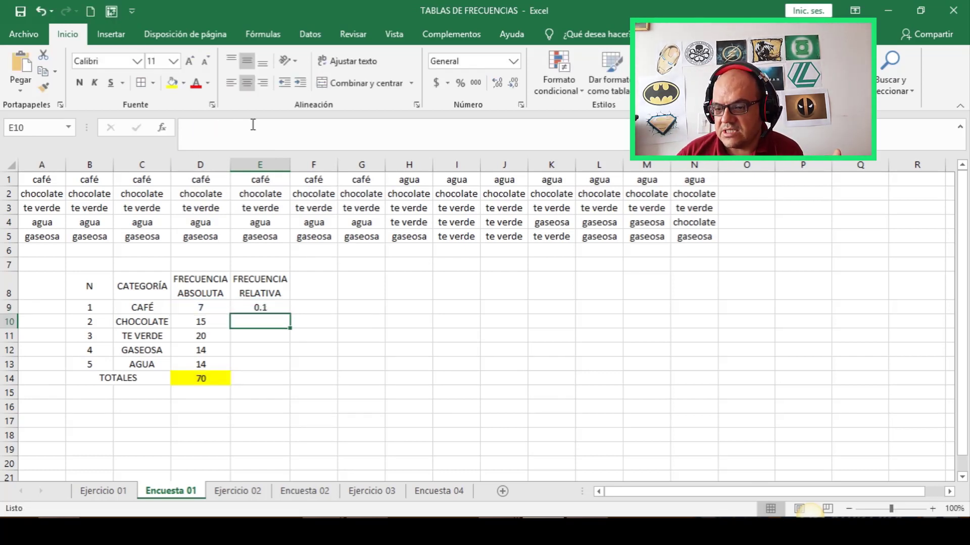
Copy the relative frequency formula from E9 down through E13 and check the reference in E13
left_click(257, 305)
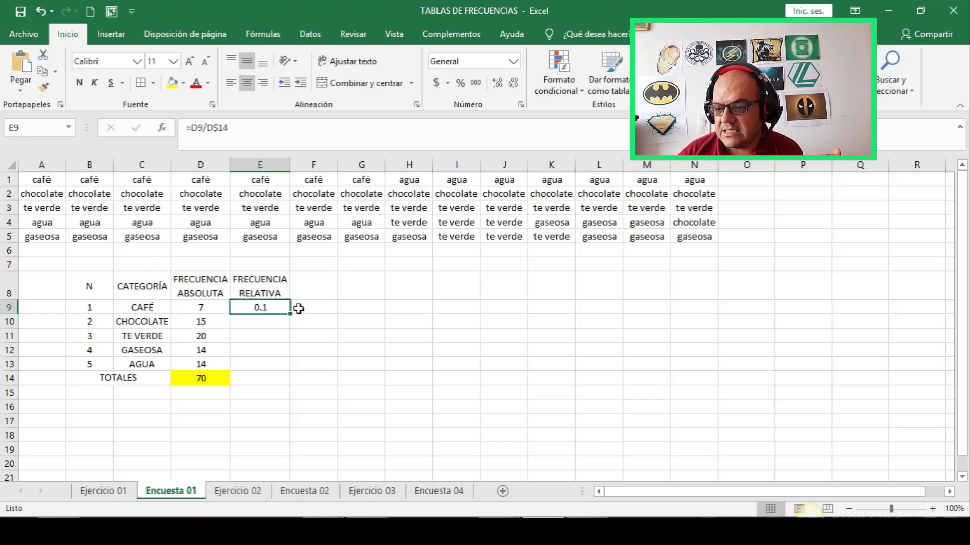
double_click(288, 315)
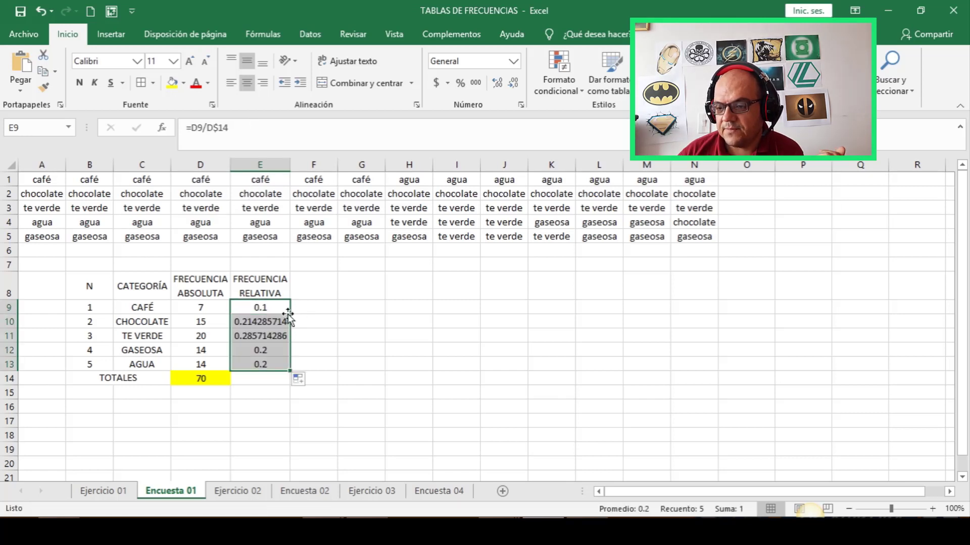
left_click(323, 348)
left_click(262, 364)
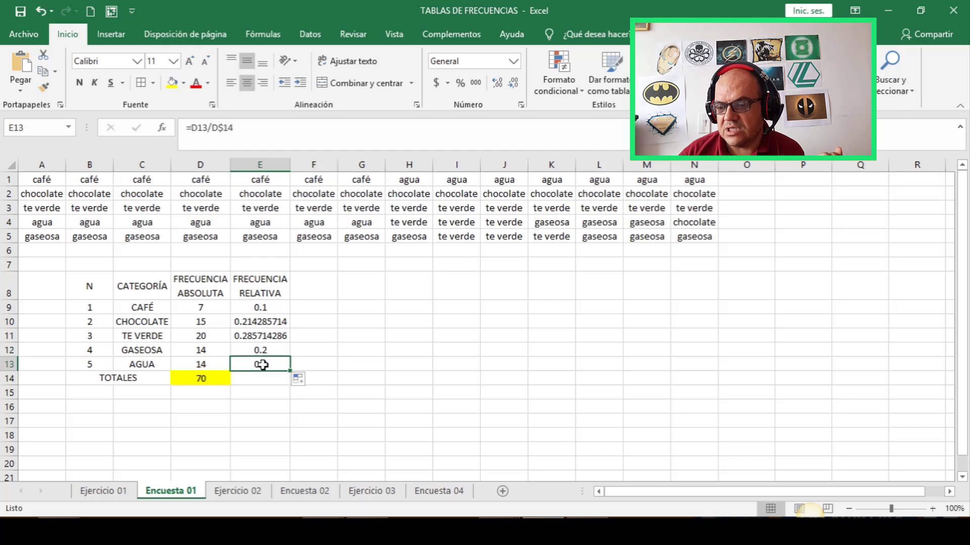
left_click(331, 336)
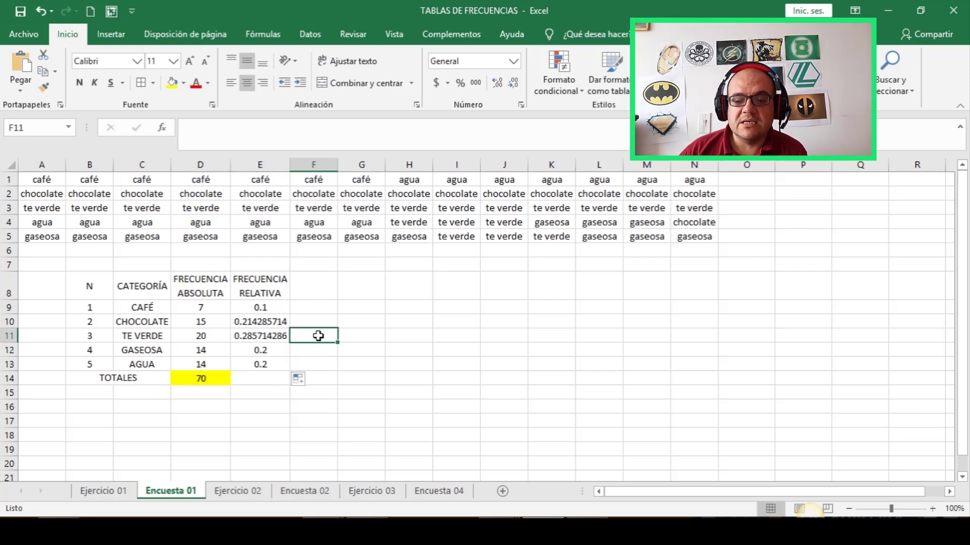
Format the relative frequencies in E9:E13 as percentages
left_click(263, 399)
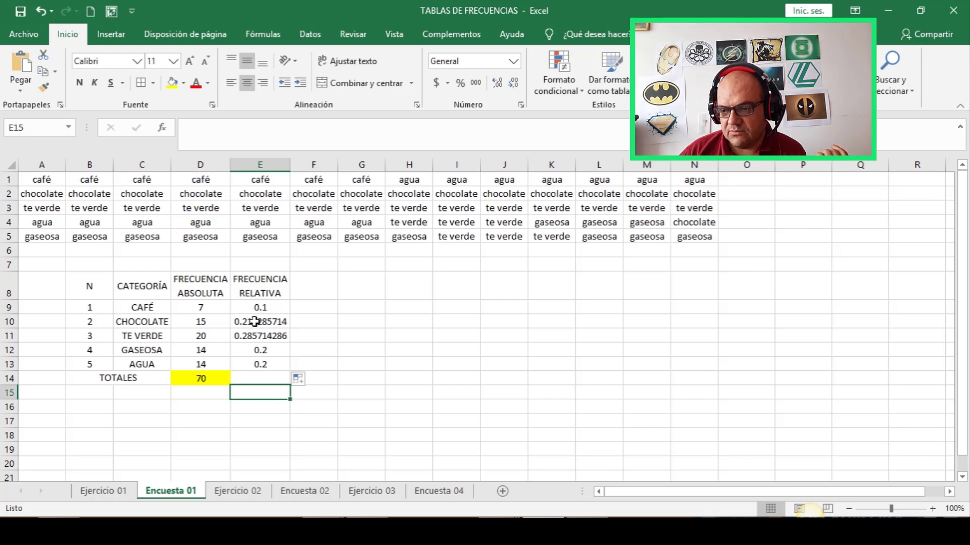
left_click_drag(261, 308, 260, 365)
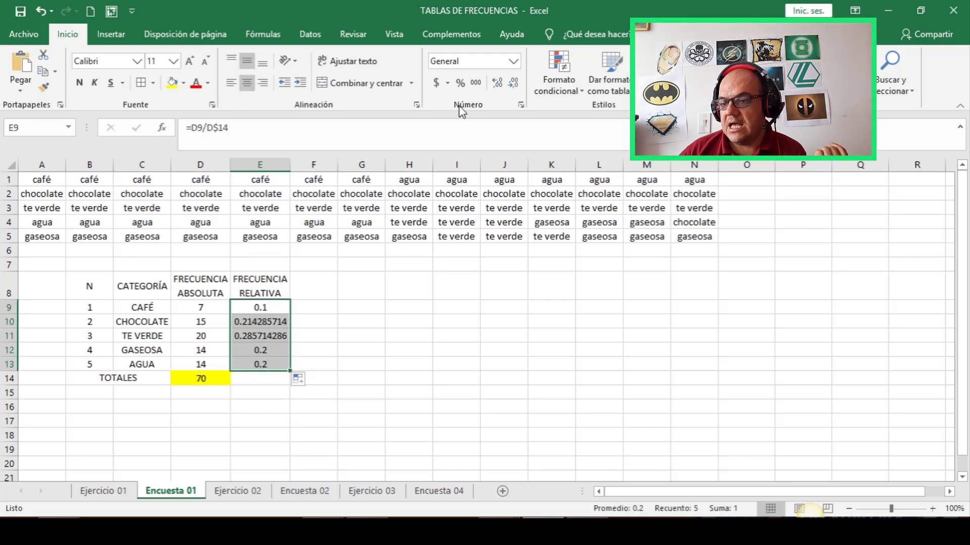
left_click(461, 84)
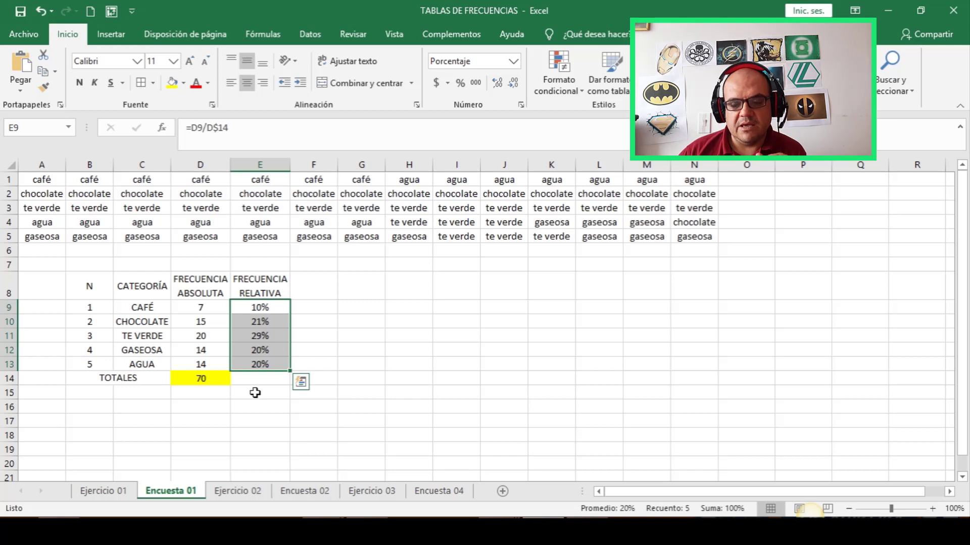
Total the relative frequencies in E14 with the formula =SUMA(E9:E13)
left_click(255, 383)
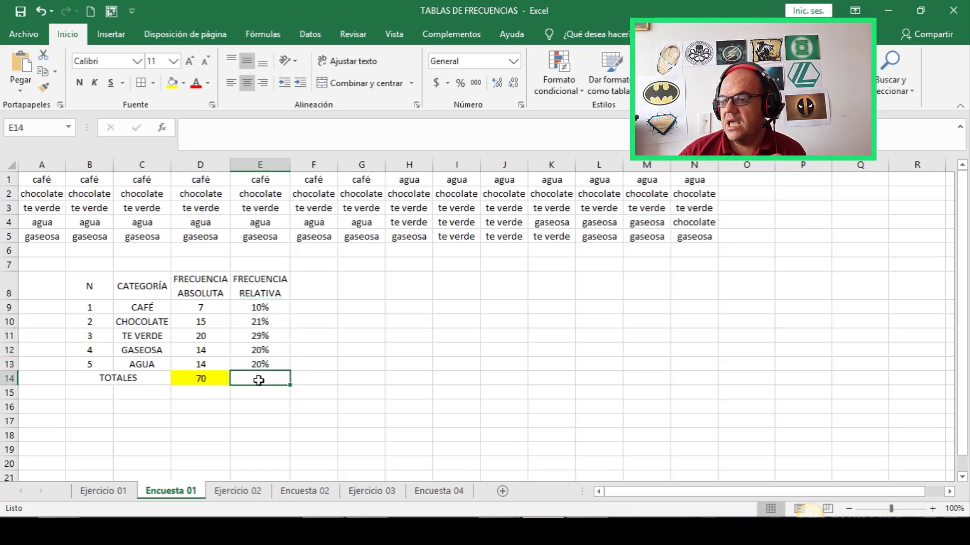
key("alt+equal")
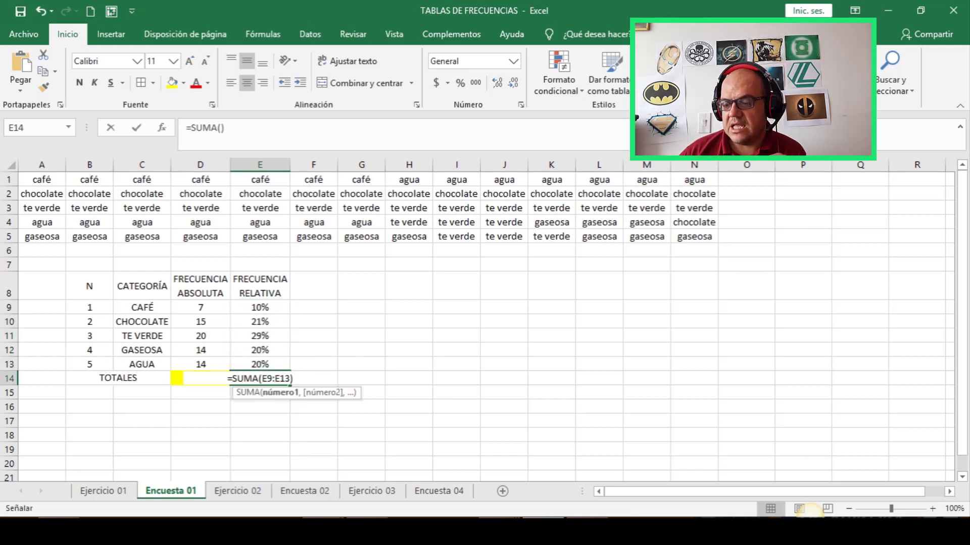
key("Return")
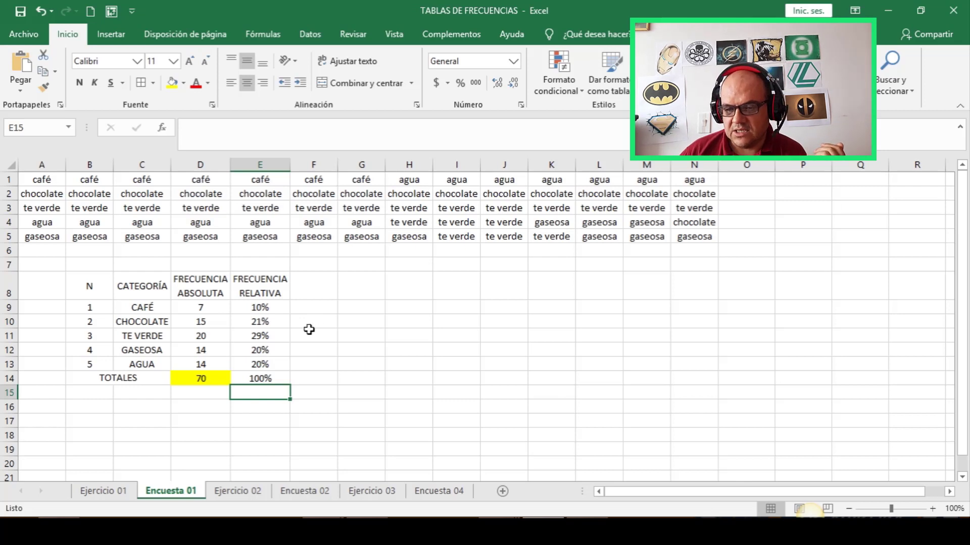
Try a 2-D clustered column chart of the absolute frequencies using only D8:D13, and move it up slightly
left_click_drag(202, 278, 214, 360)
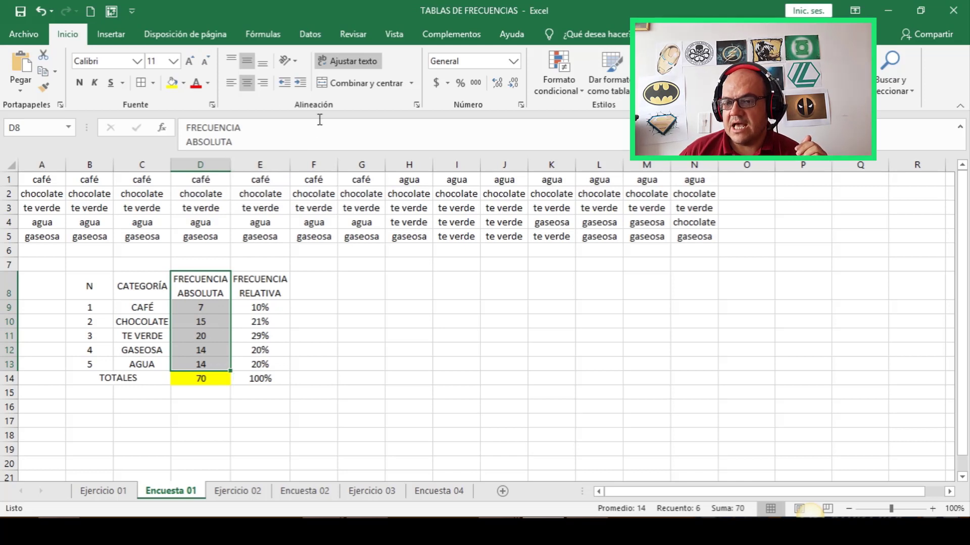
left_click(113, 35)
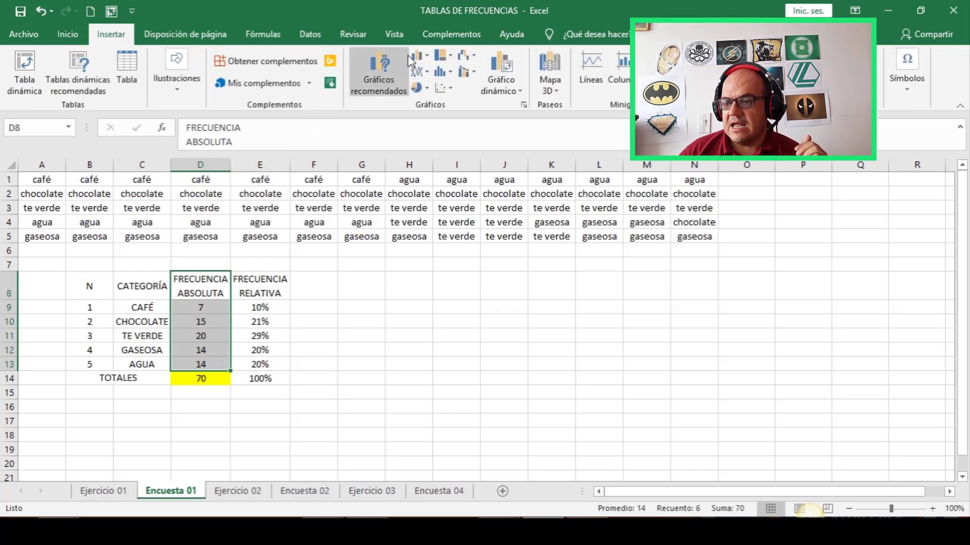
left_click(426, 53)
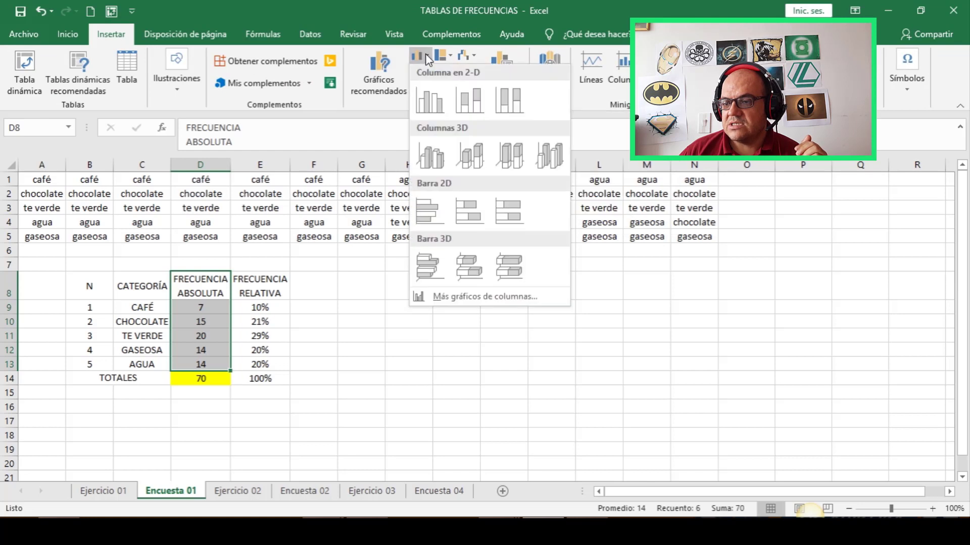
left_click(427, 105)
mouse_move(578, 284)
left_mouse_down()
mouse_move(577, 241)
mouse_move(580, 275)
mouse_move(594, 242)
left_mouse_up()
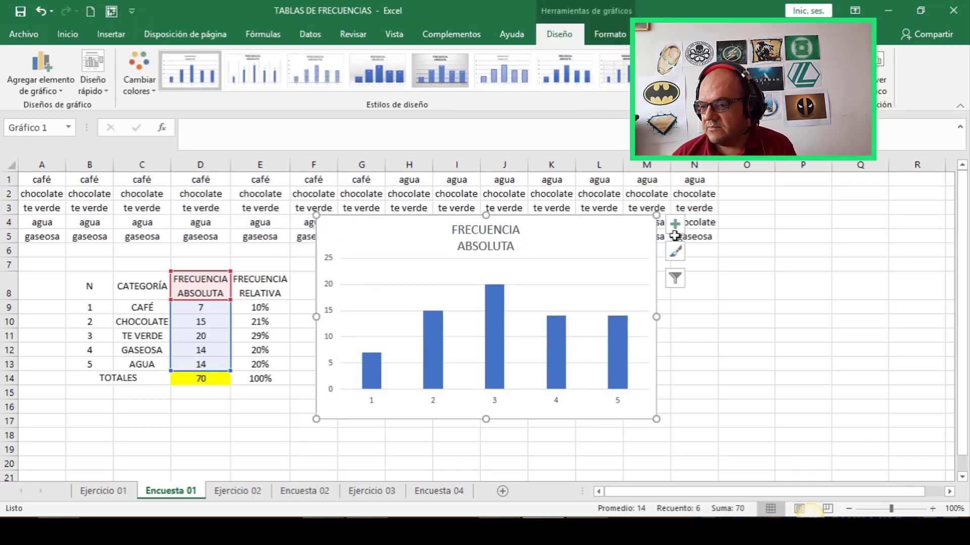
Try data labels on the column chart, turn them off again and delete the chart
left_click(675, 223)
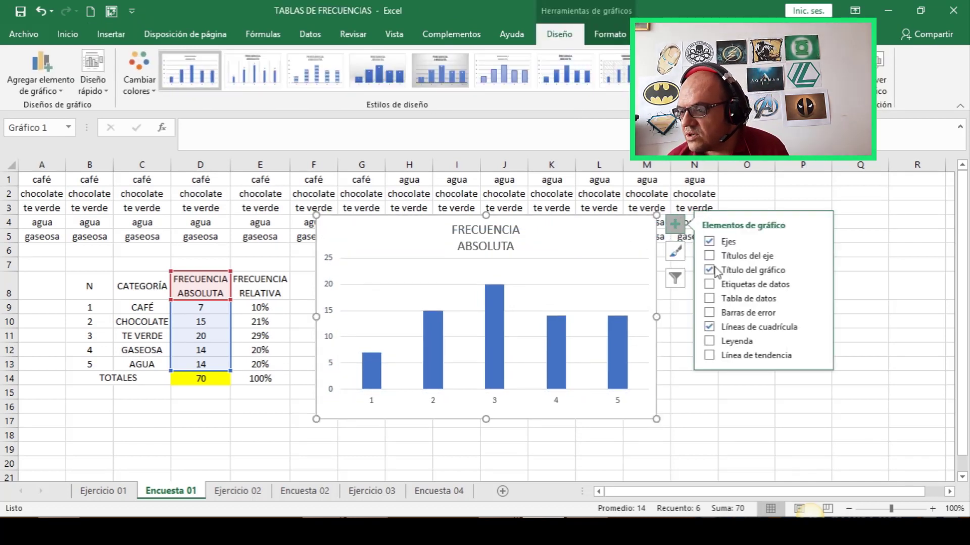
left_click(708, 285)
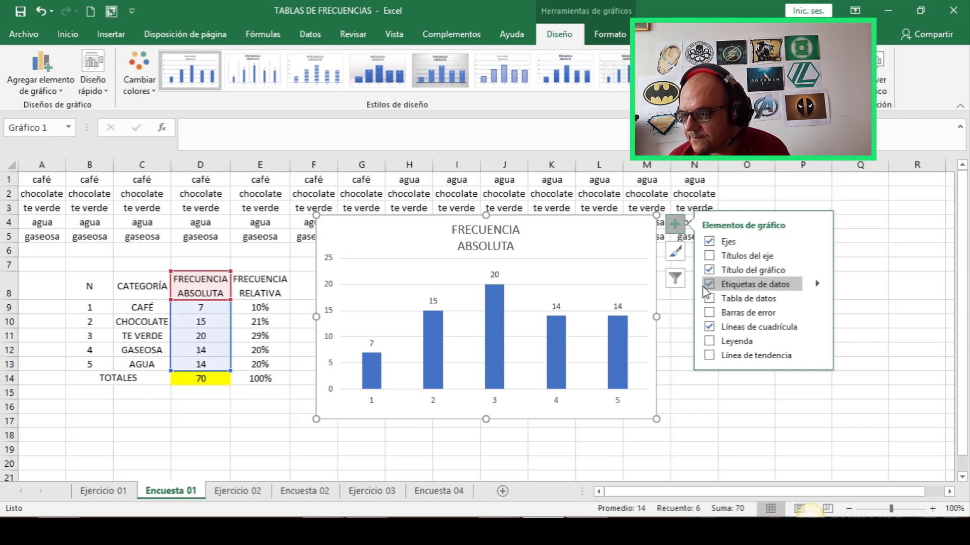
left_click(708, 286)
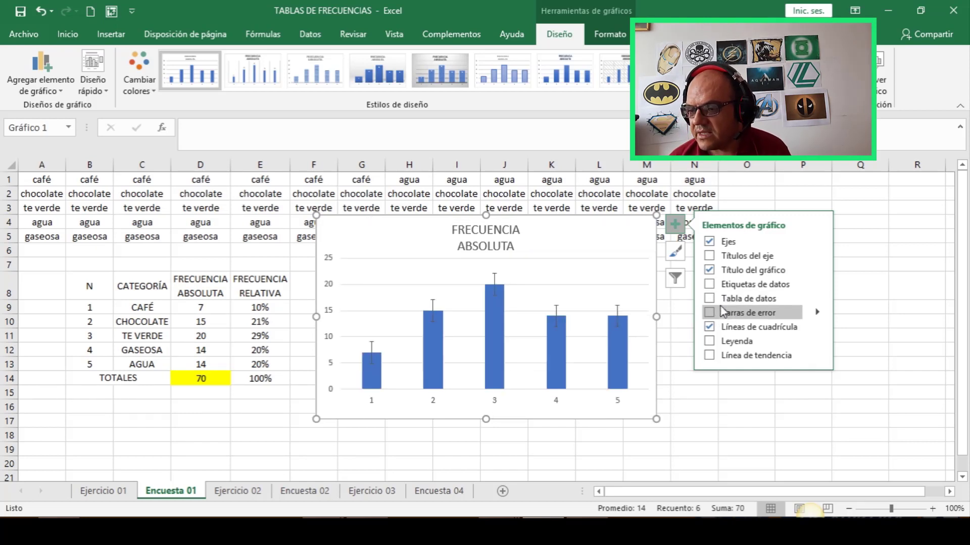
left_click(731, 438)
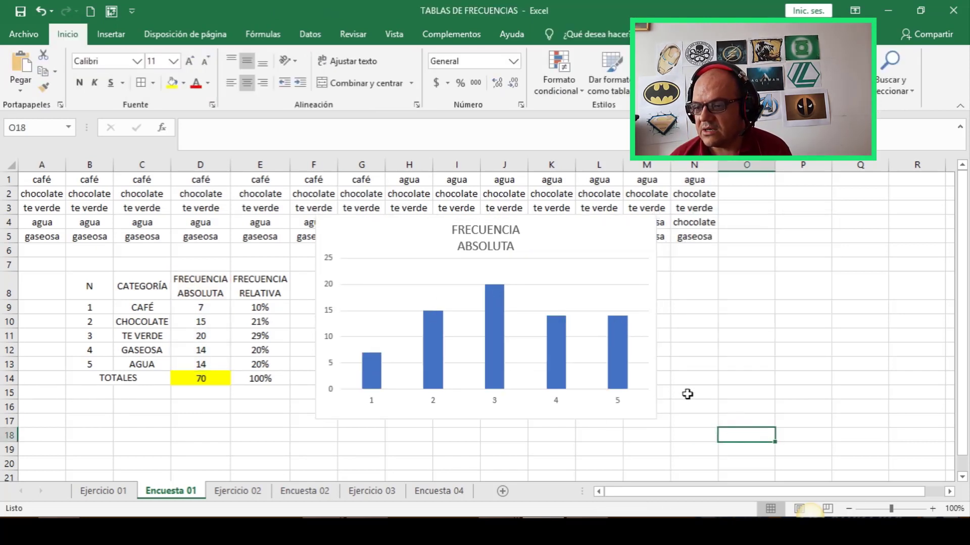
left_click(624, 237)
key("Delete")
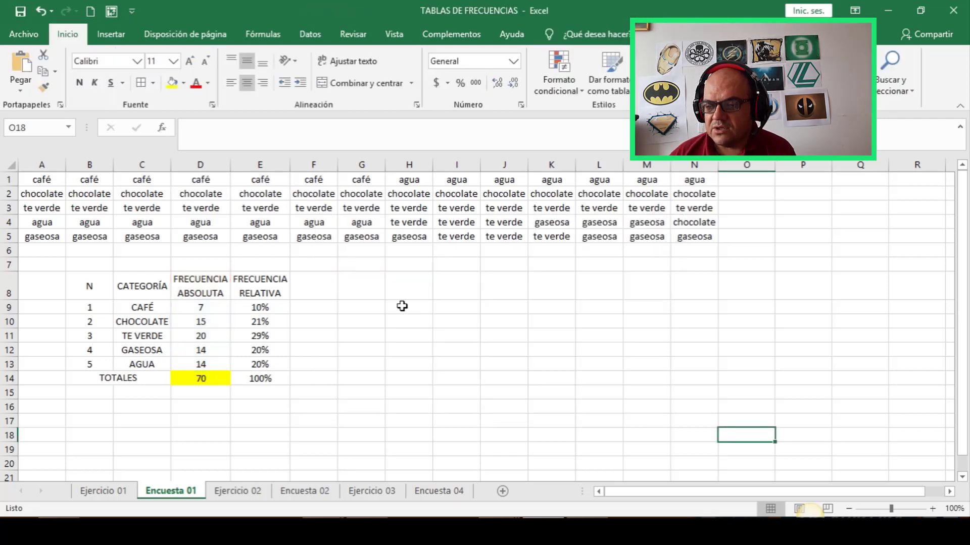
Insert a 2-D clustered column chart of the categories and absolute frequencies in C8:D13
left_click_drag(159, 286, 217, 362)
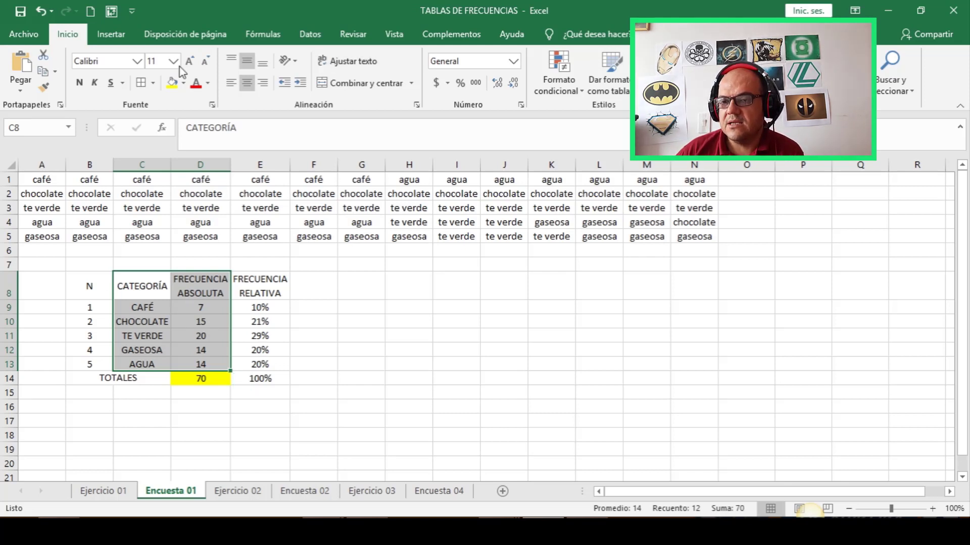
left_click(106, 33)
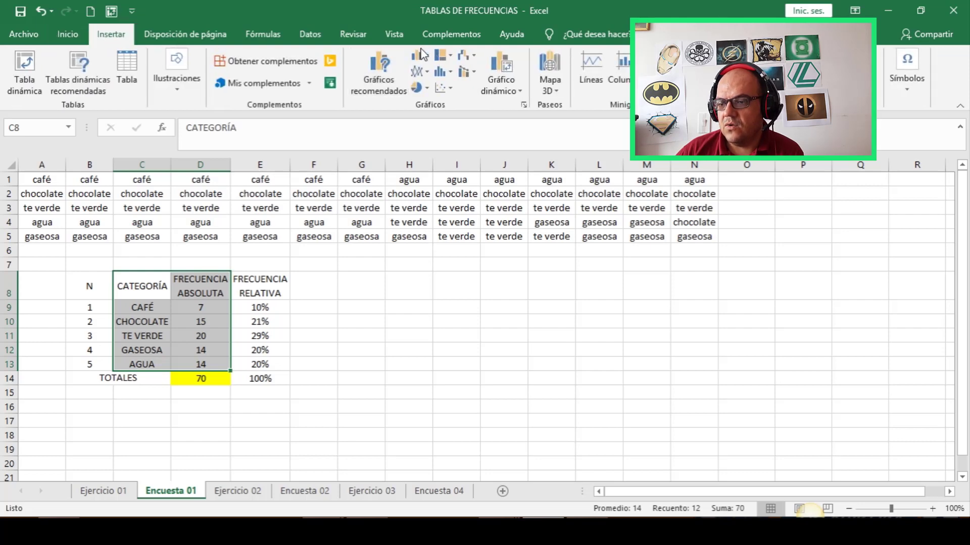
left_click(417, 54)
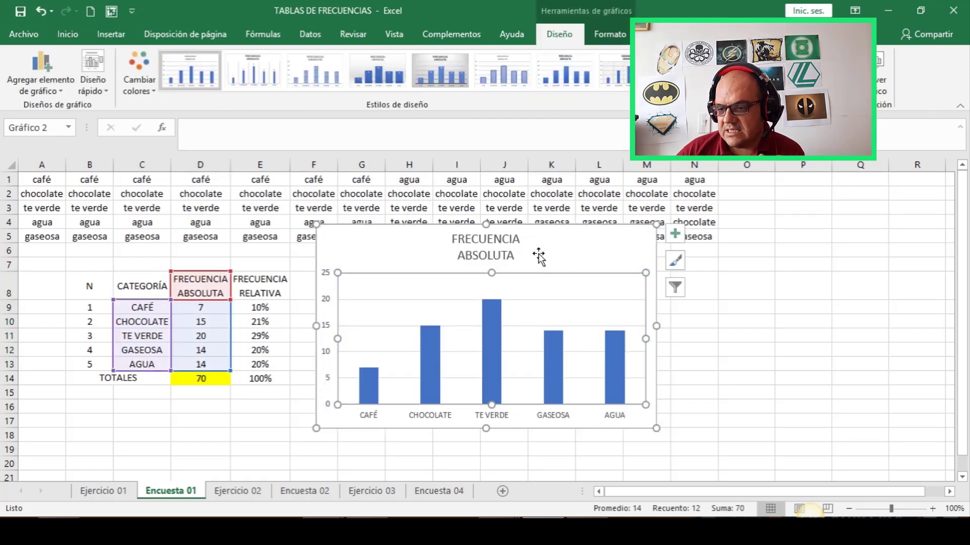
left_click_drag(539, 253, 533, 263)
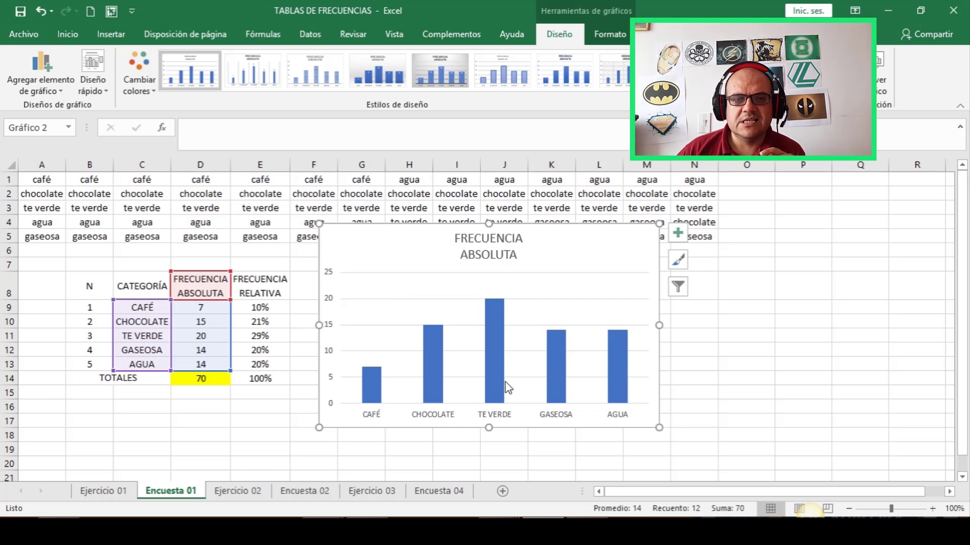
Add data labels to the absolute frequency column chart and move it down beside the frequency table, clear of the survey data
mouse_move(503, 382)
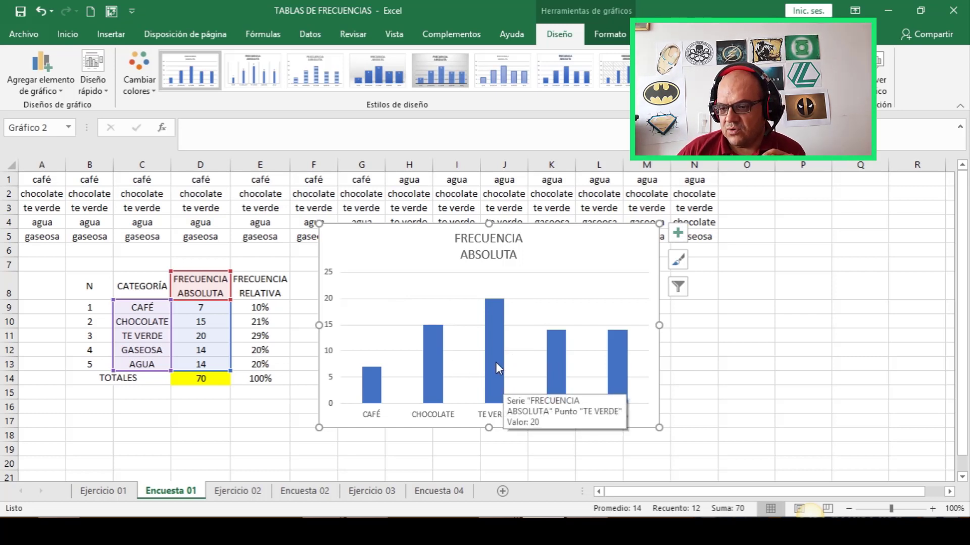
mouse_move(373, 366)
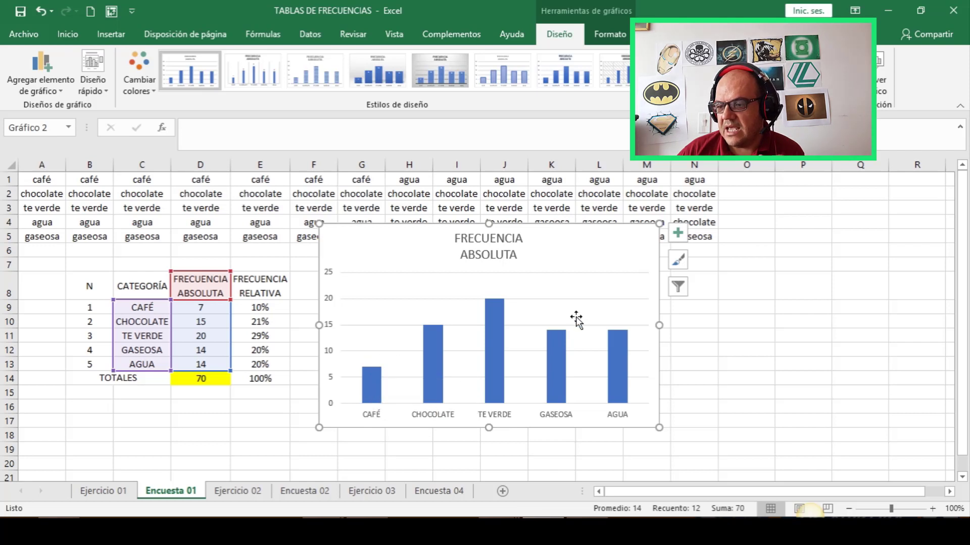
left_click(678, 233)
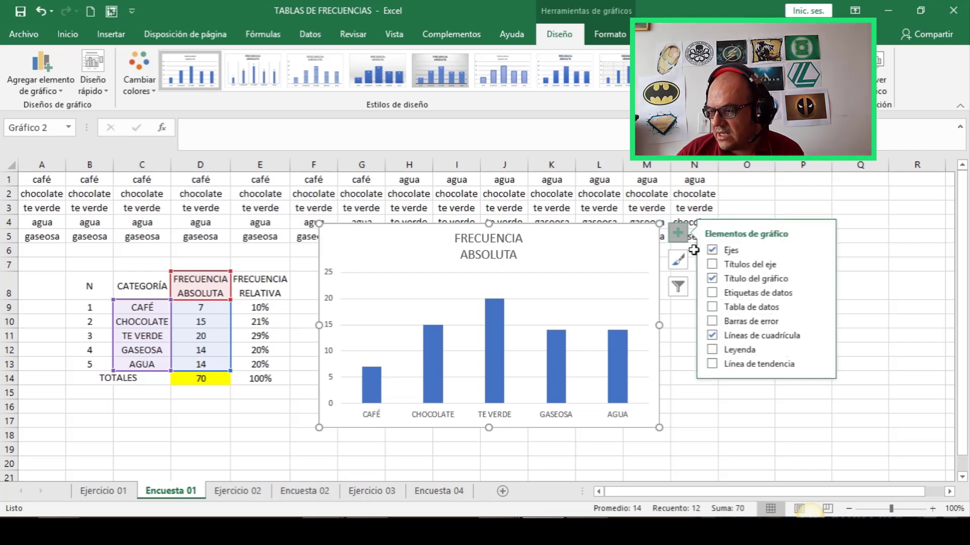
left_click(729, 294)
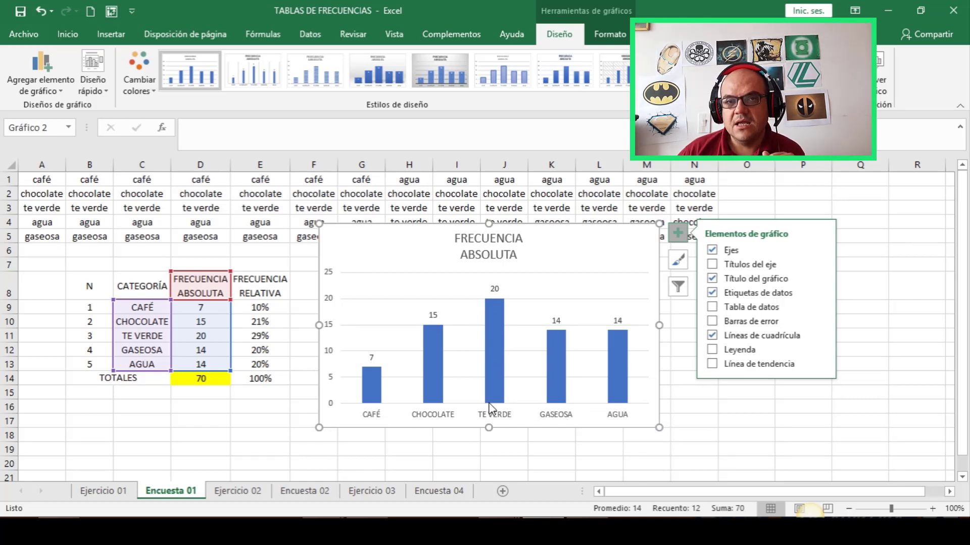
left_click_drag(571, 244, 553, 283)
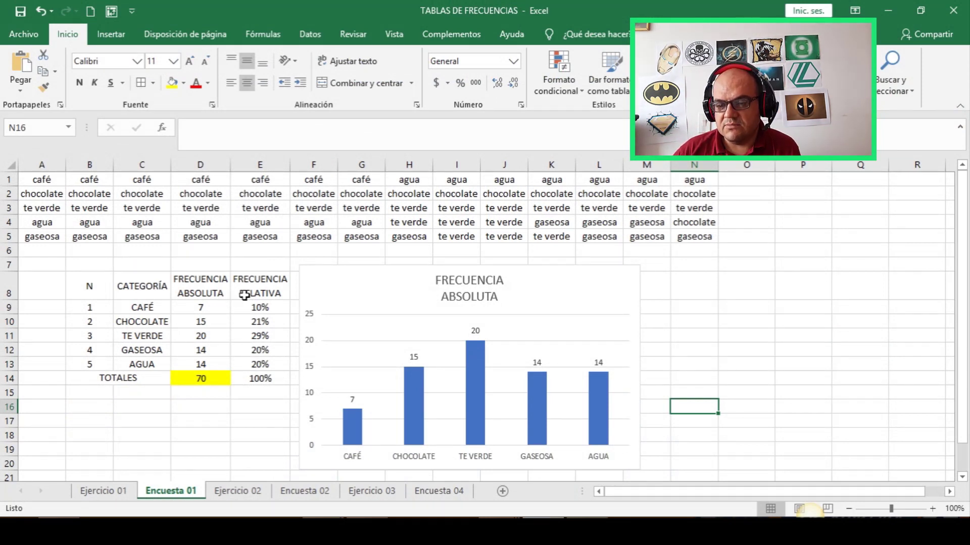
Insert a 2-D pie chart of the relative frequencies from the non-adjacent ranges C8:C13 and E8:E13
left_click(256, 297)
left_click(243, 419)
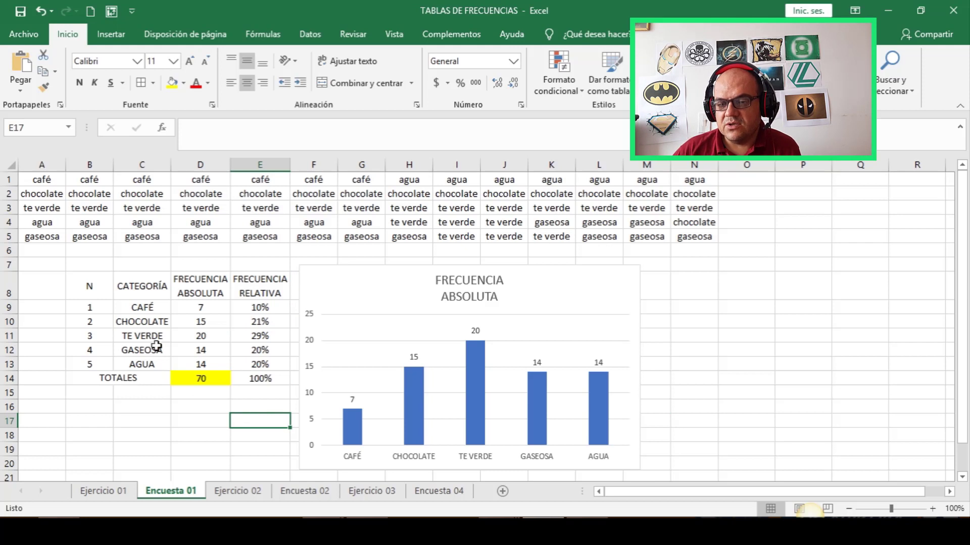
left_click_drag(151, 286, 150, 360)
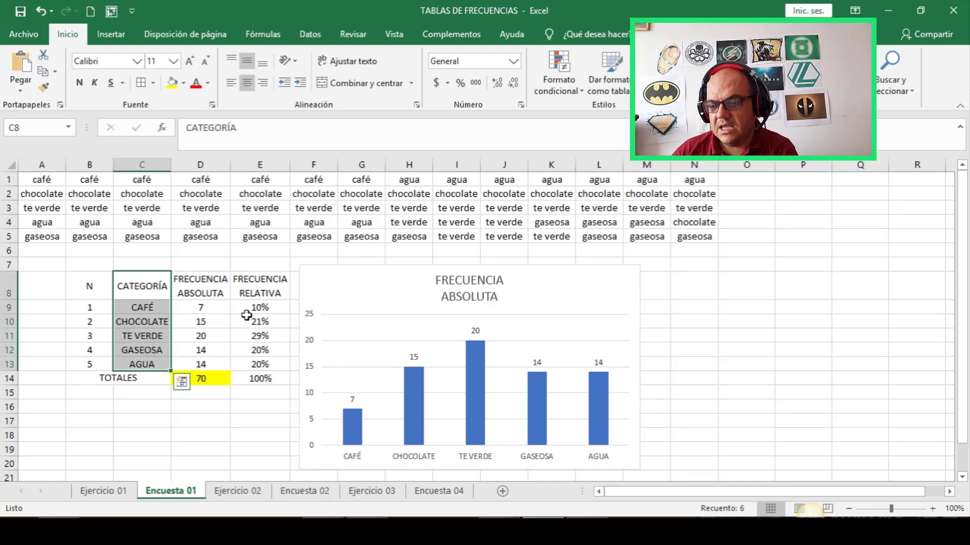
left_click_drag(268, 286, 265, 363)
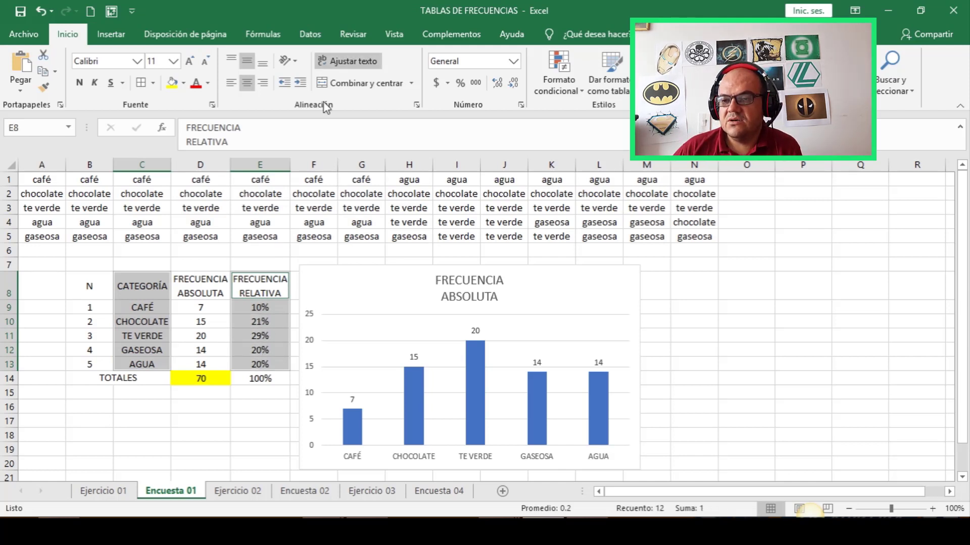
left_click(115, 40)
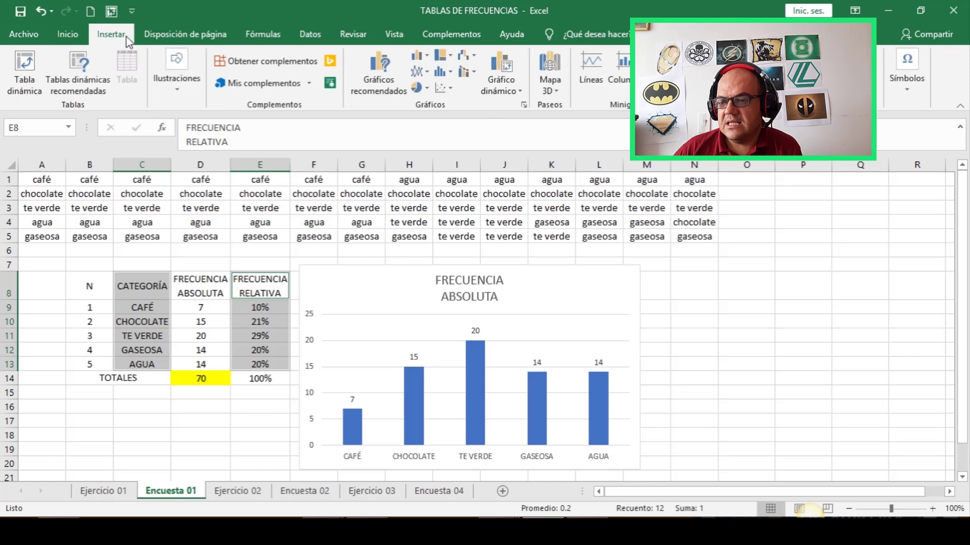
left_click(418, 89)
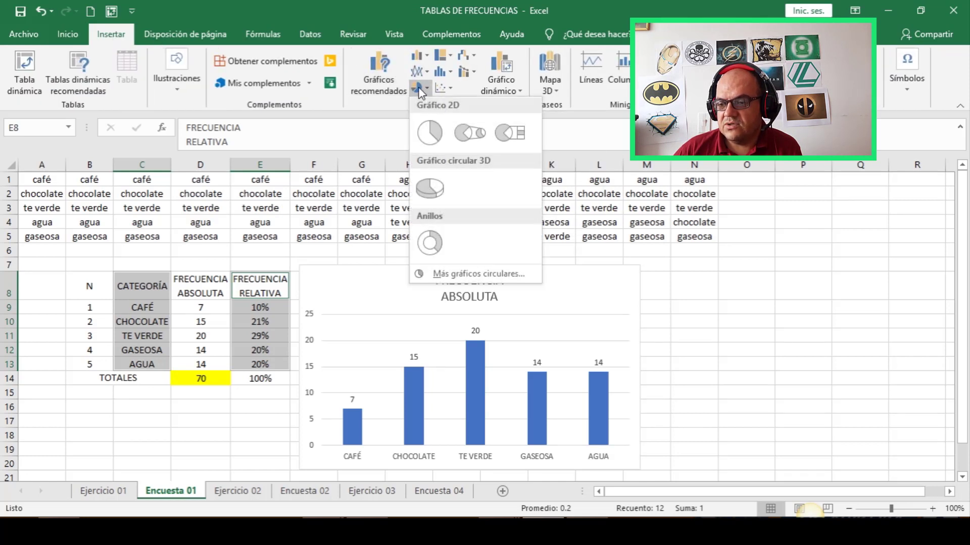
left_click(429, 133)
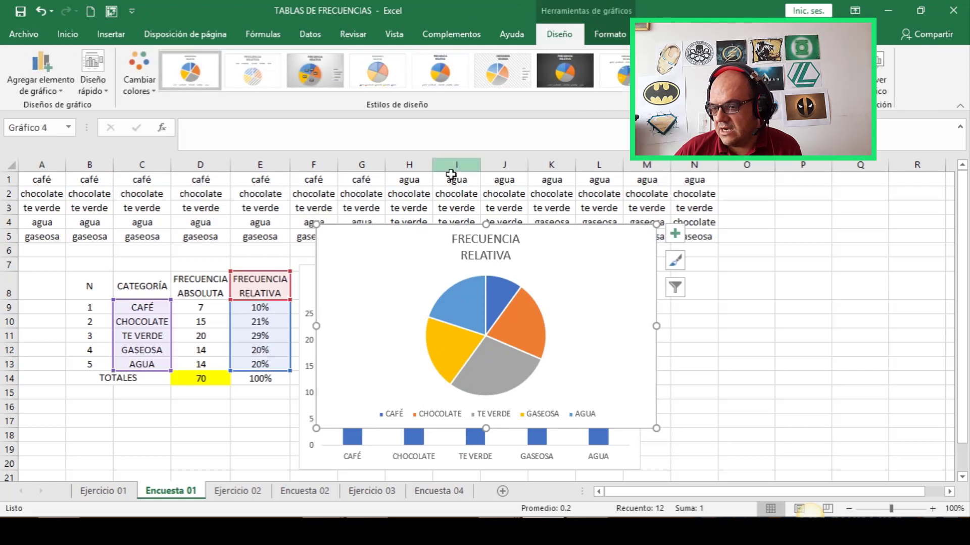
Place the relative frequency pie chart to the right of the column chart and add data labels to it
left_click_drag(597, 270, 923, 309)
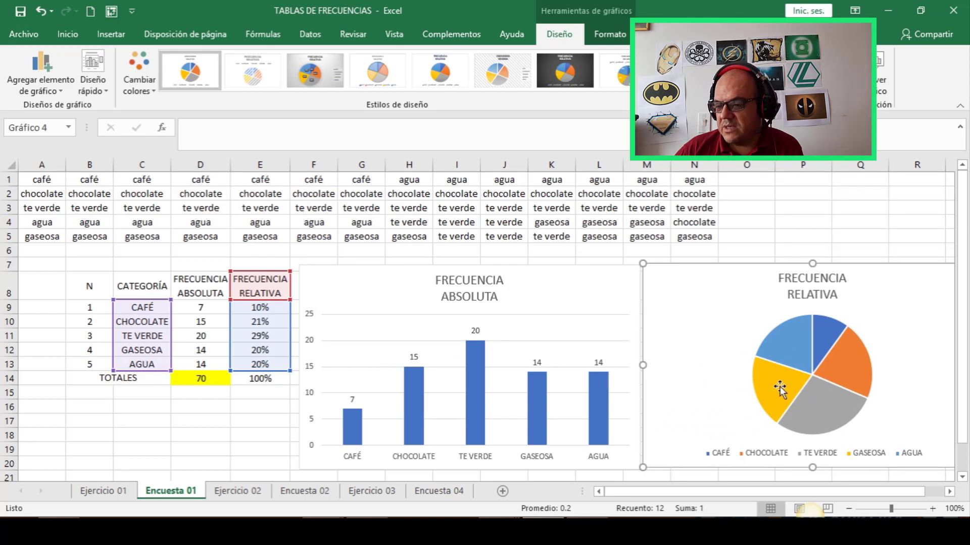
left_click_drag(651, 492, 747, 498)
left_click_drag(861, 284, 848, 277)
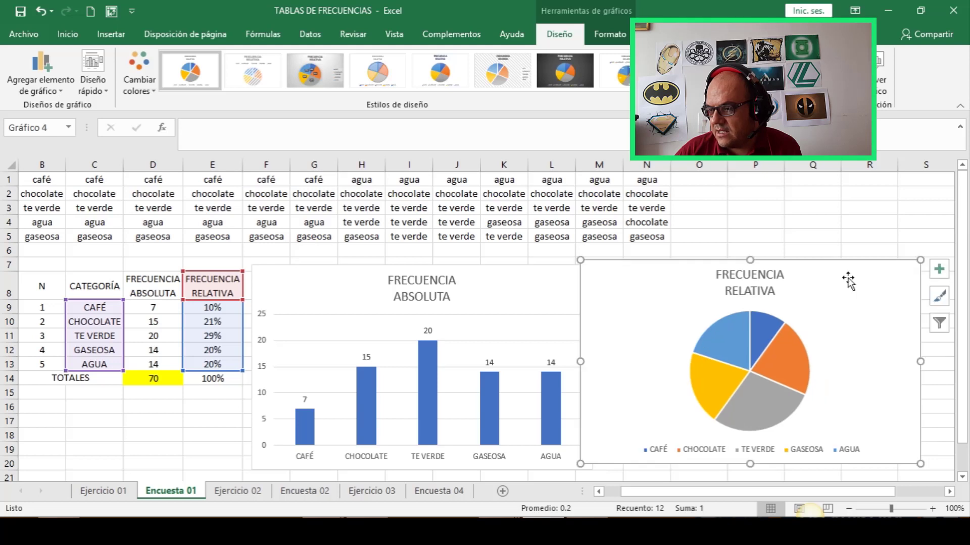
left_click(940, 277)
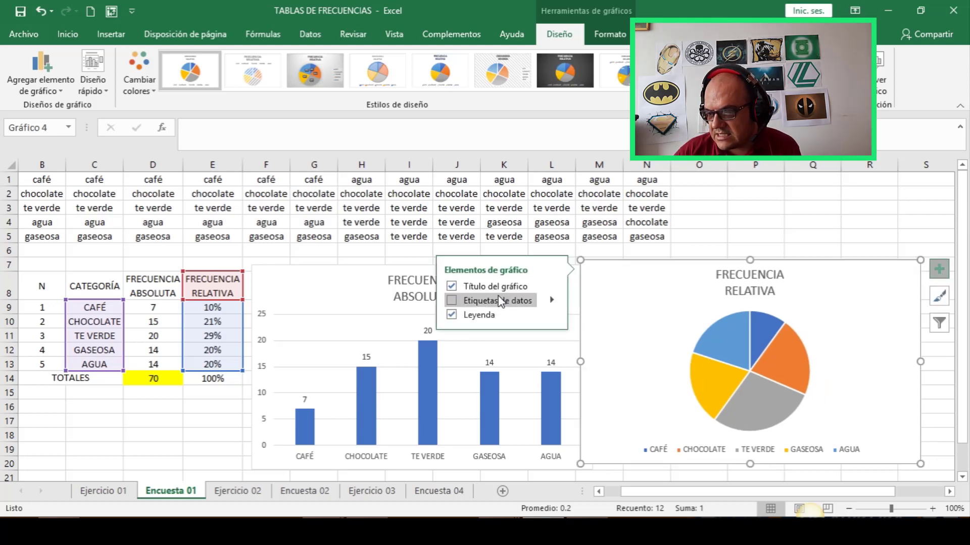
left_click(489, 304)
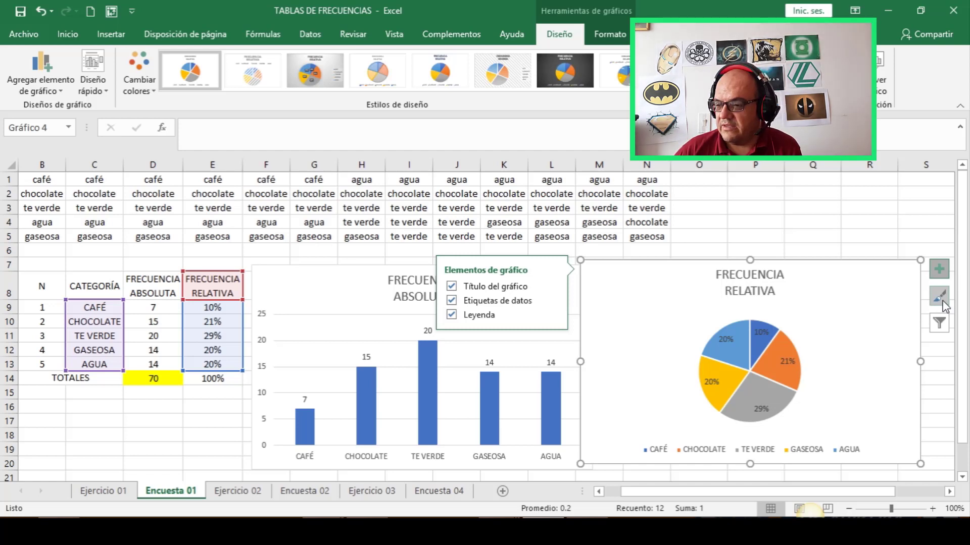
Apply chart style Estilo 9 to the relative frequency pie chart and move it slightly away from the column chart
left_click(940, 296)
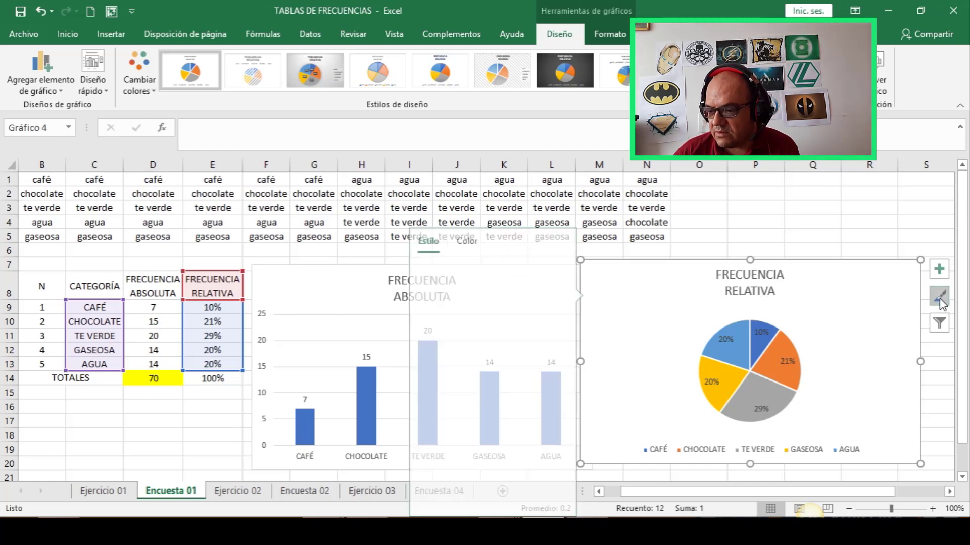
scroll(444, 403, "down", 6)
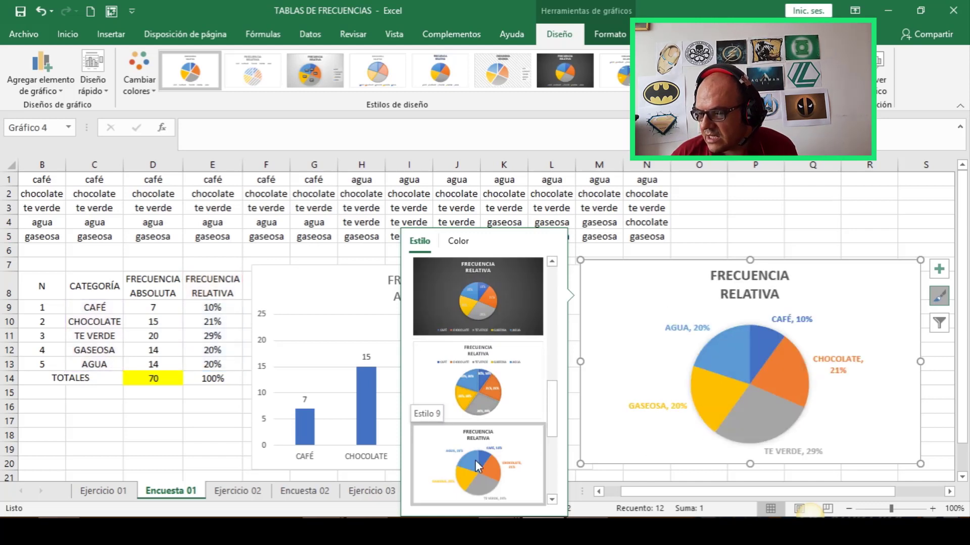
left_click(478, 465)
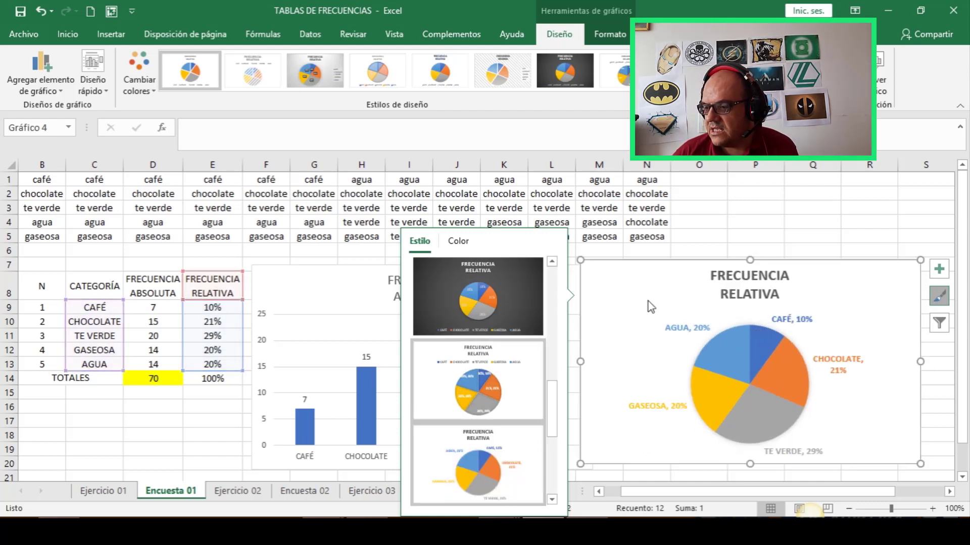
left_click(799, 205)
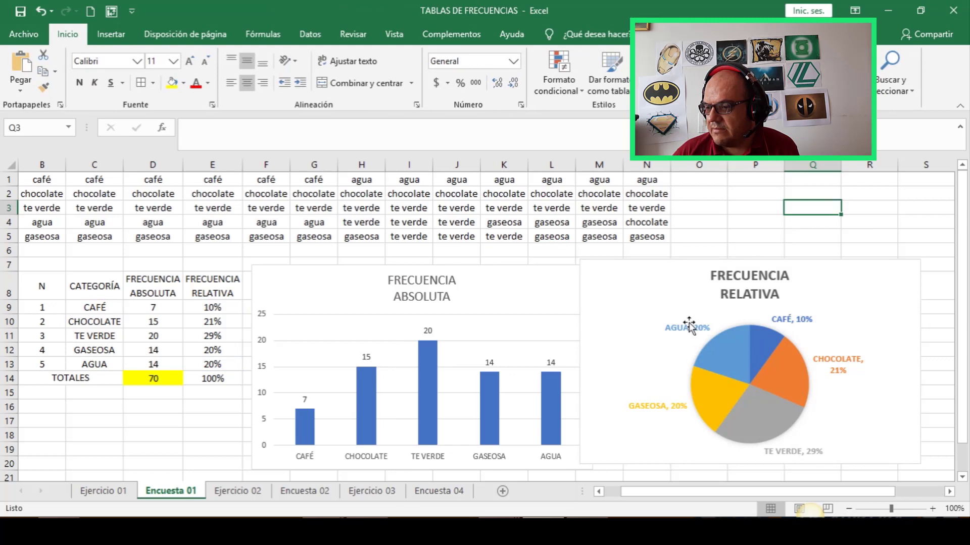
mouse_move(695, 275)
left_mouse_down()
mouse_move(721, 277)
mouse_move(694, 281)
mouse_move(710, 285)
left_mouse_up()
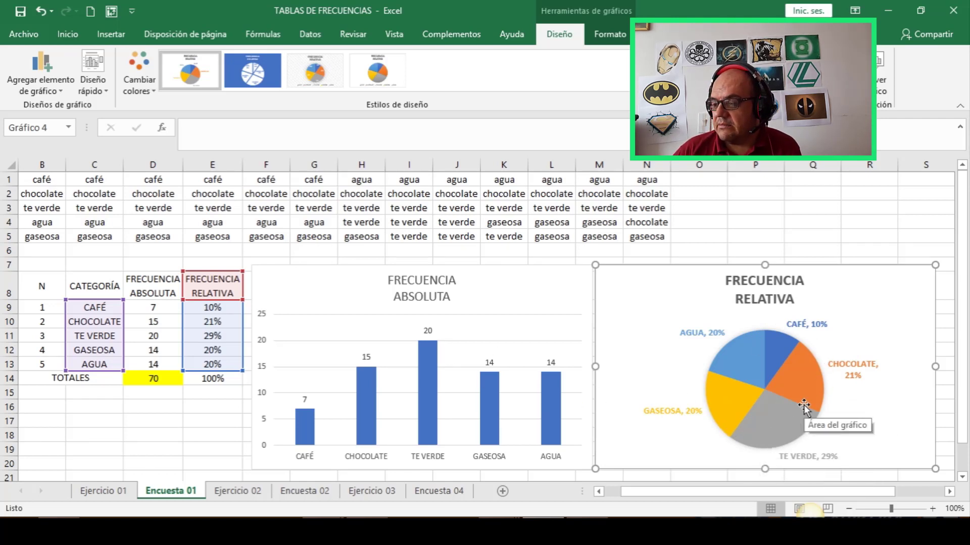
Compare the frequency table and both charts on Encuesta 01 with the questions stated on the Ejercicio 01 sheet
mouse_move(791, 419)
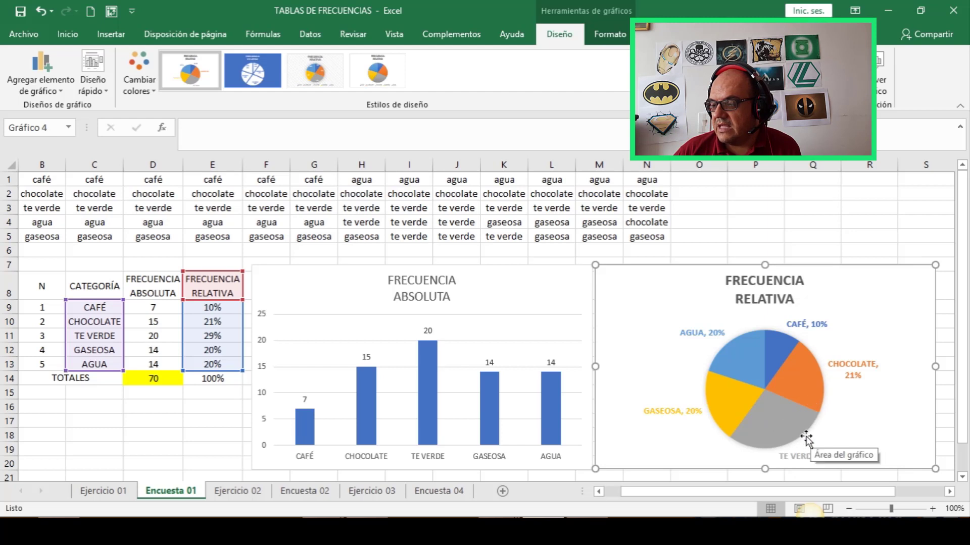
mouse_move(793, 387)
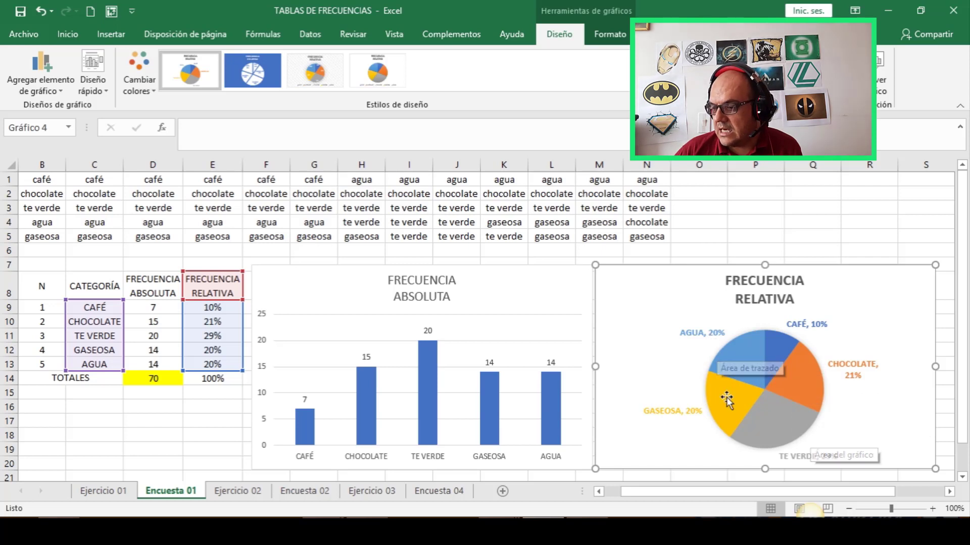
mouse_move(721, 424)
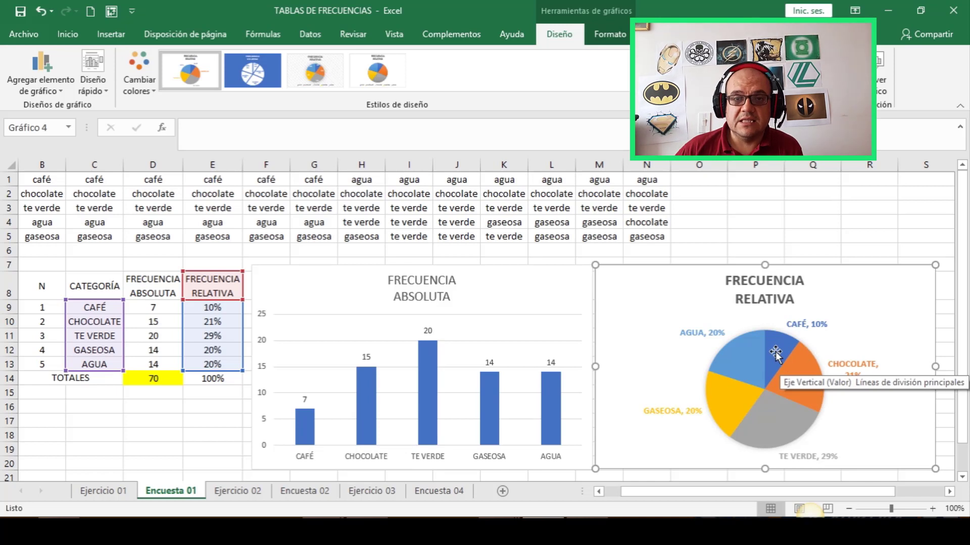
mouse_move(776, 353)
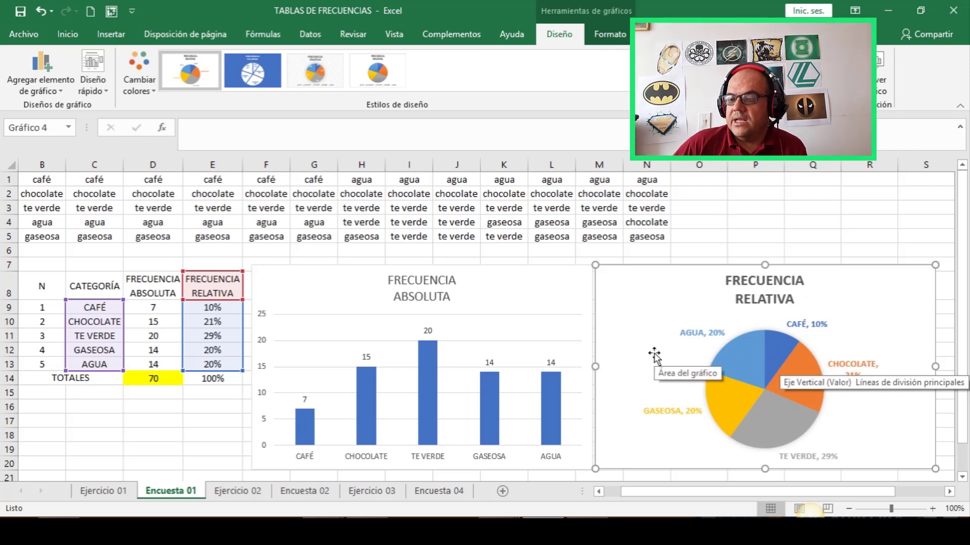
left_click(481, 289)
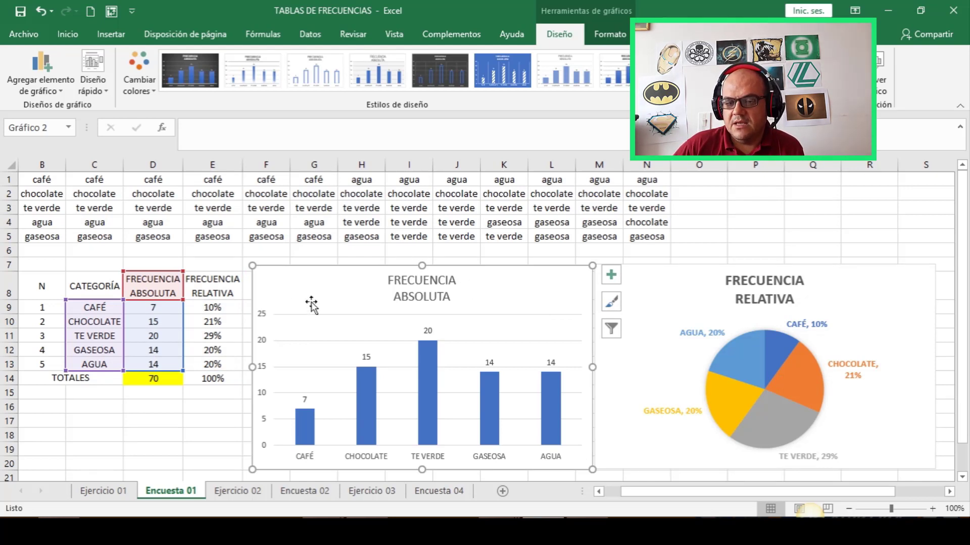
left_click(103, 490)
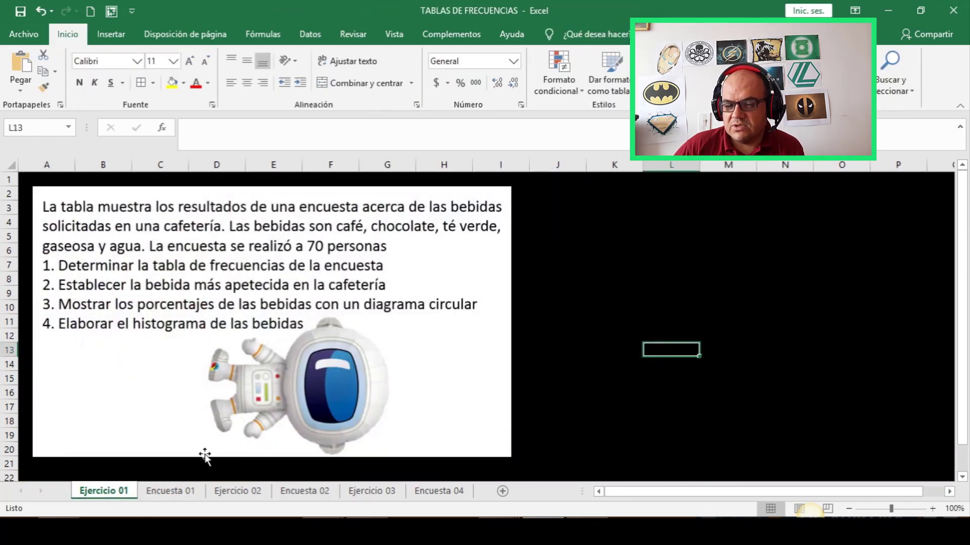
left_click(170, 491)
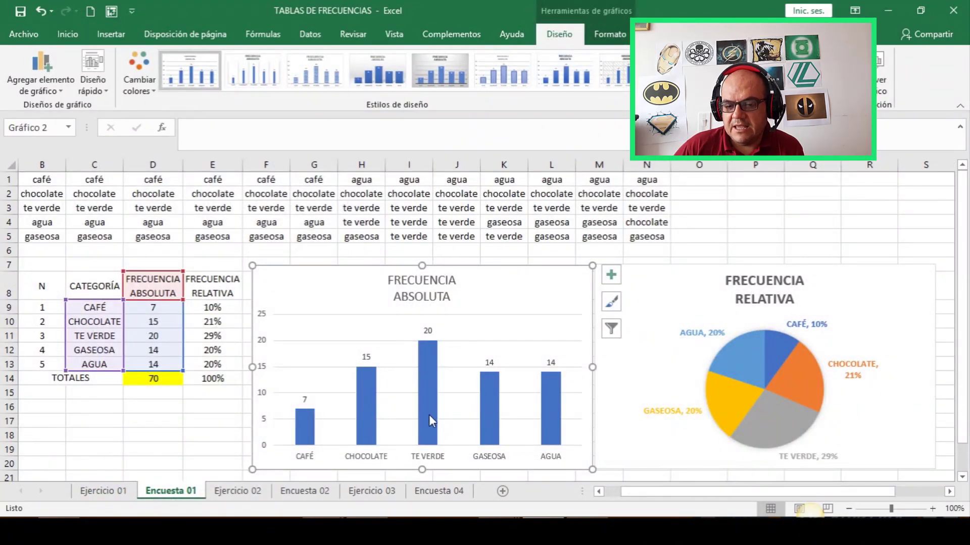
left_click(103, 491)
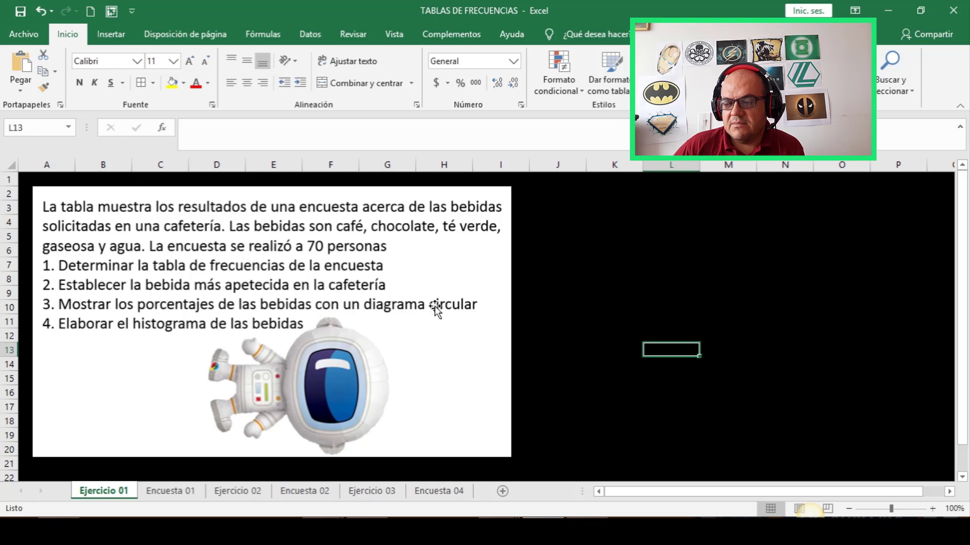
left_click(170, 491)
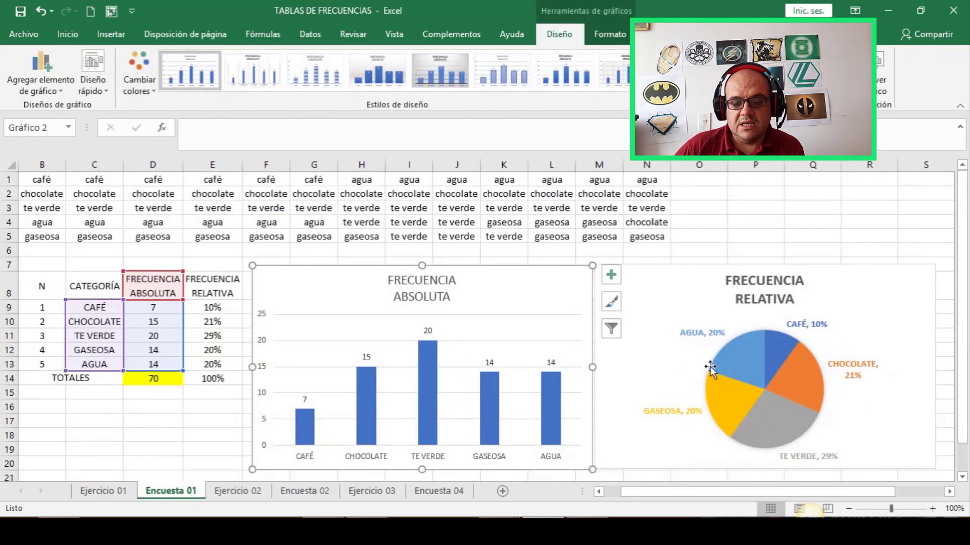
left_click(101, 491)
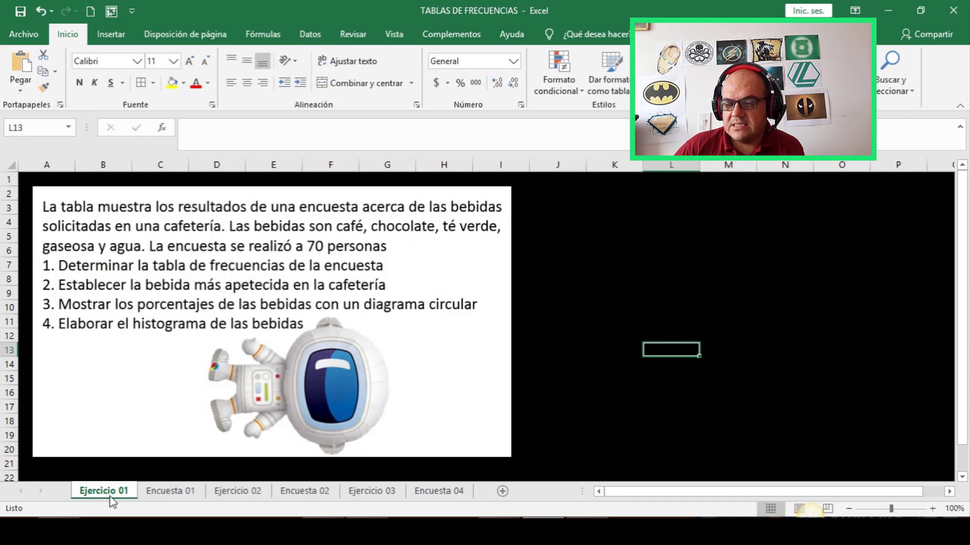
left_click(170, 491)
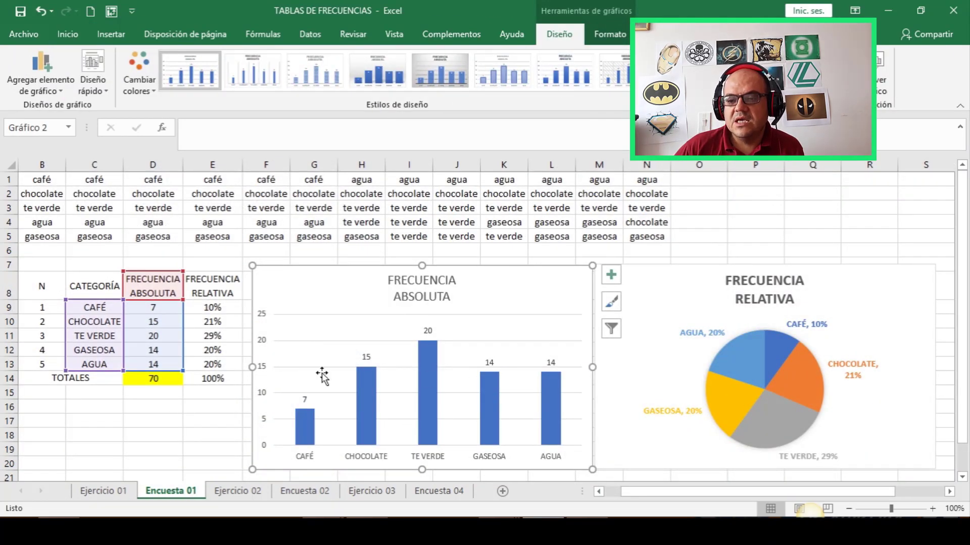
left_click(182, 433)
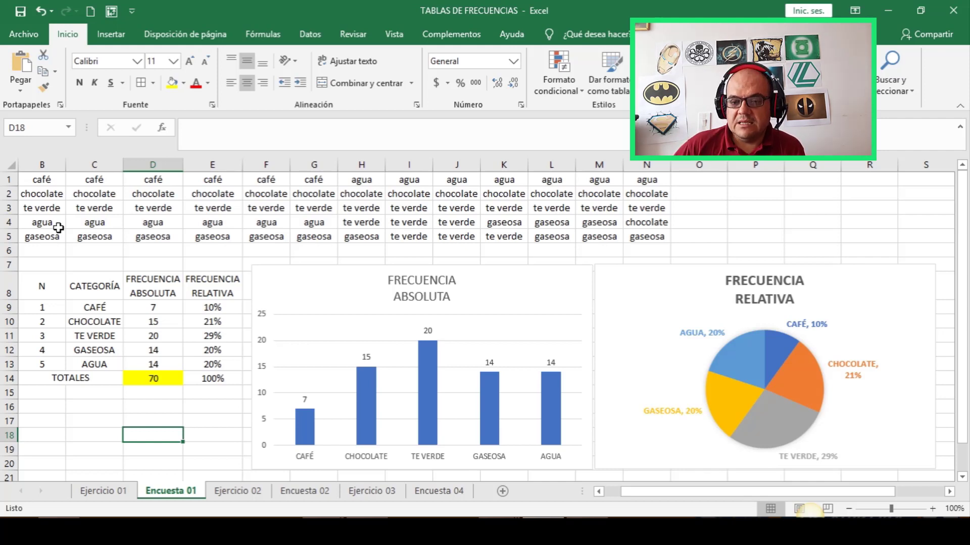
left_click(134, 279)
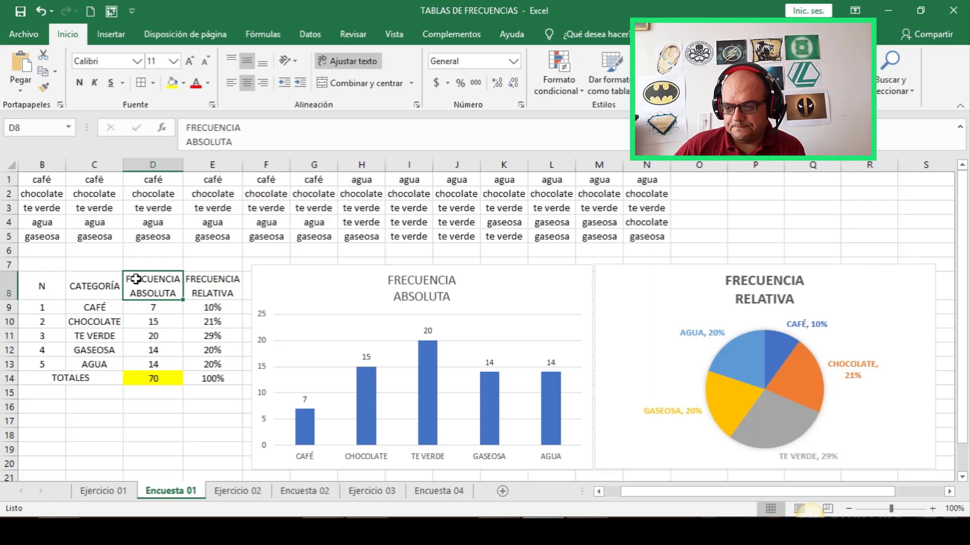
Read the statement on the Ejercicio 02 sheet and look through the city and zone data on Encuesta 02
left_click(244, 497)
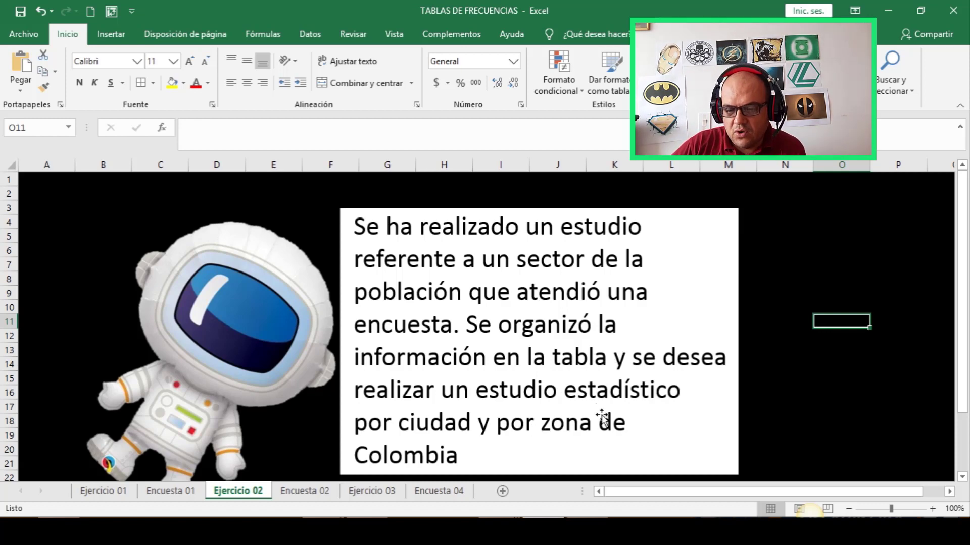
left_click(318, 492)
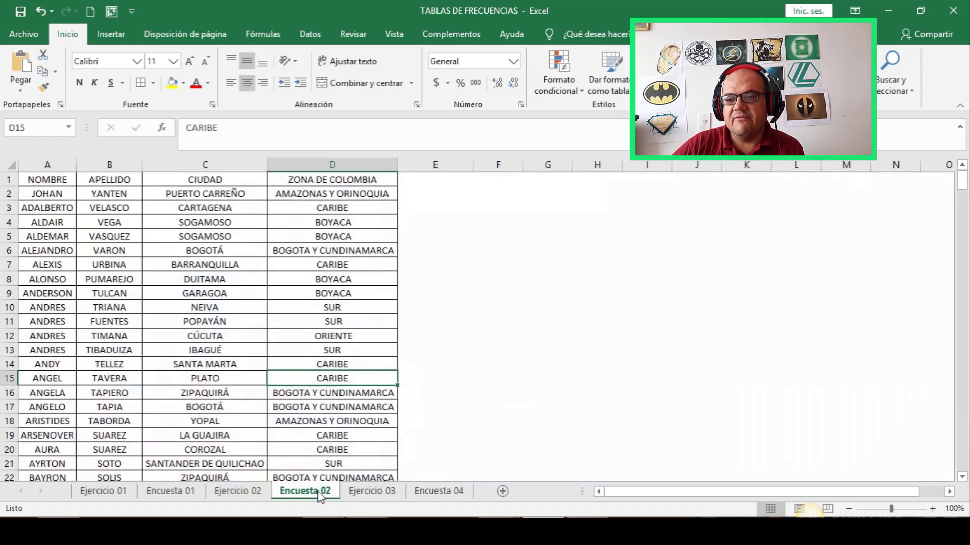
scroll(285, 343, "down", 7)
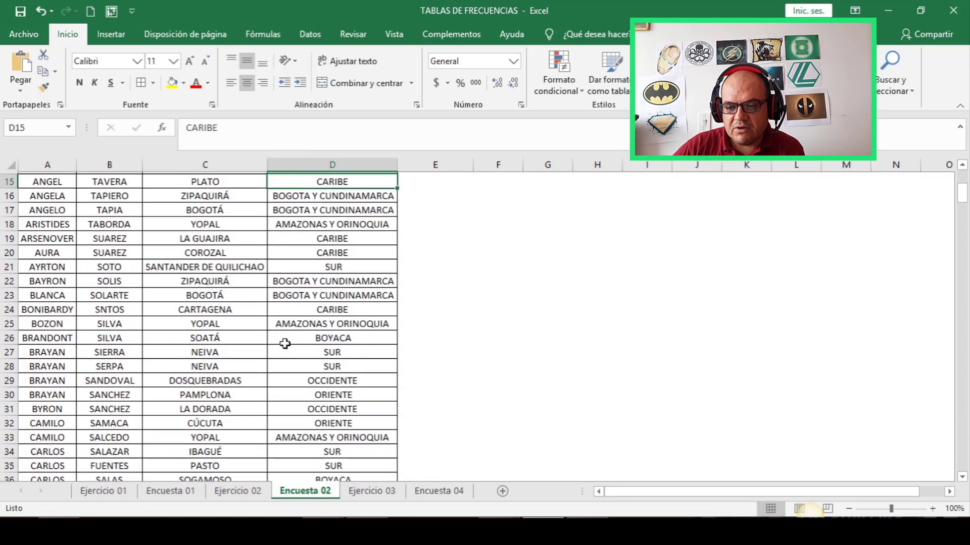
scroll(284, 343, "down", 13)
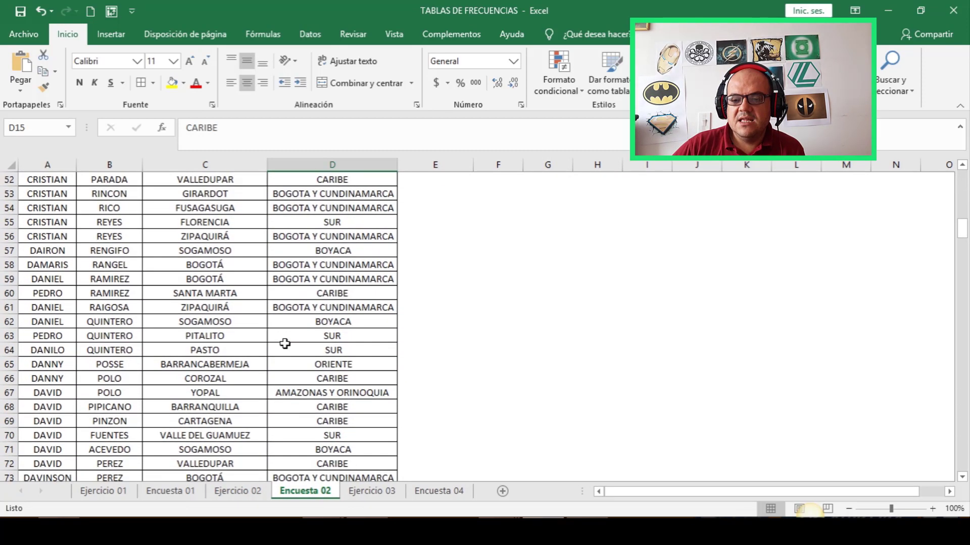
scroll(285, 344, "down", 9)
scroll(284, 342, "up", 9)
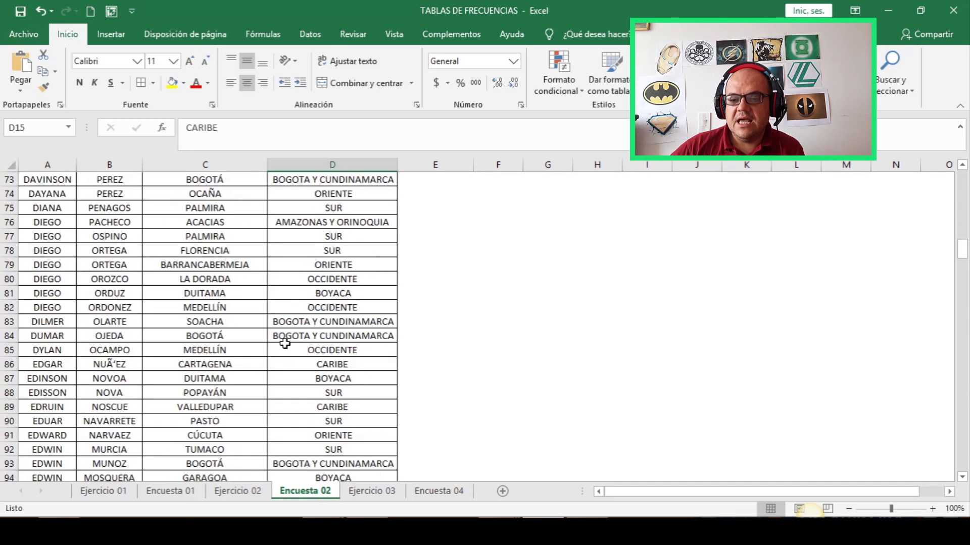
scroll(253, 310, "up", 20)
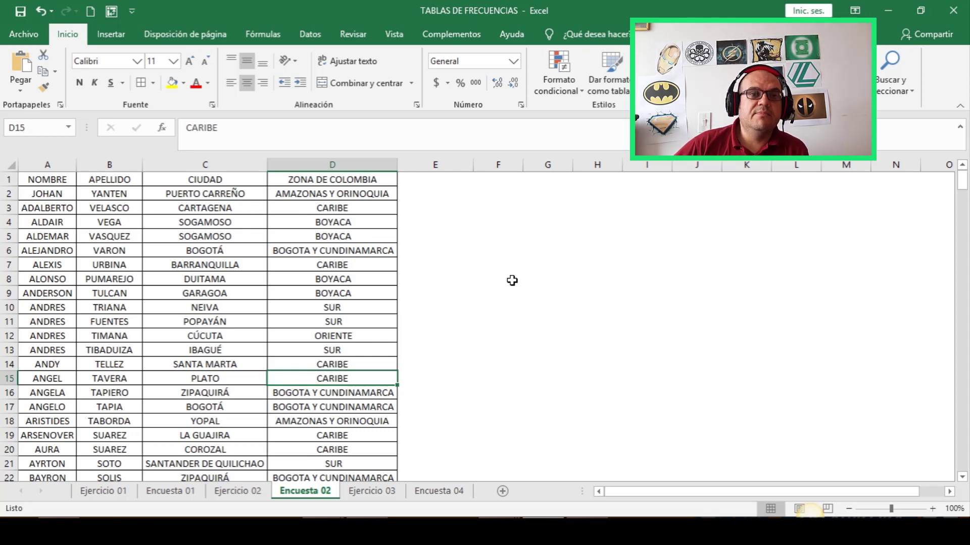
Create a pivot table on a new worksheet from the CIUDAD column, range C1:C317 of Encuesta 02
left_click(480, 186)
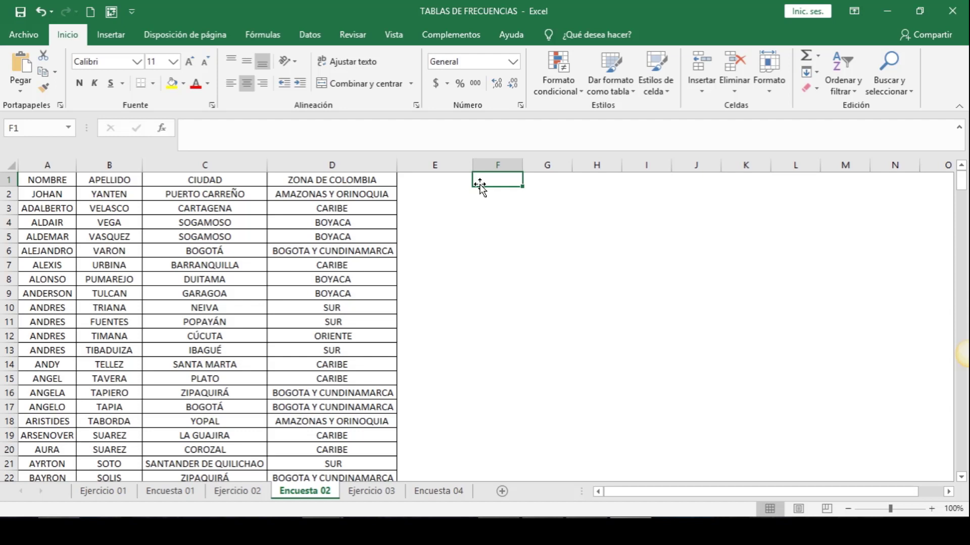
left_click(244, 179)
left_click(235, 165)
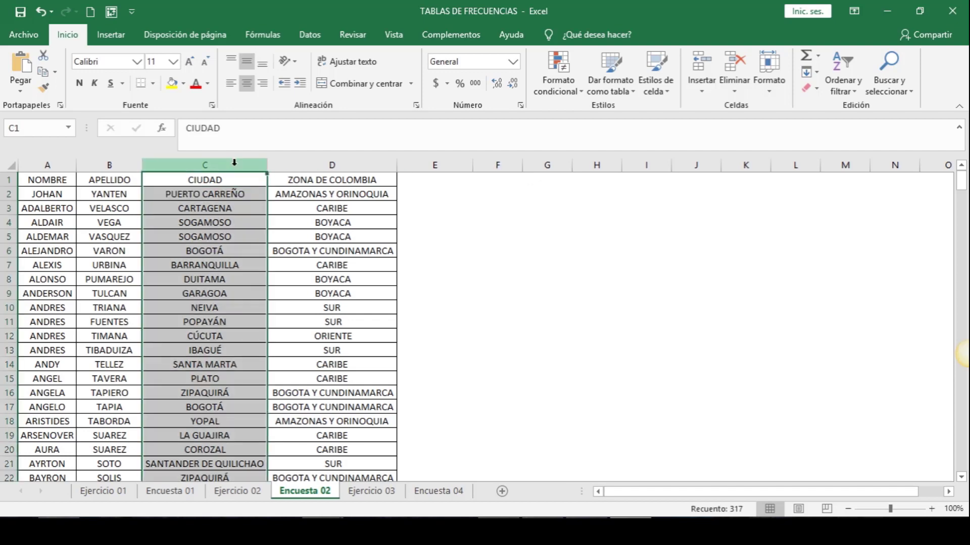
left_click(230, 176)
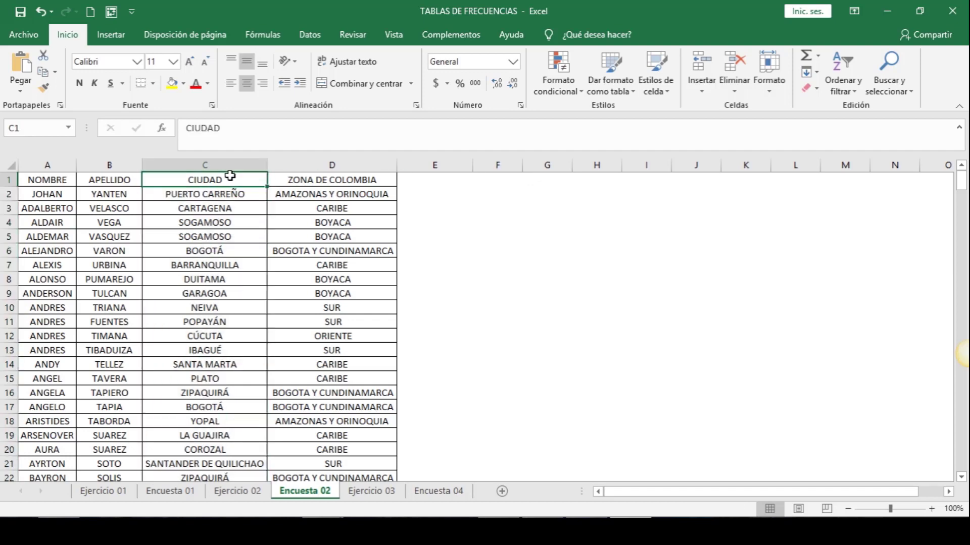
key("ctrl+shift+Down")
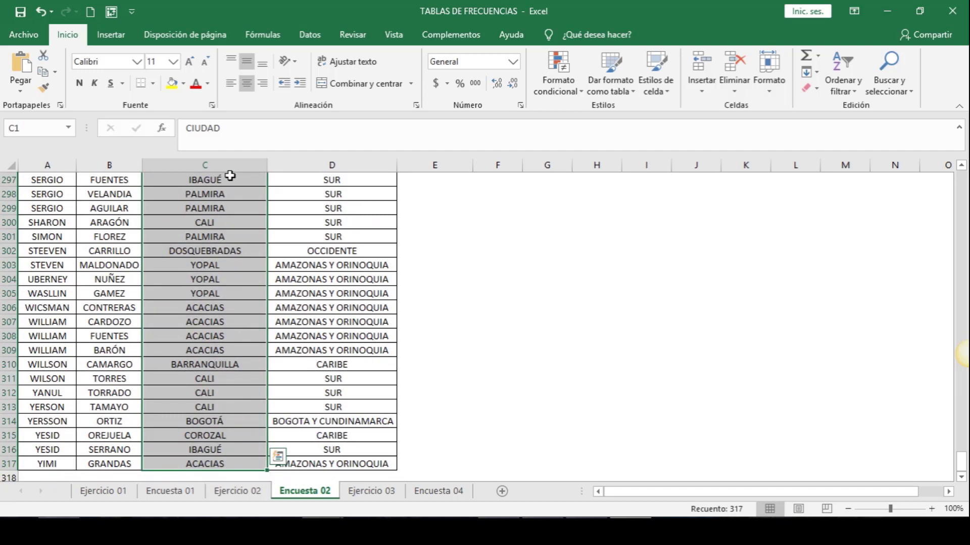
left_click(106, 36)
left_click(31, 76)
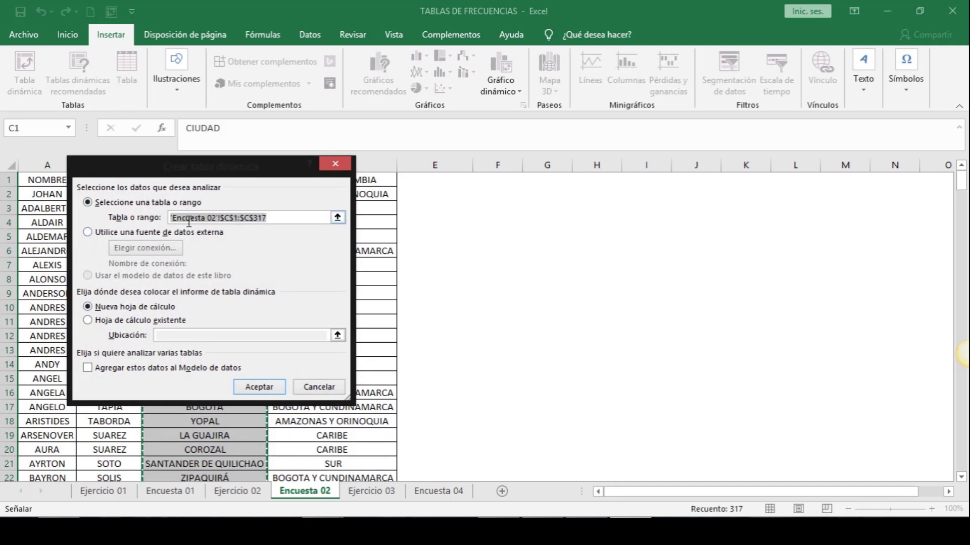
left_click_drag(238, 167, 567, 158)
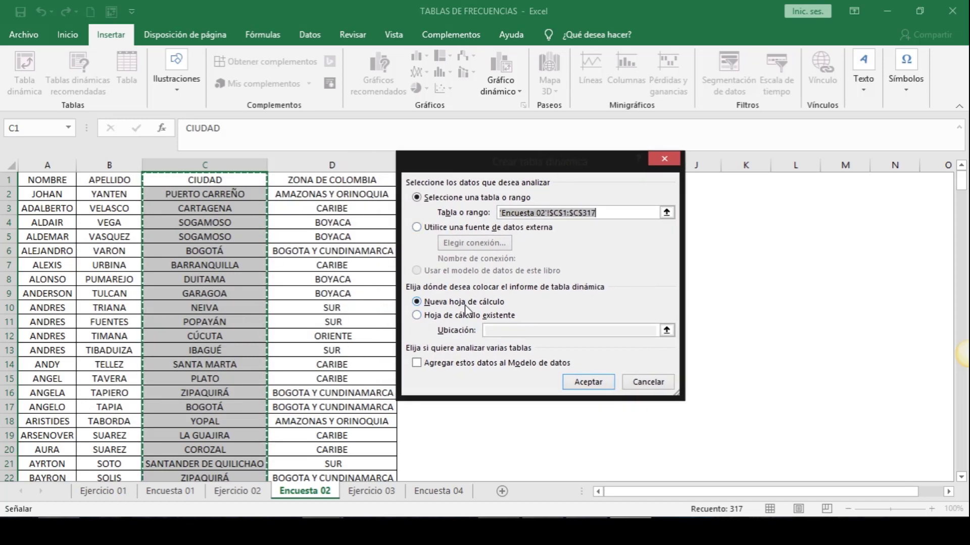
left_click(594, 385)
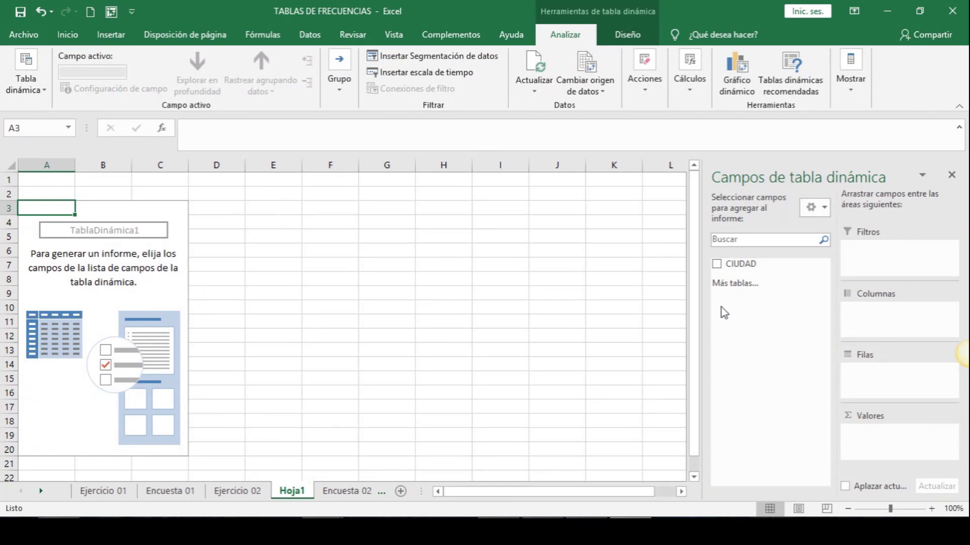
Add CIUDAD to the pivot table as both the row field and the counted value, and look through the resulting list
left_click(721, 267)
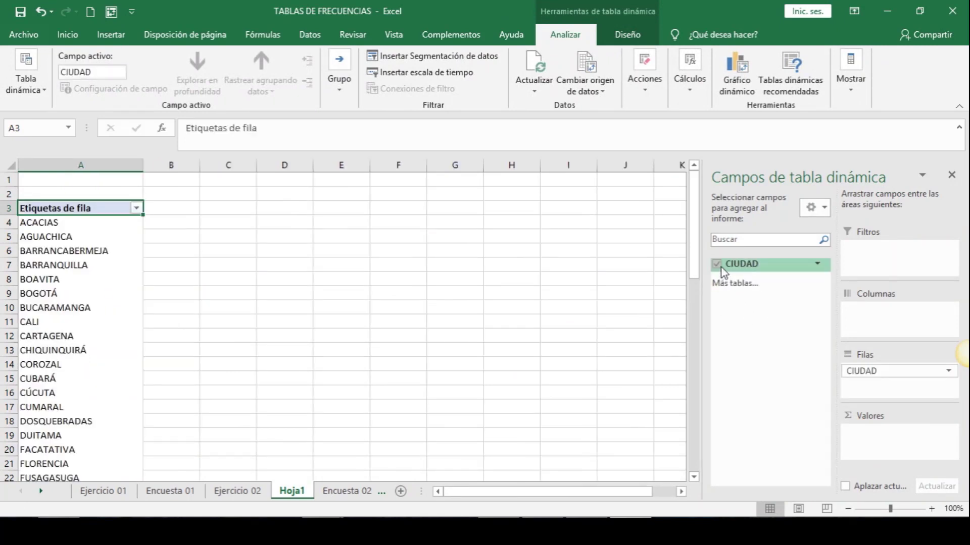
left_click_drag(726, 269, 887, 440)
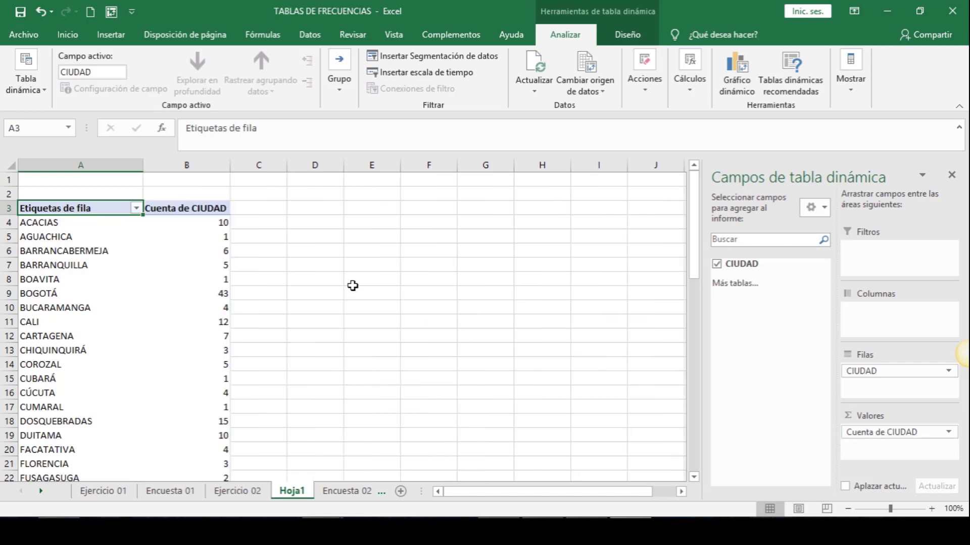
scroll(323, 283, "down", 6)
scroll(308, 309, "down", 8)
scroll(296, 324, "up", 14)
Copy the city names and counts from the pivot table, range A4:B57, leaving out the Total general row
left_click(65, 221)
key("shift+Right")
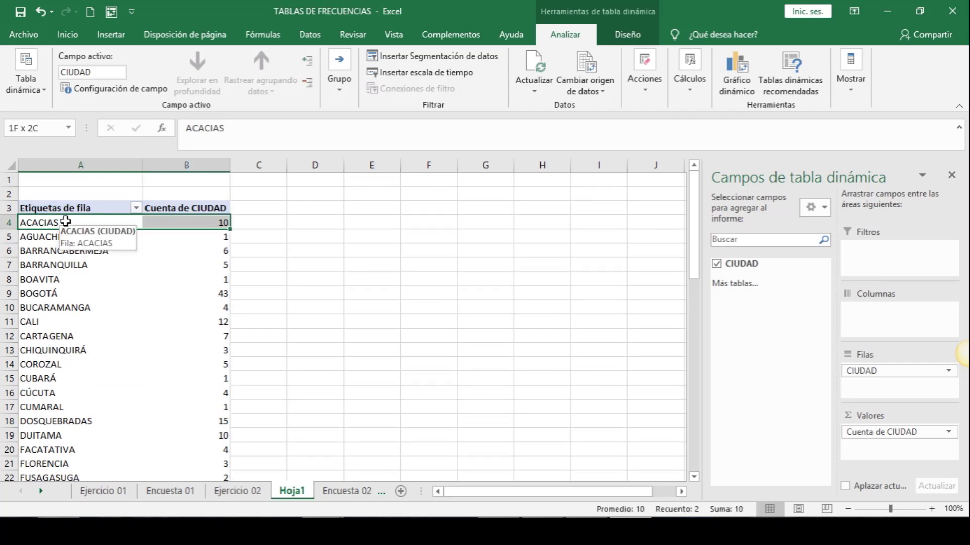
key("shift+Down")
key("ctrl+shift+Down")
key("shift+Up")
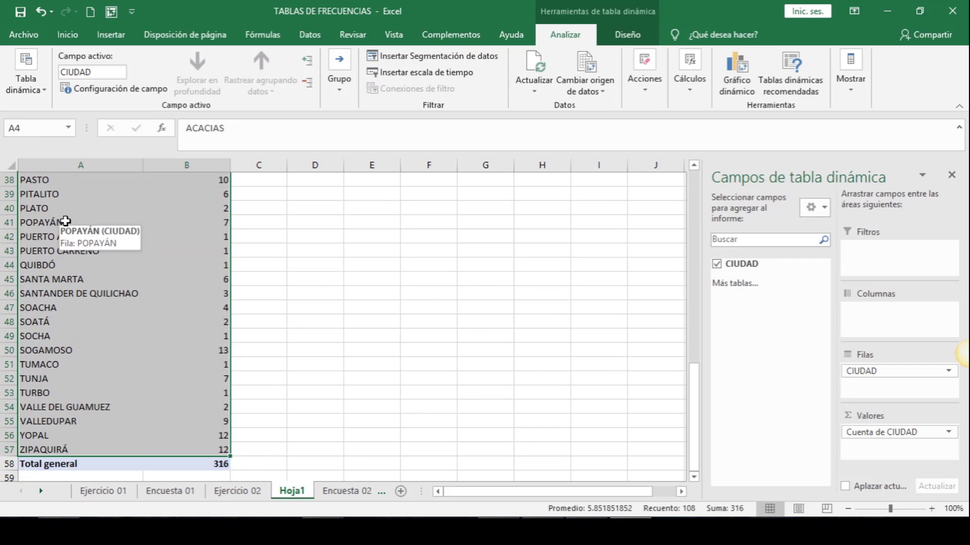
key("ctrl+c")
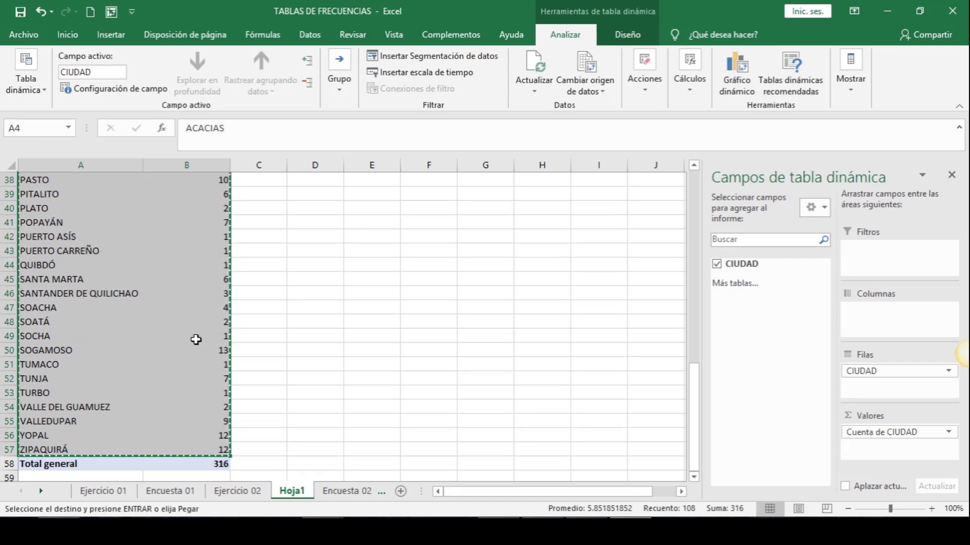
Paste the copied city list on Encuesta 02 starting at cell F2, without the pivot table's own formatting
left_click(237, 490)
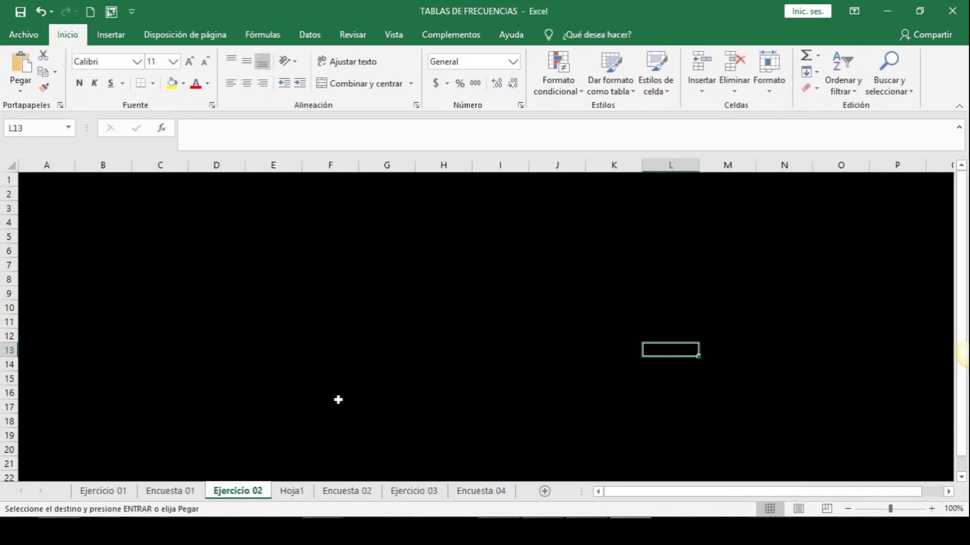
left_click(292, 491)
left_click(347, 491)
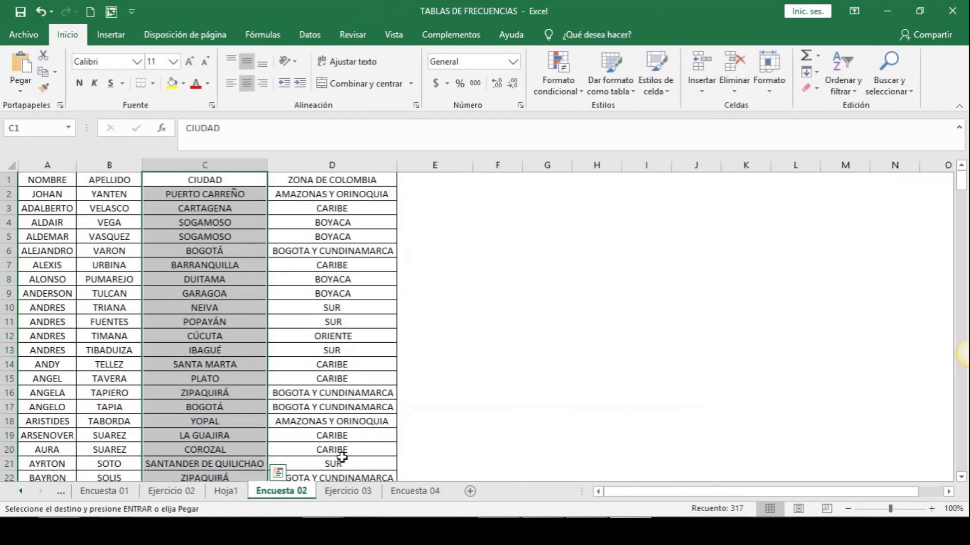
left_click(435, 177)
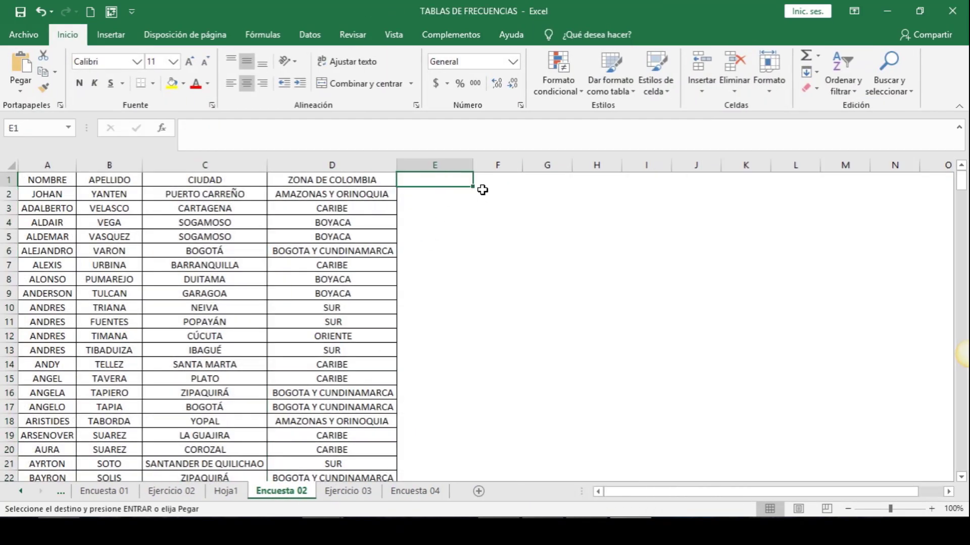
left_click(496, 191)
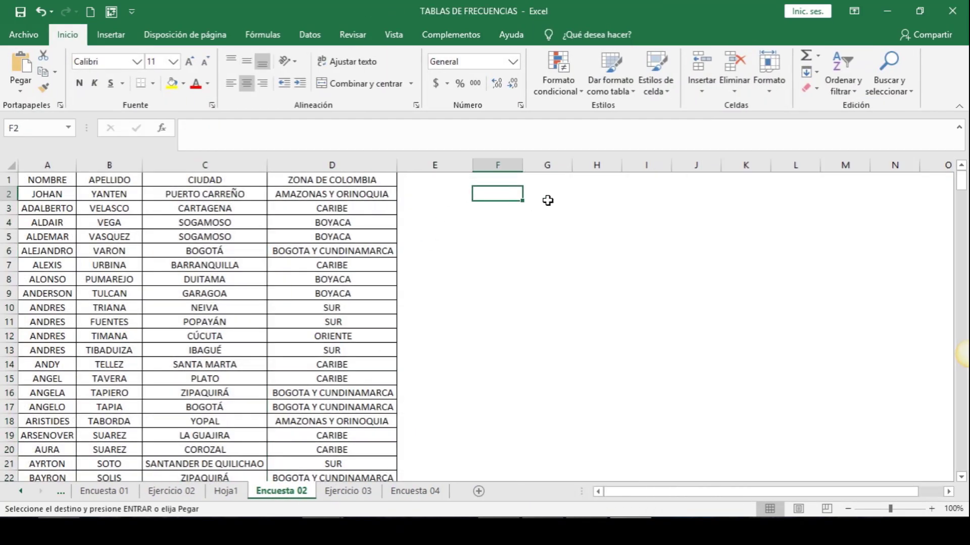
key("ctrl+v")
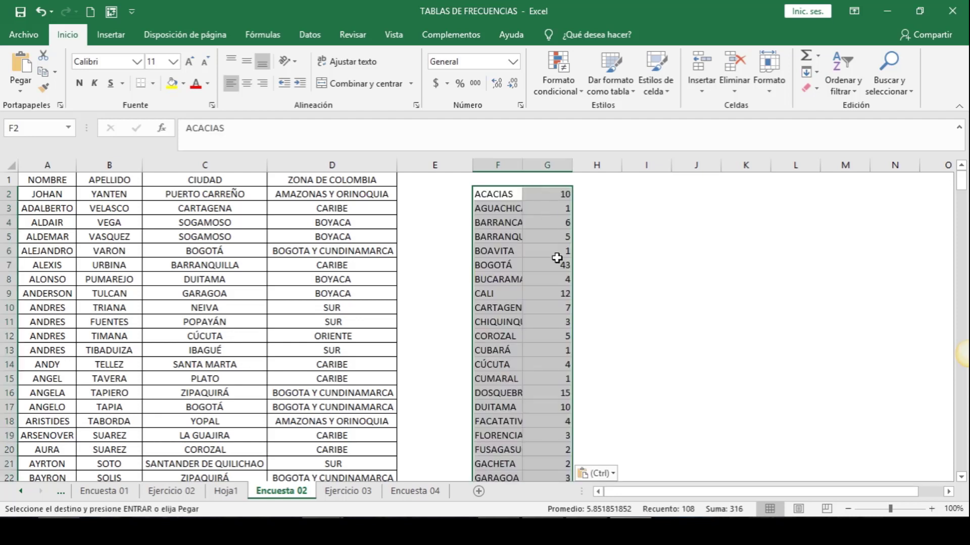
left_click(600, 473)
left_click(586, 418)
left_click(596, 393)
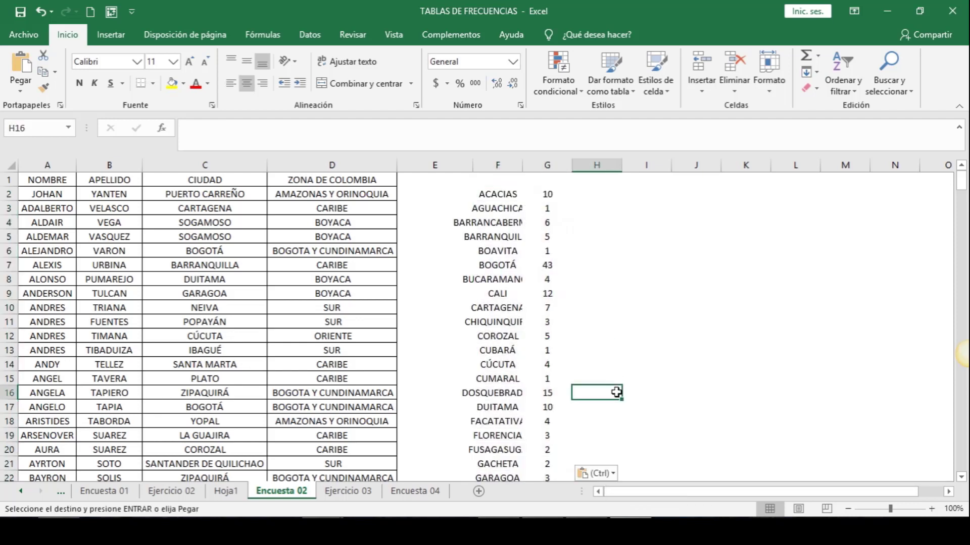
Insert a blank column in front of the pasted city names on Encuesta 02
left_click(506, 195)
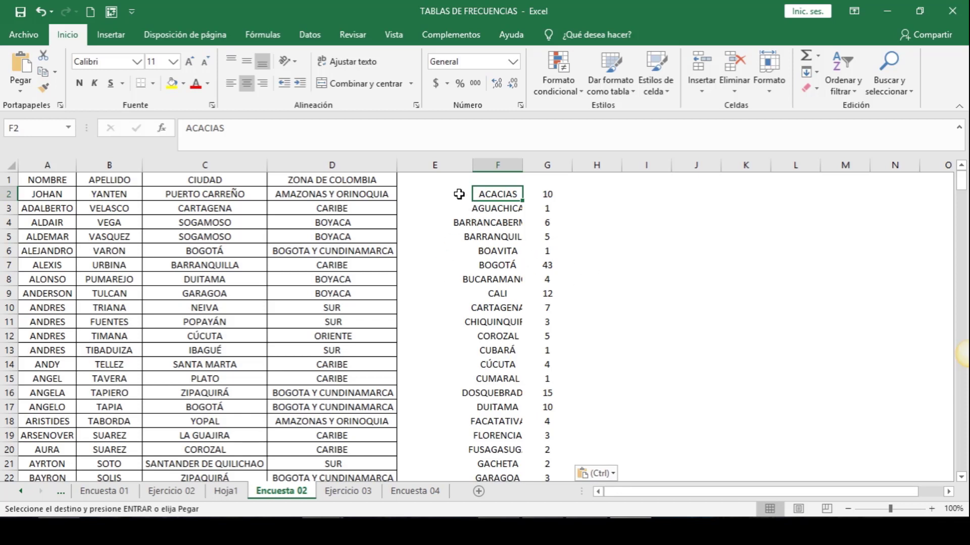
left_click(497, 166)
right_click(497, 167)
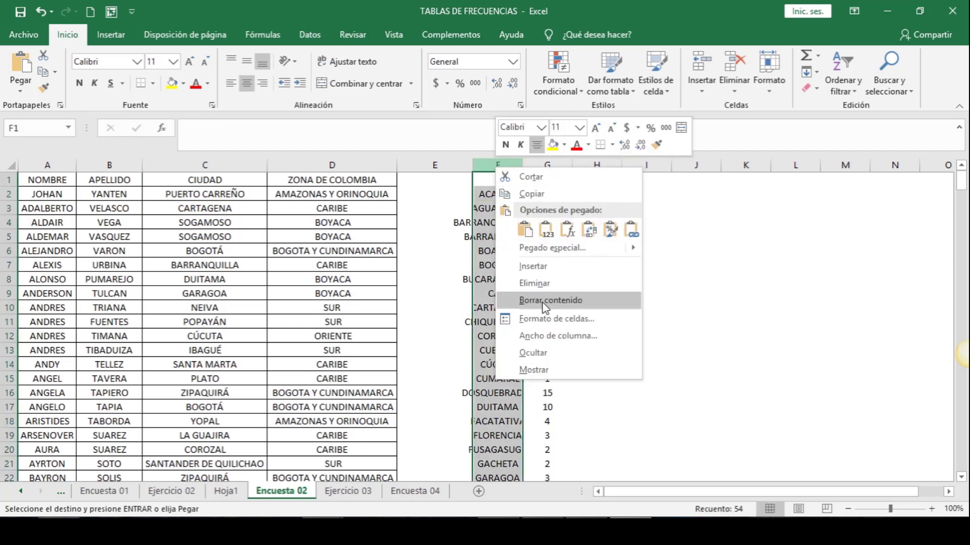
left_click(552, 266)
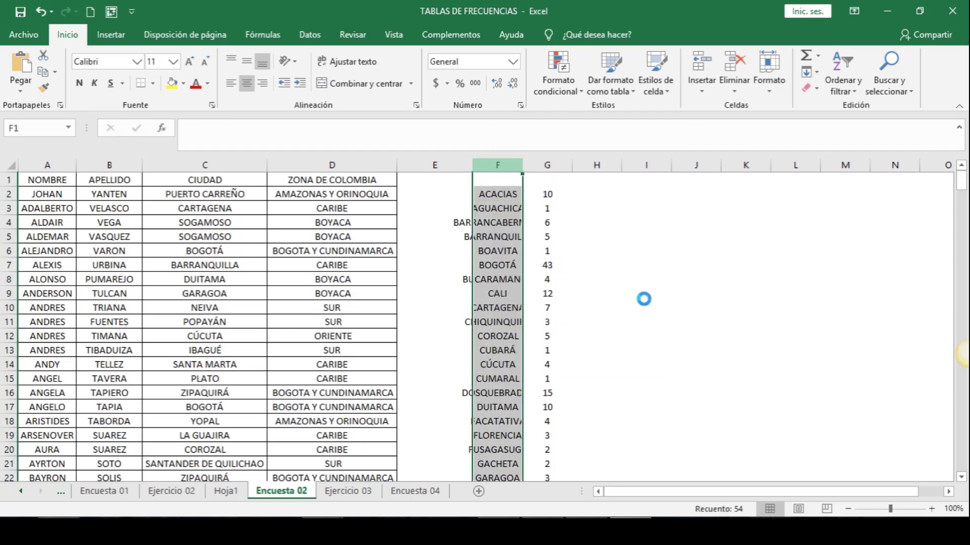
Enter the headers N, CIUDAD, FRECUENCIA ABSOLUTA and FRECUENCIA RELATIVA in cells F1 to I1
left_click(511, 193)
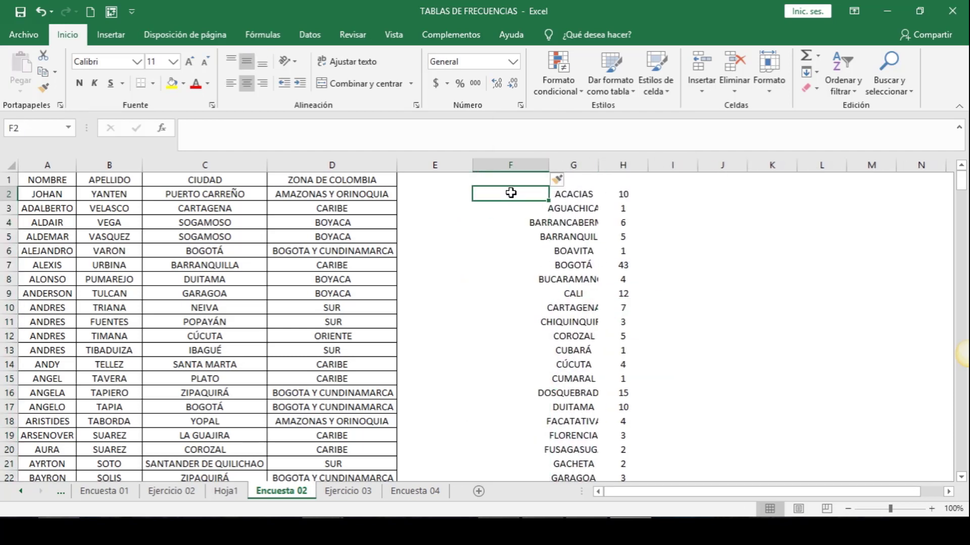
key("Up")
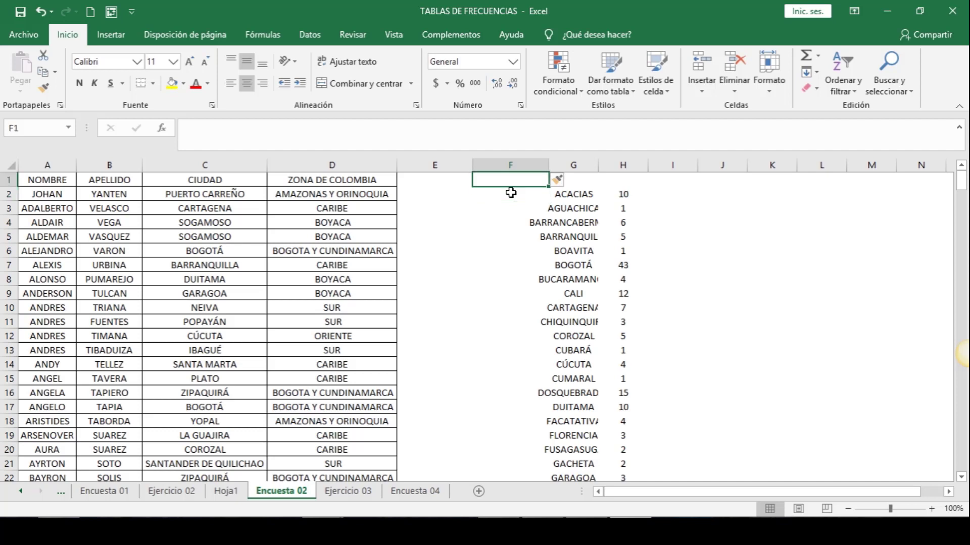
type("N")
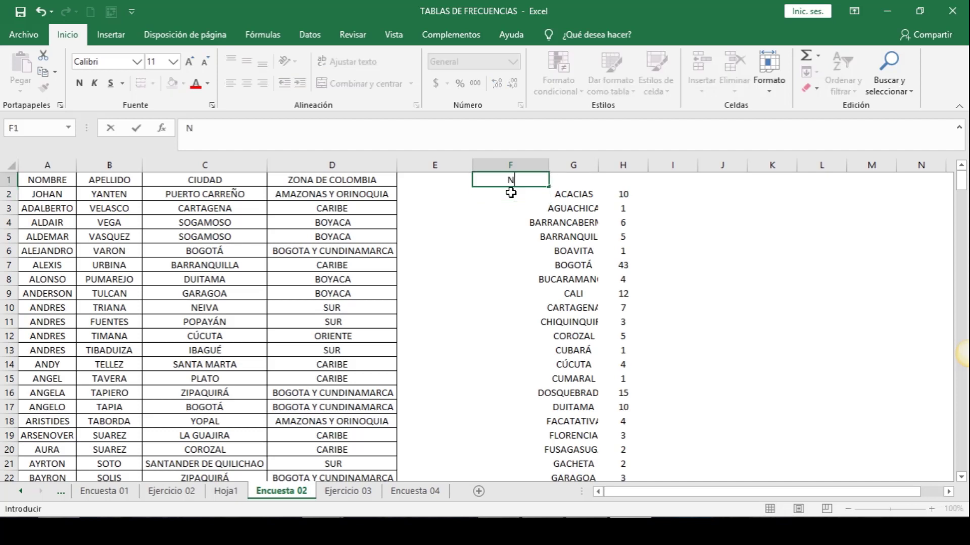
key("Tab")
type("CIUDAD")
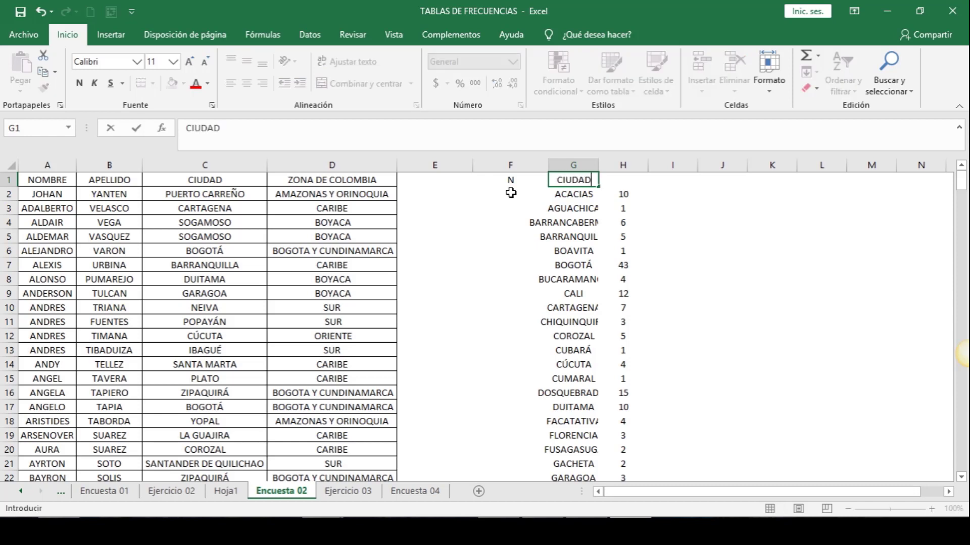
key("Tab")
type("FRE")
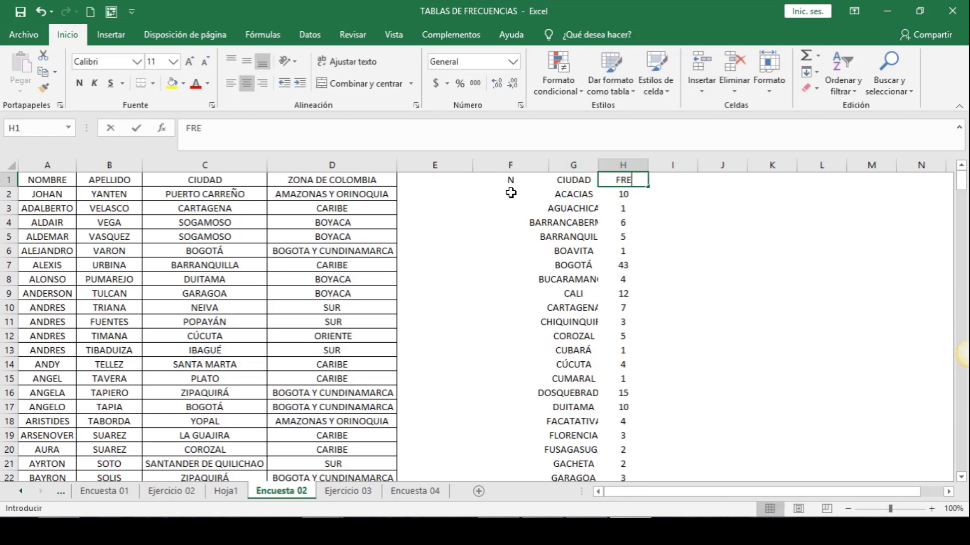
type("CUENCIA ABSOLU")
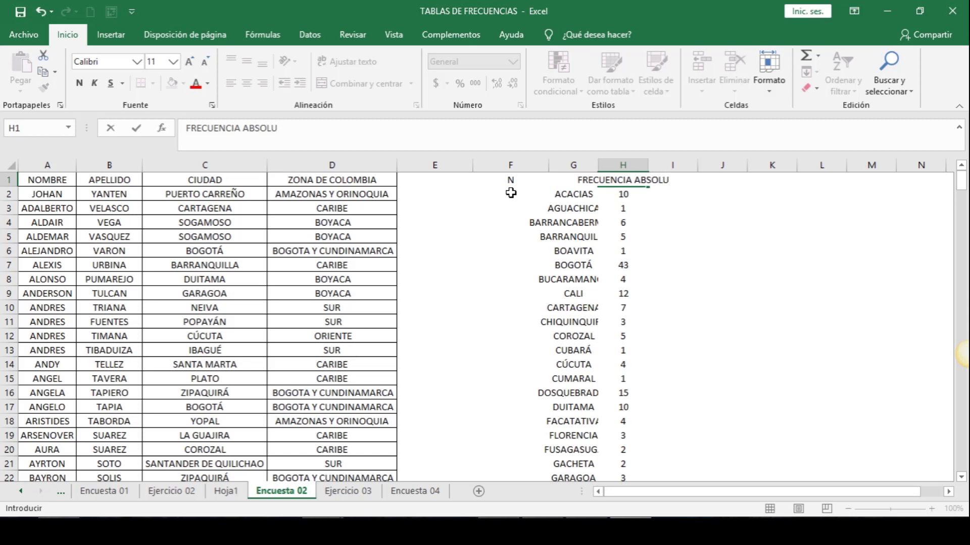
type("TA")
key("Tab")
type("FRECUENCIA ")
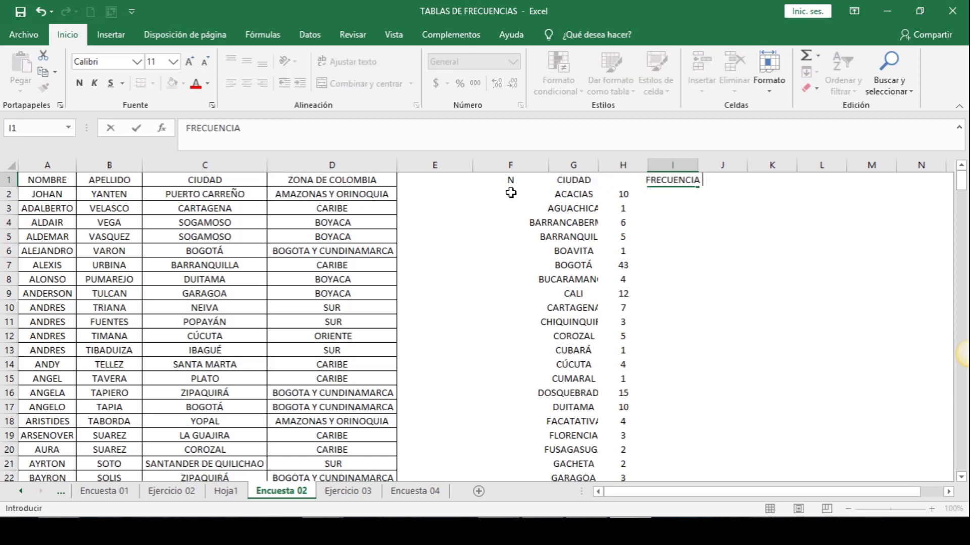
type("REAL")
key("BackSpace")
key("BackSpace")
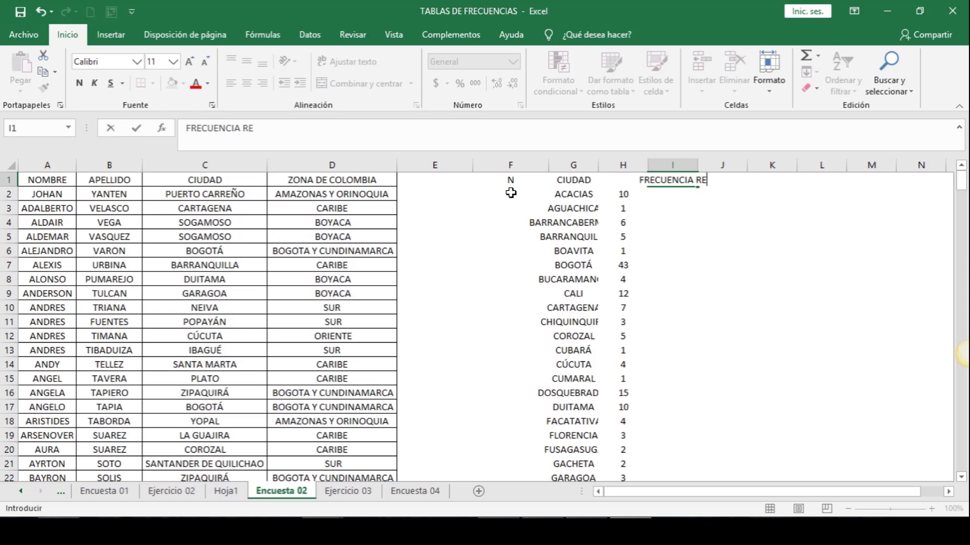
type("LATIVA")
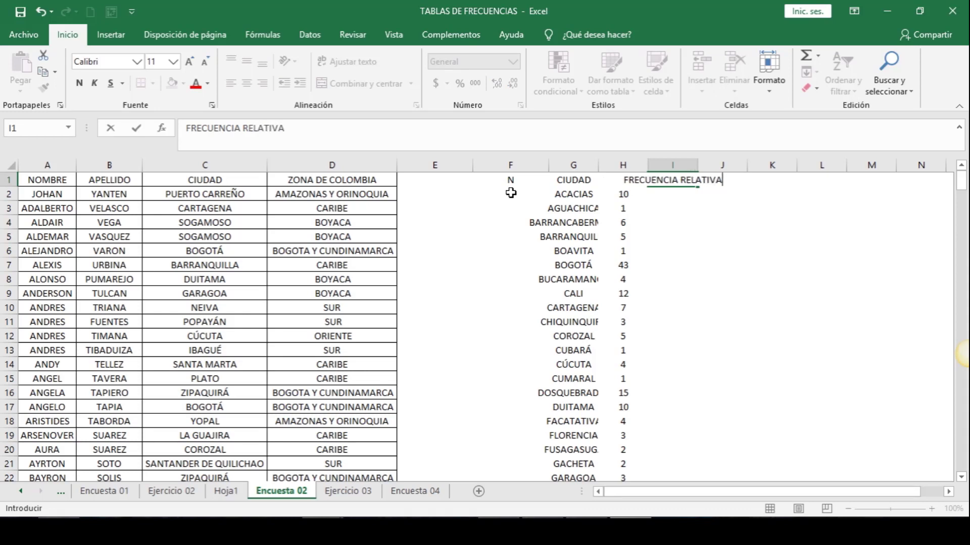
key("Return")
Start the numbering of the cities with 1, 2 and 3 in cells F2 to F4
left_click(507, 191)
type("1")
key("Return")
type("2")
key("Return")
type("3")
key("Return")
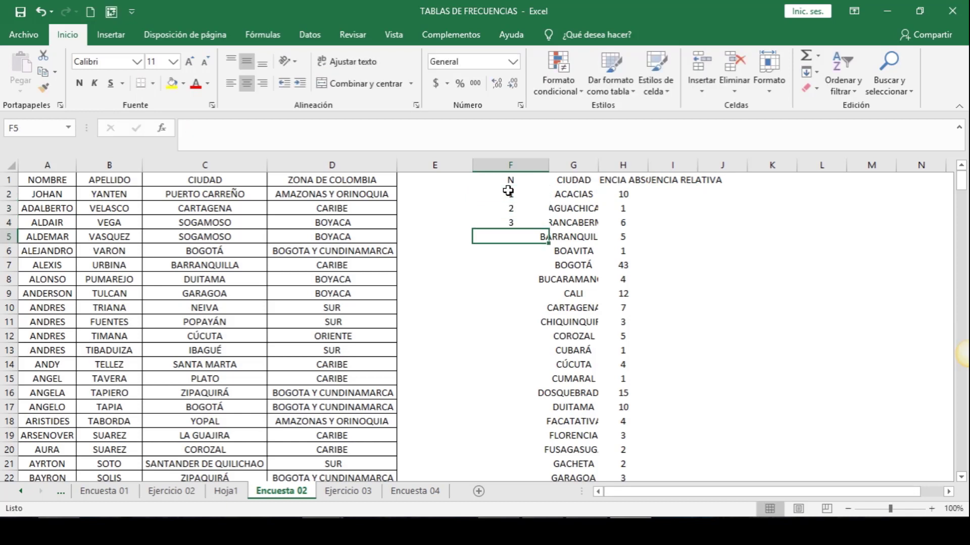
left_click(528, 196)
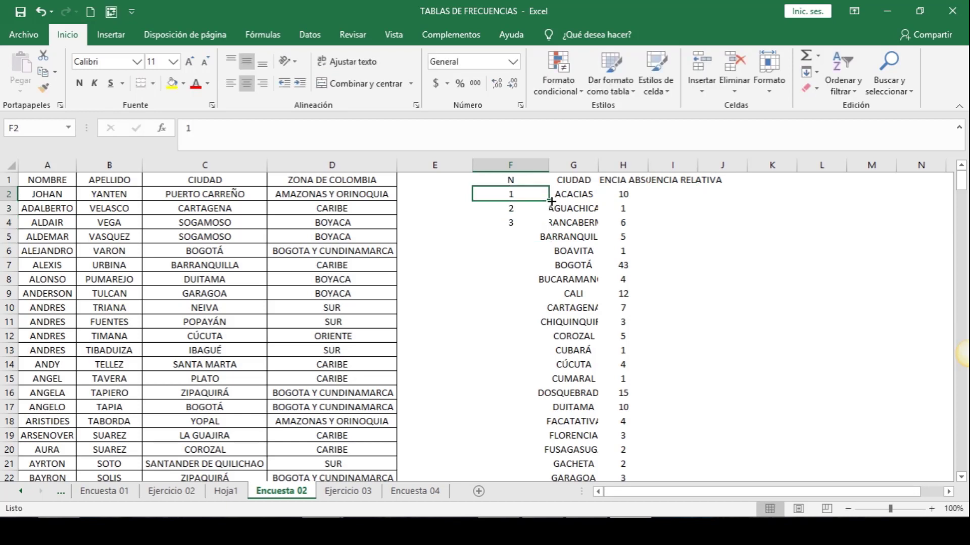
left_click_drag(551, 202, 549, 227)
left_click(530, 196)
type("1")
key("Return")
type("2")
key("Return")
type("3")
key("Return")
Continue the number series from F2:F4 down to 54, and fit the widths of columns F to J to their contents, keeping them centred
left_click_drag(539, 196, 531, 223)
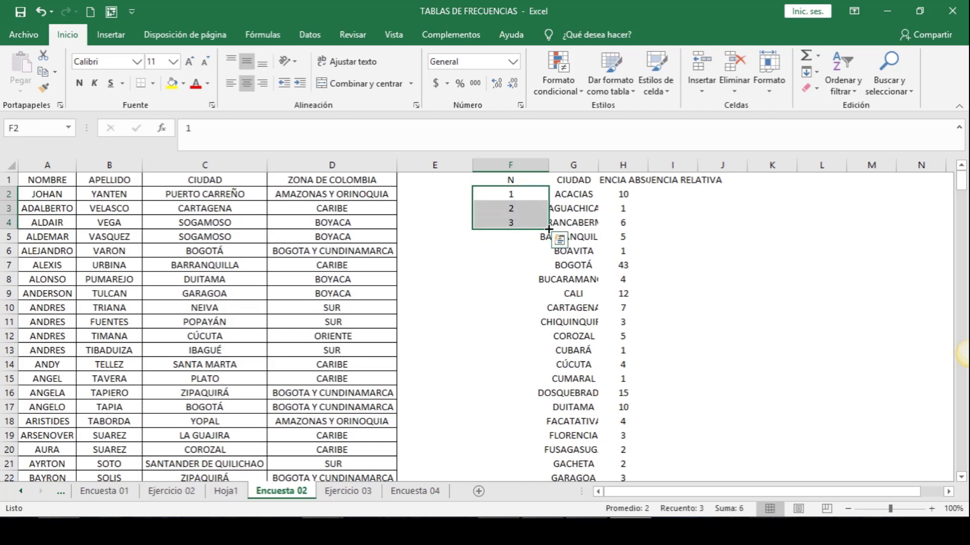
double_click(549, 230)
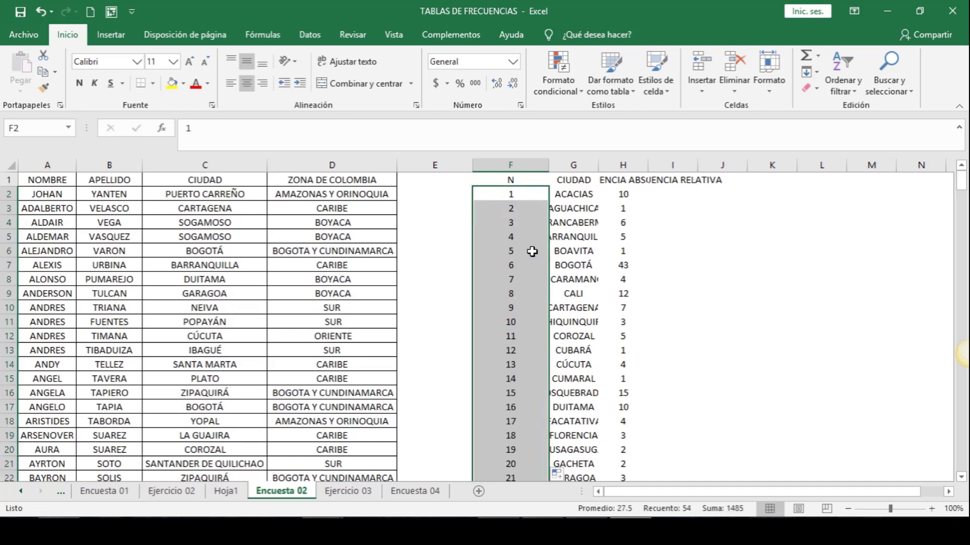
left_click_drag(495, 166, 727, 161)
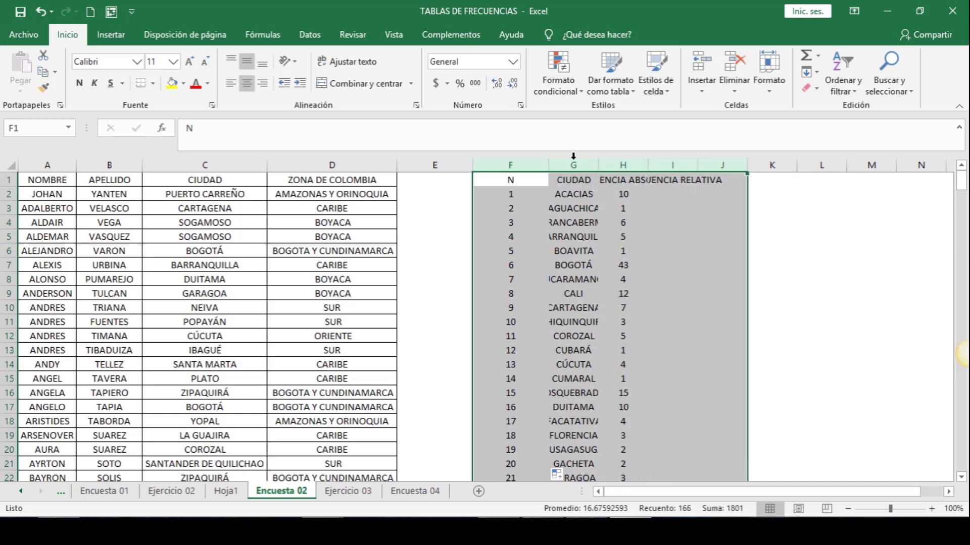
double_click(543, 160)
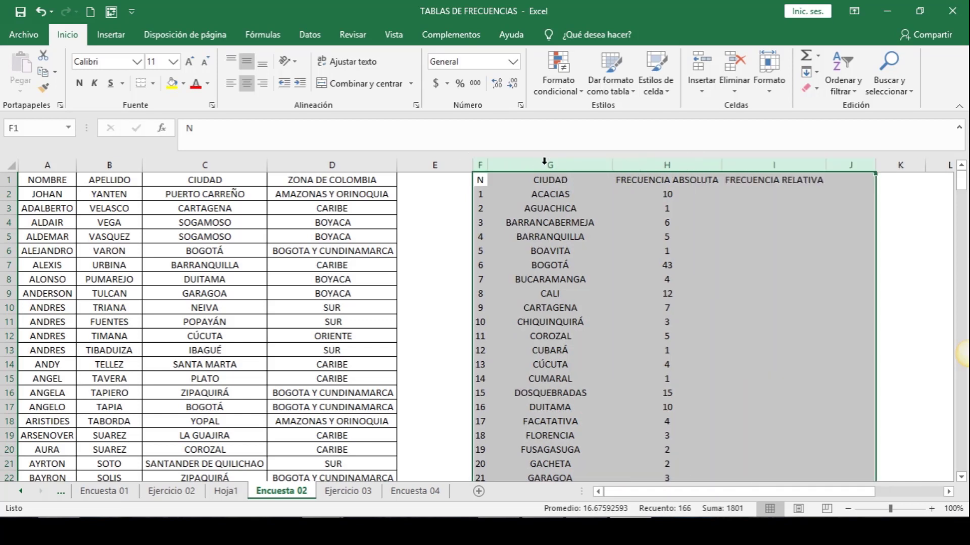
left_click(248, 84)
left_click(248, 83)
Look through the numbered city list and its absolute frequencies down to the last row
left_click(628, 251)
scroll(543, 217, "down", 5)
scroll(554, 262, "up", 5)
left_click(650, 193)
scroll(580, 275, "down", 14)
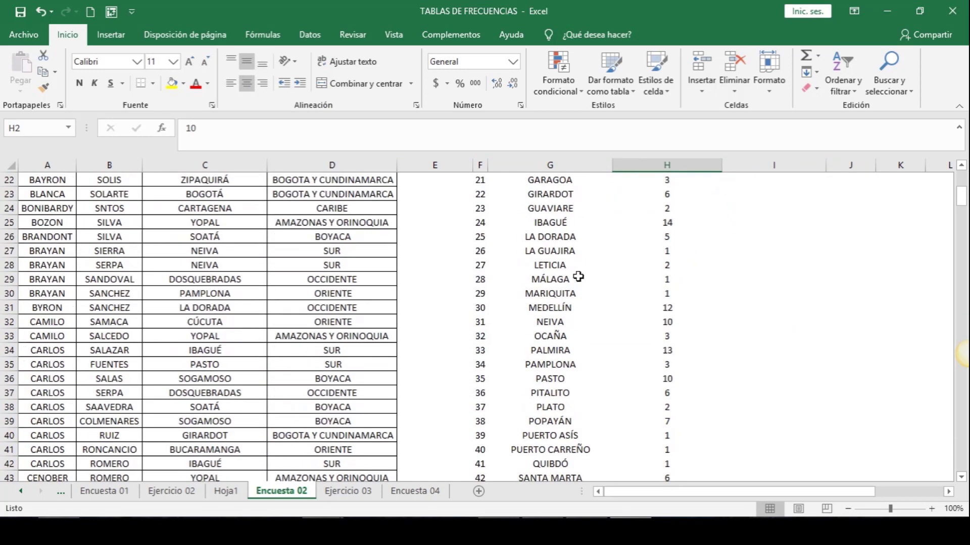
scroll(555, 324, "down", 2)
scroll(549, 325, "up", 5)
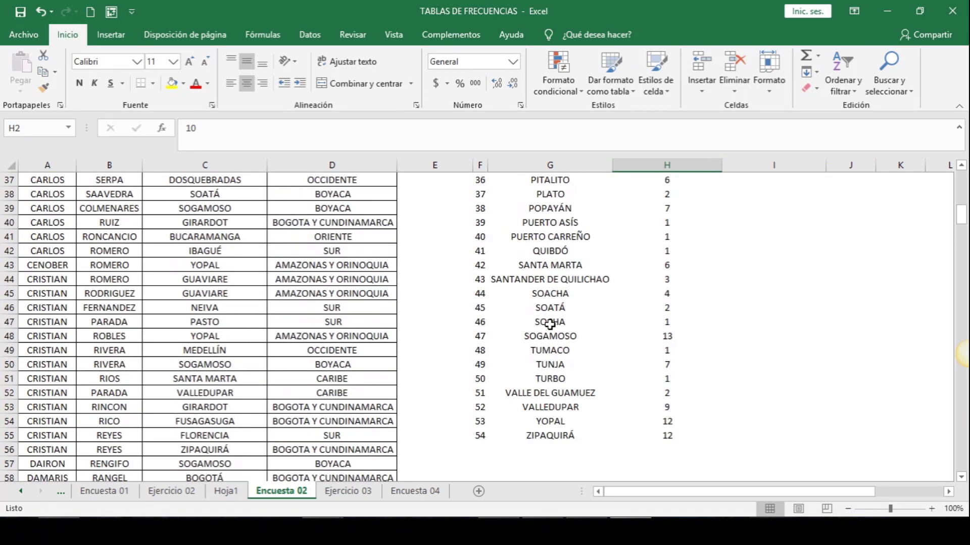
scroll(548, 328, "down", 4)
scroll(547, 332, "up", 15)
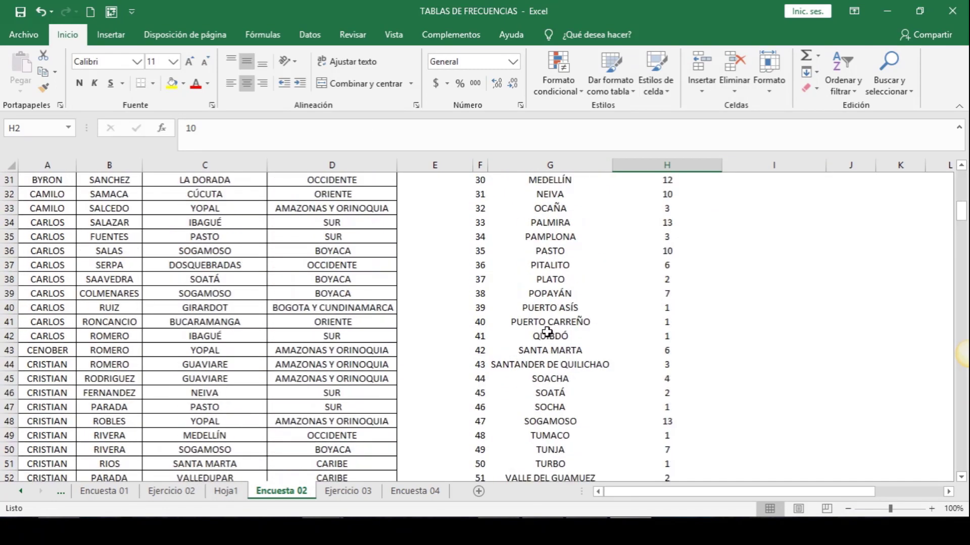
scroll(553, 336, "down", 5)
scroll(553, 336, "down", 12)
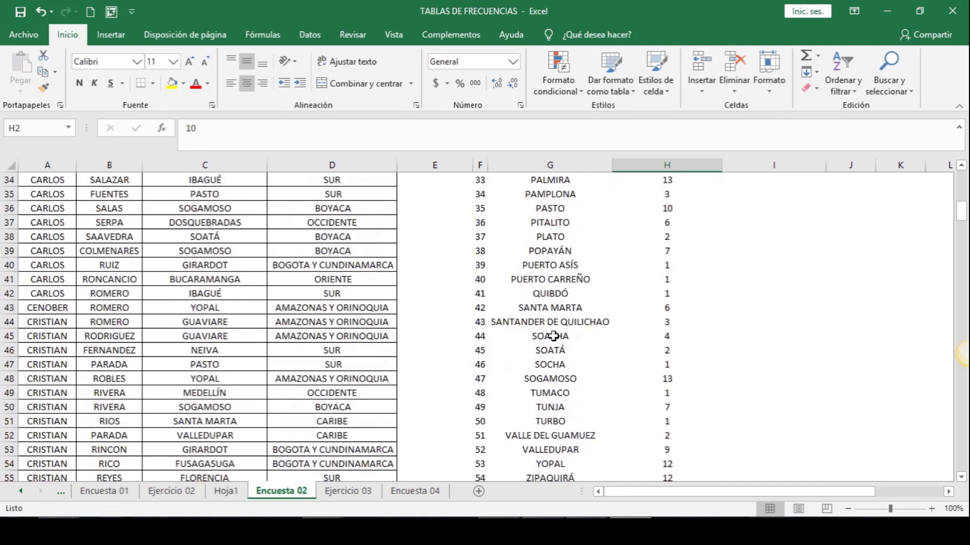
Merge and centre cells F56:G56 below the last city and label them TOTALES
scroll(554, 336, "up", 3)
left_click_drag(474, 364, 543, 364)
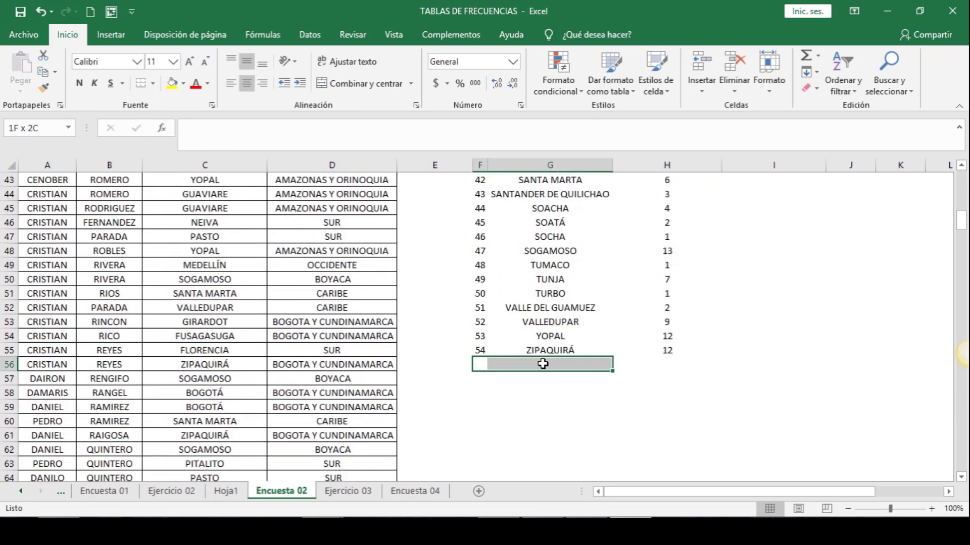
left_click(363, 84)
type("TO")
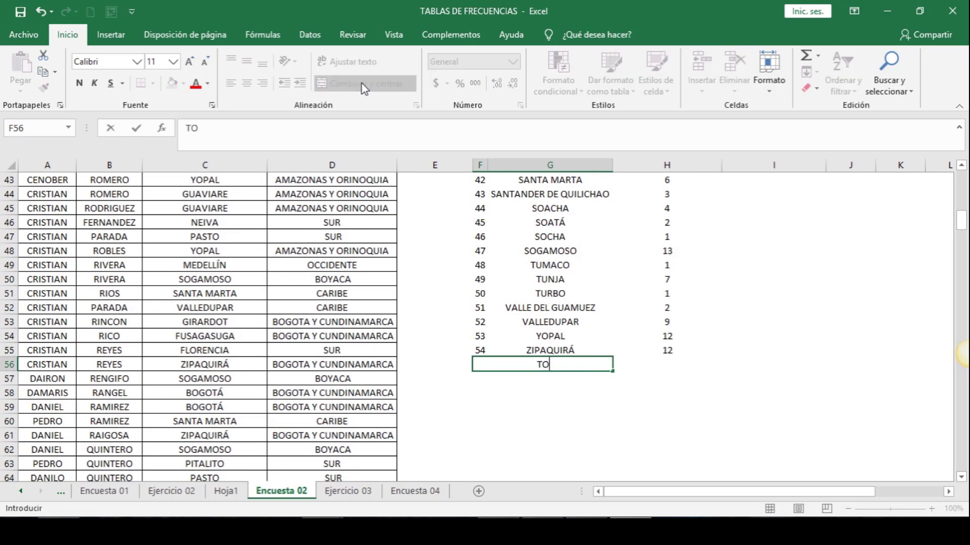
type("TALES")
key("Tab")
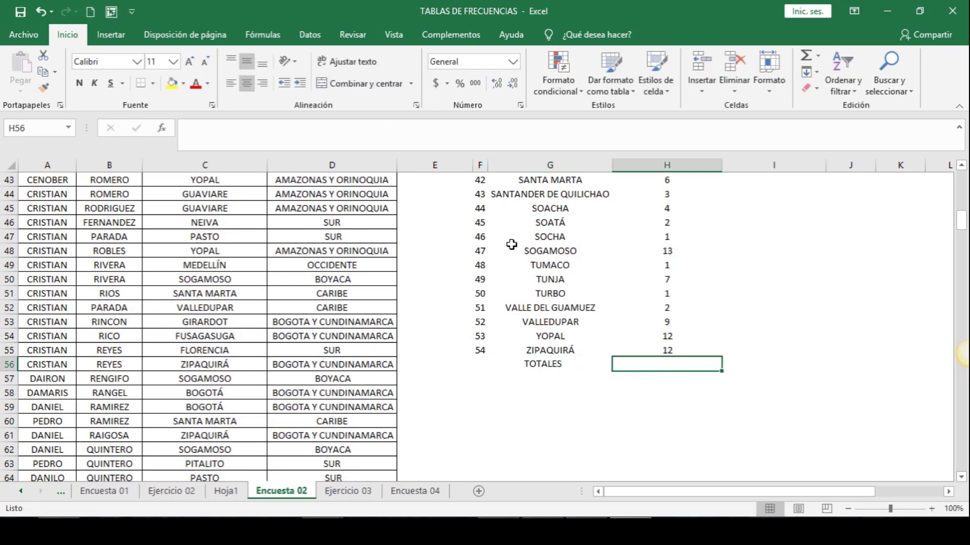
Right-align the TOTALES label in the merged cell beneath the city list
left_click(555, 364)
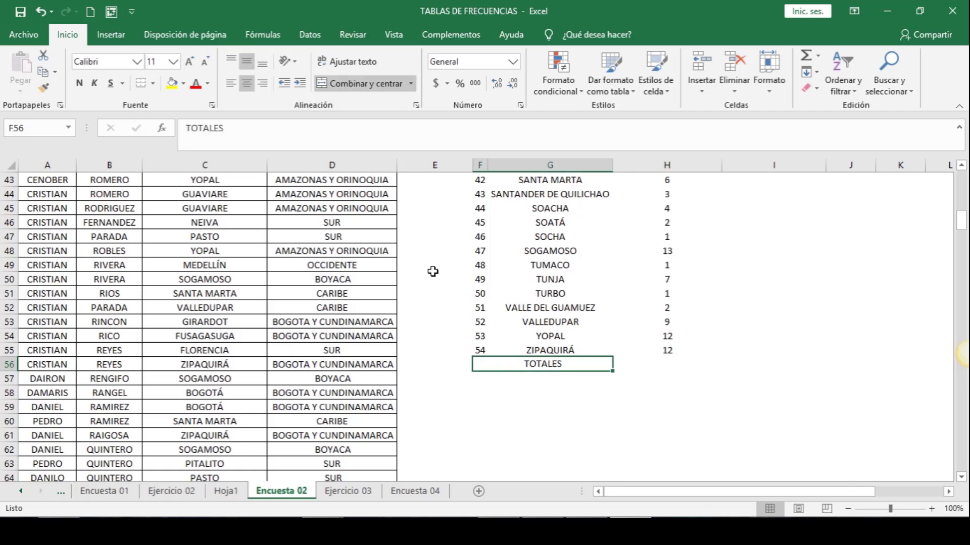
left_click(262, 85)
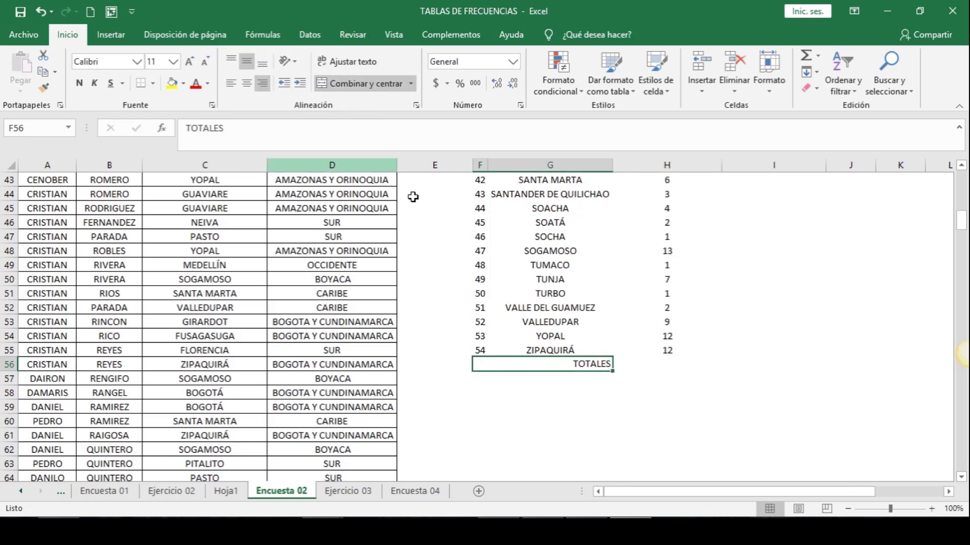
left_click(591, 421)
Total the absolute frequencies in H56 with =SUMA(H2:H55)
left_click(663, 360)
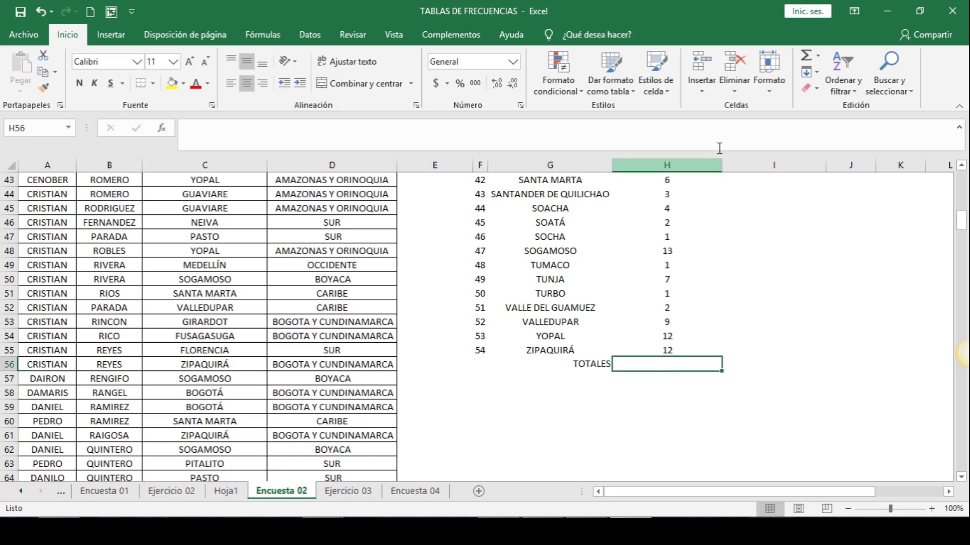
left_click(806, 55)
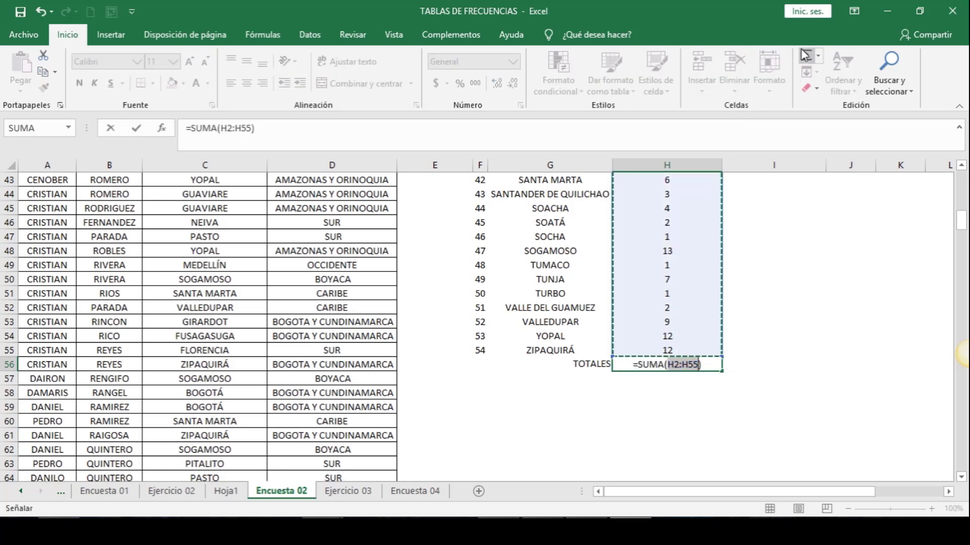
key("Return")
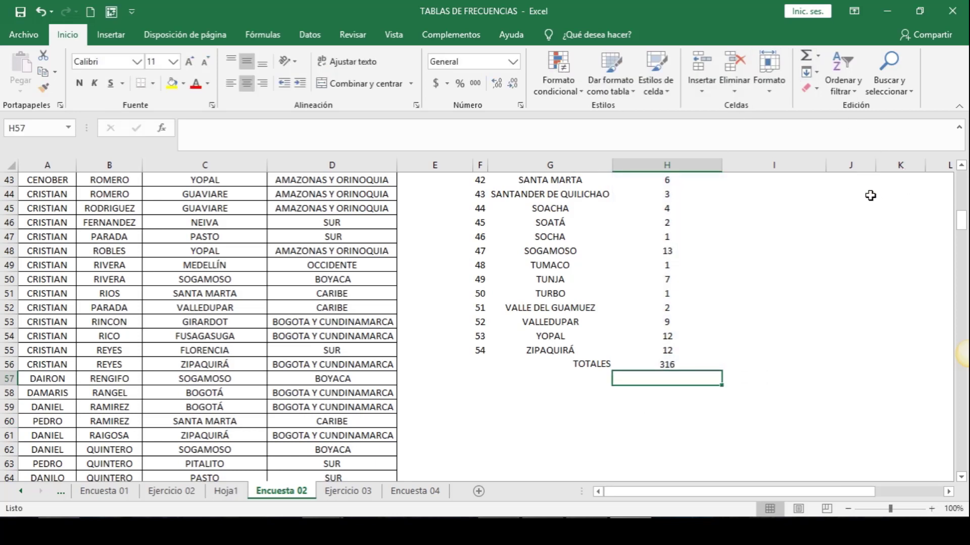
Enter the relative frequency formula =H2/H$56 in I2, keeping the total's row fixed
scroll(709, 279, "up", 14)
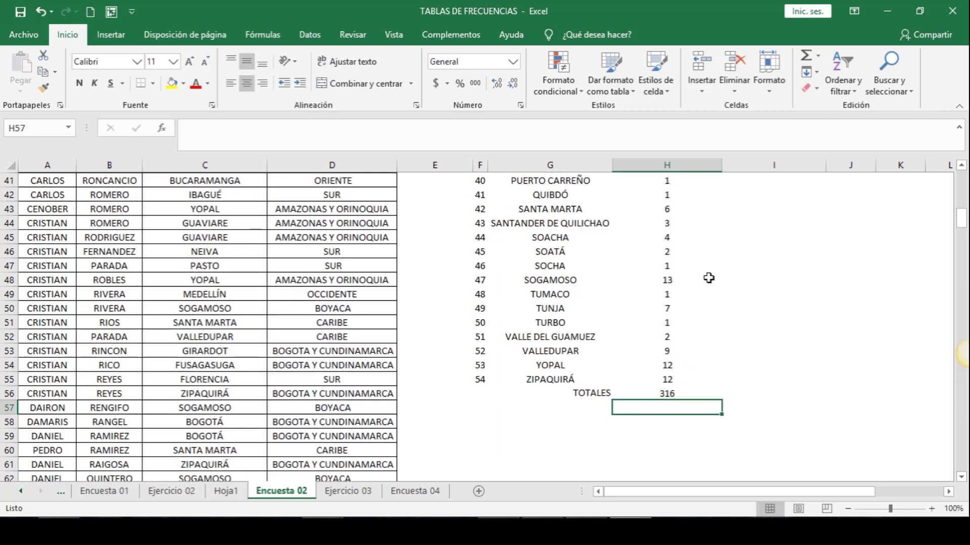
left_click(667, 195)
left_click(766, 189)
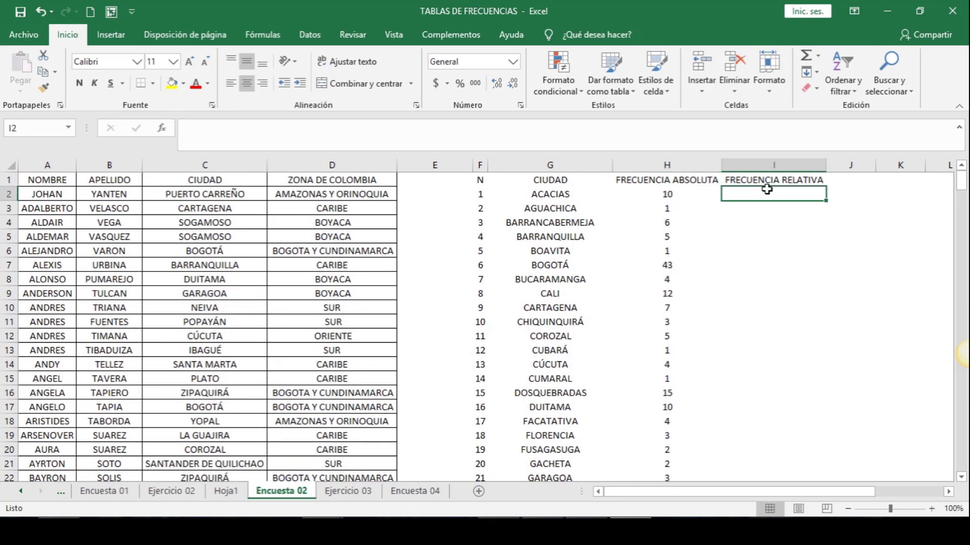
type("=")
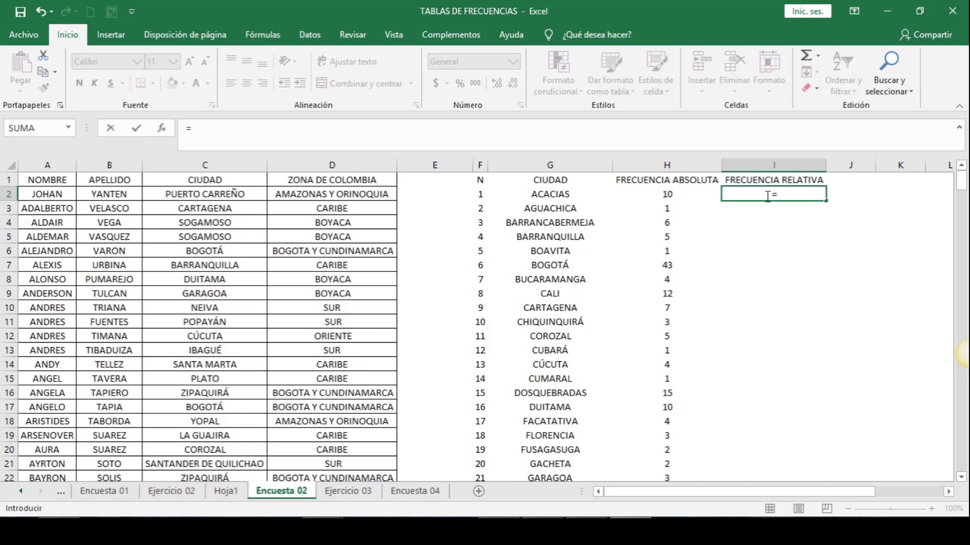
left_click(667, 195)
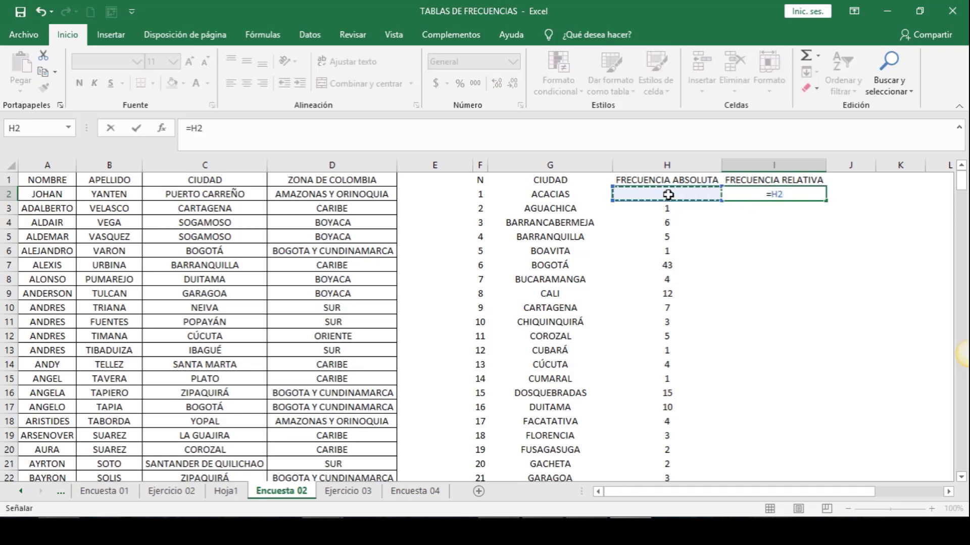
left_click(398, 134)
type("/")
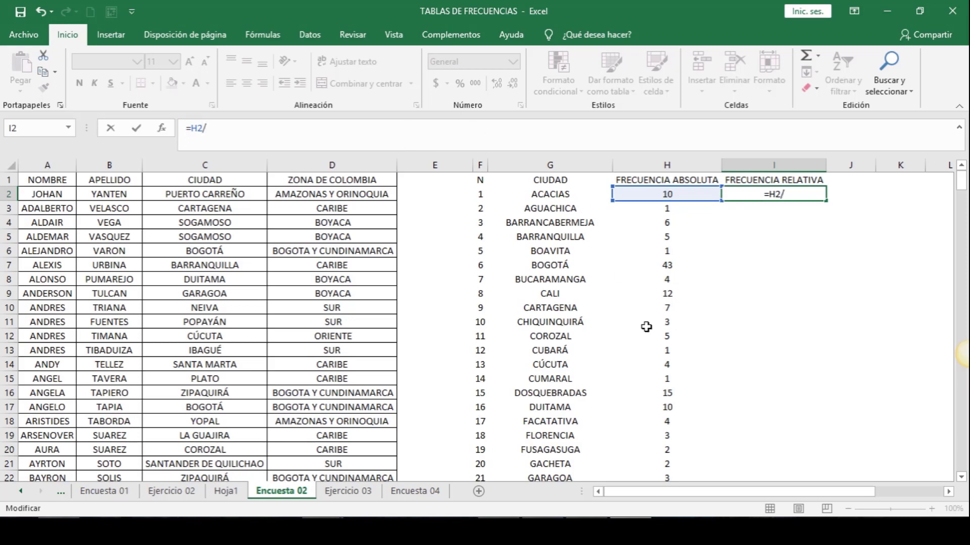
left_click_drag(961, 182, 961, 225)
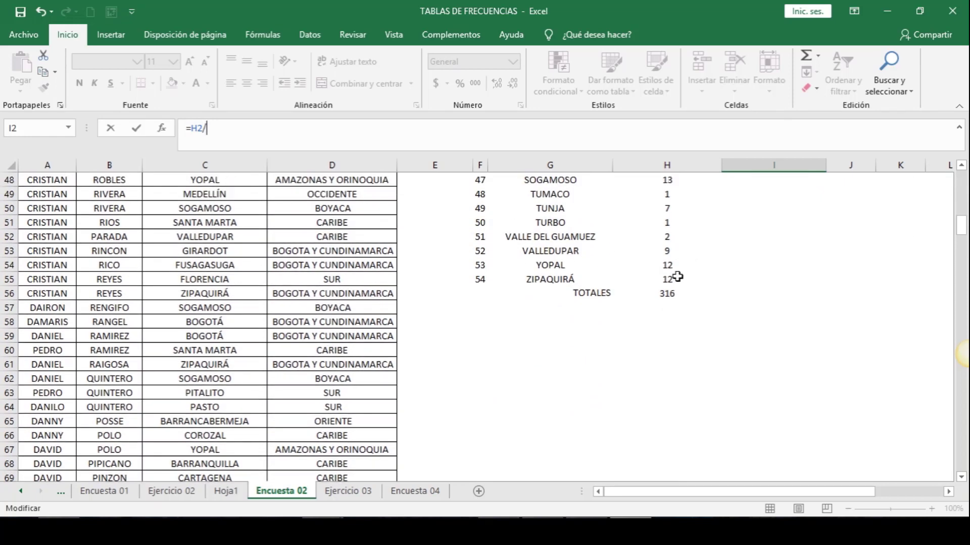
left_click(672, 295)
left_click(215, 128)
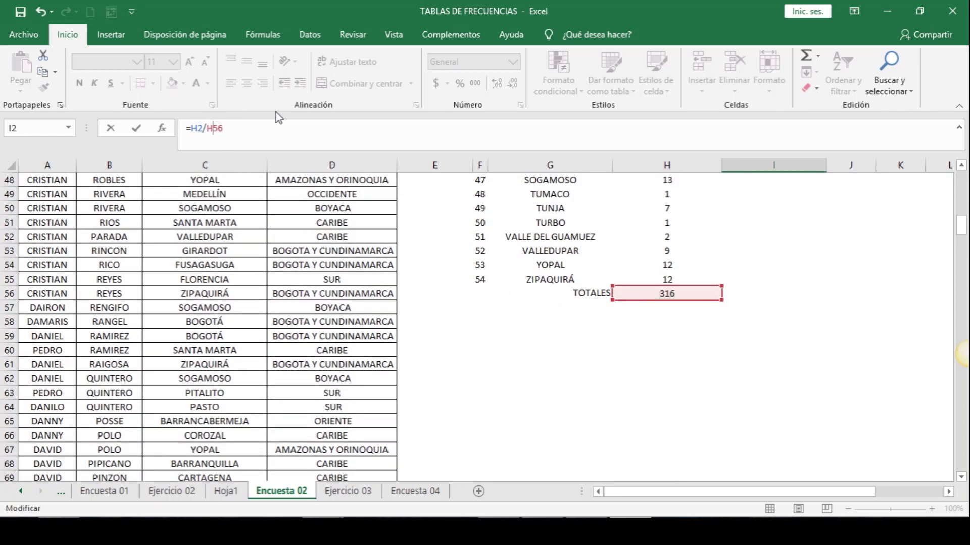
type("$")
key("Return")
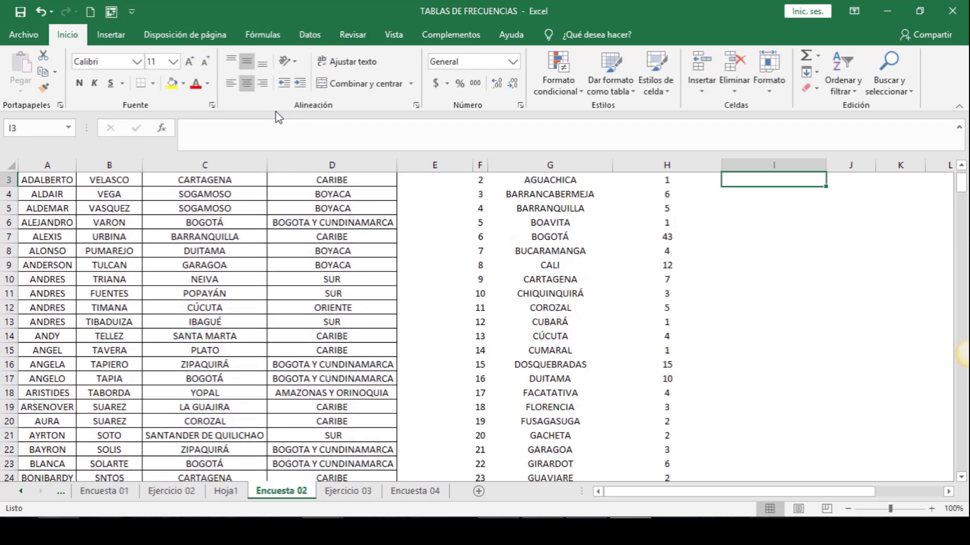
Fill the relative frequency formula from I2 down through I55 and sum the column in I56
left_click(758, 196)
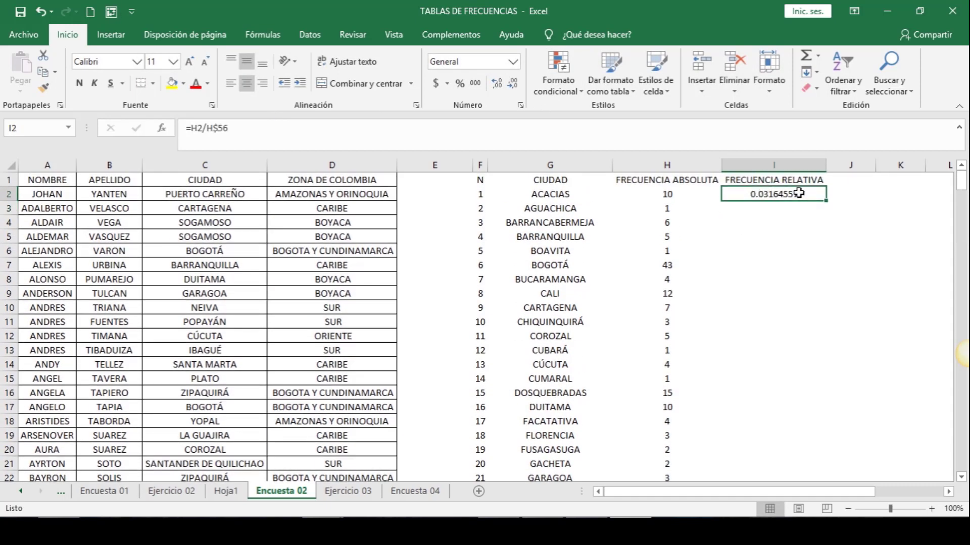
double_click(829, 203)
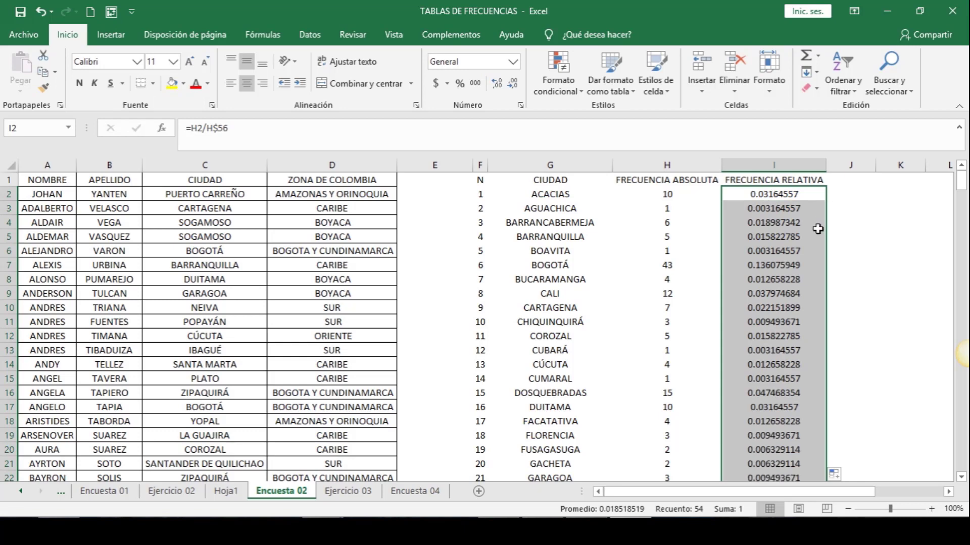
scroll(812, 274, "down", 14)
left_click(742, 365)
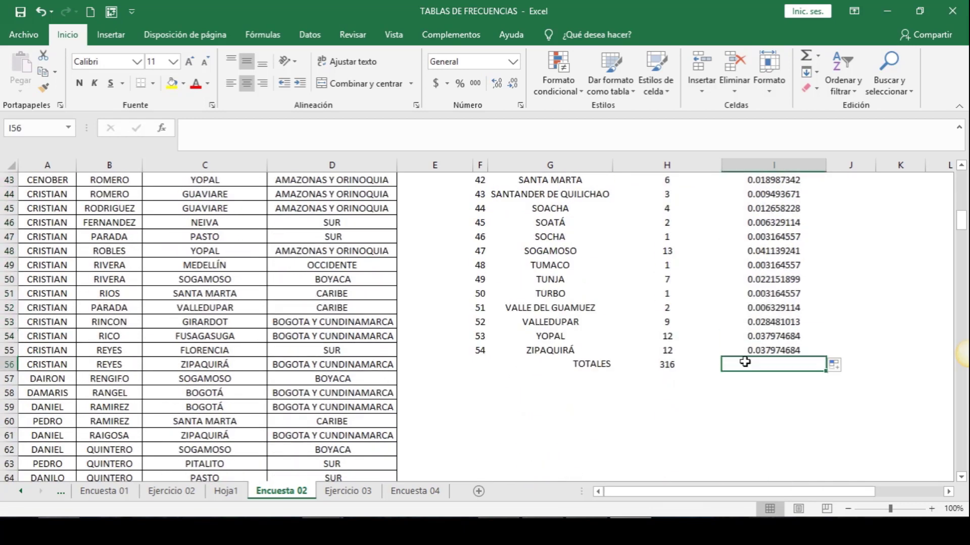
left_click(807, 57)
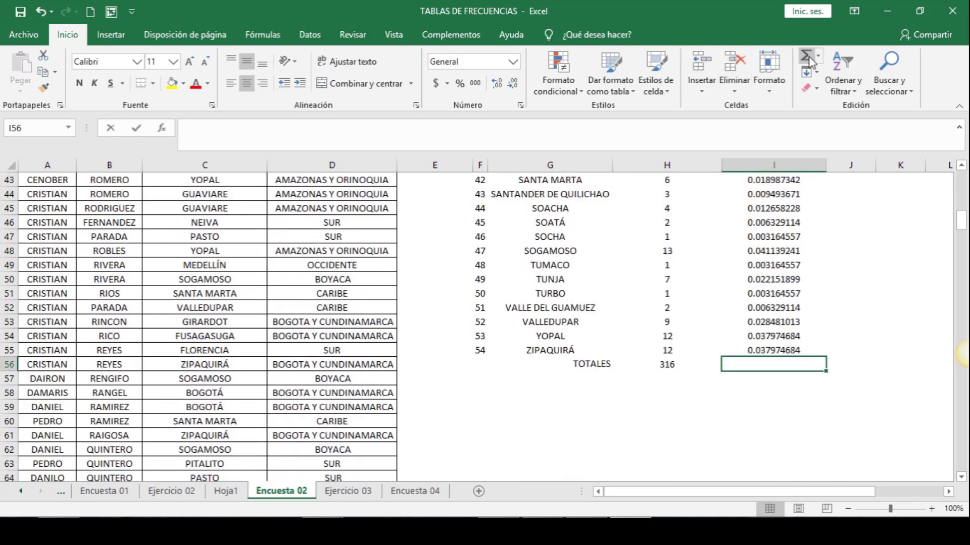
key("Return")
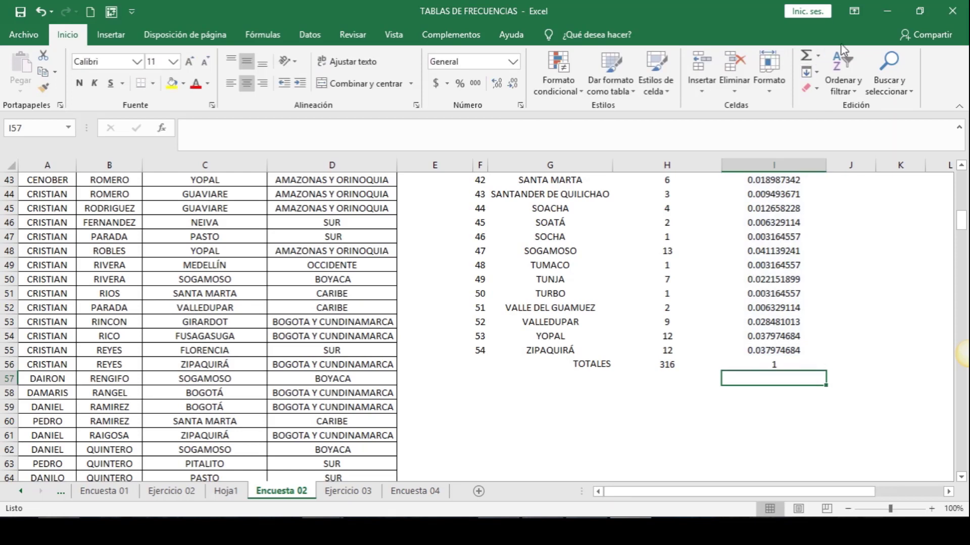
Format the whole FRECUENCIA RELATIVA column as percentages and check the values along the table
left_click(804, 157)
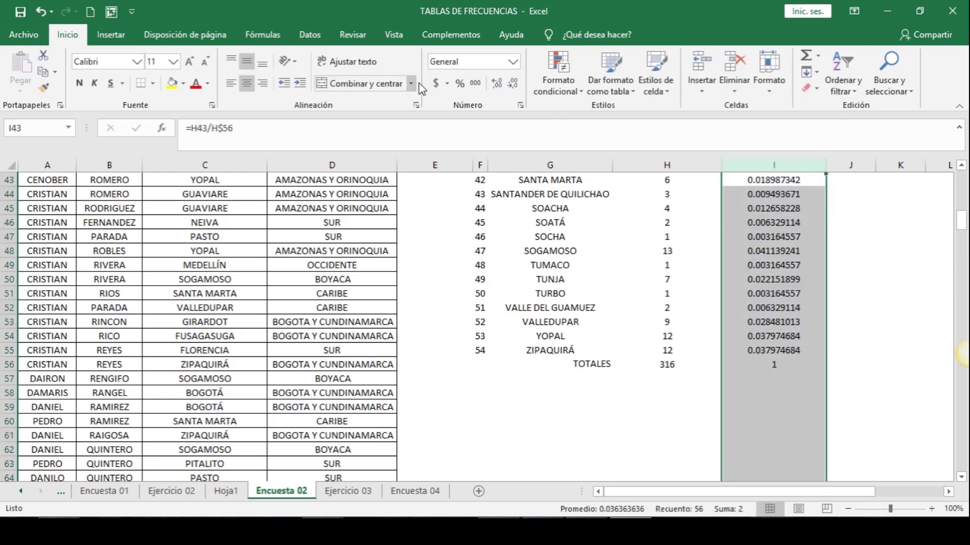
left_click(457, 83)
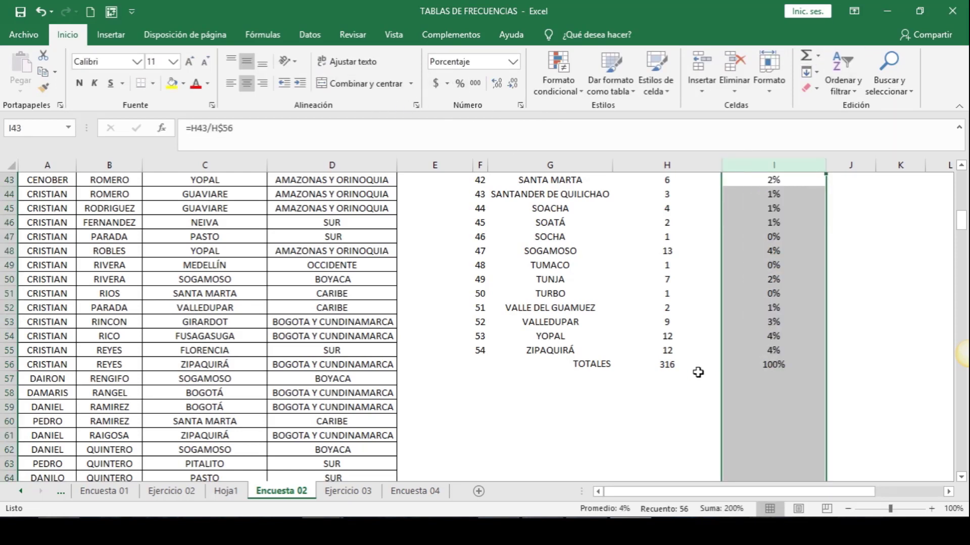
scroll(698, 372, "up", 14)
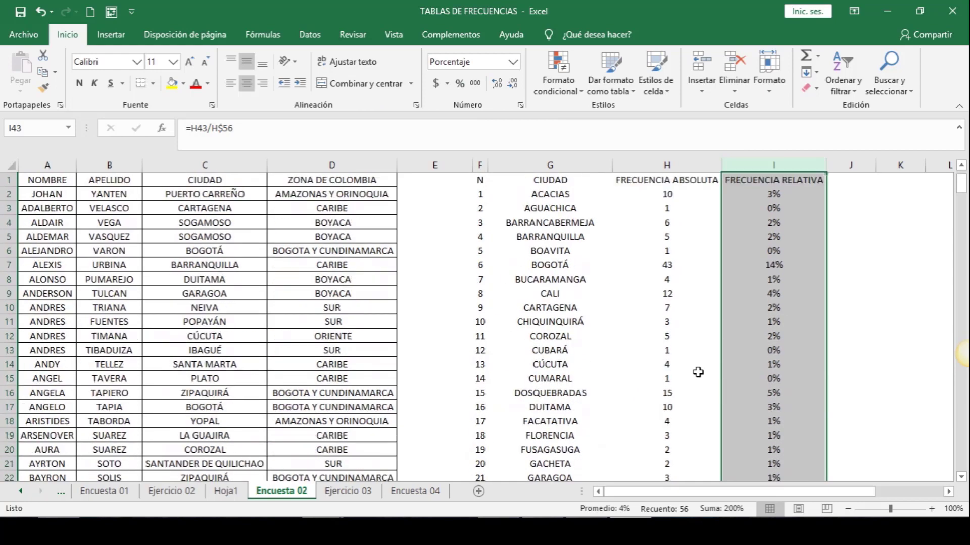
scroll(794, 340, "down", 14)
scroll(795, 342, "up", 6)
scroll(795, 342, "up", 8)
left_click(856, 277)
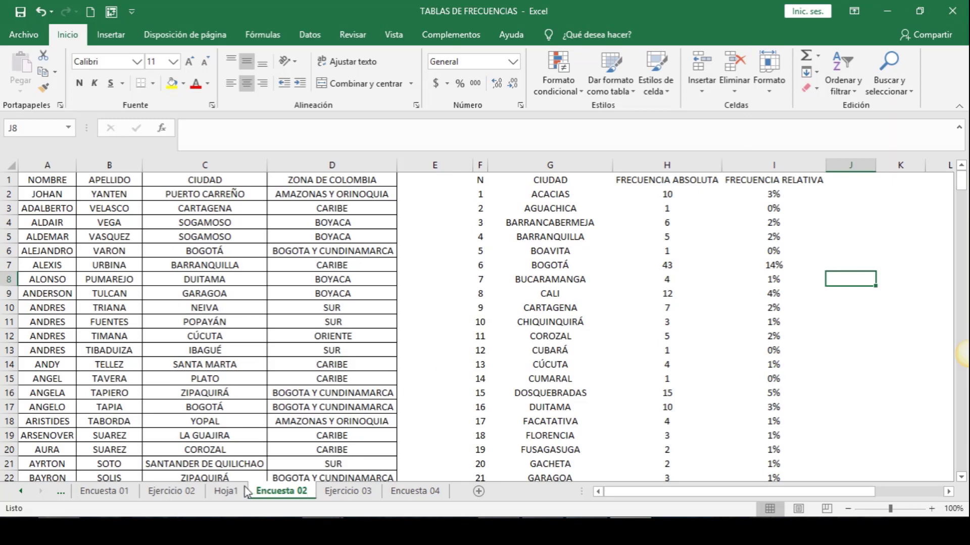
left_click(179, 494)
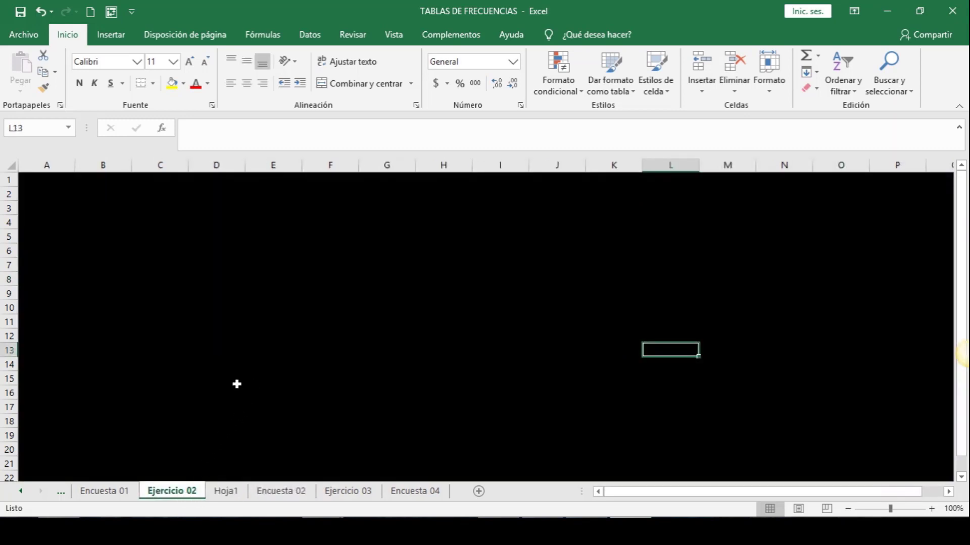
left_click(271, 495)
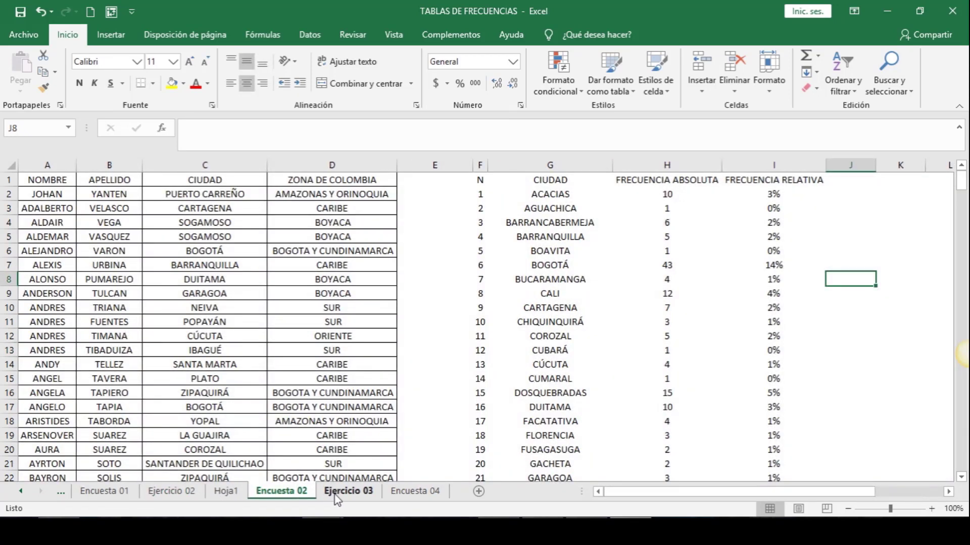
left_click(685, 178)
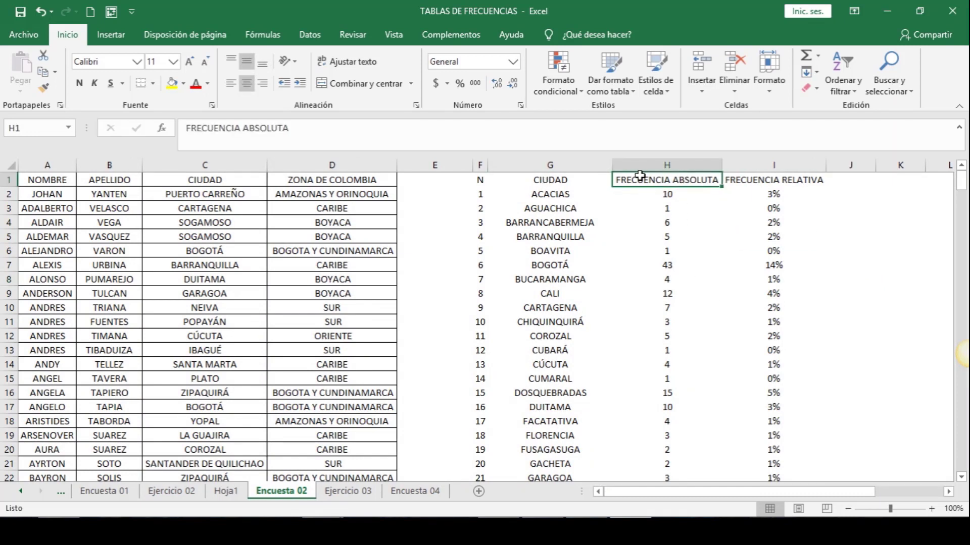
Insert a 2-D clustered column chart from the city names and absolute frequencies in G1:H55
left_click(561, 179)
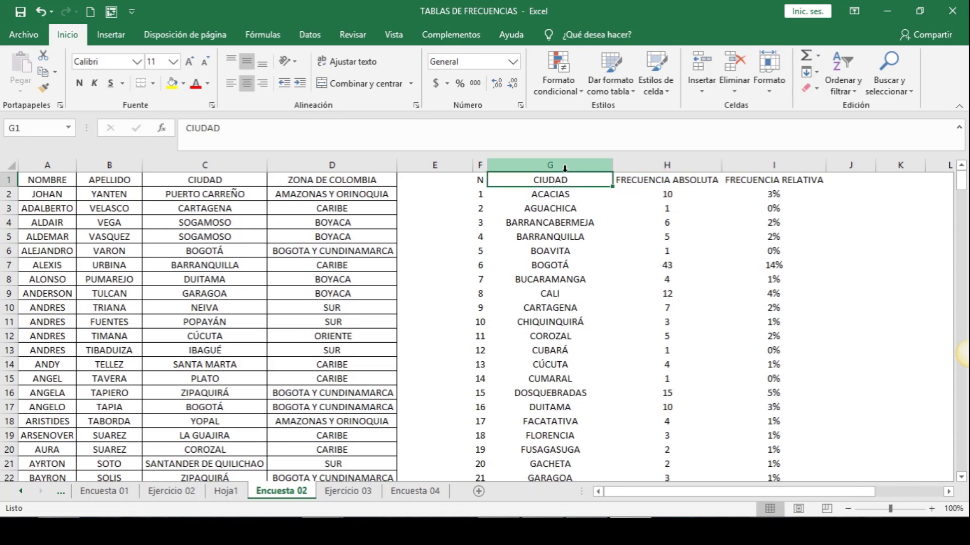
key("shift+Down")
key("shift+Down")
key("shift+Down")
key("shift+Down")
key("shift+Down")
key("shift+Down")
key("shift+Down")
key("shift+Down")
key("shift+Down")
key("shift+Down")
key("shift+Down")
key("shift+Down")
key("shift+Down")
key("shift+Down")
key("shift+Down")
key("shift+Down")
key("shift+Down")
key("shift+Down")
key("shift+Down")
key("shift+Down")
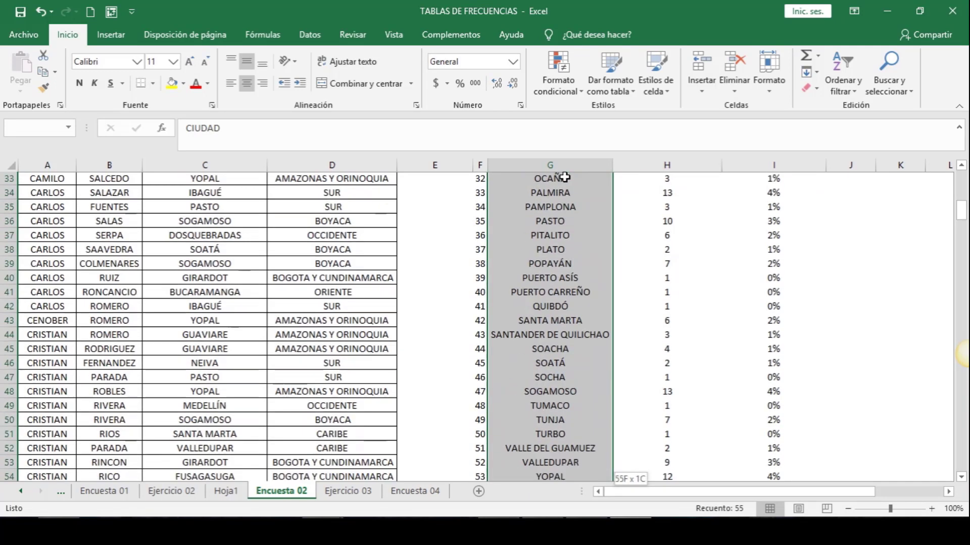
key("shift+Right")
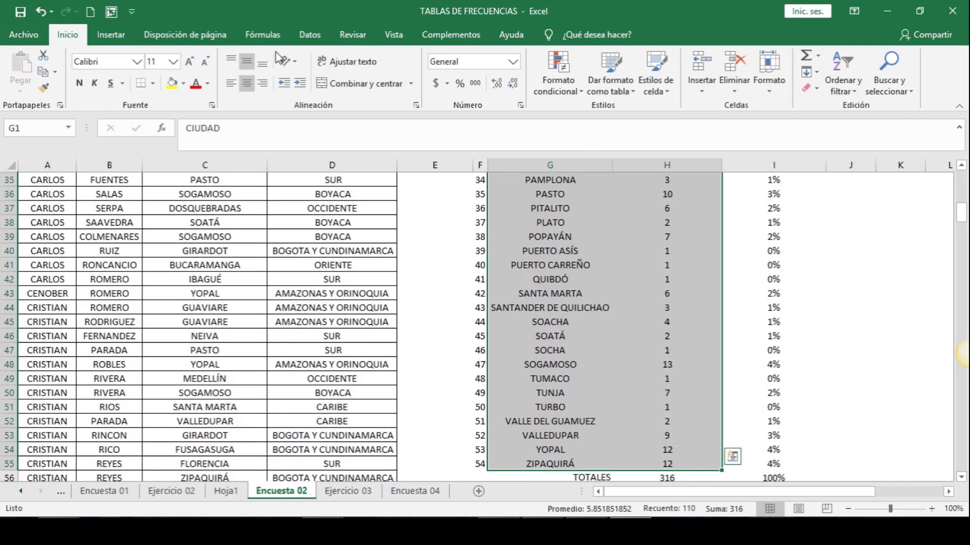
left_click(112, 36)
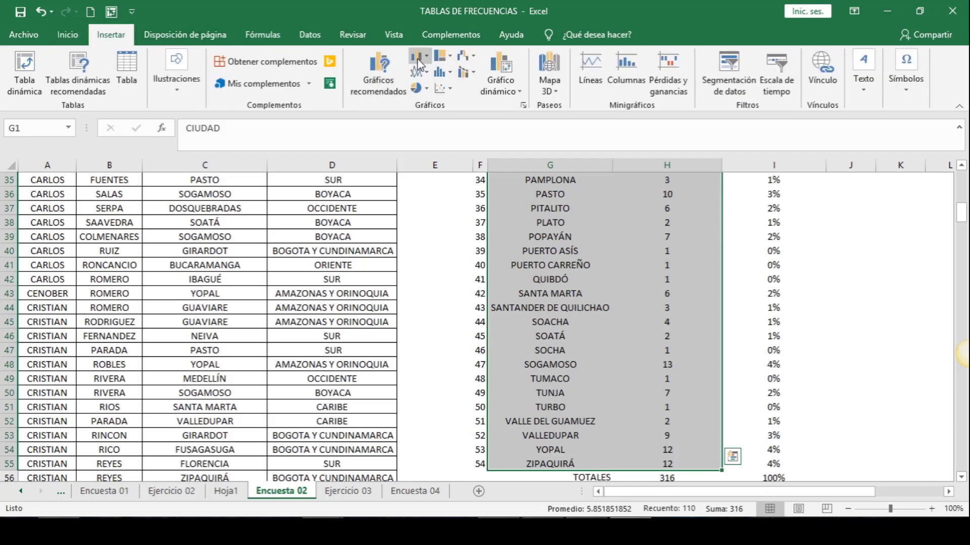
left_click(417, 56)
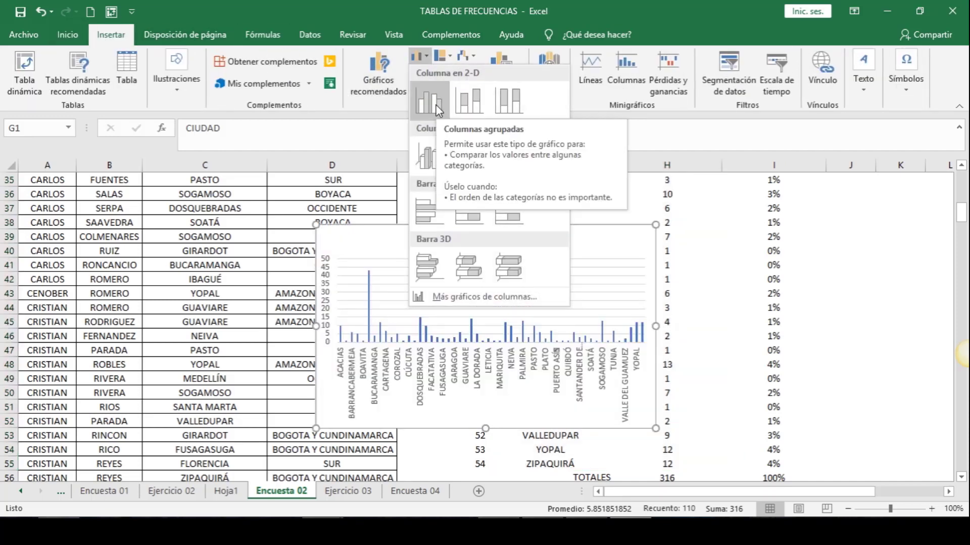
left_click(431, 100)
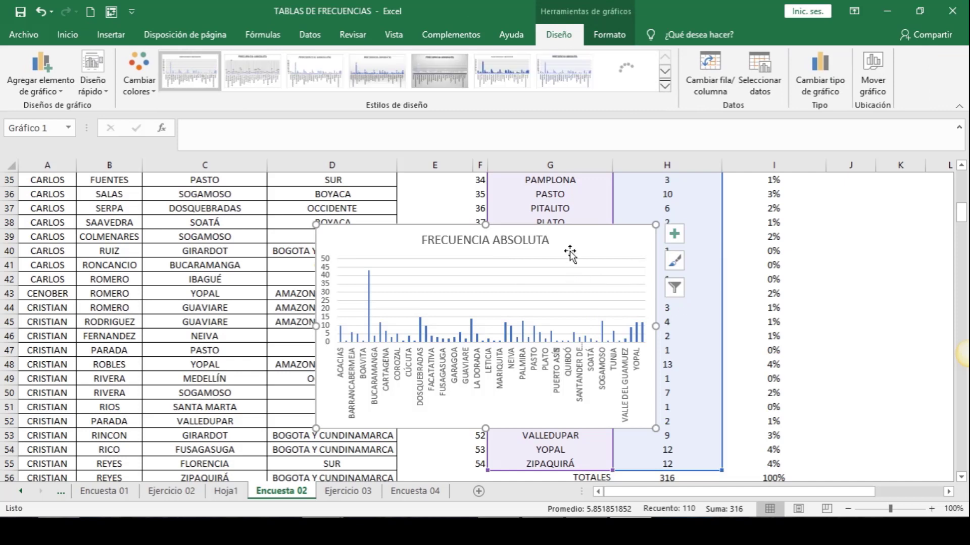
Move the FRECUENCIA ABSOLUTA chart clear of the table, across columns J to P at about rows 36 to 50
left_click_drag(598, 244, 908, 211)
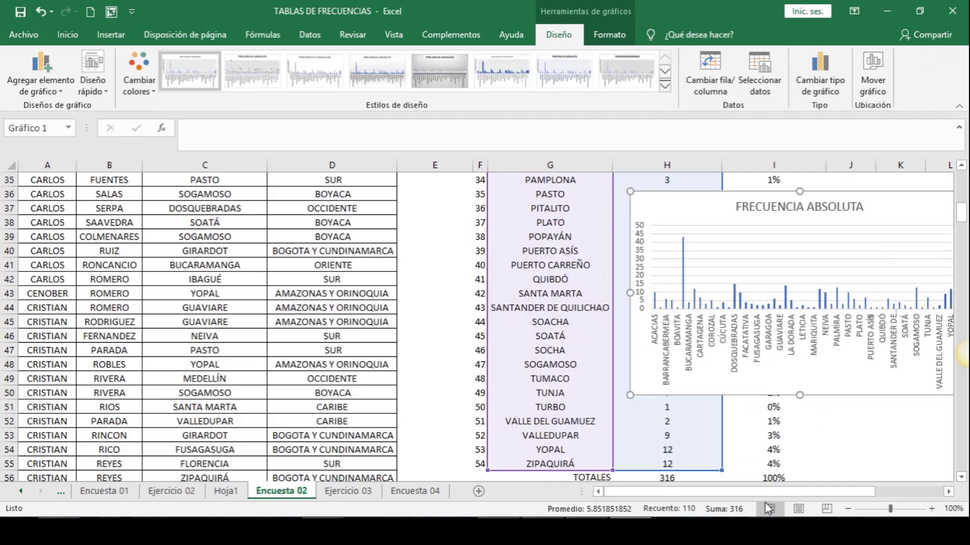
left_click_drag(770, 492, 832, 477)
left_click_drag(665, 204, 857, 202)
left_click(649, 449)
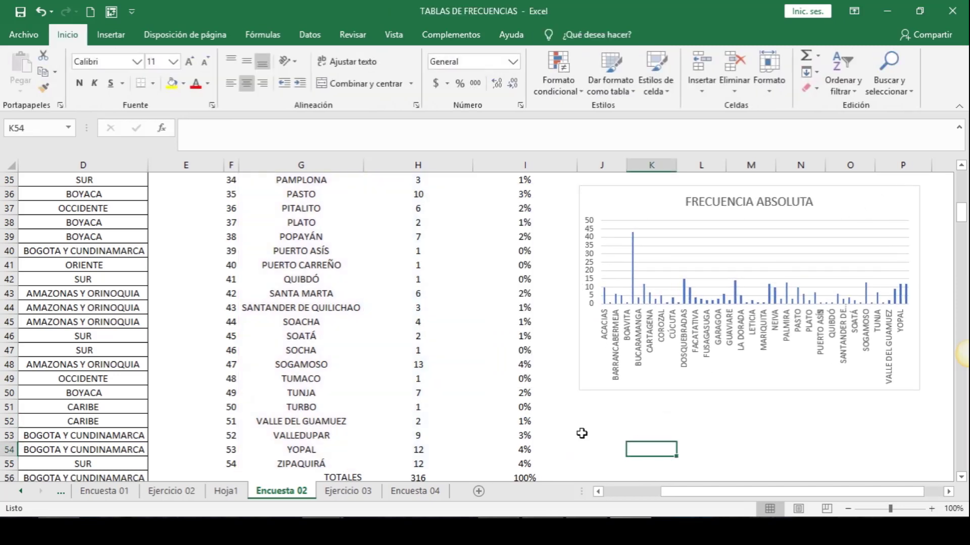
Insert a 2-D pie chart from the FRECUENCIA RELATIVA column, range I1:I55, leaving out the total
scroll(502, 367, "up", 11)
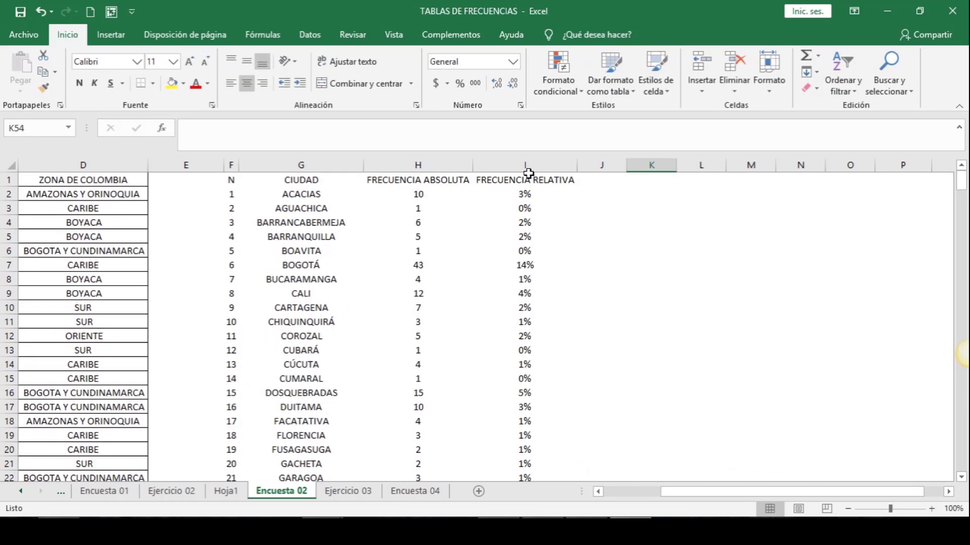
left_click(520, 176)
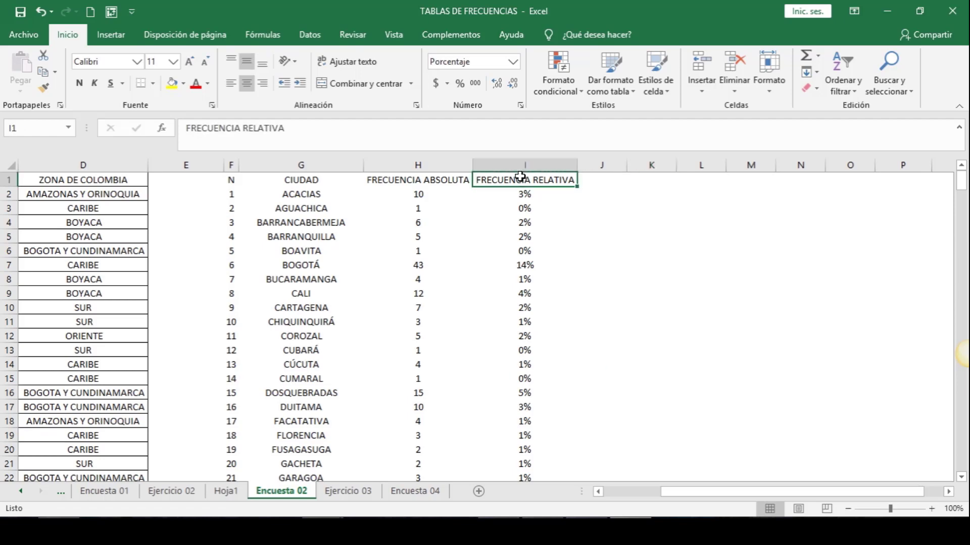
key("ctrl+shift+Down")
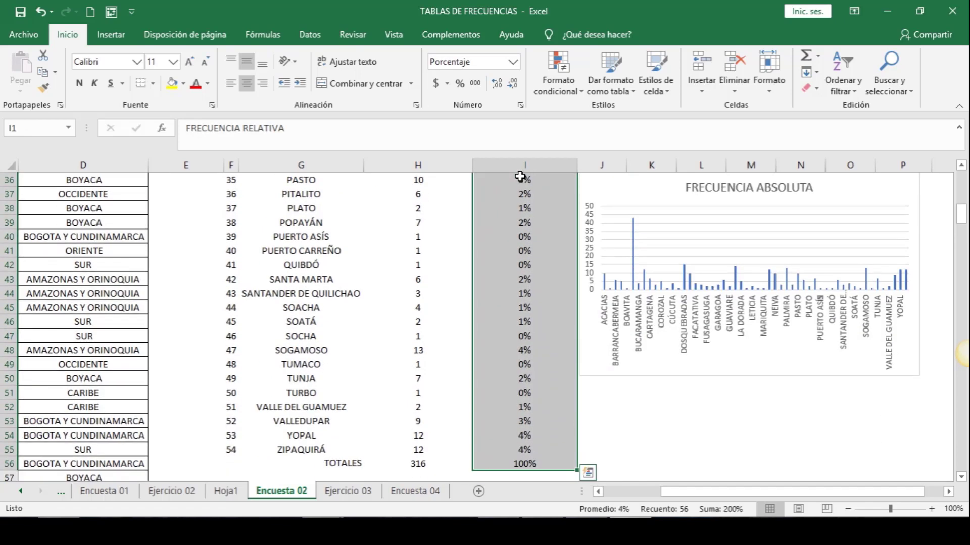
key("shift+Up")
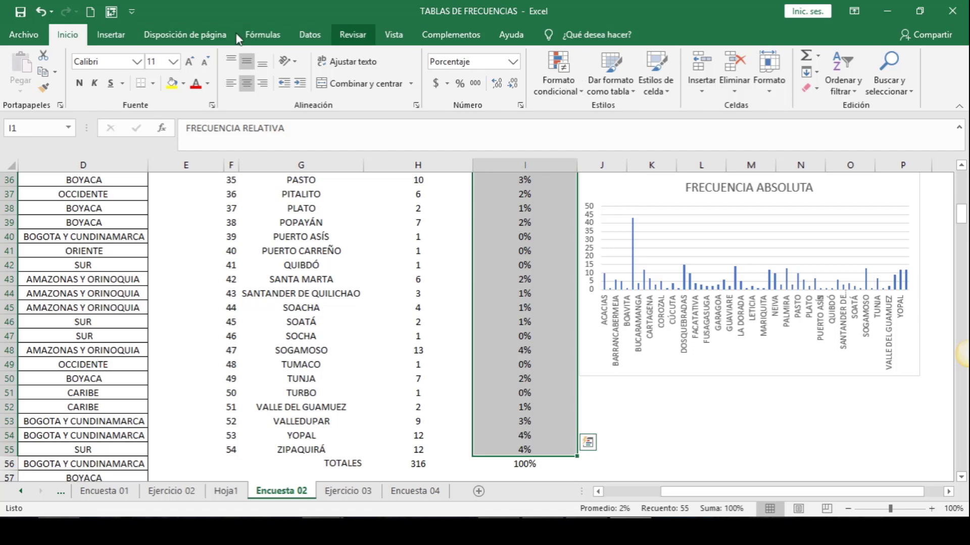
left_click(111, 34)
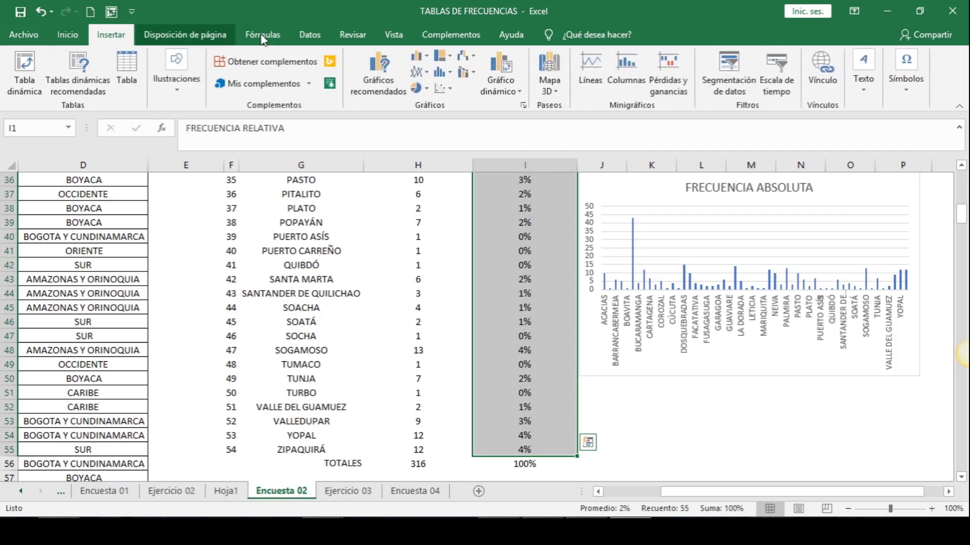
left_click(424, 90)
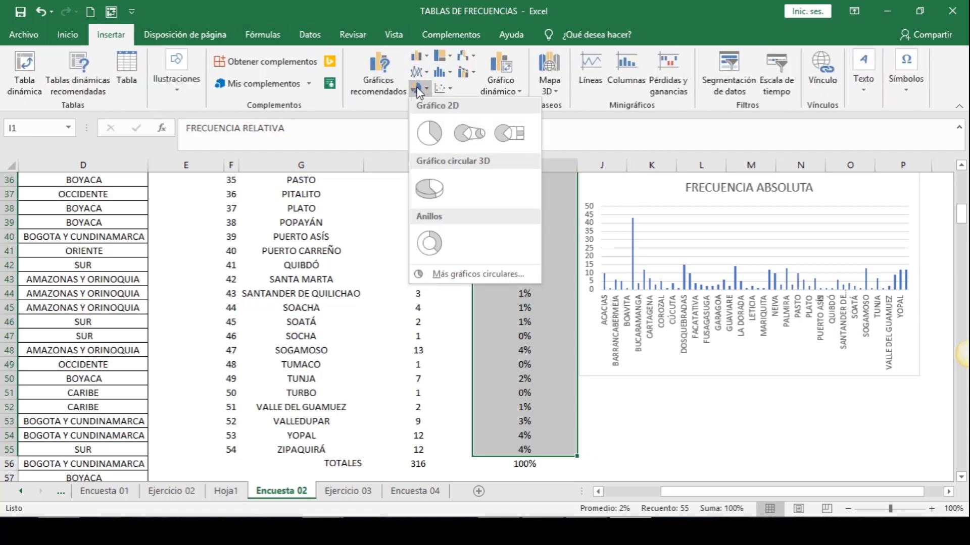
left_click(422, 136)
Move the FRECUENCIA RELATIVA pie chart just below the FRECUENCIA ABSOLUTA chart, at about rows 52 to 65, and return to the start of the table
left_click_drag(556, 242, 840, 314)
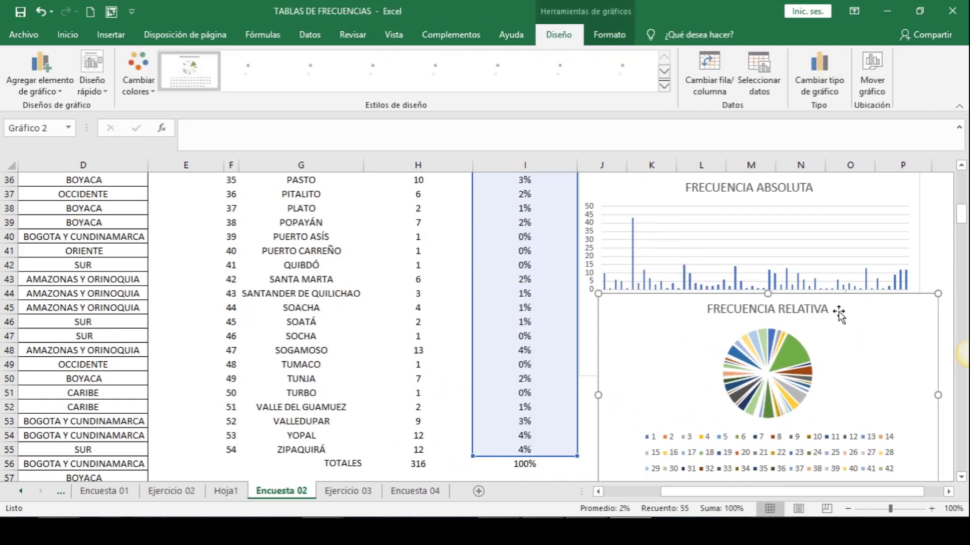
scroll(838, 313, "down", 5)
scroll(812, 260, "up", 2)
left_click_drag(883, 196, 877, 303)
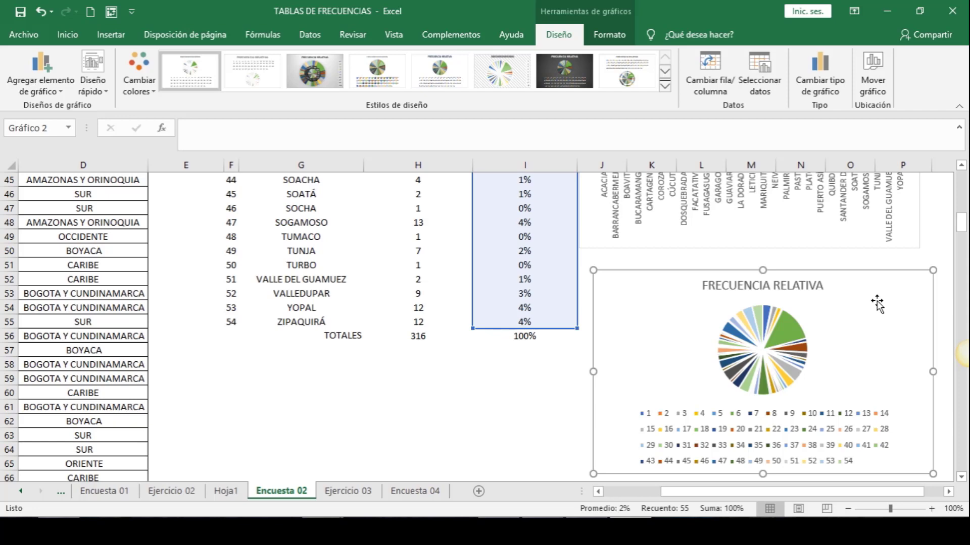
scroll(873, 303, "up", 15)
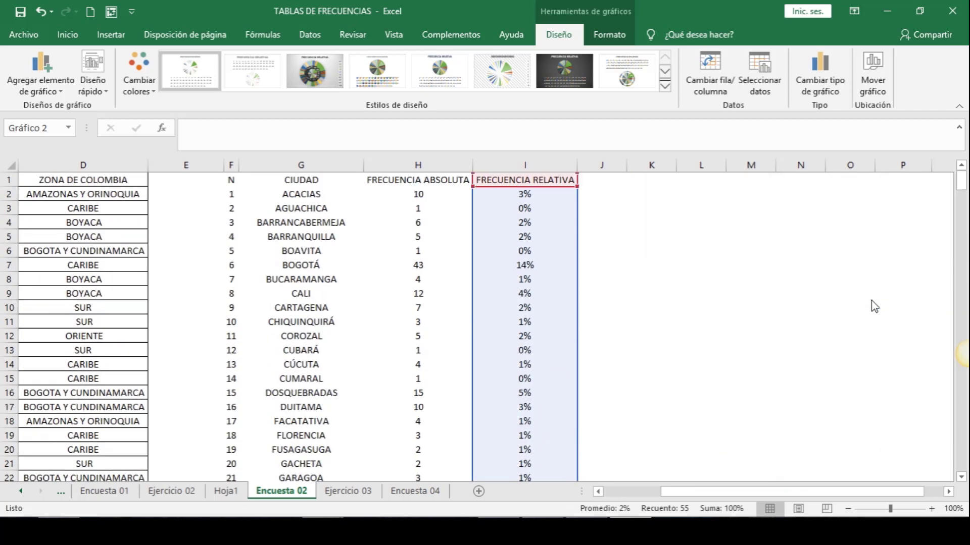
left_click_drag(735, 493, 659, 493)
left_click(687, 336)
left_click(825, 309)
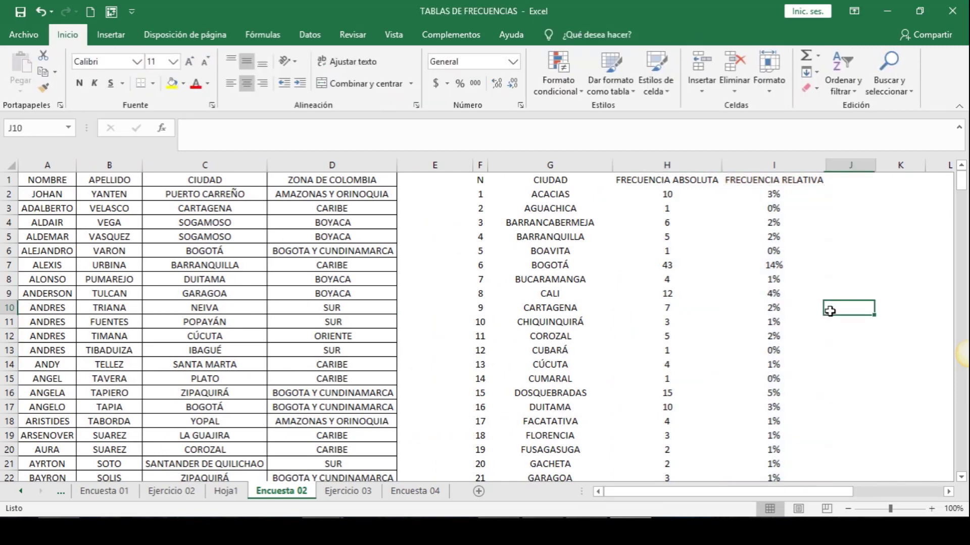
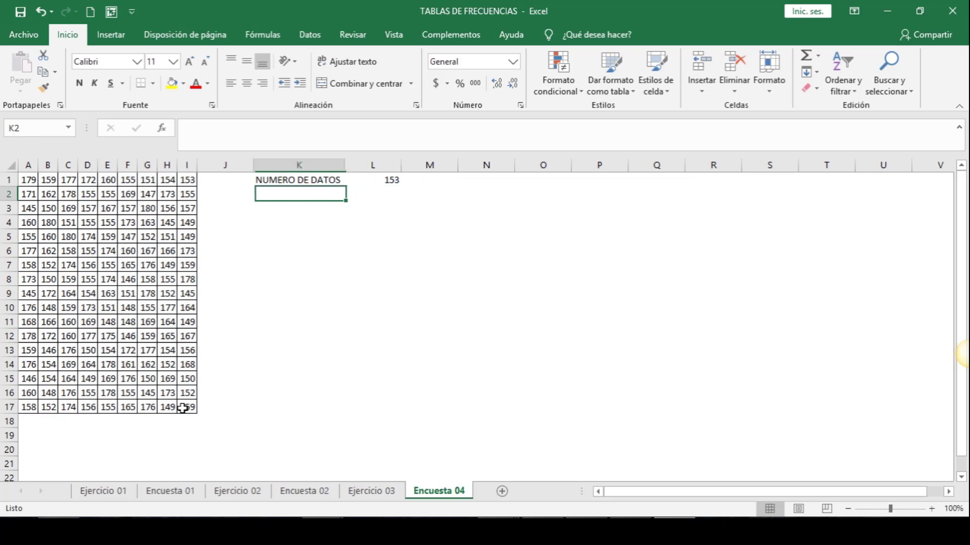
Enter the label DATO MAYOR in K2 of the Encuesta 04 sheet
type("DA")
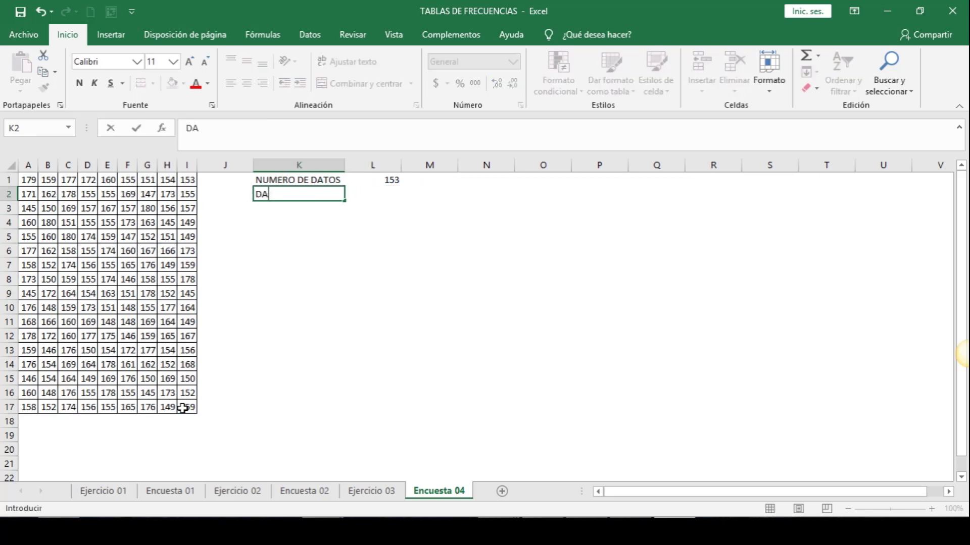
type("TO MAYOR")
key("Return")
key("Up")
Calculate the largest value of the data block A1:I17 in L2 with the MAX function
key("Right")
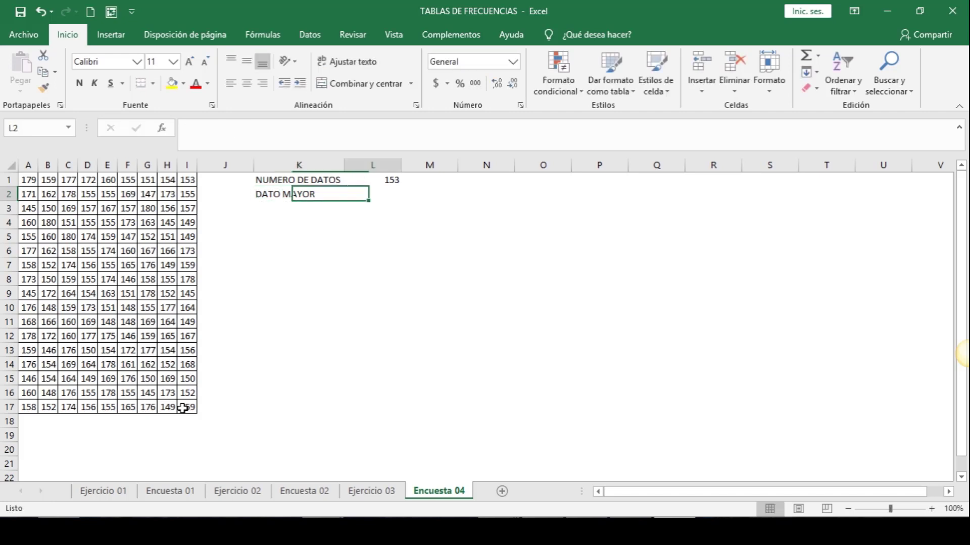
type("=")
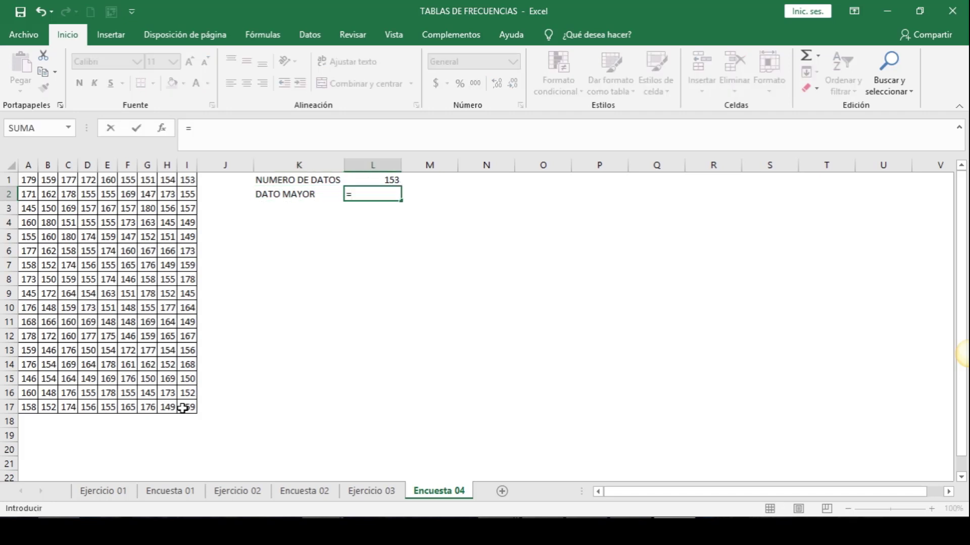
type("M")
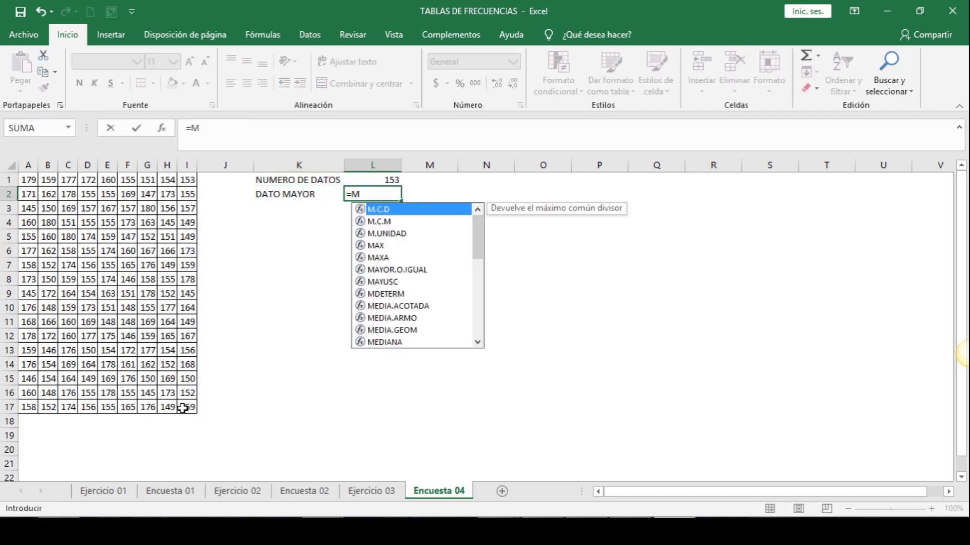
double_click(377, 245)
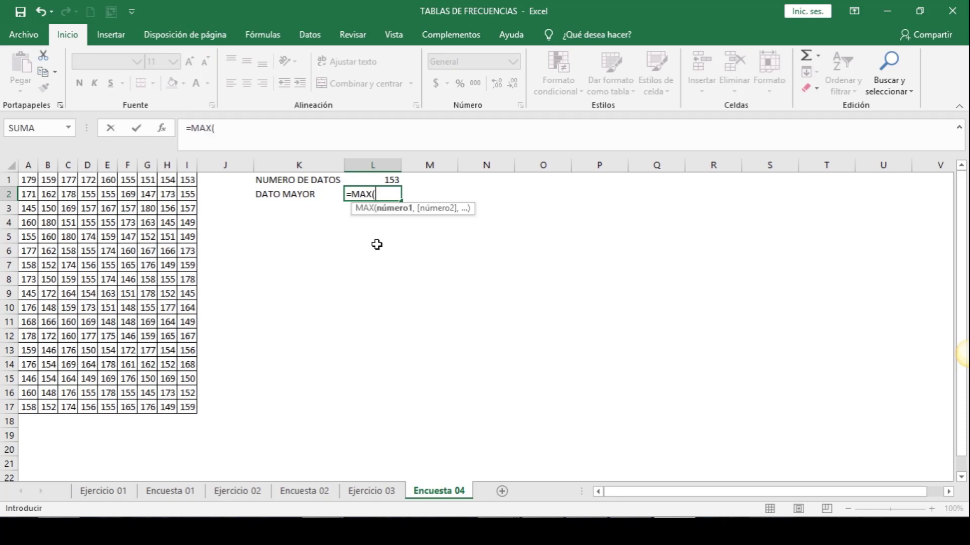
left_click_drag(23, 180, 185, 405)
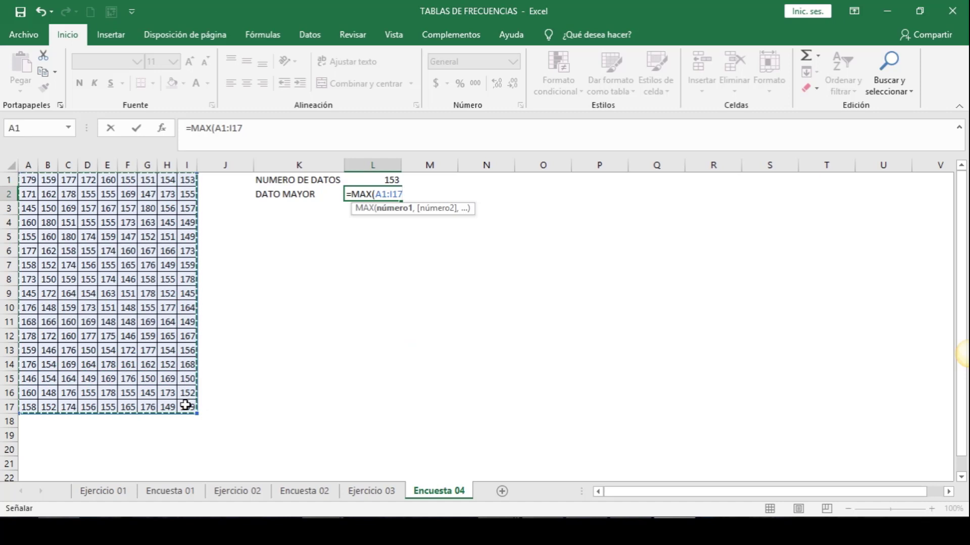
key("Return")
Enter the label DATO MENOR in K3, below DATO MAYOR
key("Up")
key("Left")
key("Down")
type("DATO")
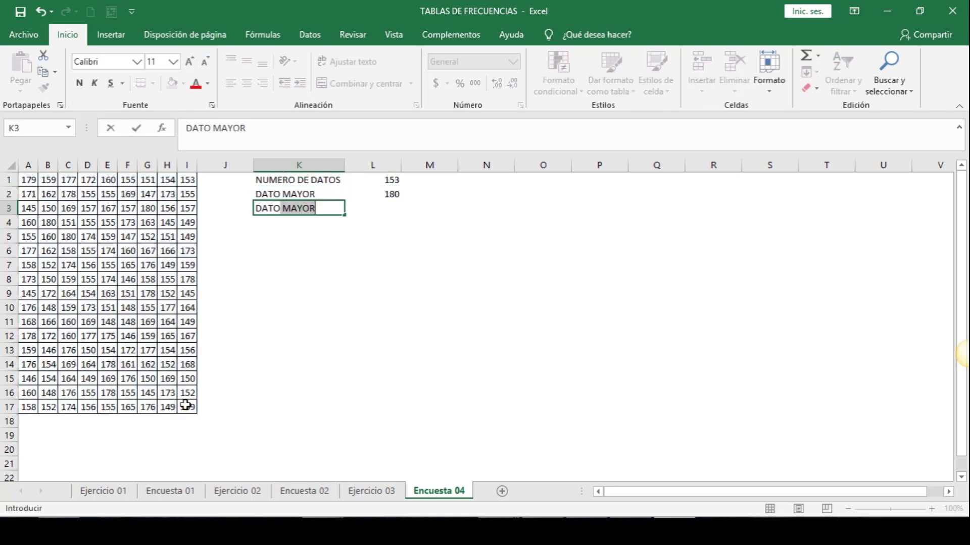
type(" MENOR")
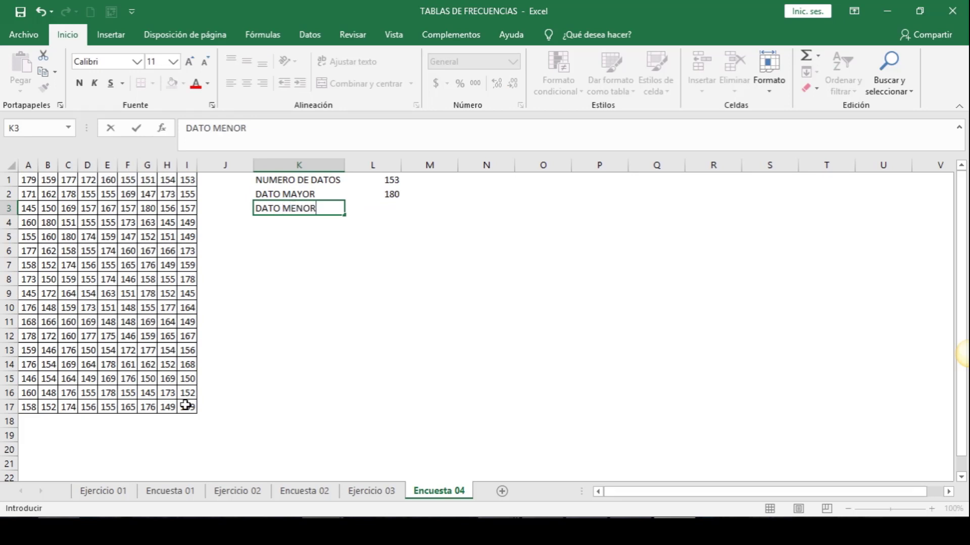
key("Return")
Calculate the smallest value of the data block A1:I17 in L3 with the MIN function
key("Up")
key("Right")
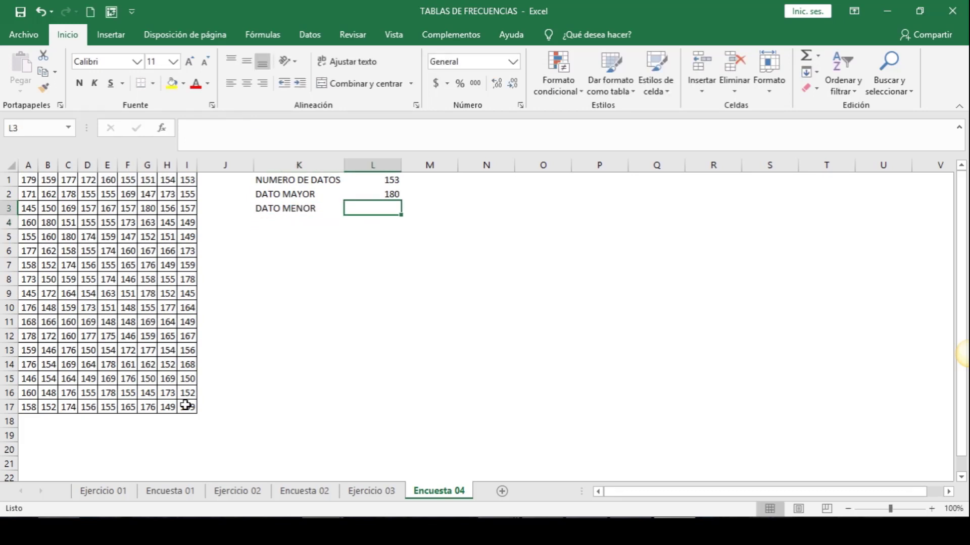
type("=MIN")
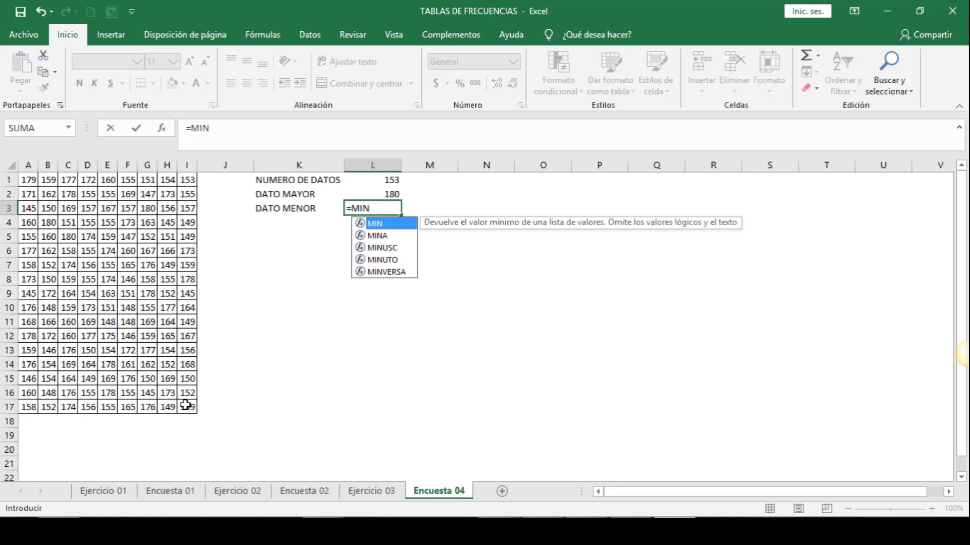
double_click(388, 224)
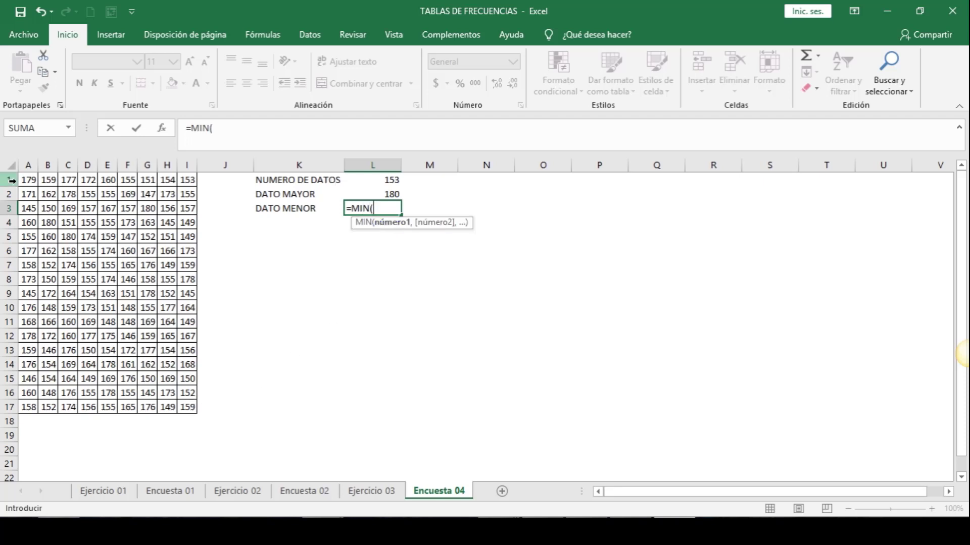
left_click_drag(25, 180, 181, 413)
key("Return")
Enter the label NÚMERO DE INTERVALOS in K4, below DATO MENOR
key("Up")
key("Down")
key("Left")
type("N")
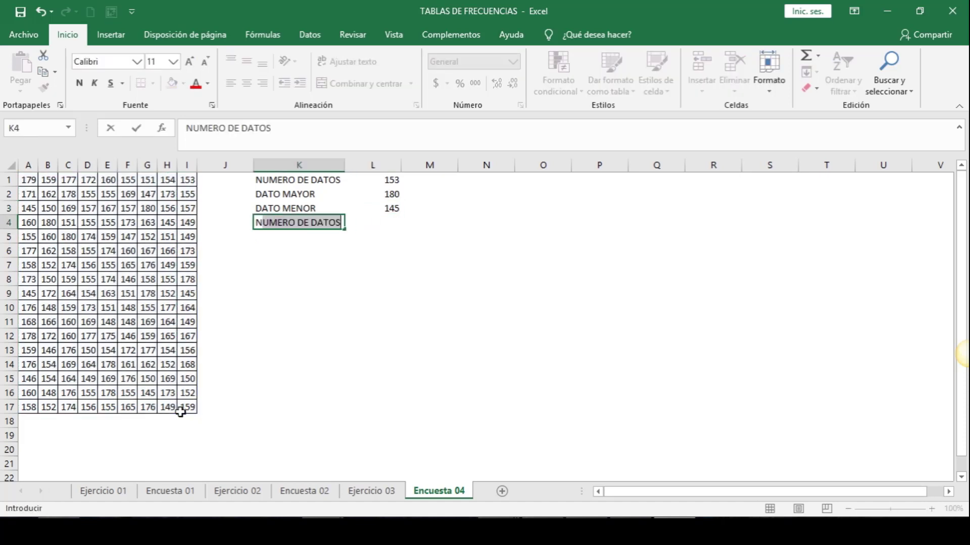
type("ÚMERO DE ")
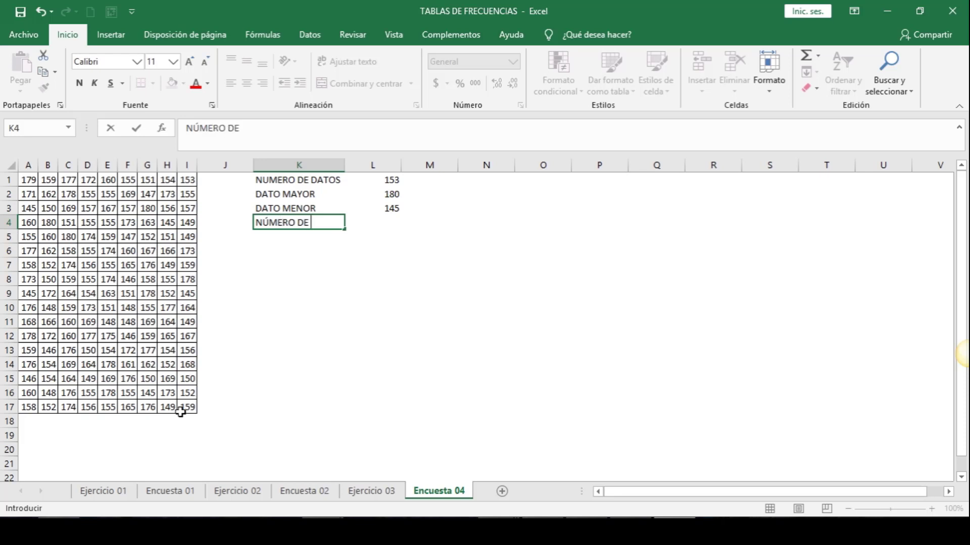
type("INTERVALO")
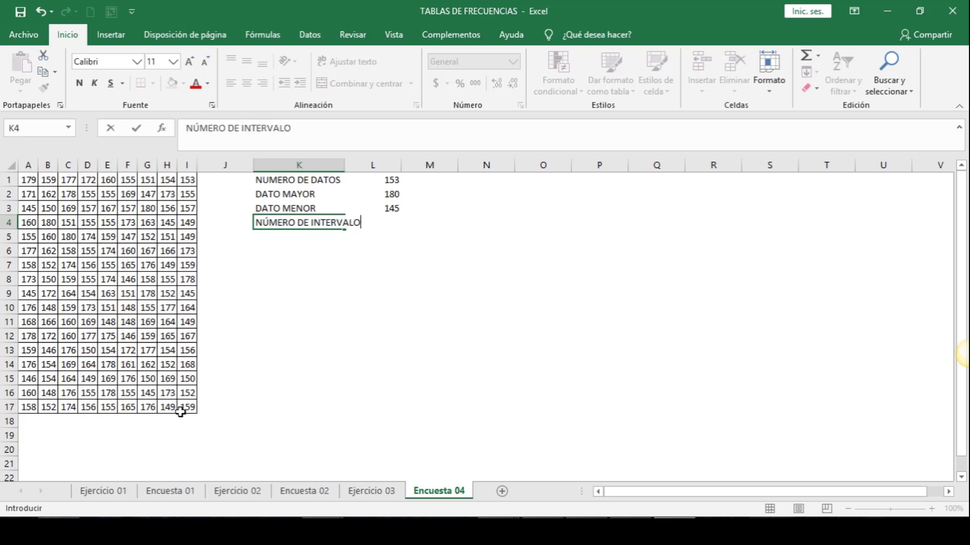
type("S")
key("Return")
Calculate the number of intervals in L4 as the square root of the data count, =RAIZ(L1)
key("Up")
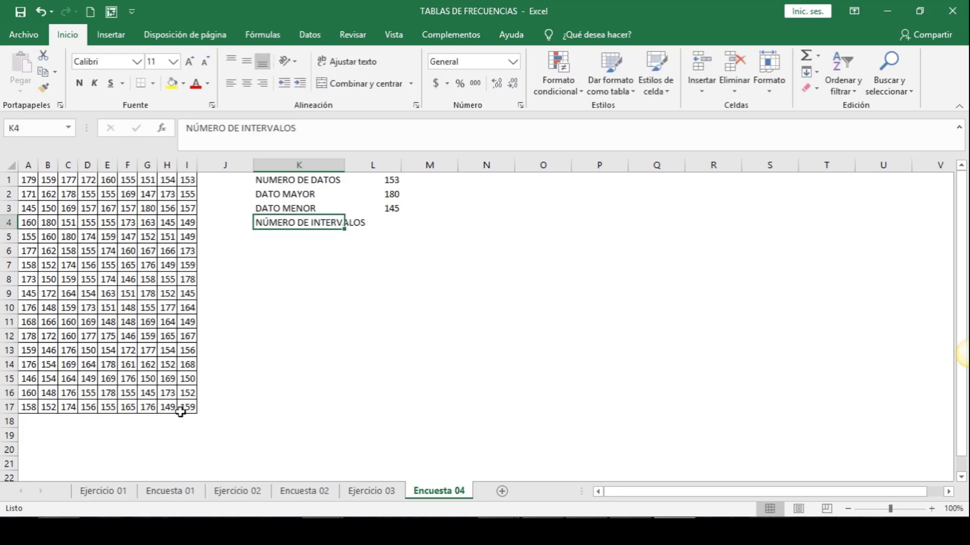
key("Right")
type("=RA")
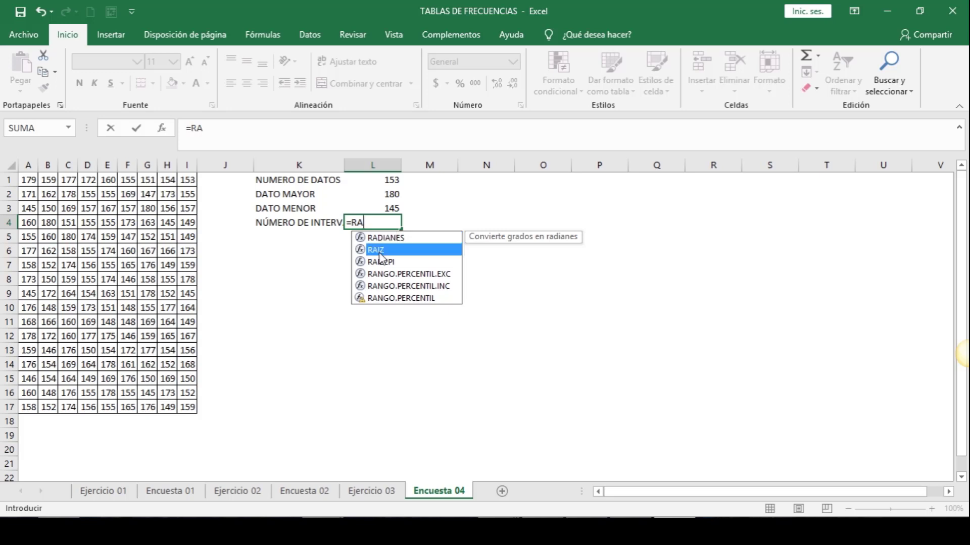
double_click(378, 249)
left_click(395, 180)
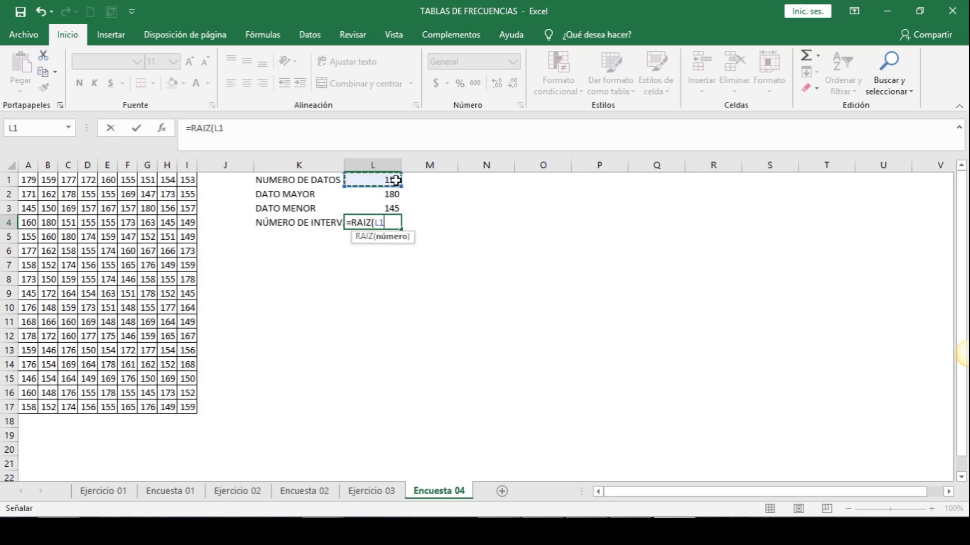
type(")")
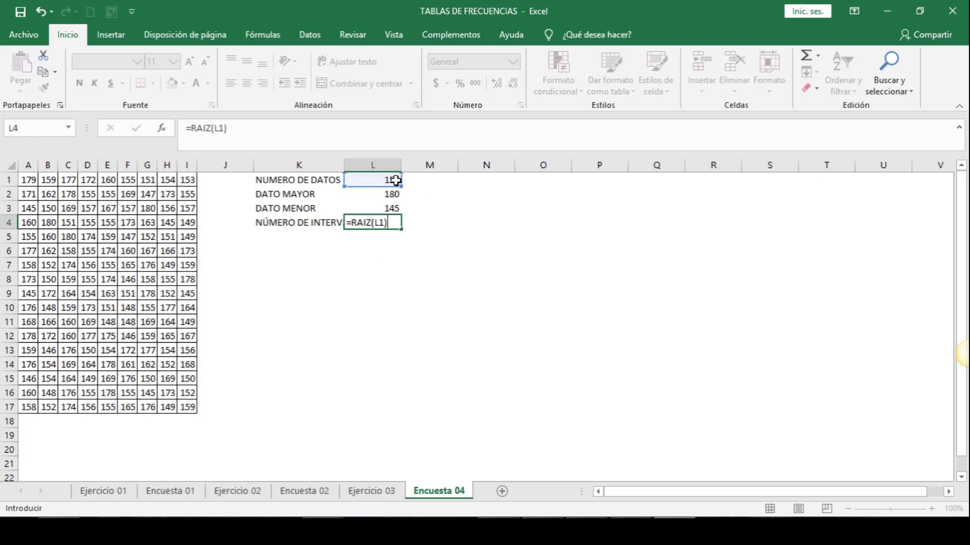
key("Return")
Autofit the width of column K to its longest label
left_click(337, 164)
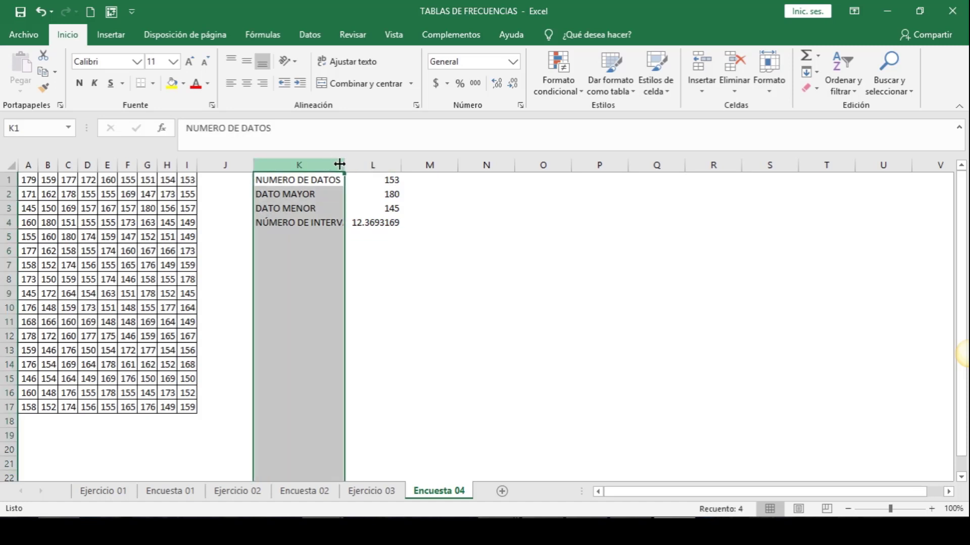
double_click(349, 165)
left_click(430, 249)
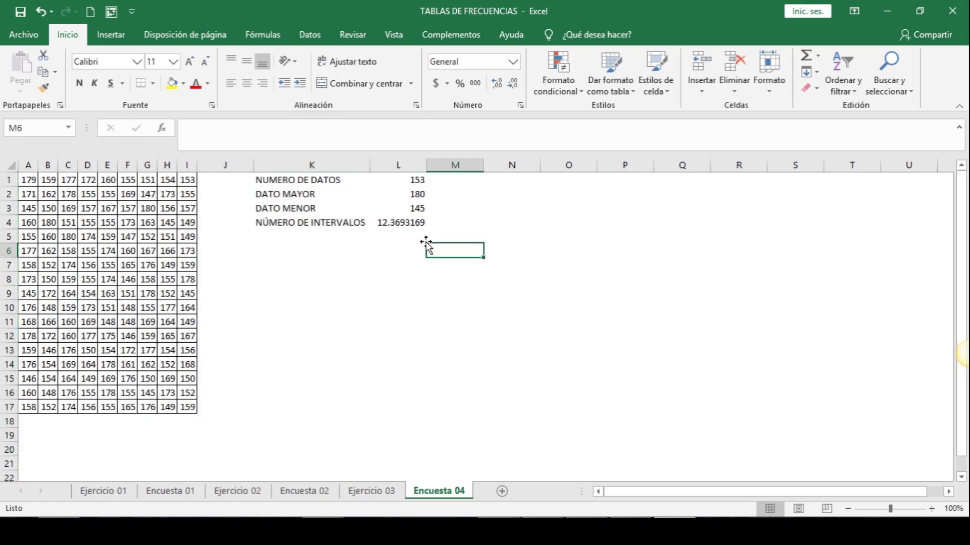
left_click(414, 222)
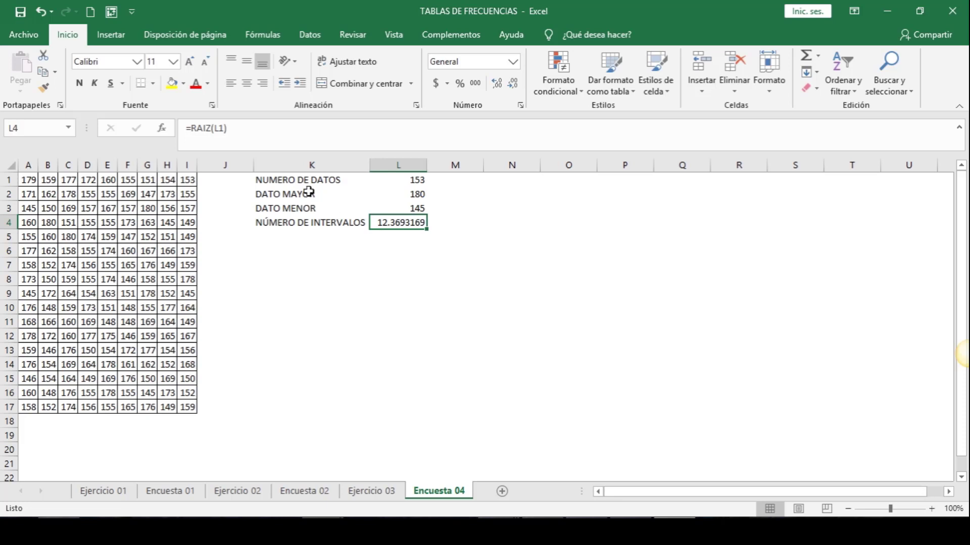
left_click(303, 130)
left_click(360, 251)
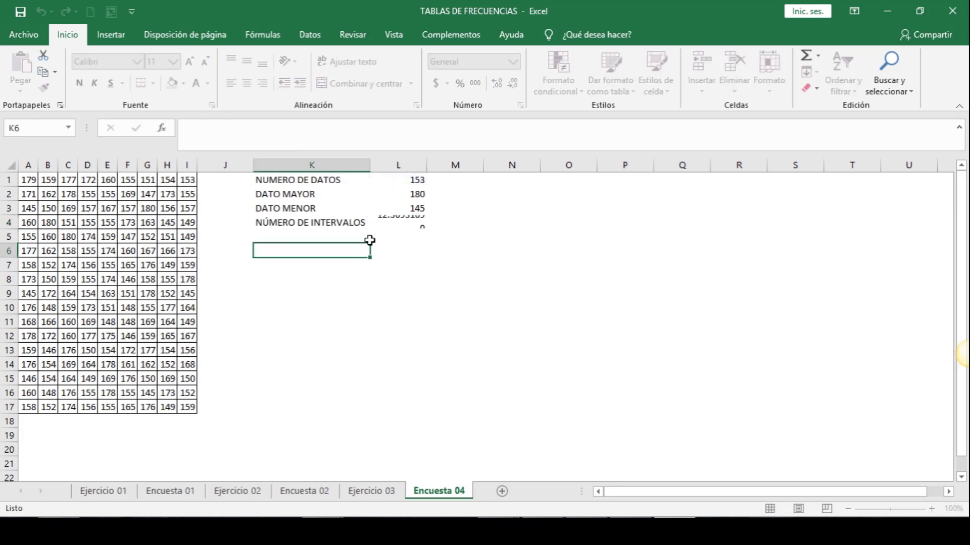
Wrap the square root formula in L4 in REDONDEAR with 0 decimals, giving =REDONDEAR(RAIZ(L1),0)
left_click(382, 221)
left_click(301, 133)
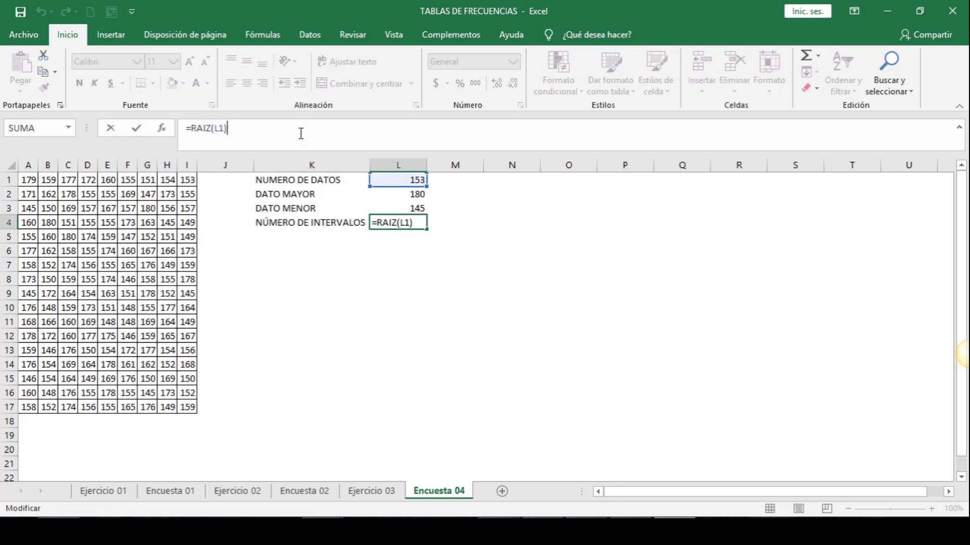
key("Left")
key("Left")
key("Left")
key("Left")
key("Left")
key("Left")
key("Left")
key("Left")
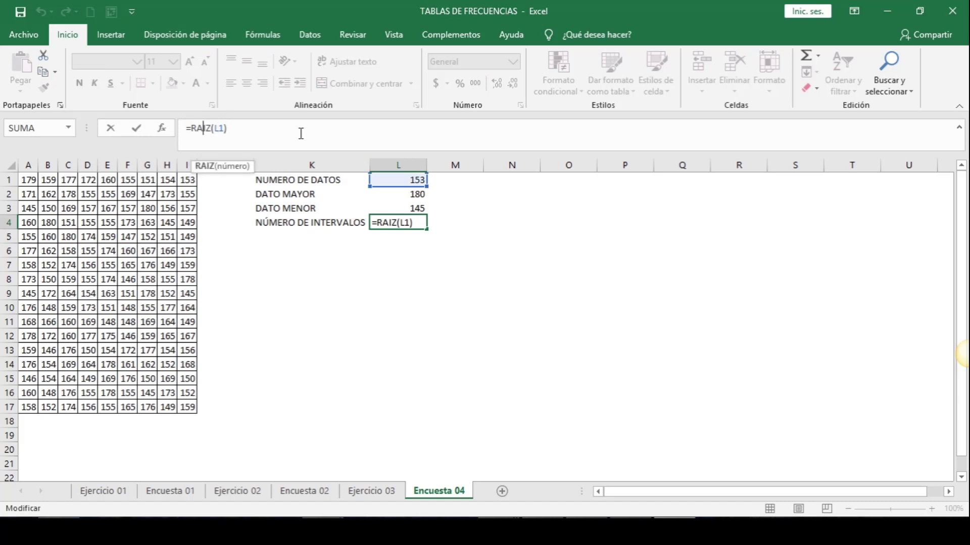
type("REDON")
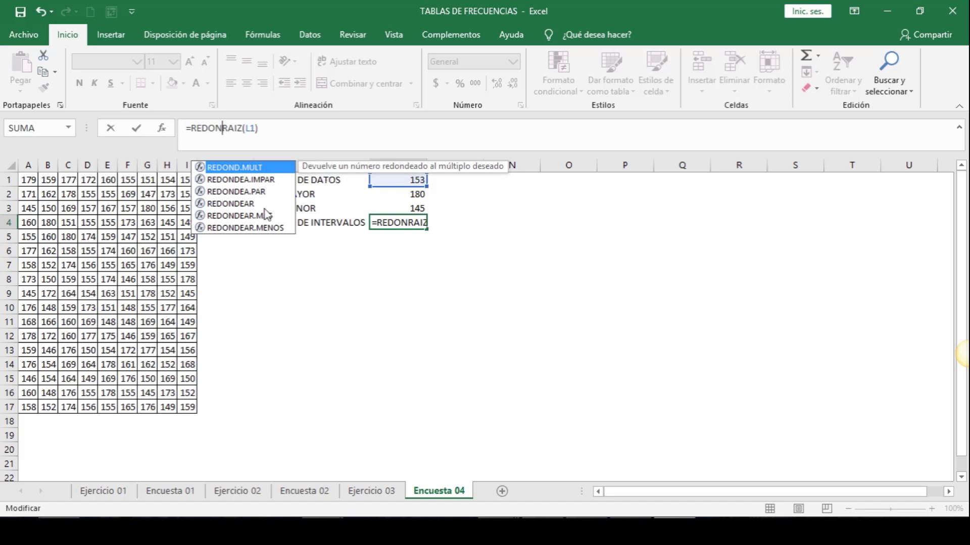
double_click(228, 204)
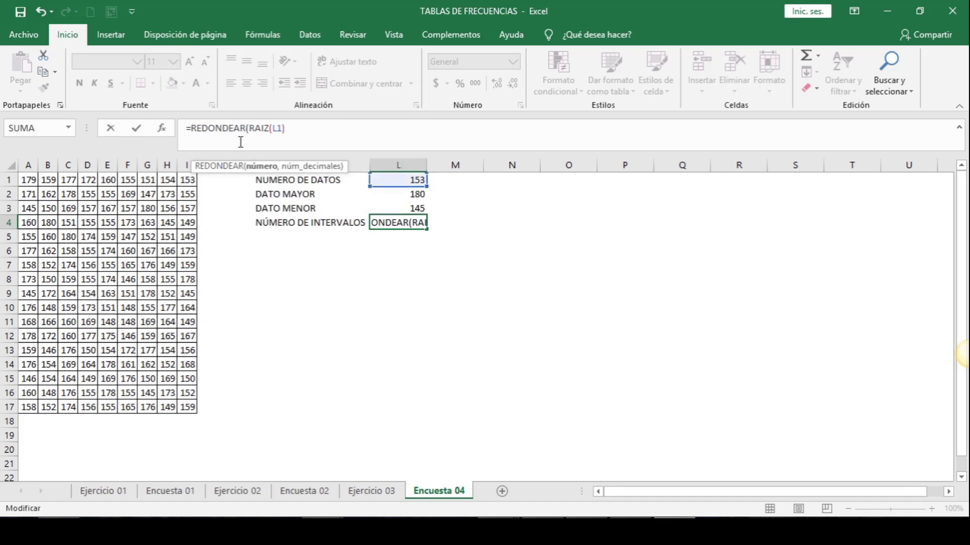
type(",0)")
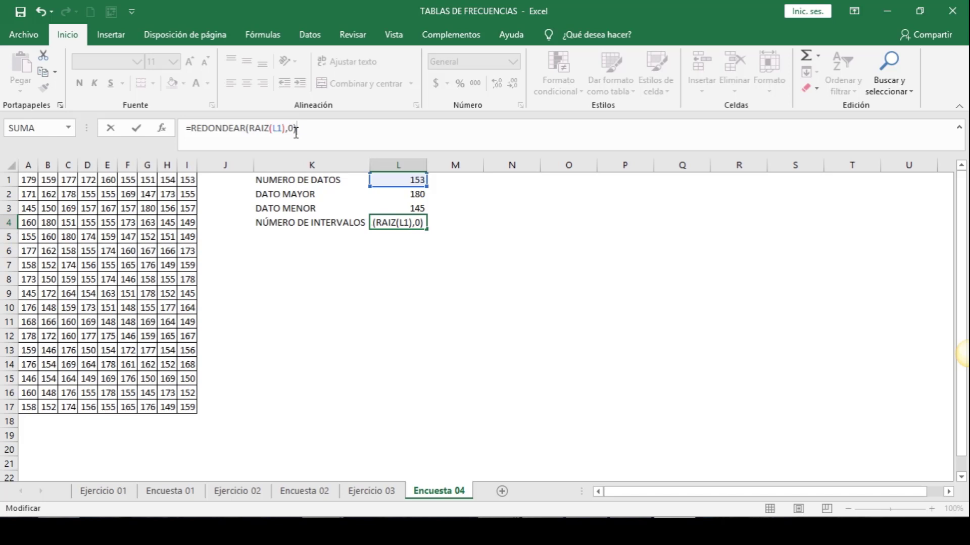
key("Return")
key("Up")
key("Return")
key("Up")
key("Return")
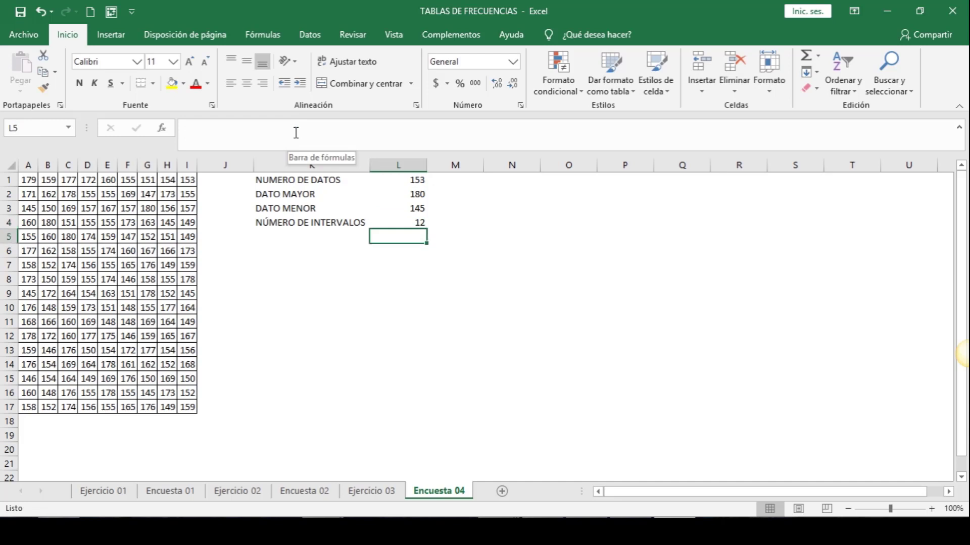
Examine the number-of-decimals argument in the REDONDEAR formula of L4, leaving the formula as it is
key("Up")
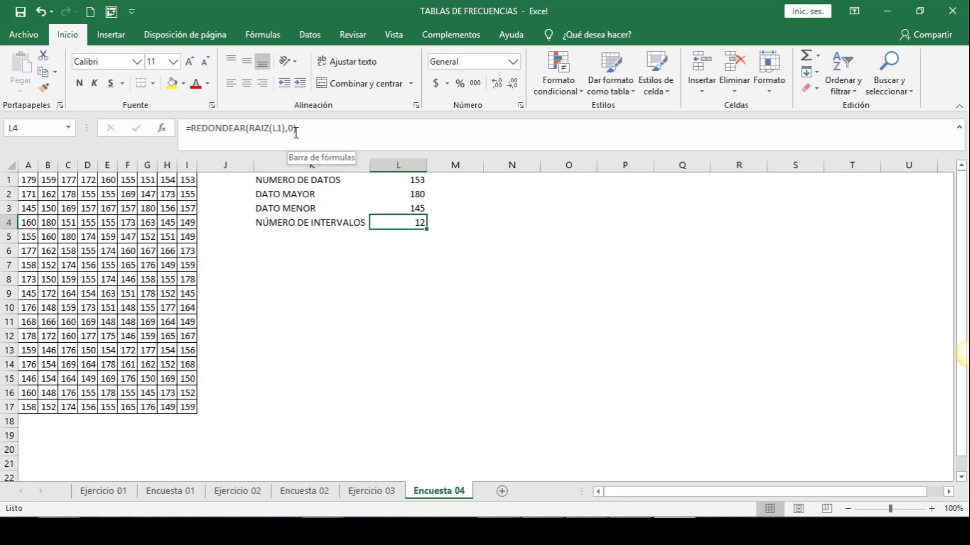
left_click(306, 132)
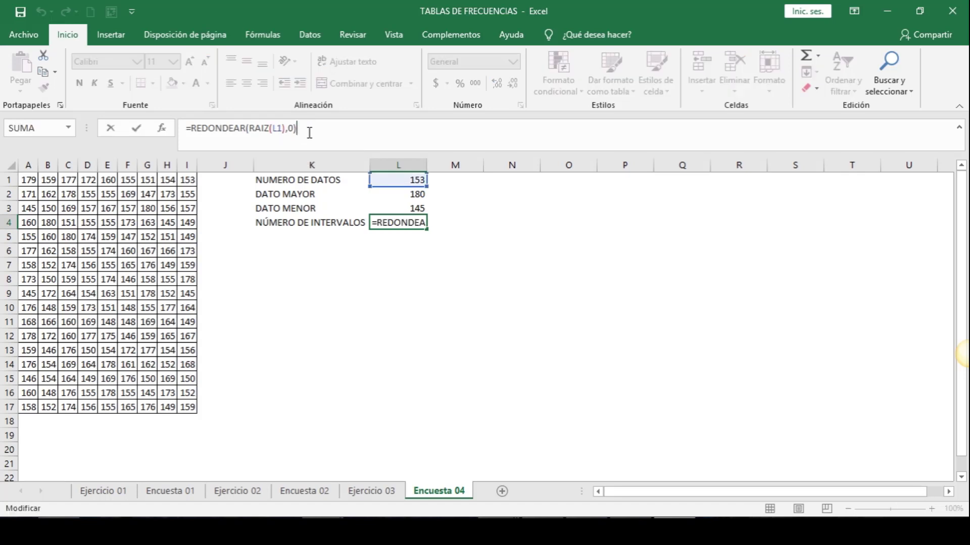
key("Left")
key("Left")
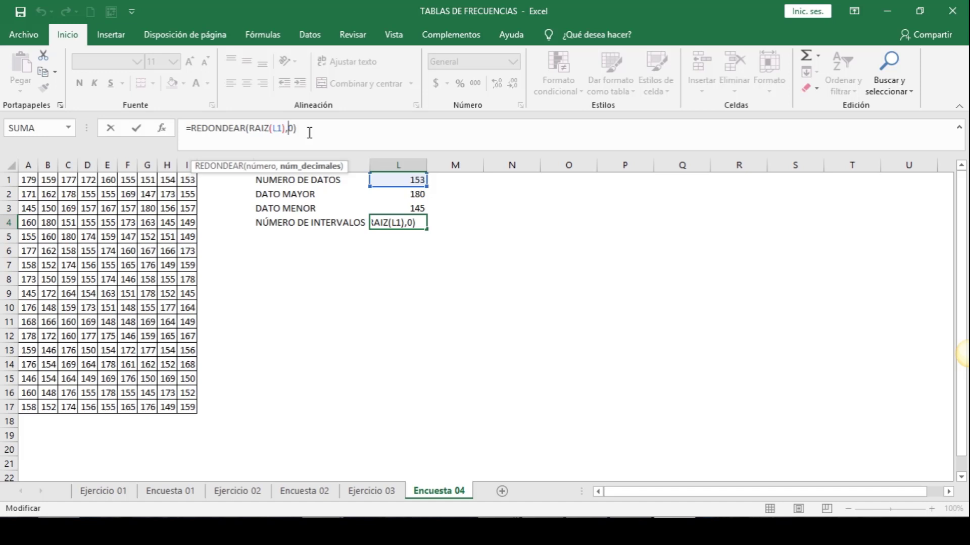
left_click(485, 291)
key("Escape")
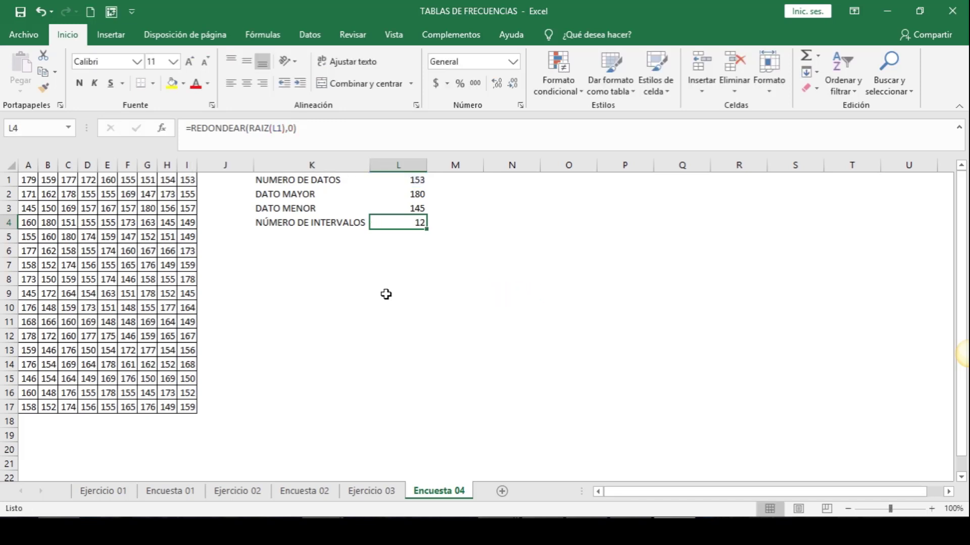
Enter the label RANGO in K5, below NÚMERO DE INTERVALOS
left_click(297, 236)
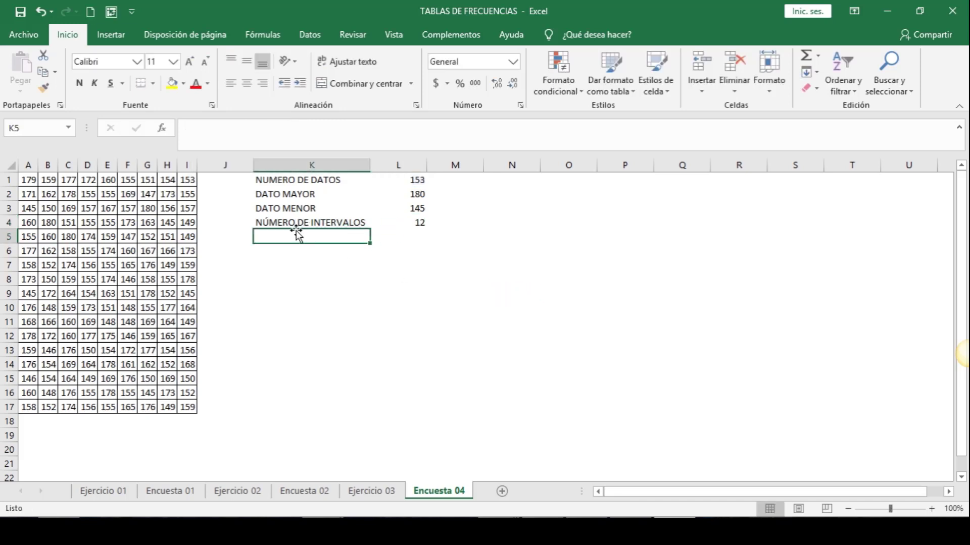
type("RANGO")
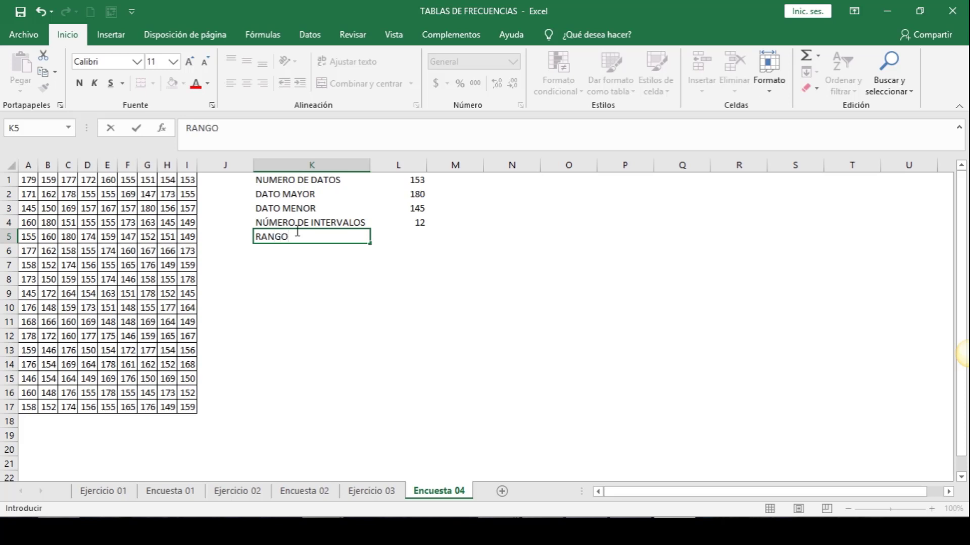
key("Tab")
Calculate the range in L5 as the largest minus the smallest value divided by the number of intervals, =(L2-L3)/L4
type("=(")
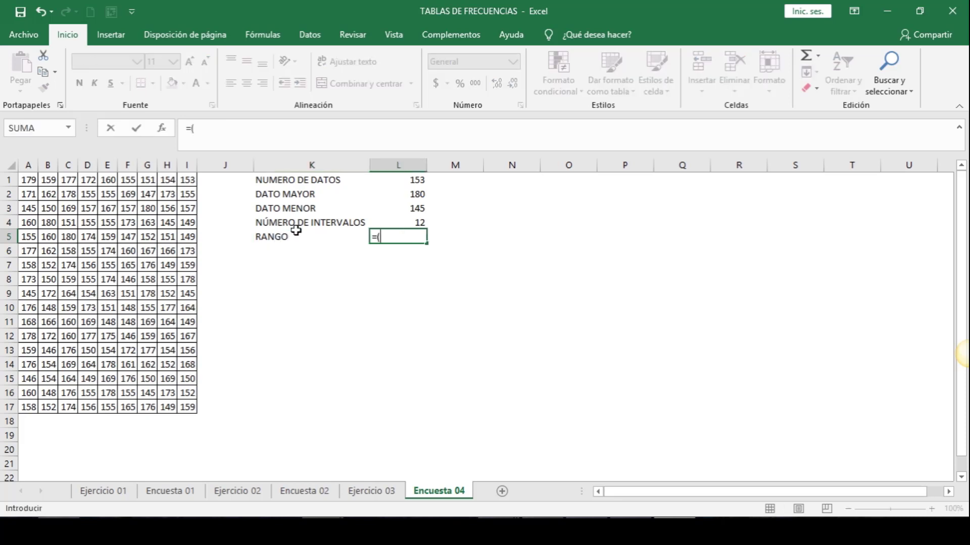
left_click(421, 194)
type("-")
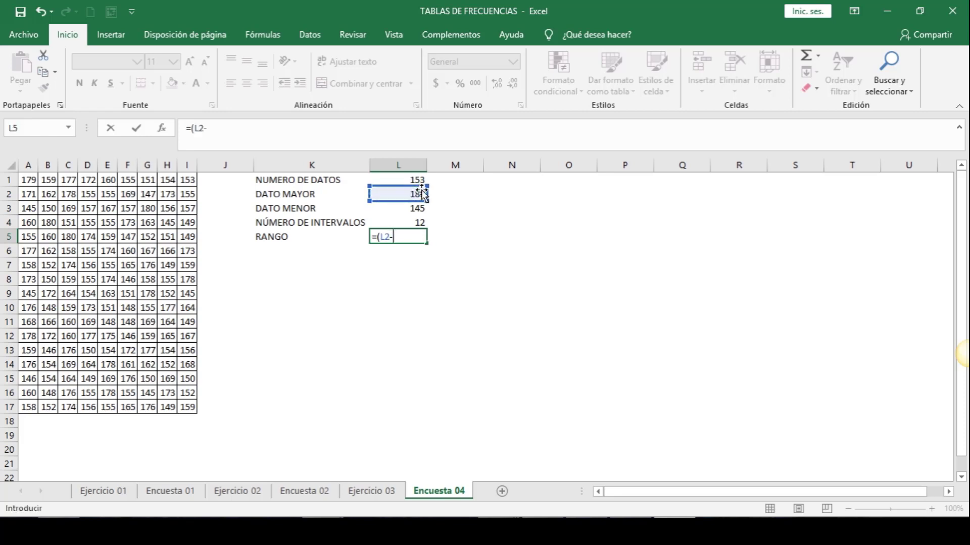
left_click(407, 208)
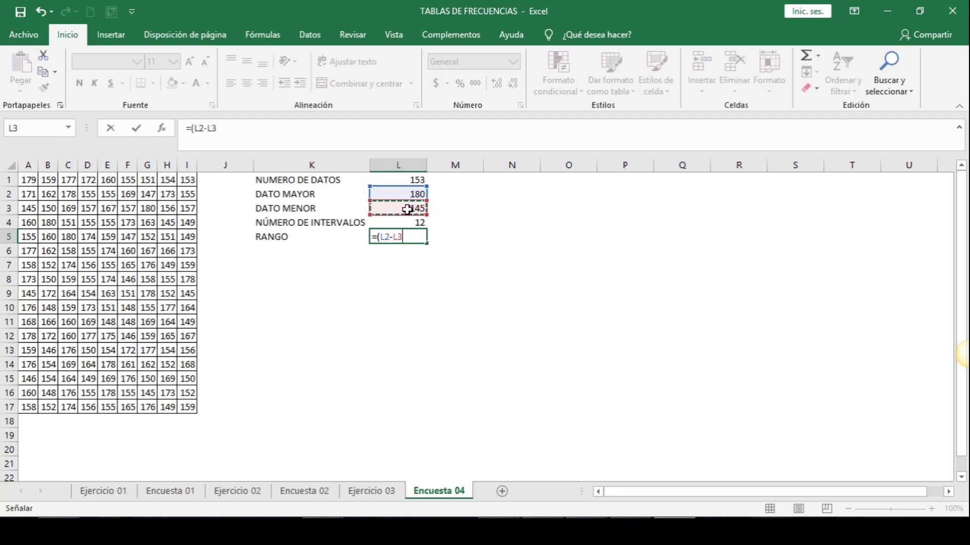
type(")/")
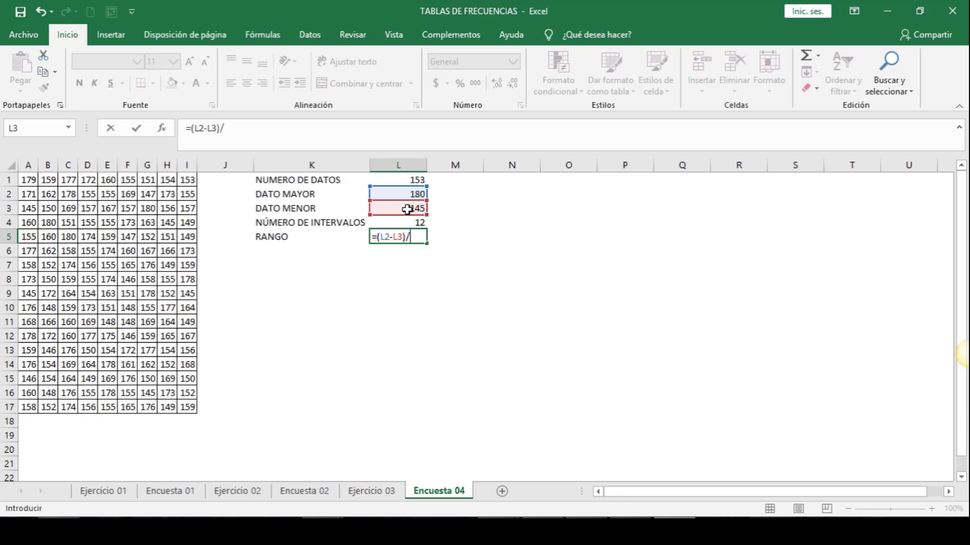
left_click(403, 223)
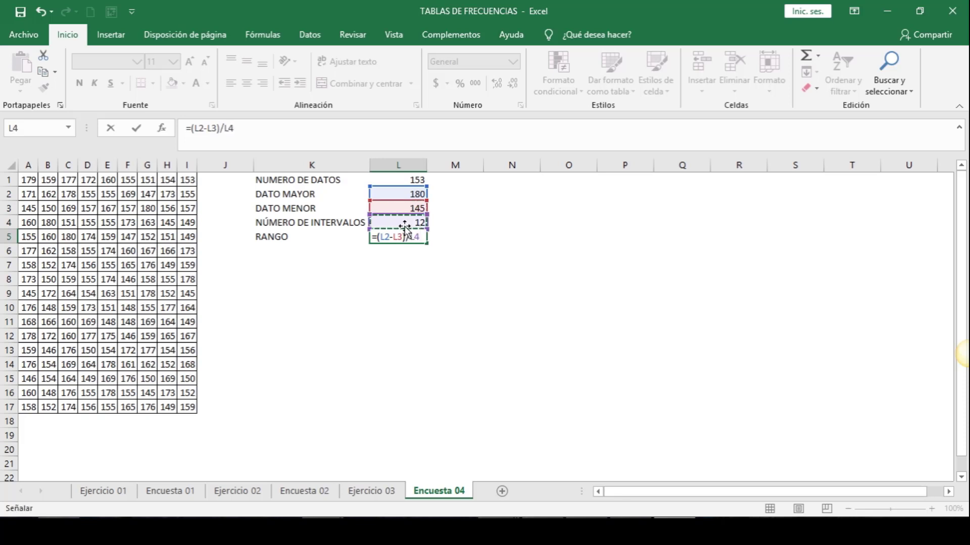
key("Return")
key("Up")
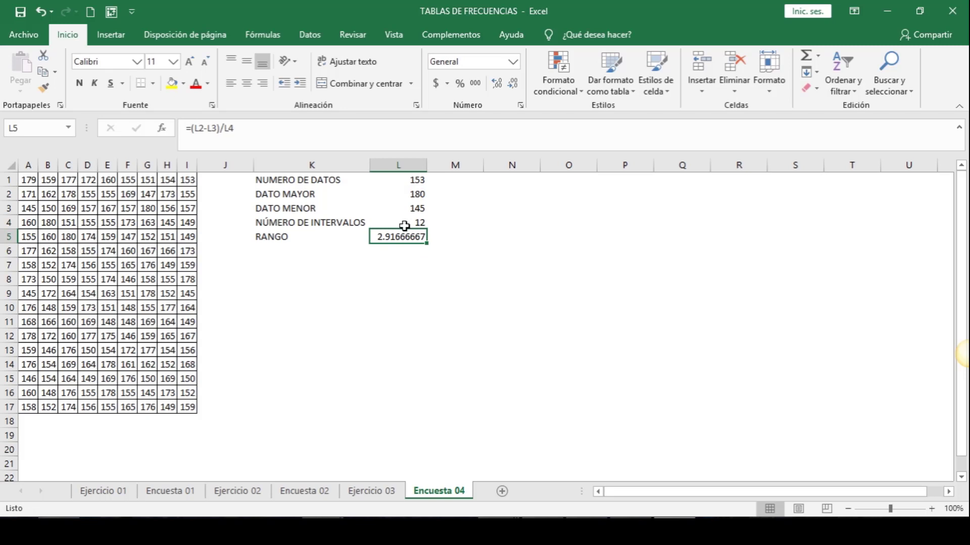
Round the range in L5 to three decimals with =REDONDEAR((L2-L3)/L4,3)
left_click(280, 132)
key("Left")
key("Left")
key("Left")
key("Left")
key("Left")
key("Left")
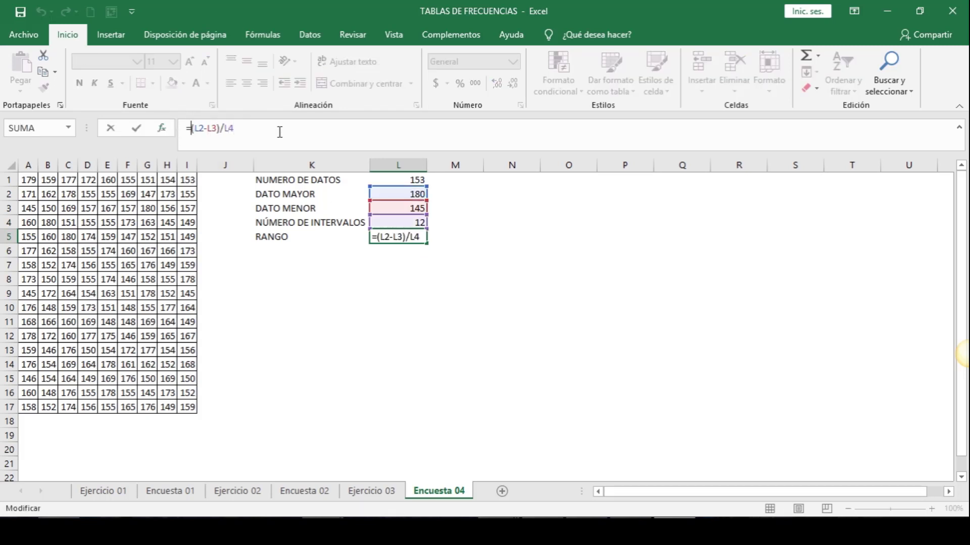
type("REDONDE")
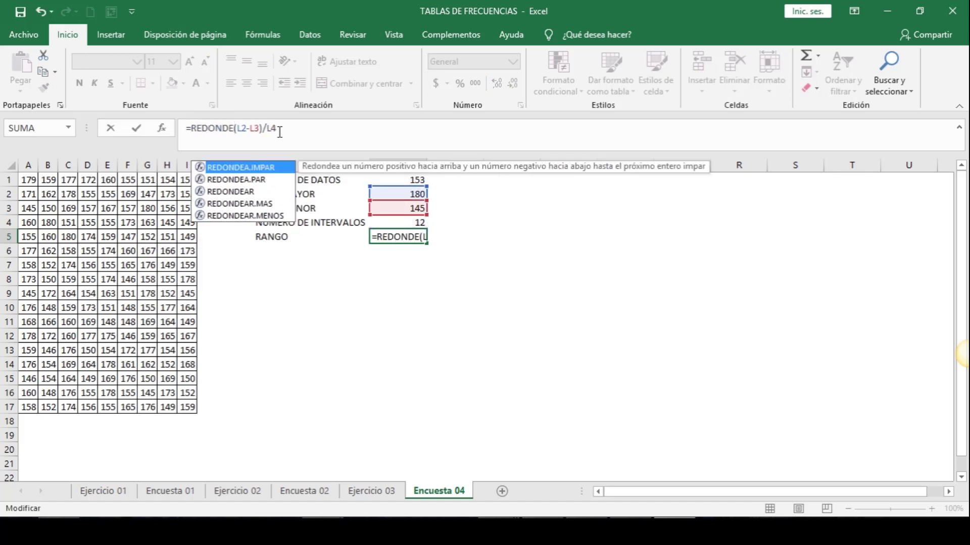
type("AR")
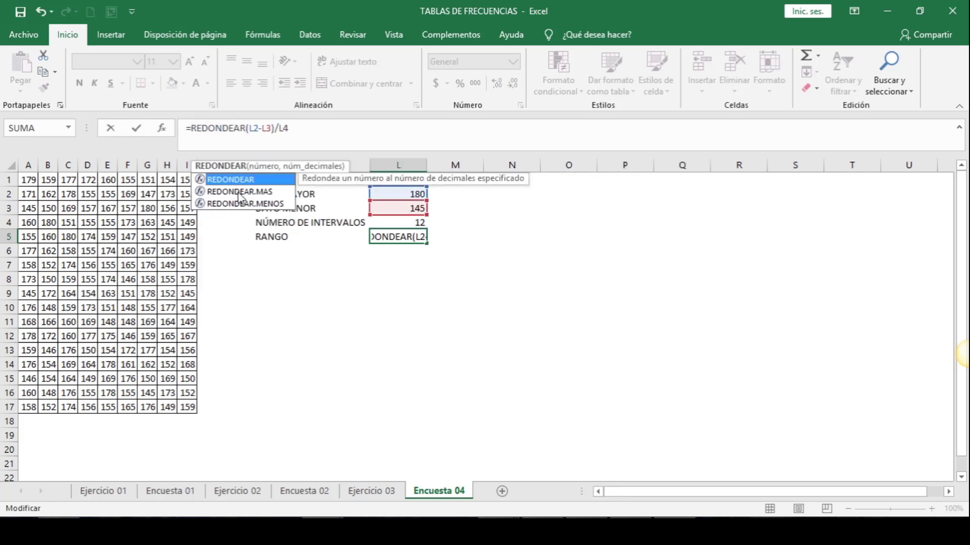
left_click(319, 130)
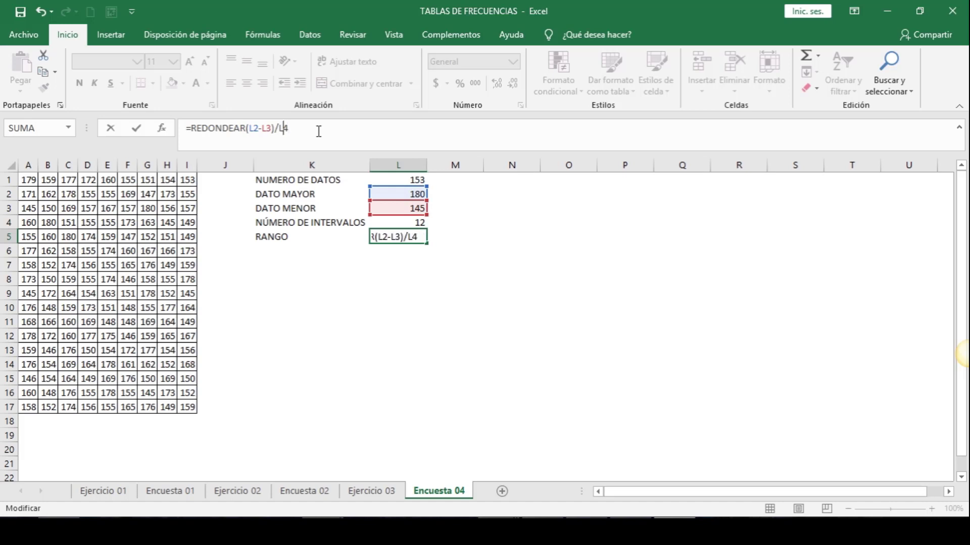
key("Left")
key("Left")
key("Left")
key("Left")
key("Left")
key("Left")
key("Left")
key("Left")
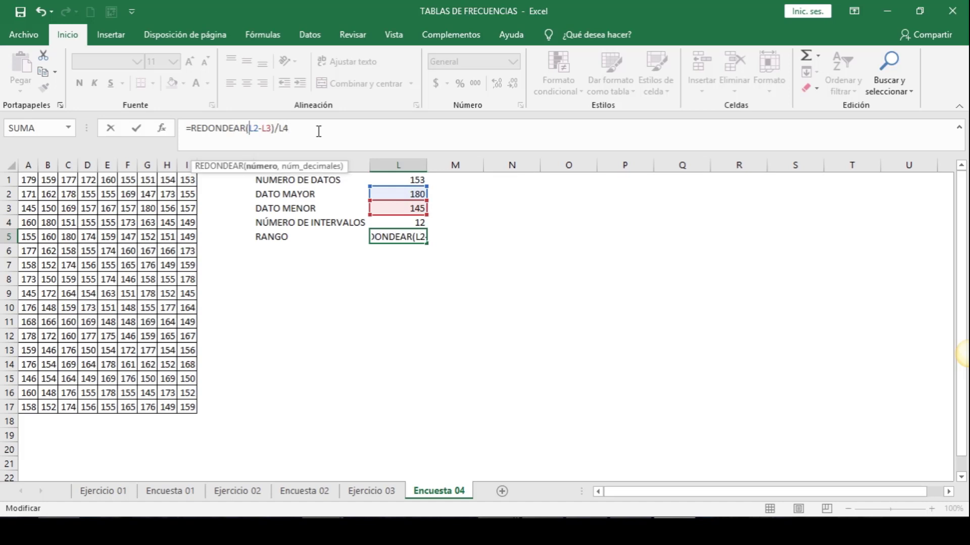
type("(")
key("Right")
key("Right")
key("Right")
key("Right")
key("Right")
key("Right")
key("Right")
key("Right")
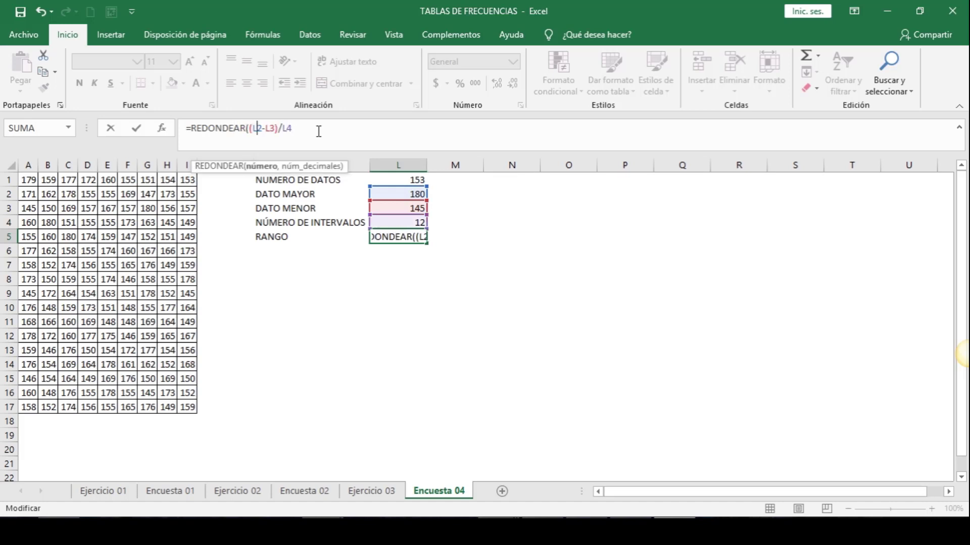
key("Right")
type(",3")
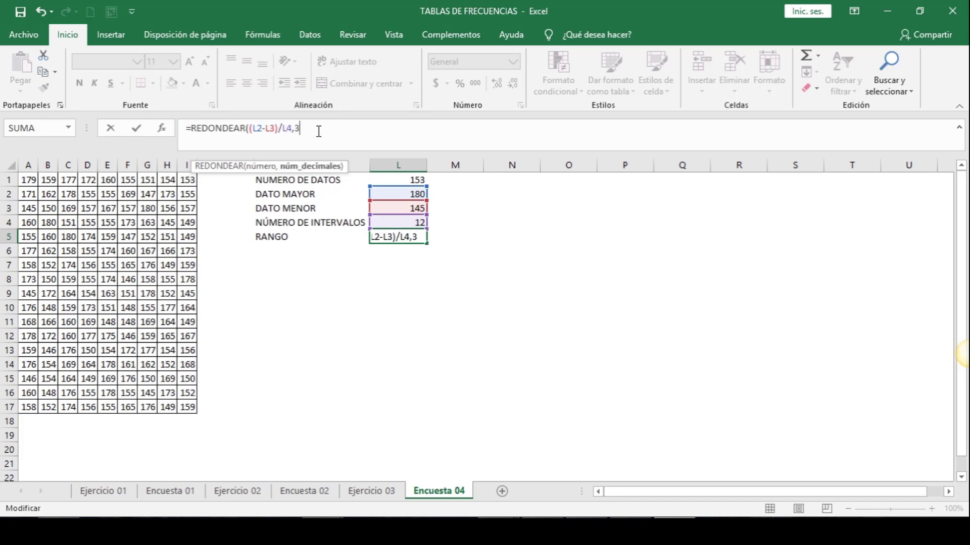
type(")")
key("Return")
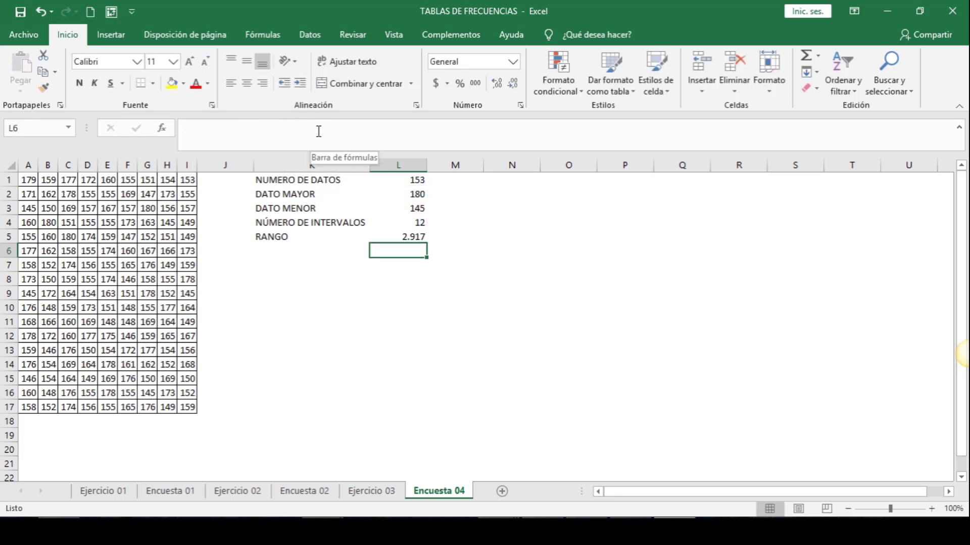
key("Up")
Add the label DIFERENCIA in K6 with the value 0.001 in L6
key("Down")
key("Left")
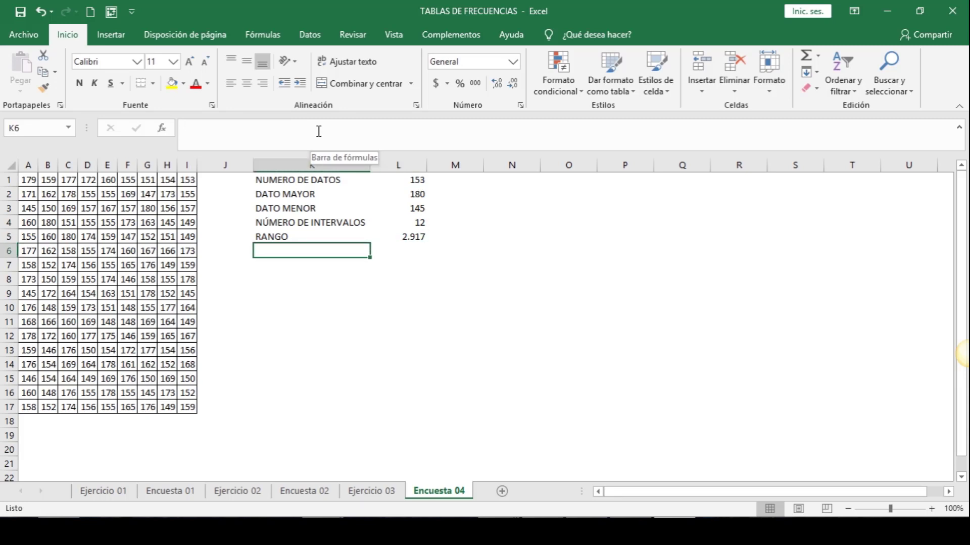
type("DIFERENCIA")
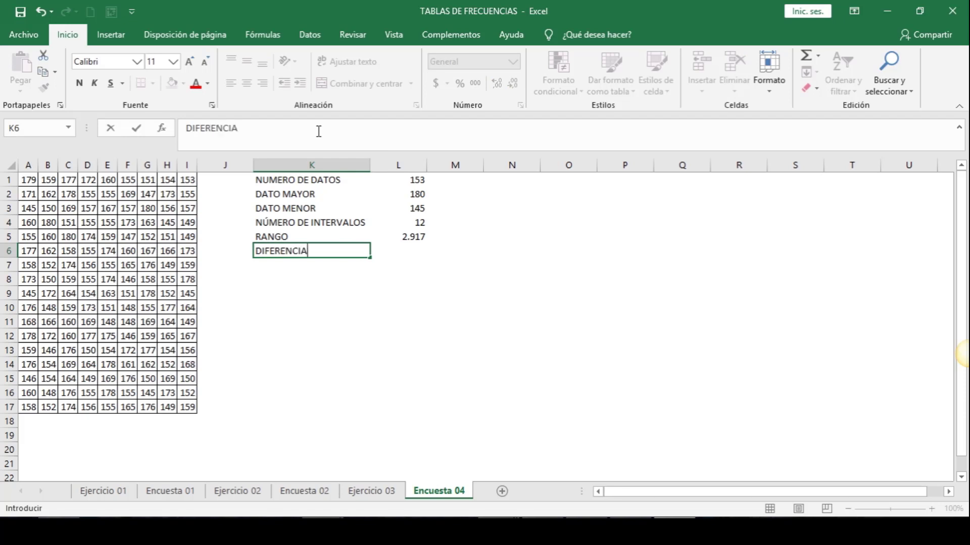
key("Right")
type("0")
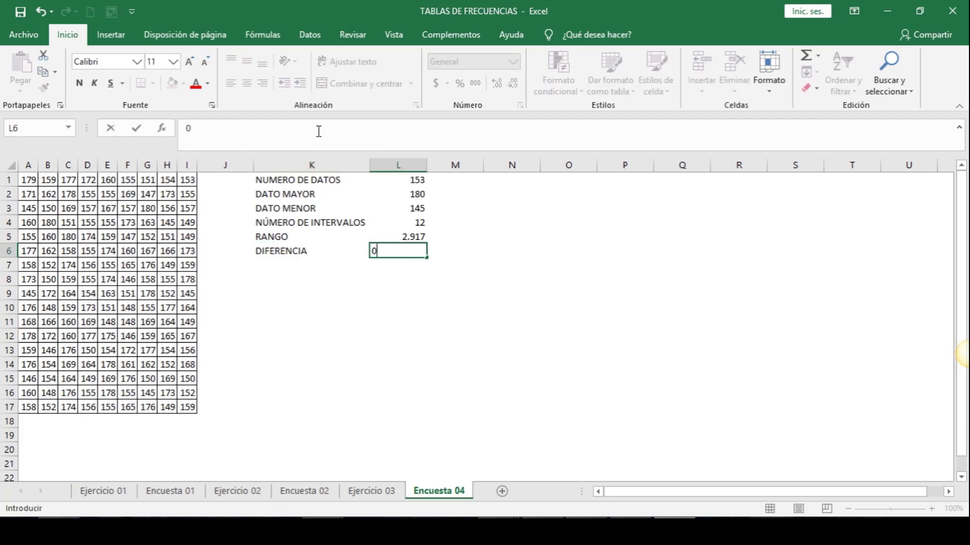
type(".001")
key("Return")
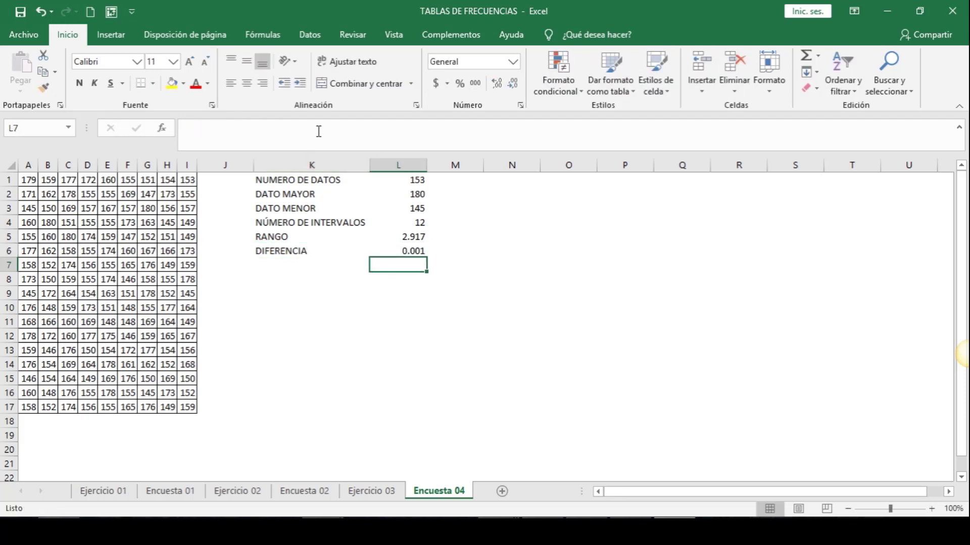
Apply all borders to the summary block K1:L6
left_click_drag(305, 180, 394, 248)
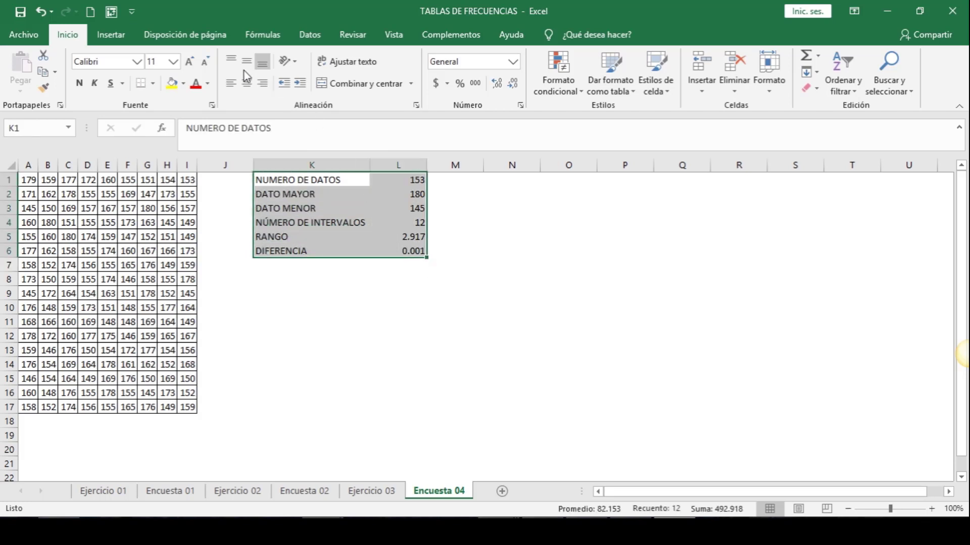
left_click(152, 84)
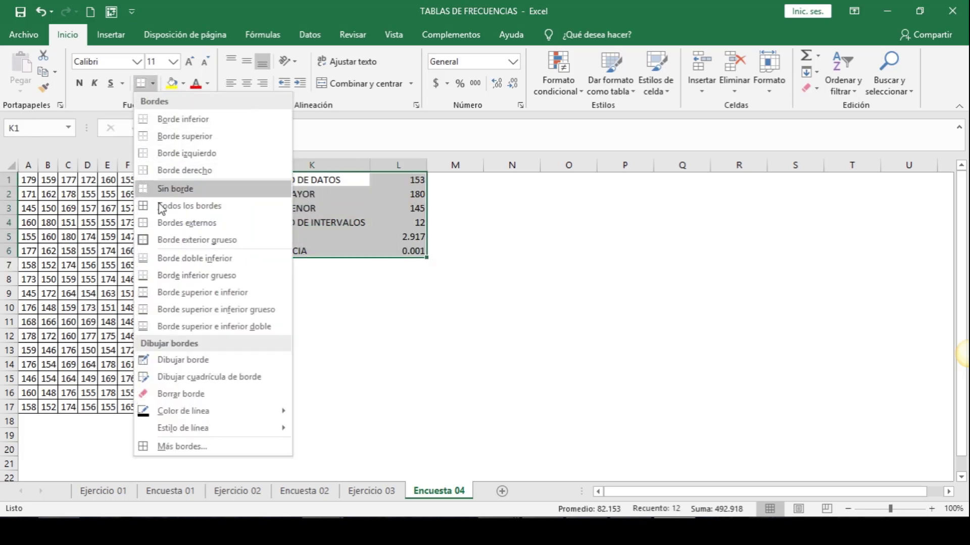
left_click(165, 208)
left_click(475, 265)
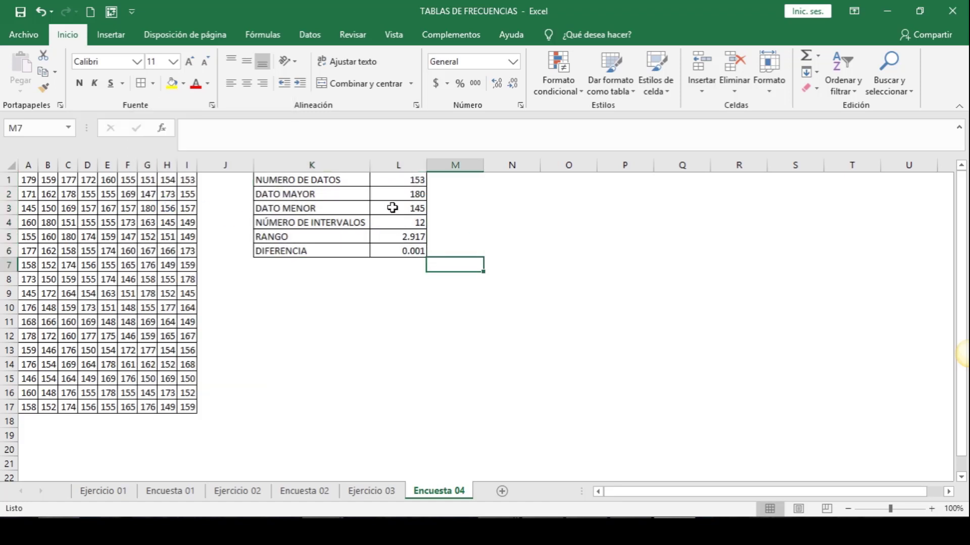
Fill the data count cell L1 with yellow
left_click(407, 182)
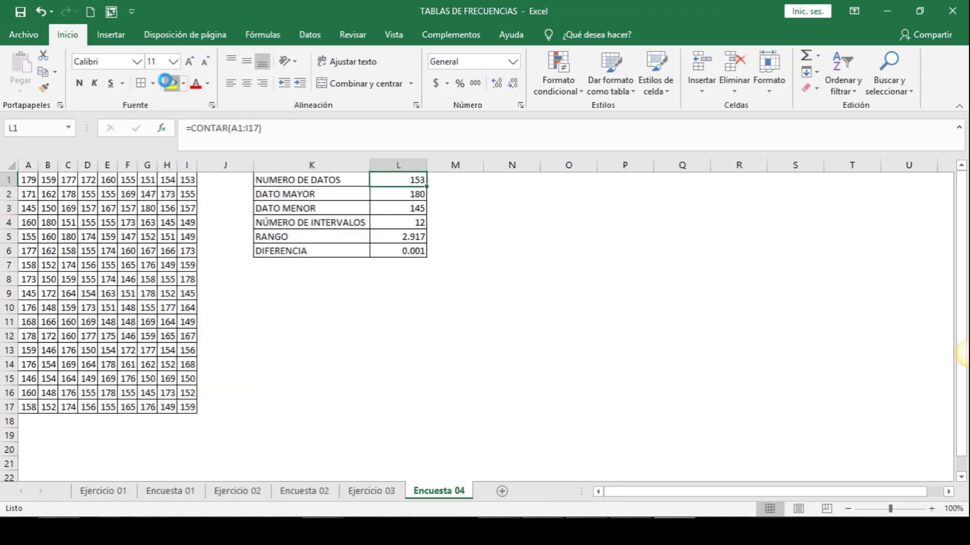
left_click(171, 83)
left_click(386, 319)
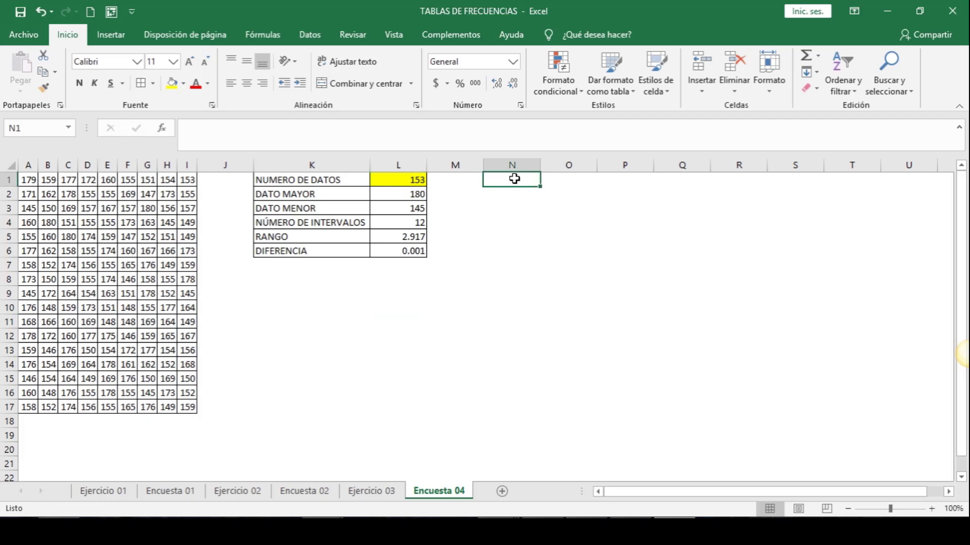
Add the header N in N1 and number the intervals from 1 to 12 down N2:N13
type("N")
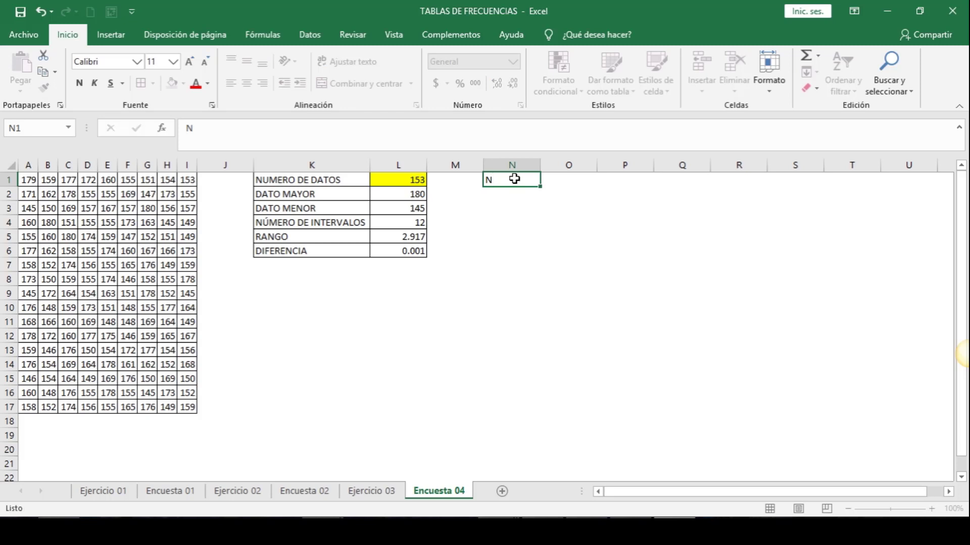
key("Return")
type("1")
key("Return")
type("2")
key("Return")
type("3")
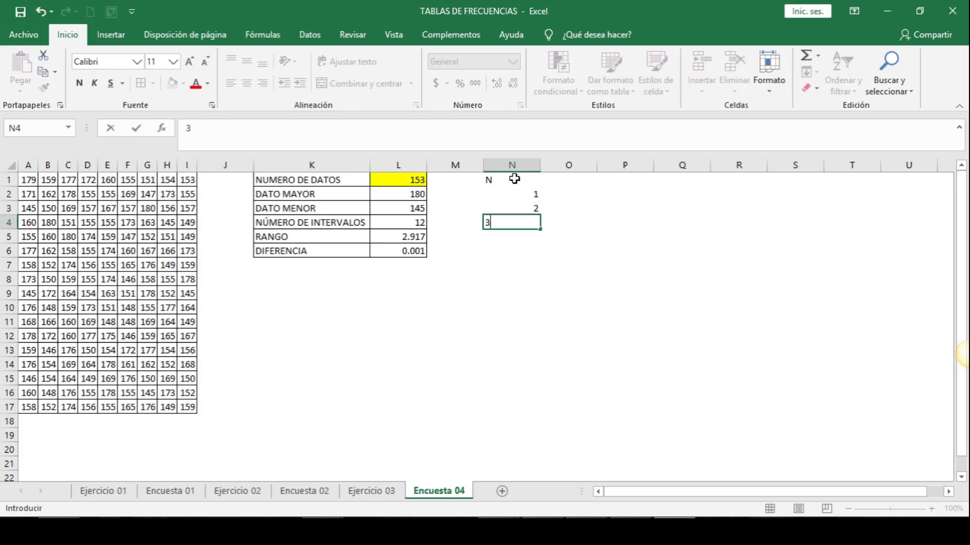
key("Return")
left_click_drag(519, 191, 530, 354)
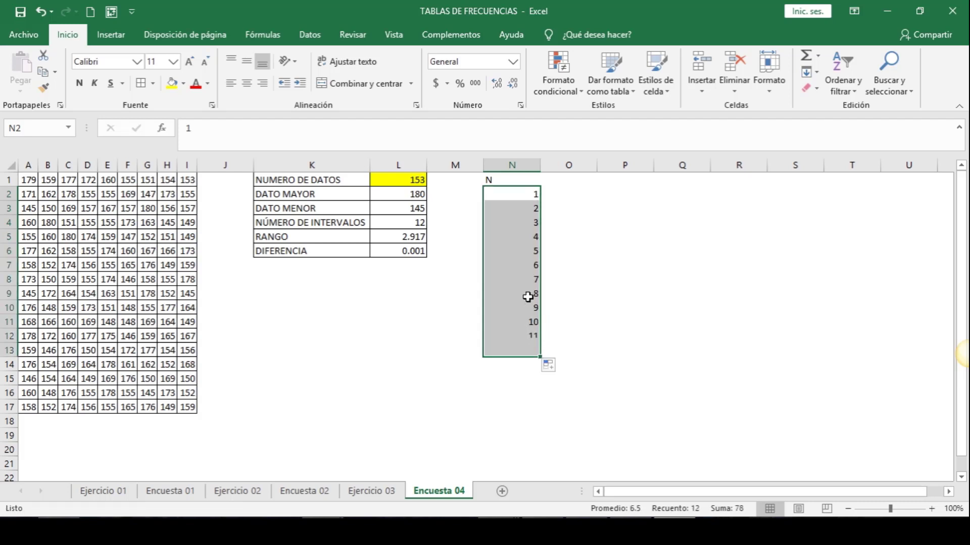
Center the contents of column N and autofit its width
left_click(511, 165)
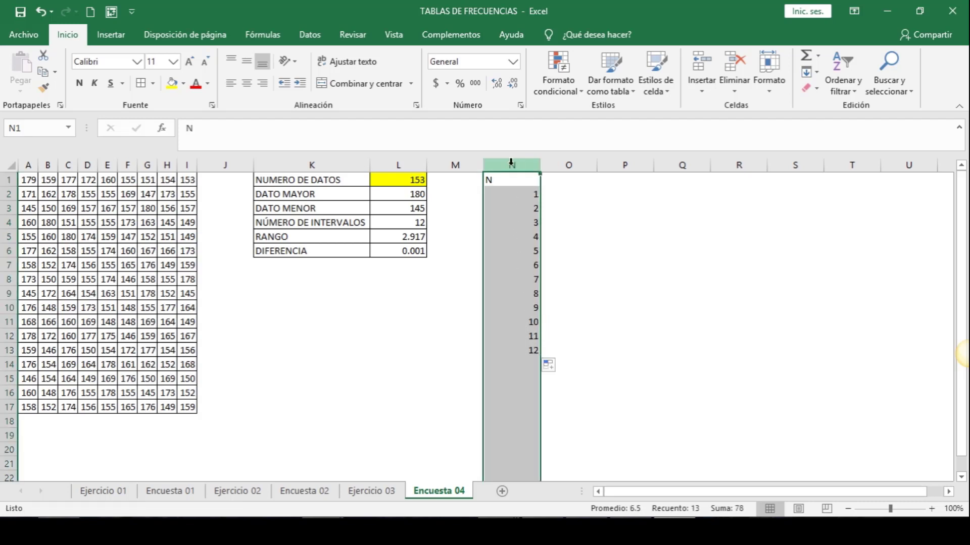
left_click(247, 83)
double_click(541, 165)
left_click(547, 254)
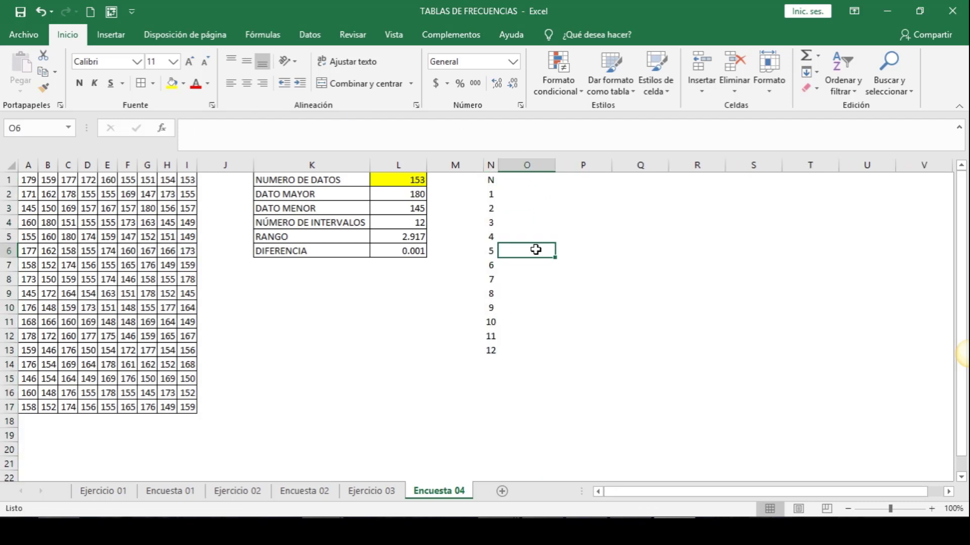
Add the header L.I in O1 and link the first lower limit in O2 to the smallest value with =L3
left_click(519, 181)
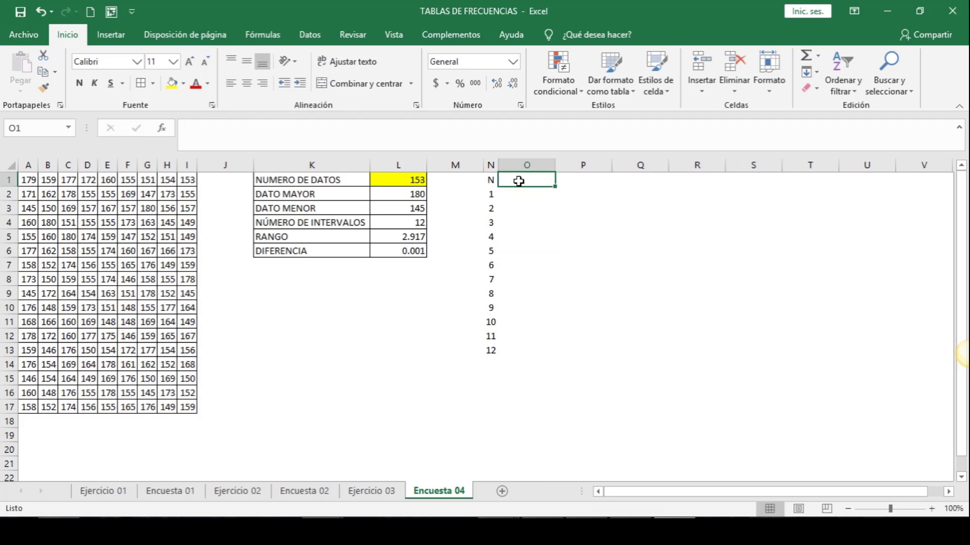
type("L.I")
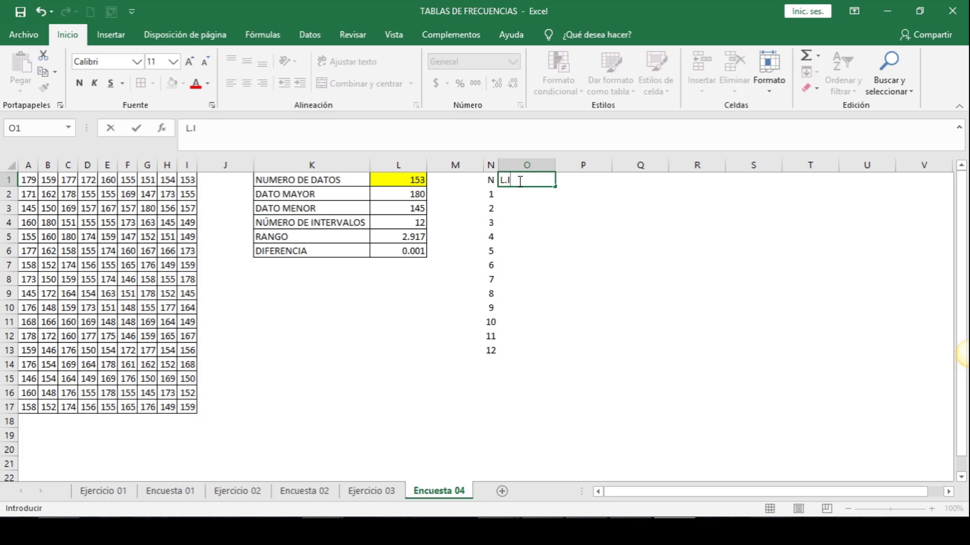
key("Return")
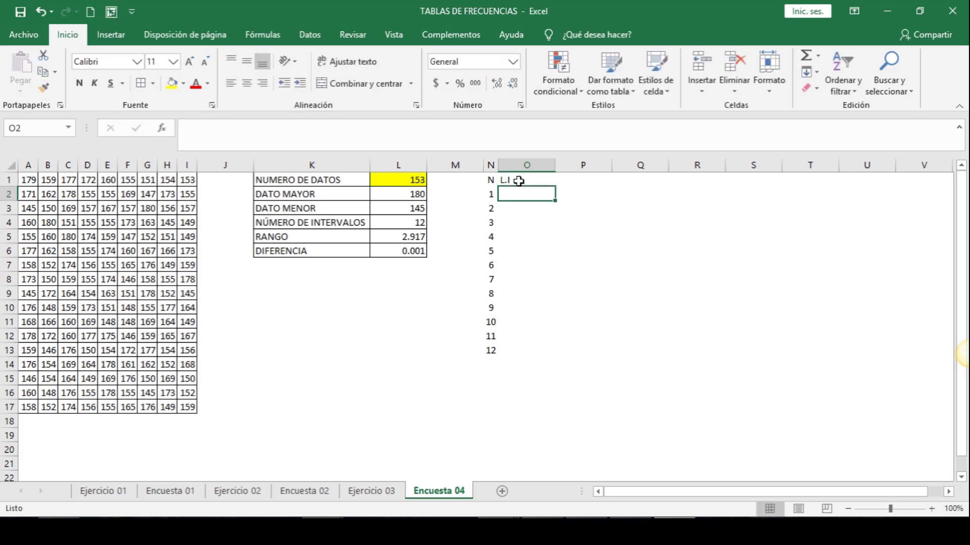
type("=")
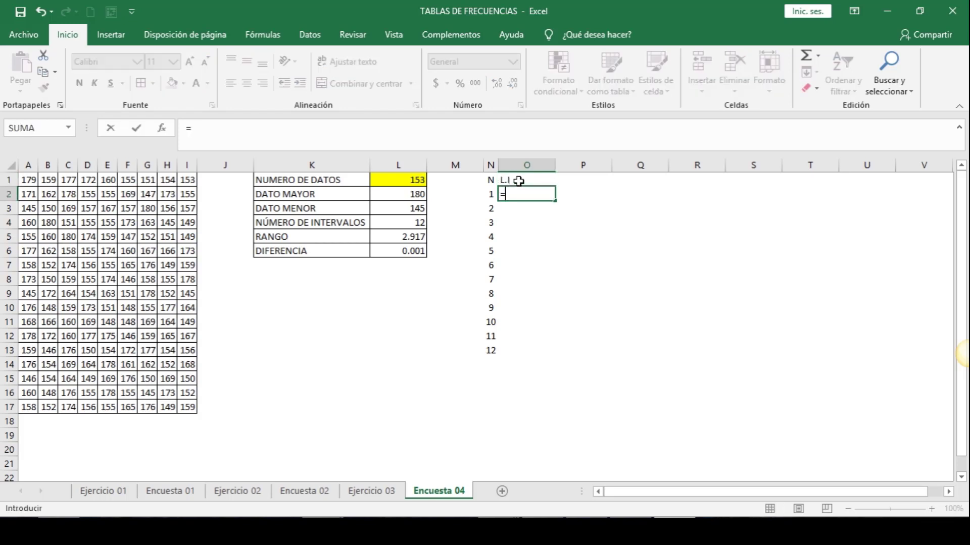
left_click(387, 209)
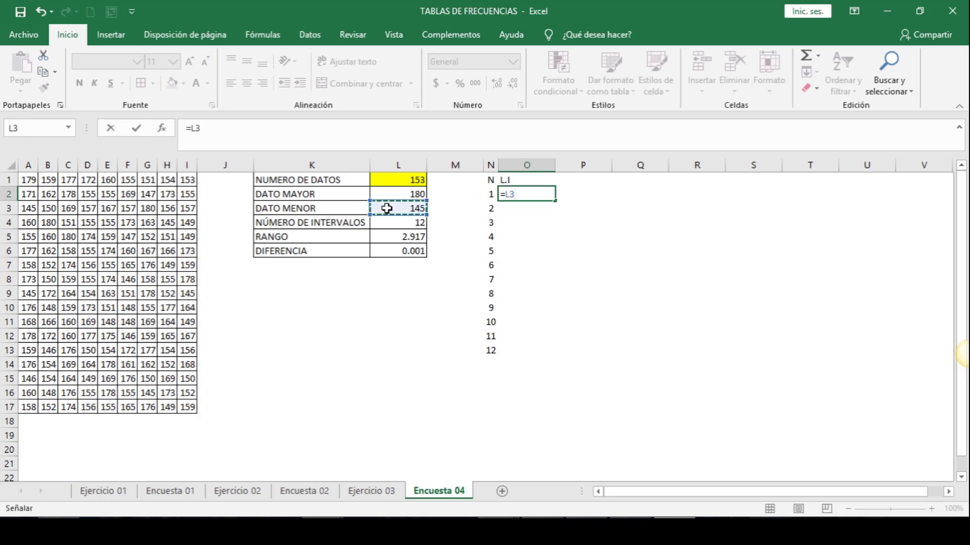
key("Return")
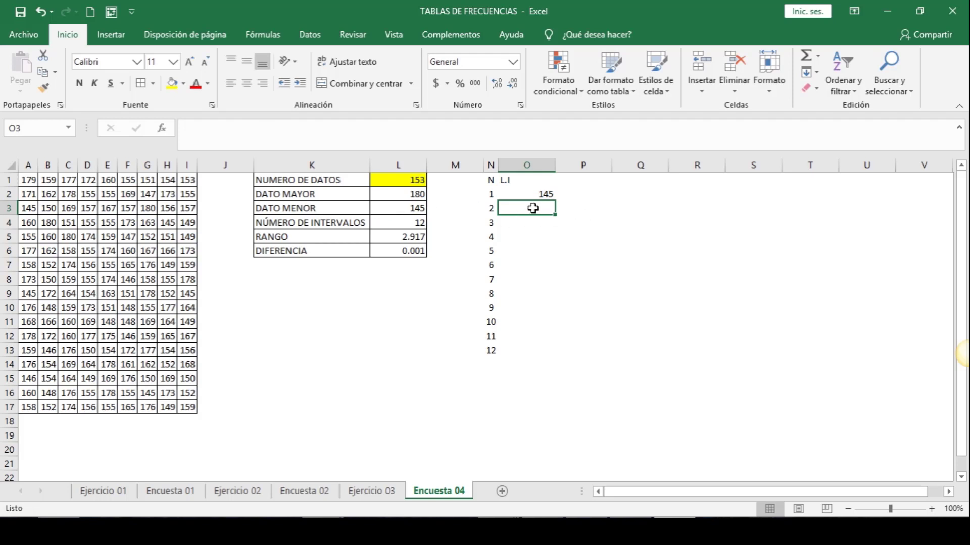
Calculate the second lower limit in O3 with =O2+L$5 and fill the formula down to O13
type("=")
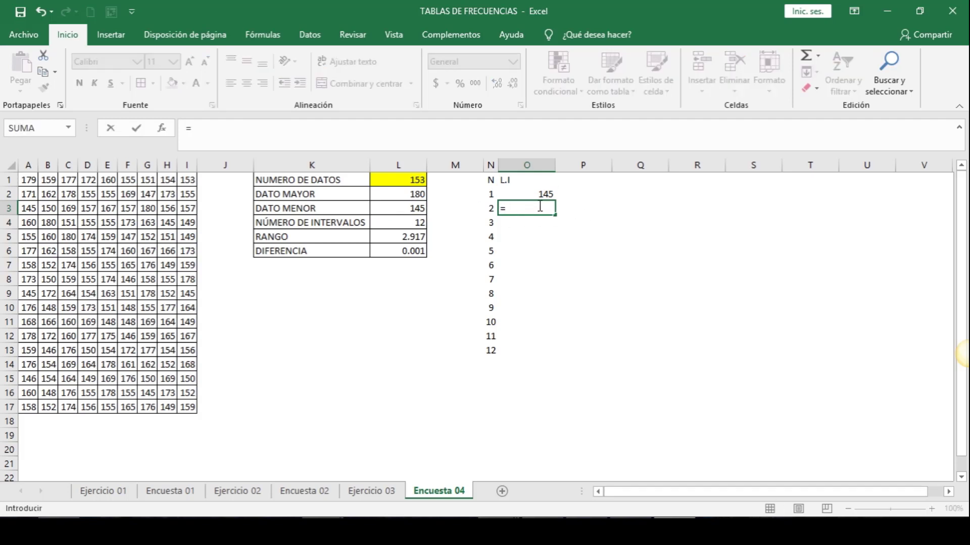
left_click(539, 190)
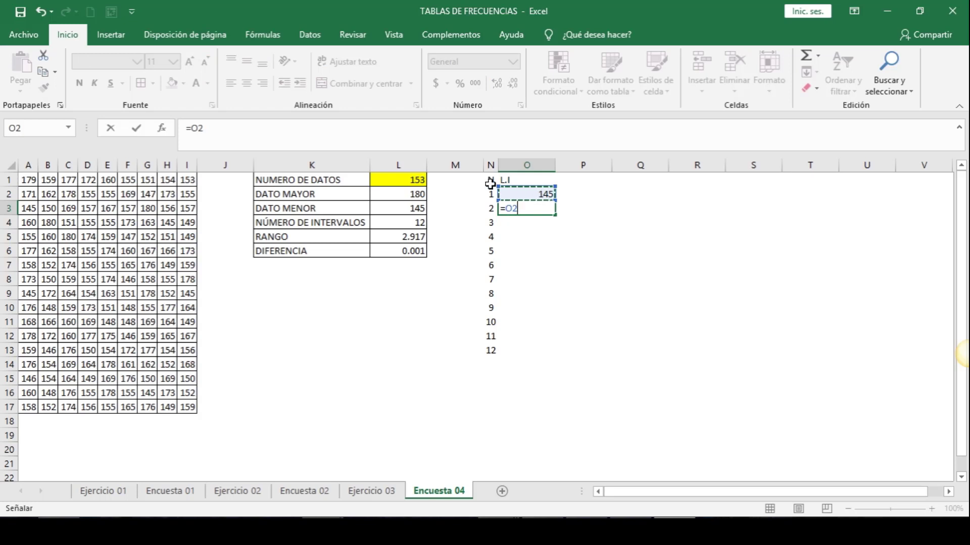
left_click(380, 137)
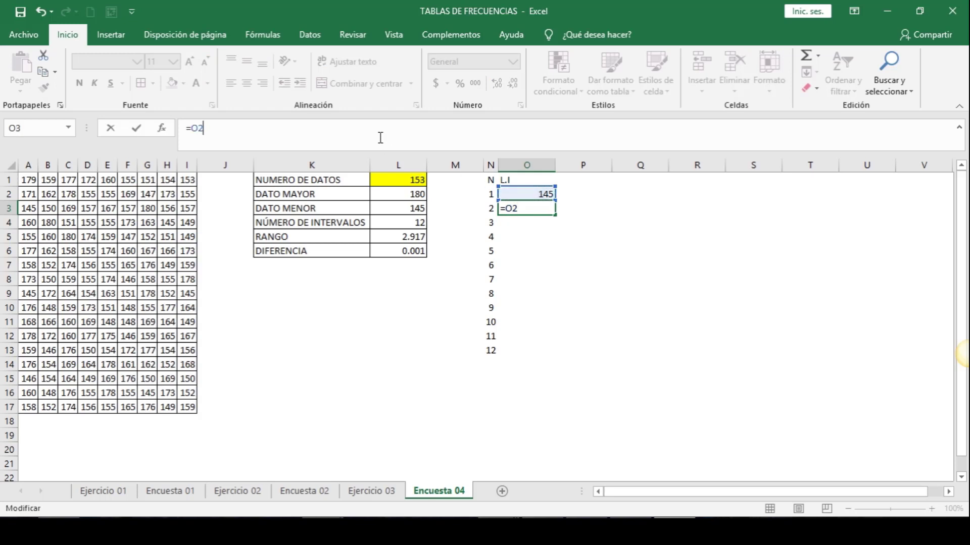
left_click(399, 238)
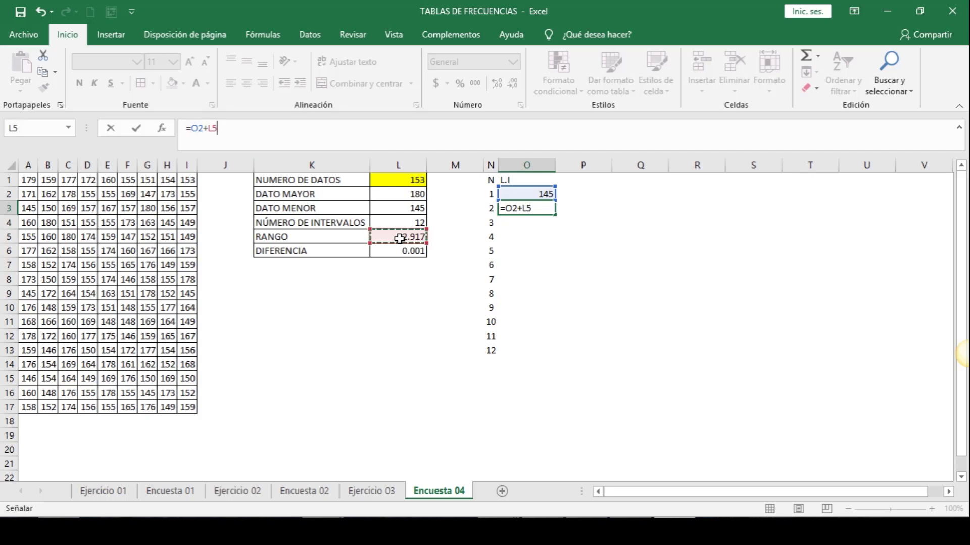
left_click(268, 132)
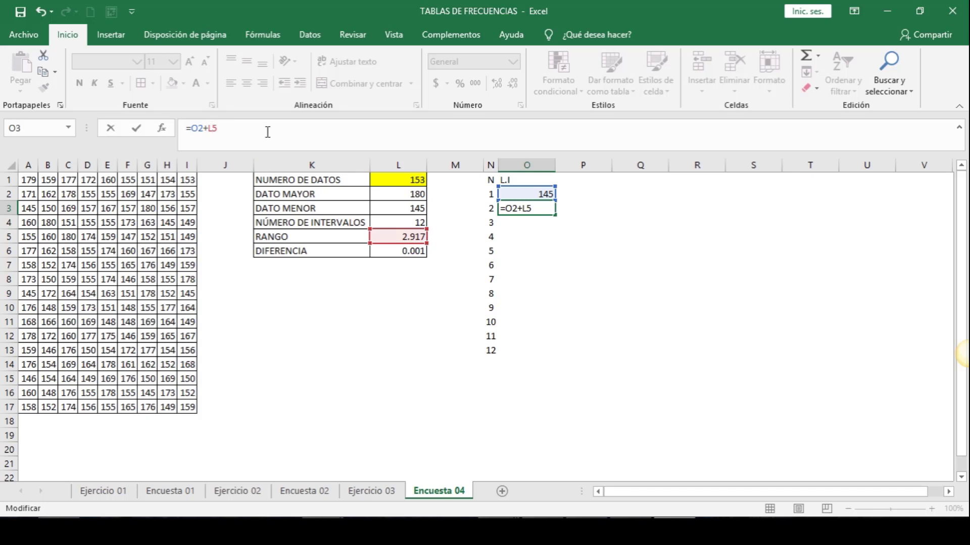
type("$")
key("Return")
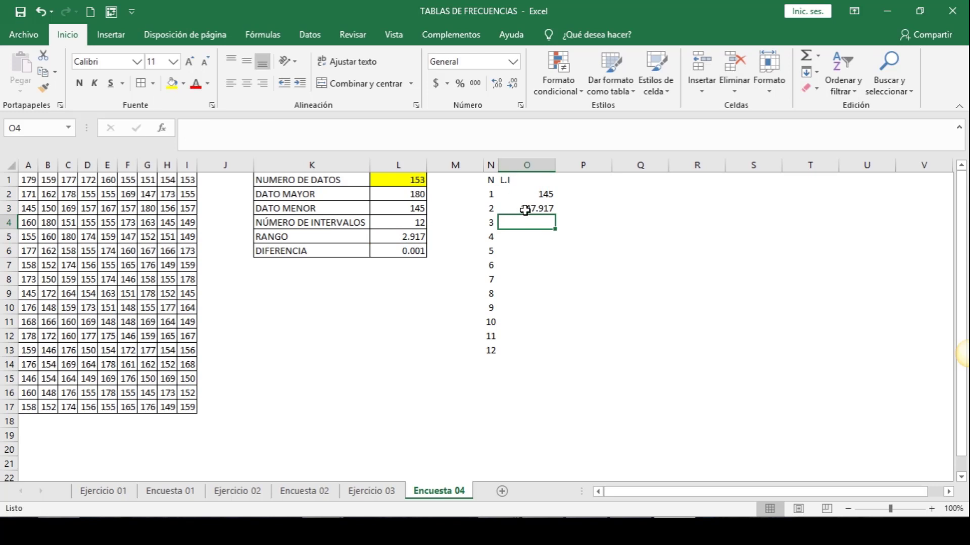
left_click(524, 211)
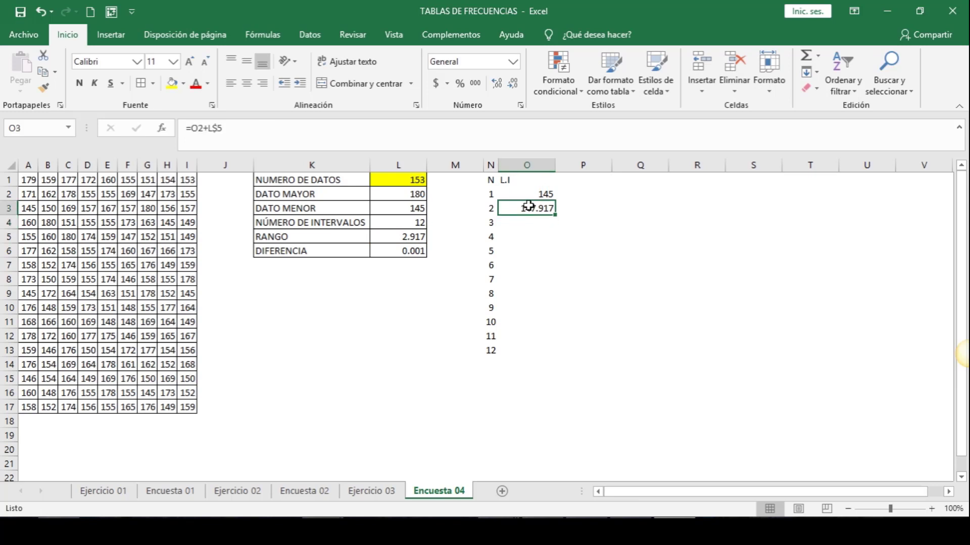
double_click(554, 219)
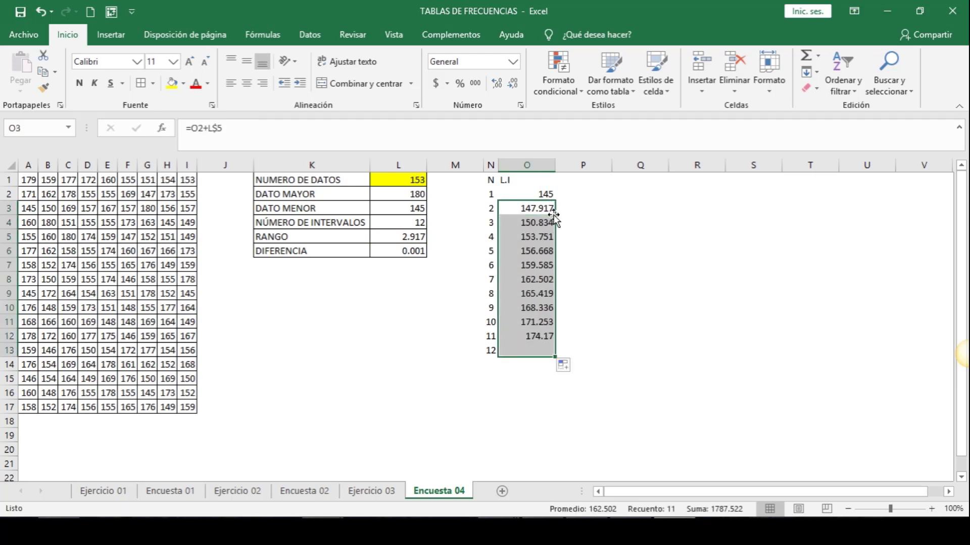
left_click(665, 321)
Autofit the width of the lower limit column O
left_click(529, 161)
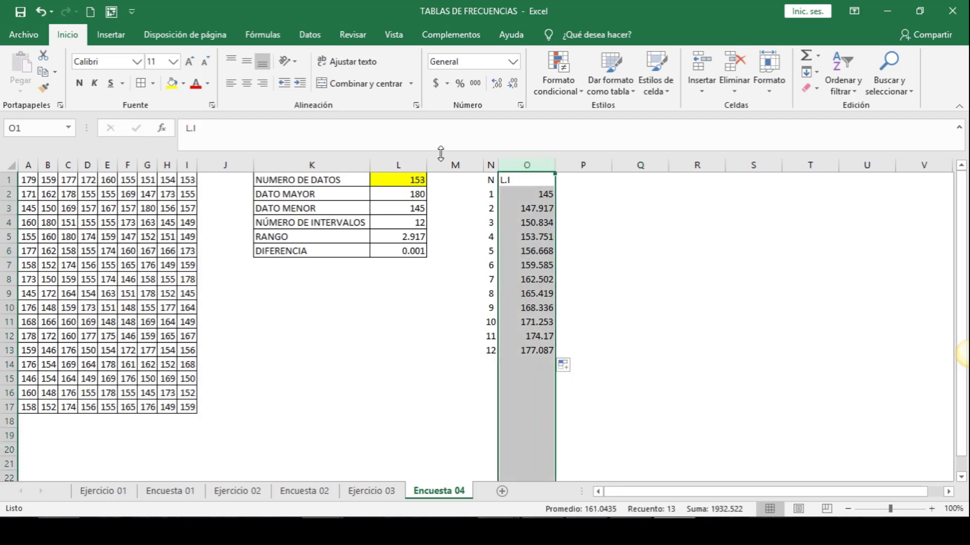
double_click(554, 165)
left_click(580, 226)
Add the header L.S for the upper limits in P1
left_click(561, 180)
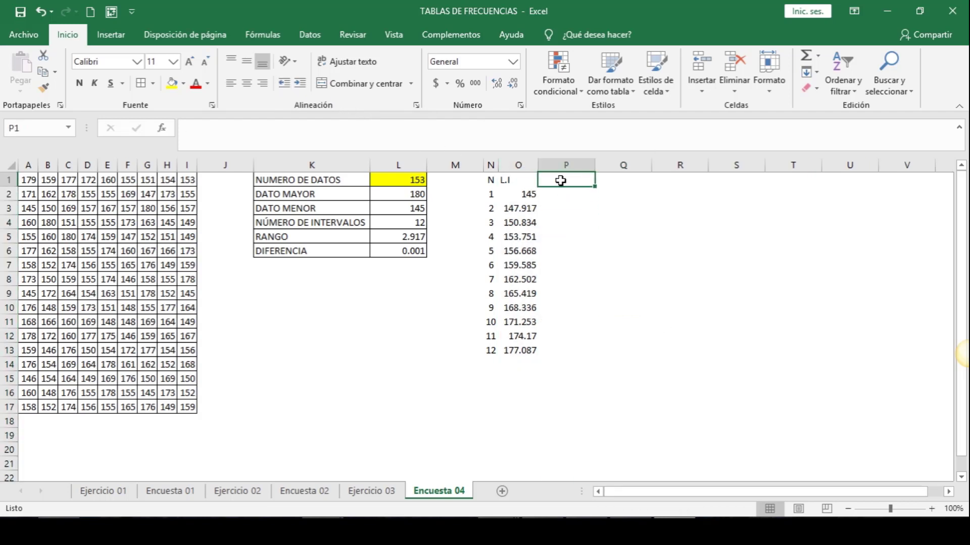
type("L")
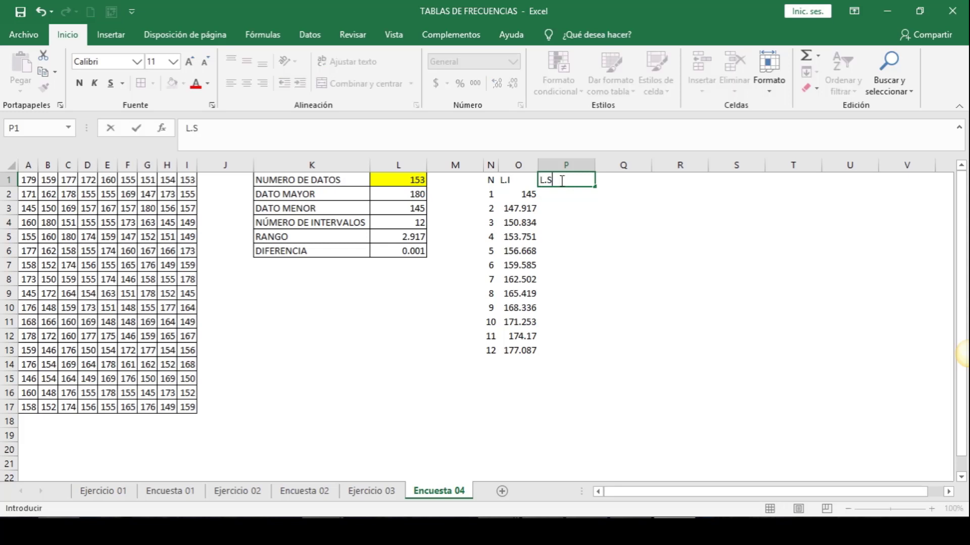
type(".S")
key("Return")
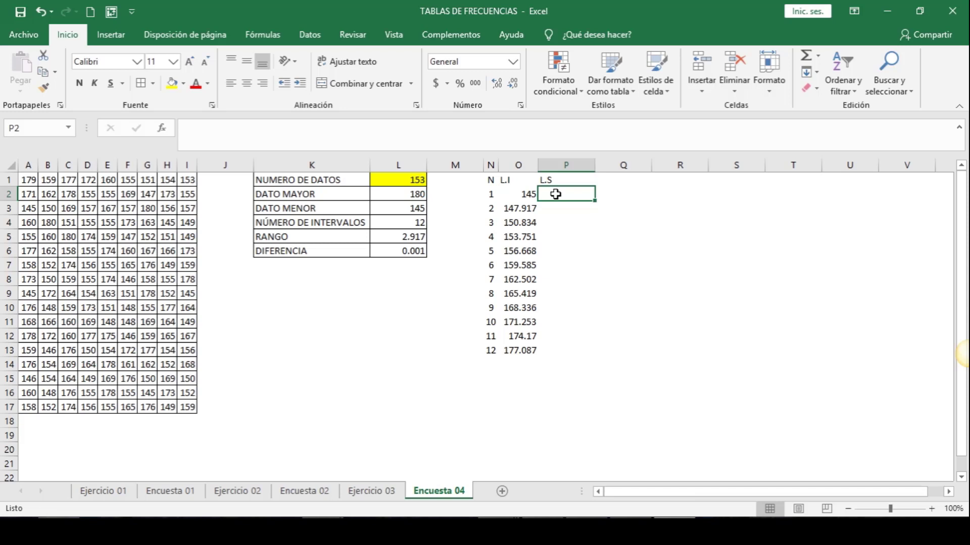
Calculate the first upper limit in P2 with =O3-L$6 and fill the formula down to P13
left_click(410, 249)
left_click(555, 247)
left_click(558, 190)
type("=")
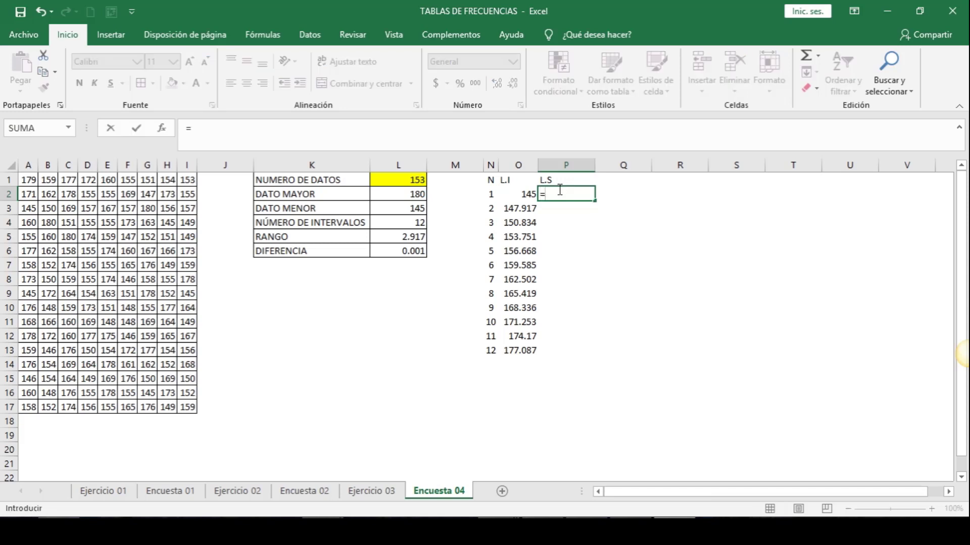
left_click(520, 207)
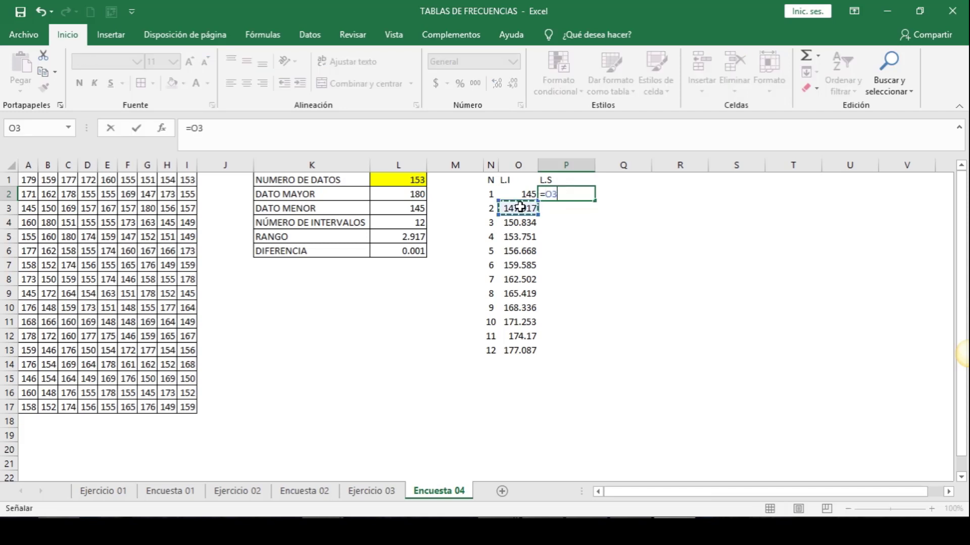
type("-")
left_click(412, 250)
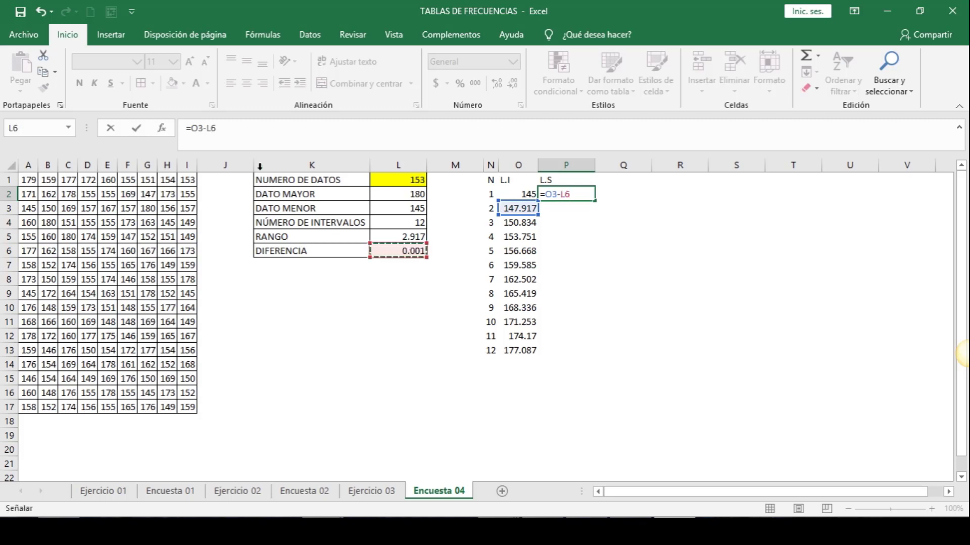
left_click(214, 127)
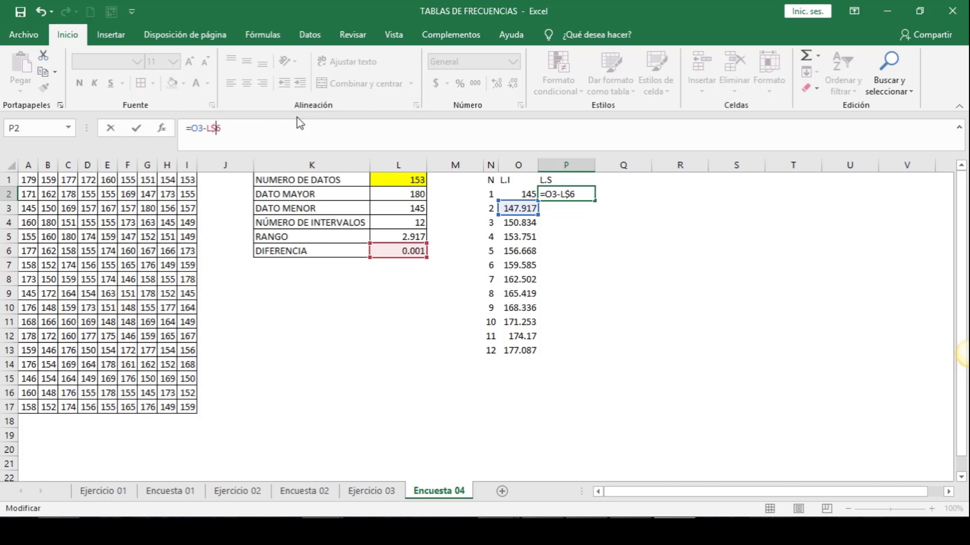
key("Return")
left_click(565, 193)
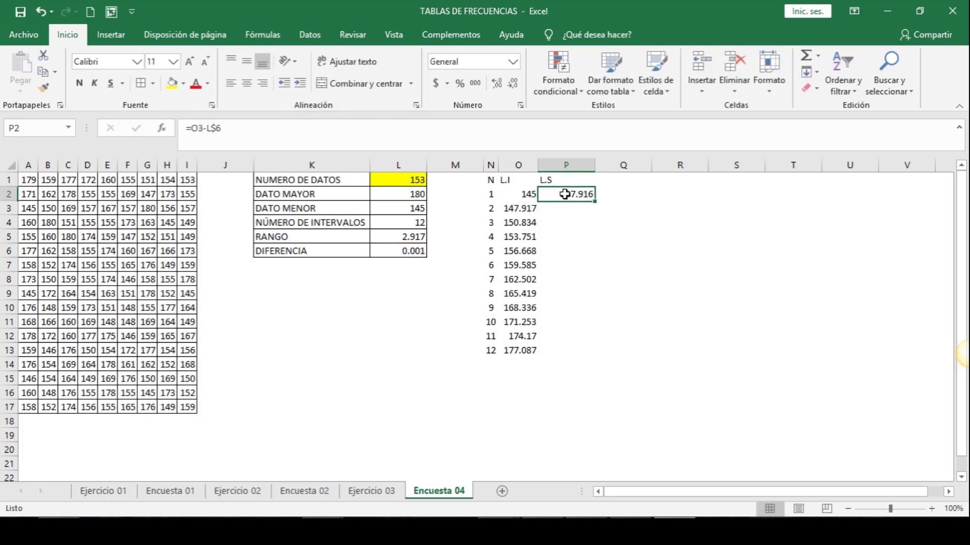
left_click_drag(595, 202, 600, 358)
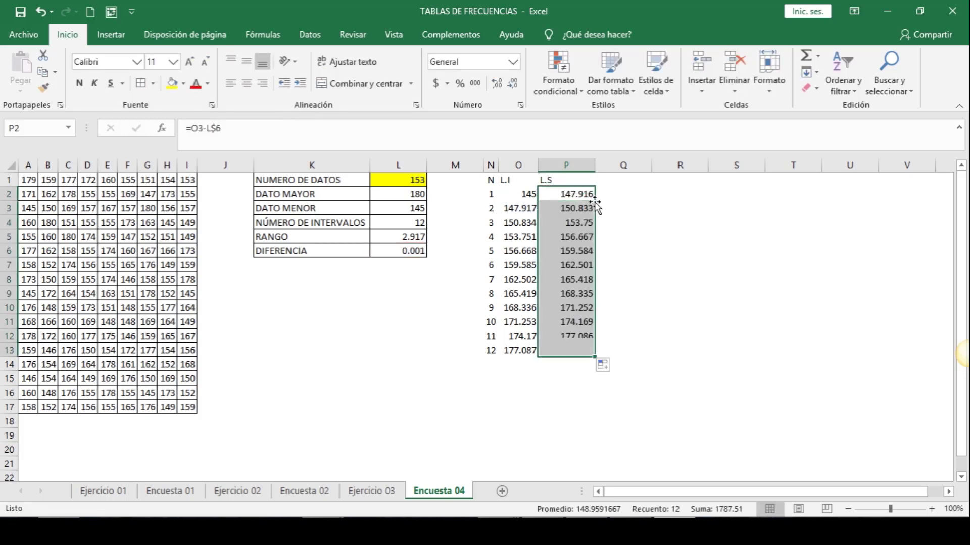
left_click(610, 350)
Fill the last upper limit cell P13 with yellow and replace its formula with =L2
left_click(569, 353)
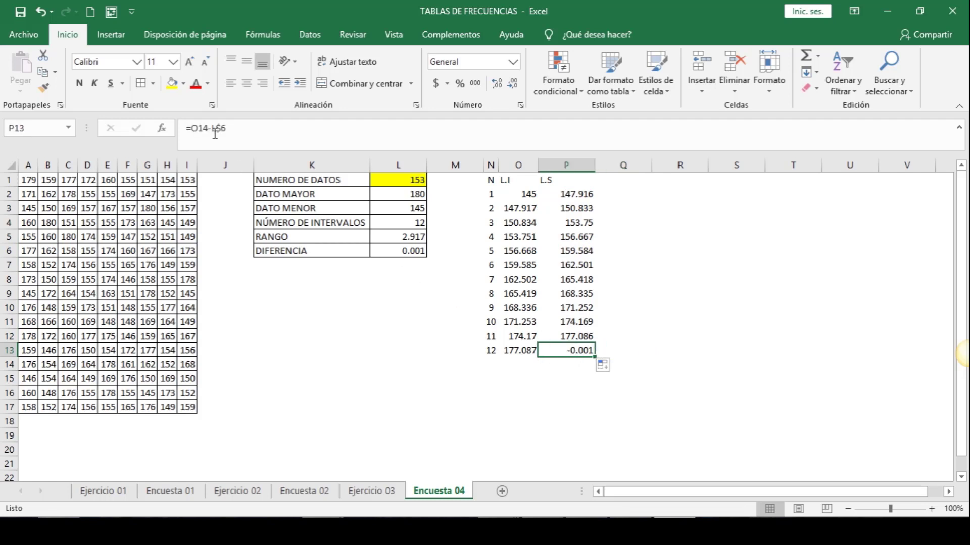
left_click(171, 83)
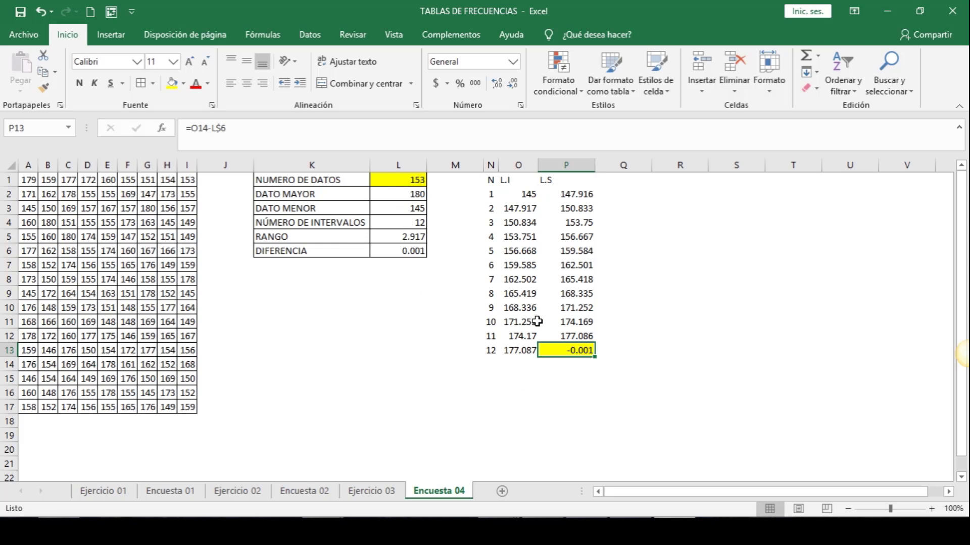
left_click(331, 134)
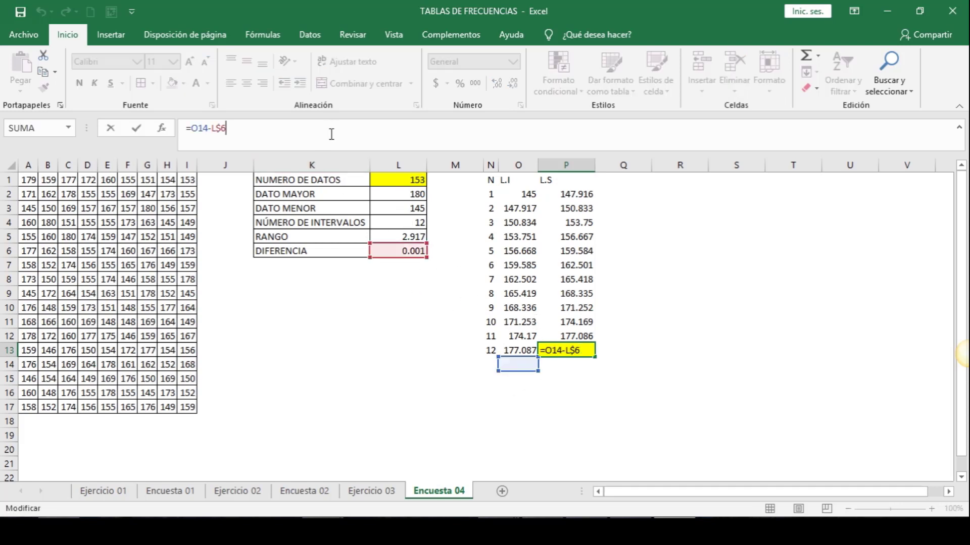
key("BackSpace")
key("BackSpace")
key("BackSpace")
key("BackSpace")
key("BackSpace")
key("BackSpace")
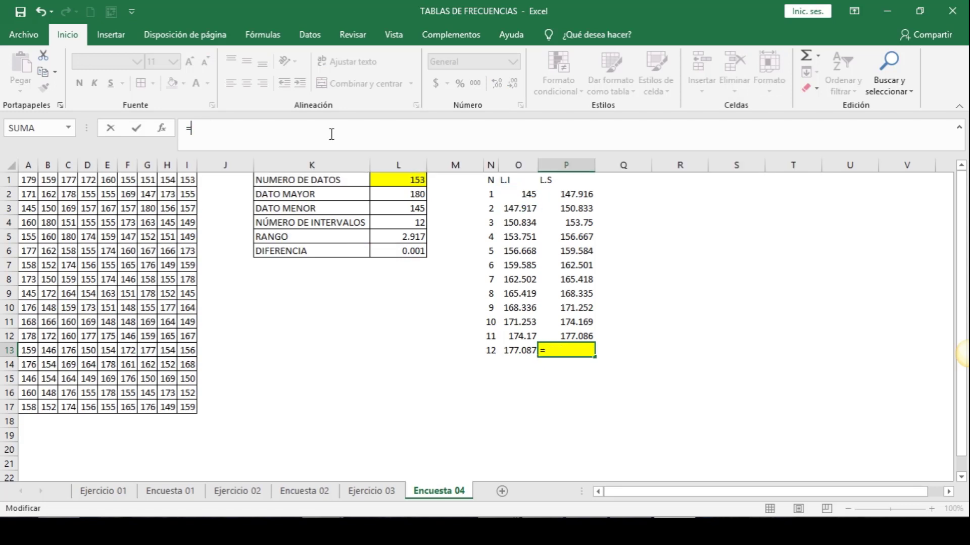
left_click(404, 195)
key("Return")
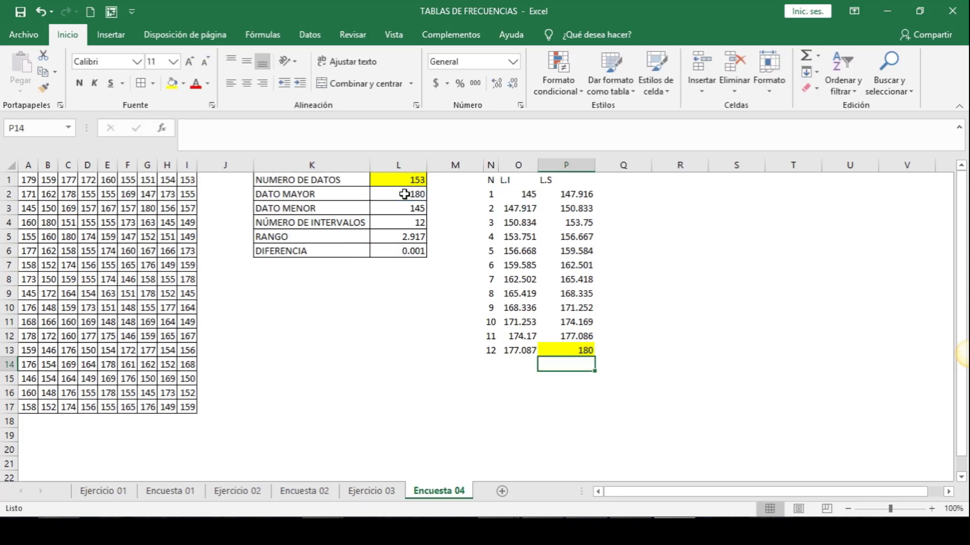
left_click(521, 195)
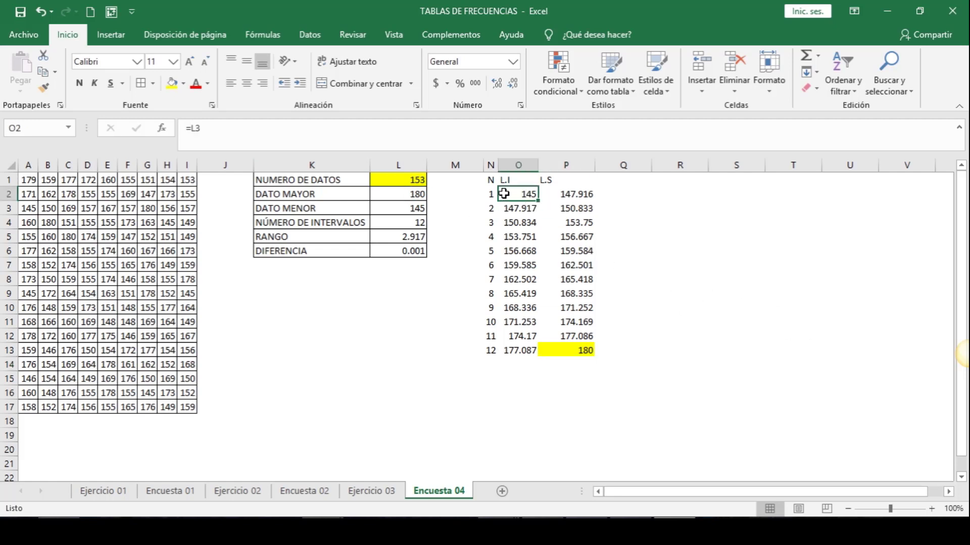
Fill the first lower limit cell O2 and the DATO MENOR value in L3 with the same light blue
left_click(183, 85)
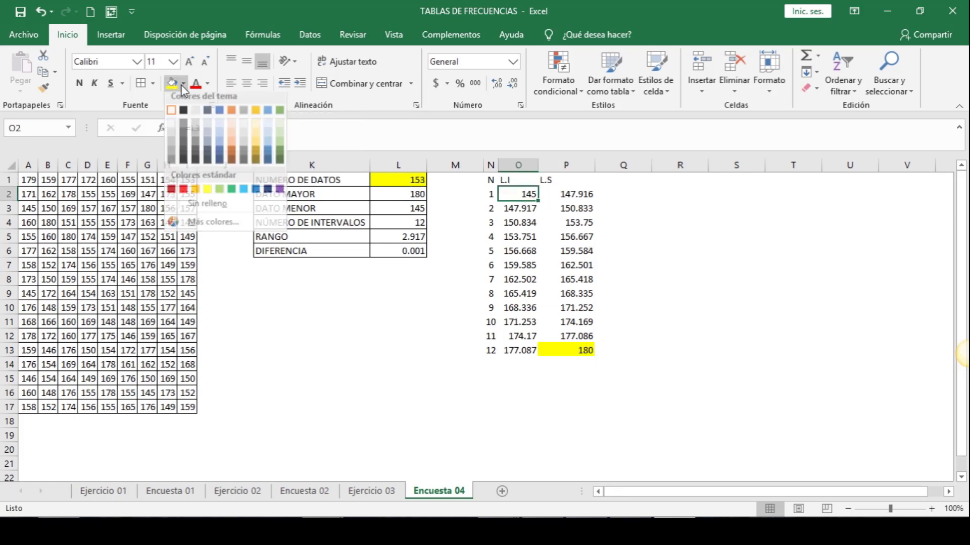
left_click(221, 132)
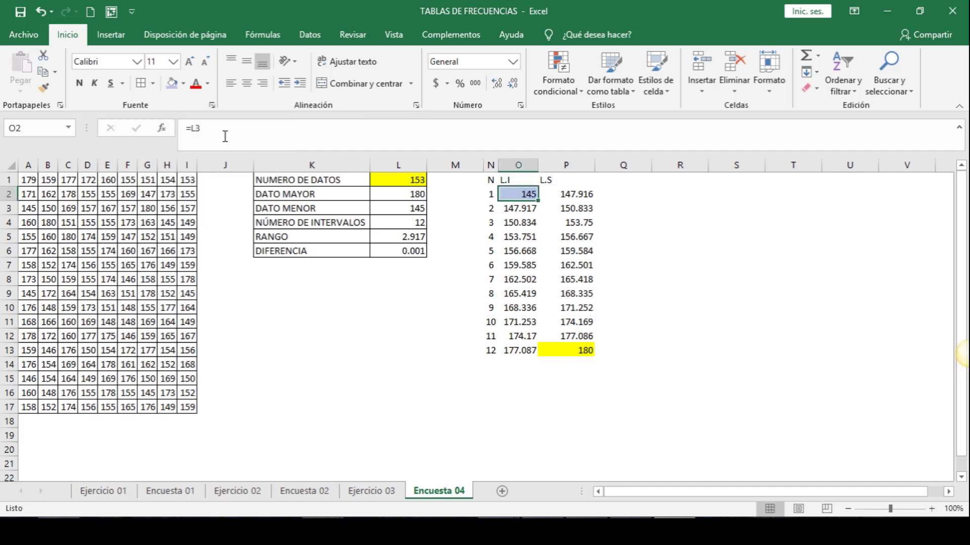
left_click(405, 208)
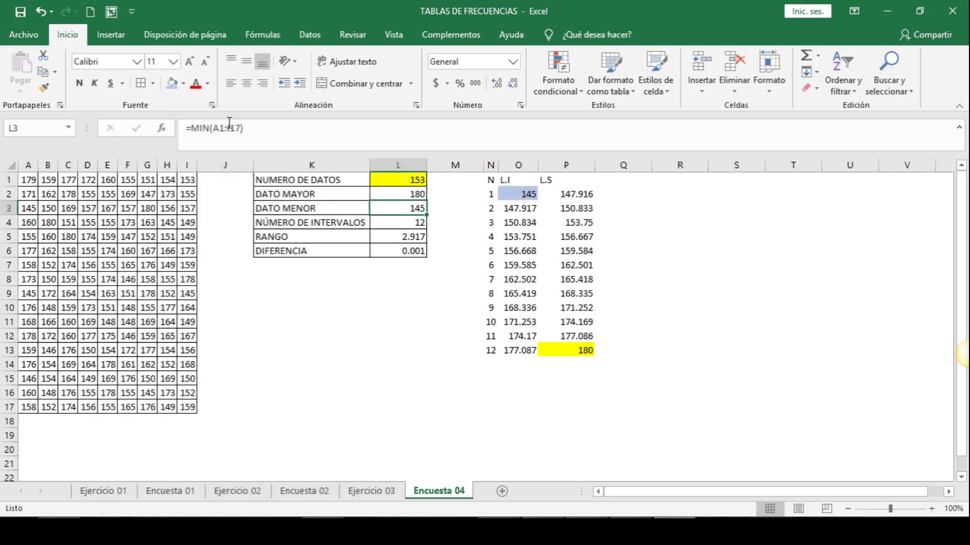
left_click(172, 83)
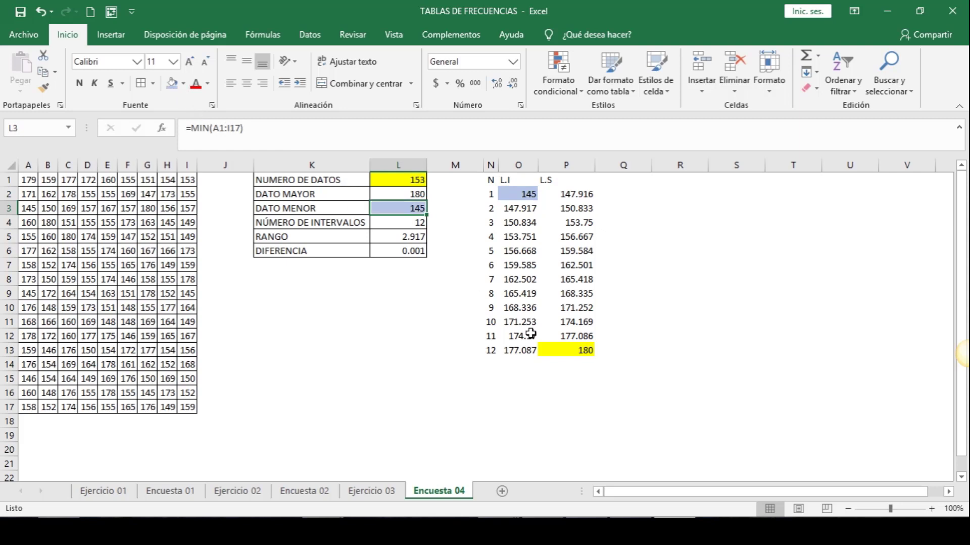
Fill the last upper limit cell P13 and the DATO MAYOR value in L2 with the same light orange
left_click(565, 355)
left_click(183, 83)
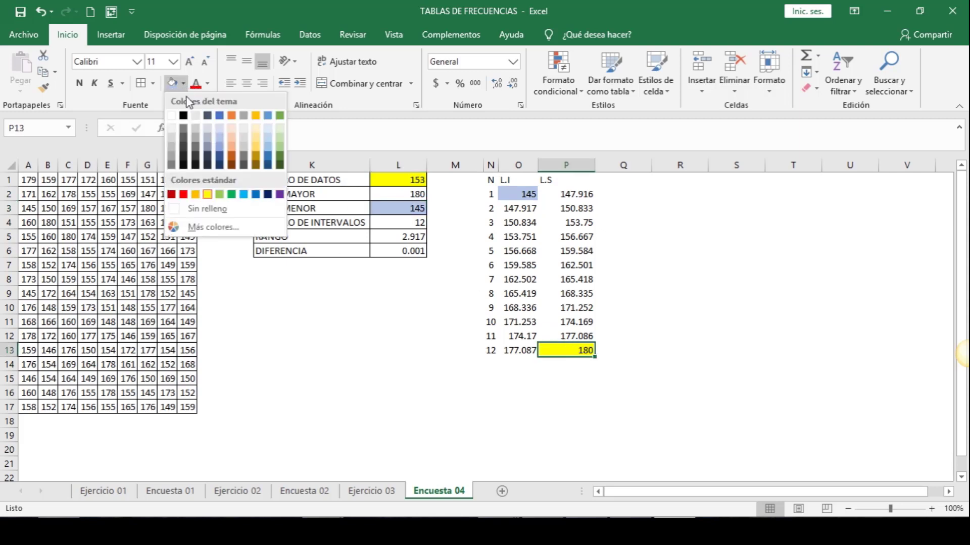
left_click(235, 137)
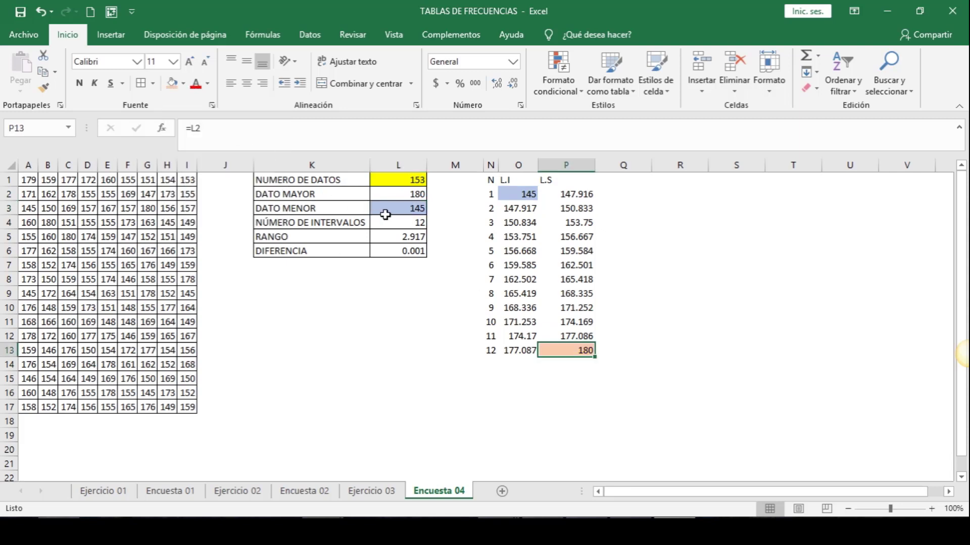
left_click(409, 195)
left_click(173, 83)
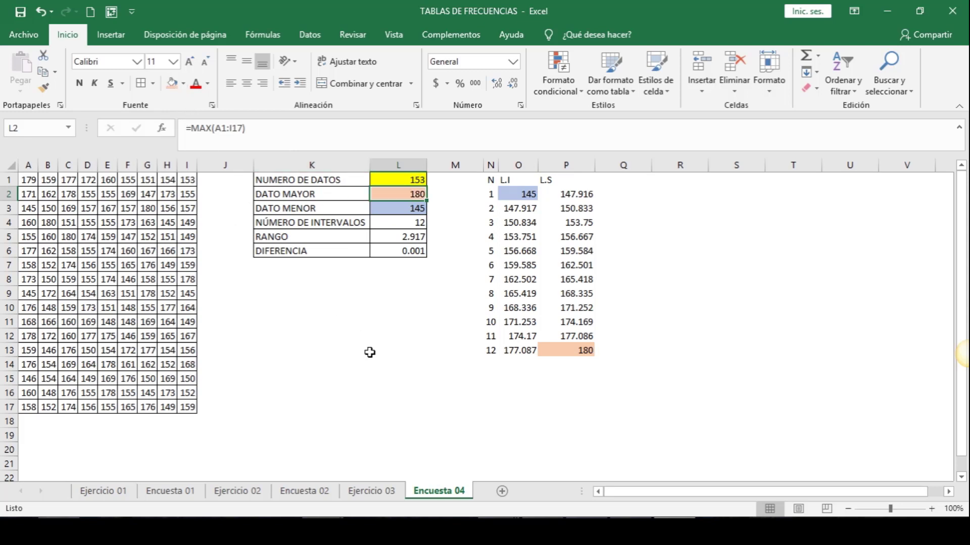
left_click(374, 350)
left_click(675, 345)
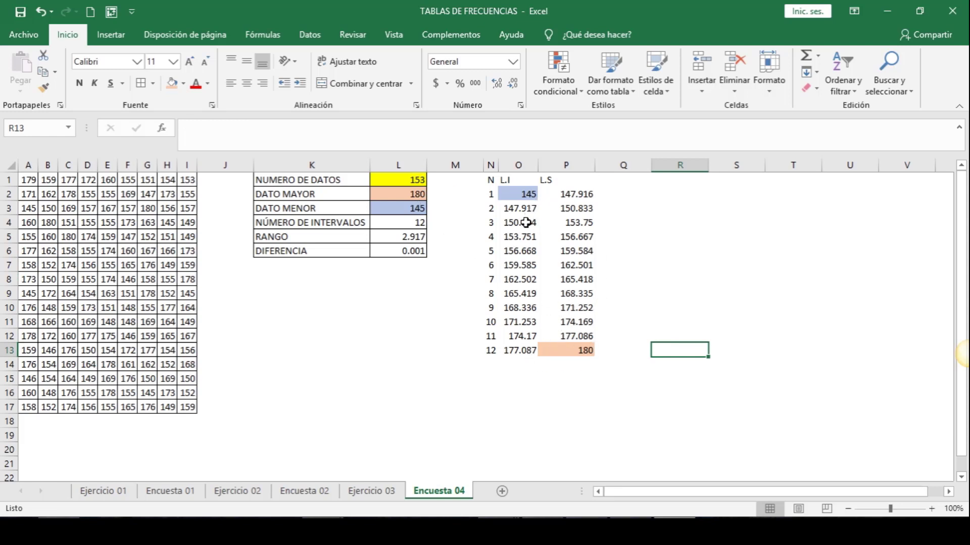
Center the contents of the limit columns O and P horizontally and vertically
left_click_drag(518, 165, 565, 165)
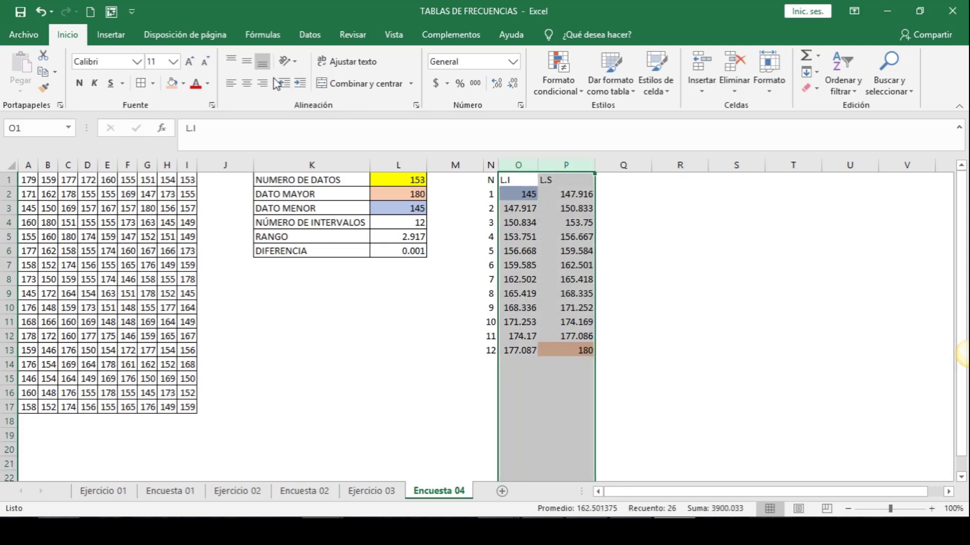
left_click(247, 84)
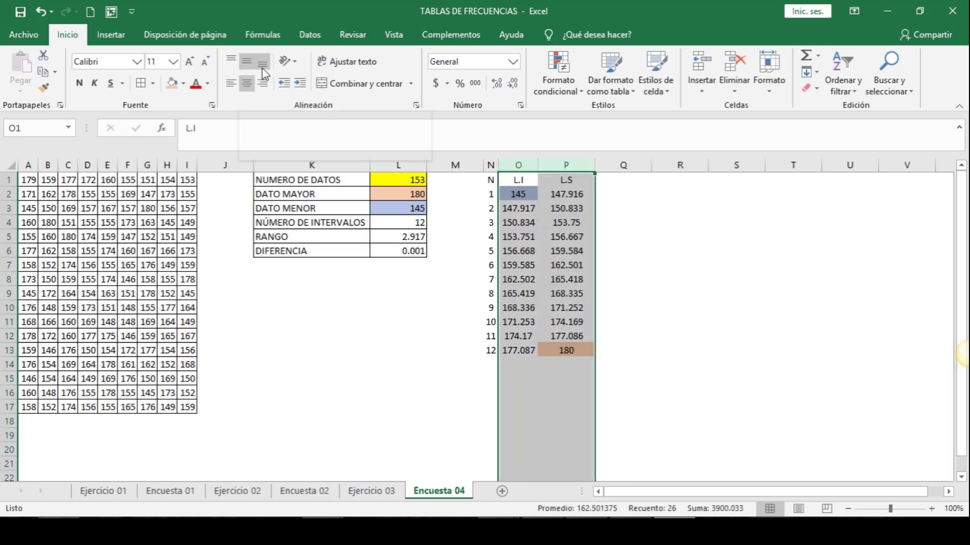
left_click(721, 319)
Add the header MARCA DE CLASE in Q1 and widen column Q to fit it
left_click(615, 182)
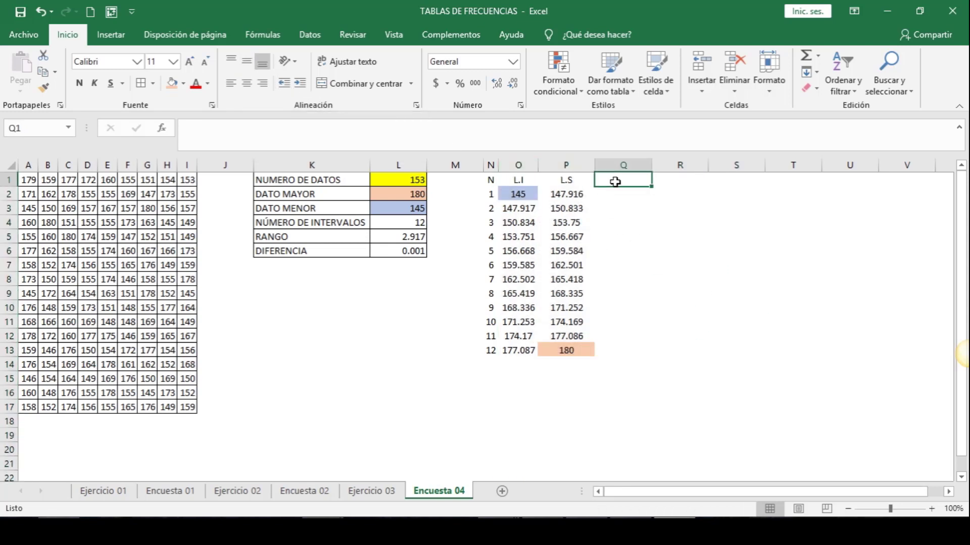
type("MARCA")
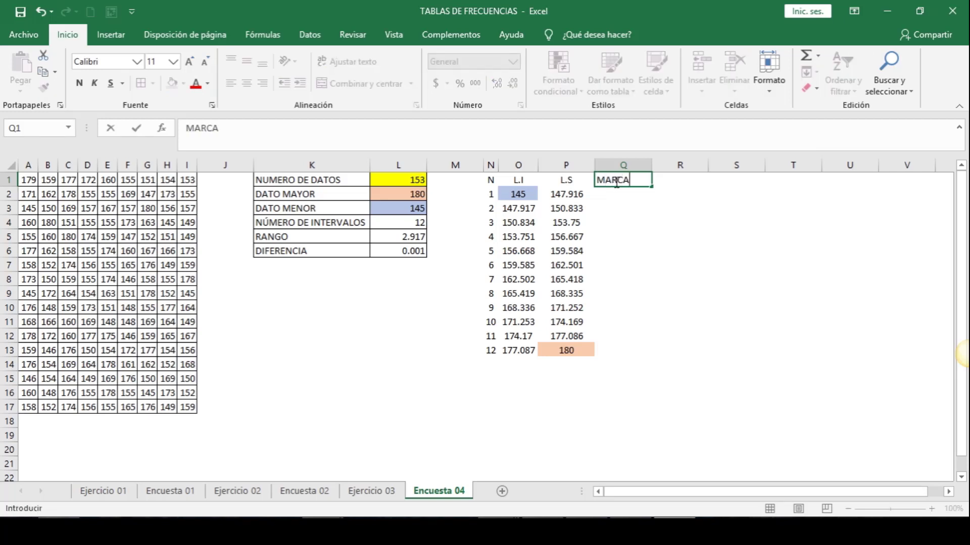
type(" DE CLASE")
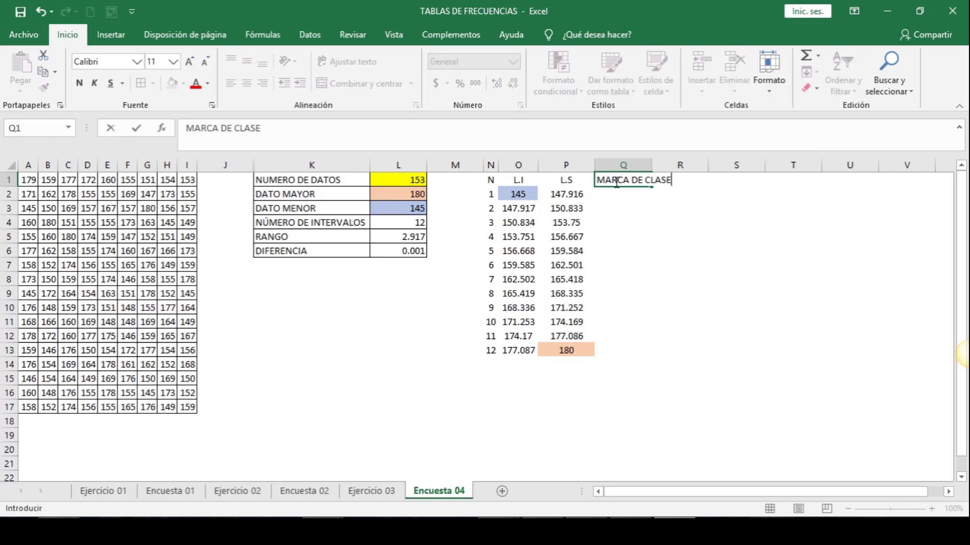
key("Return")
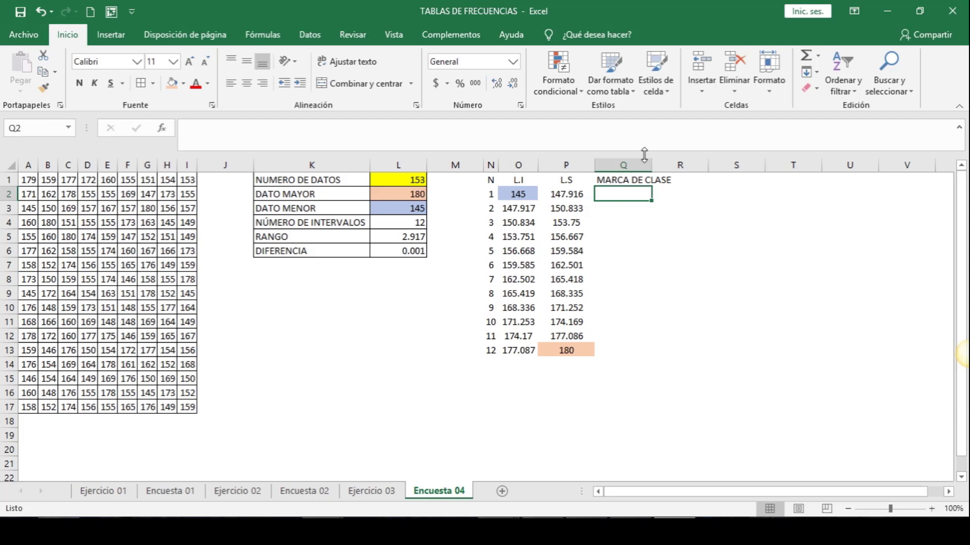
left_click_drag(651, 162, 675, 161)
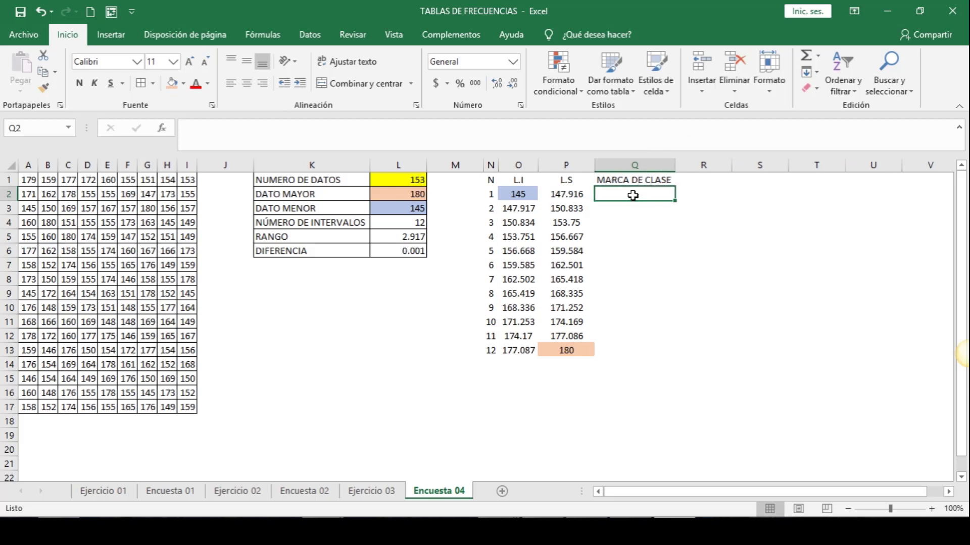
Calculate the first class mark in Q2 with =PROMEDIO(O2:P2) and fill the formula down to Q13
type("=")
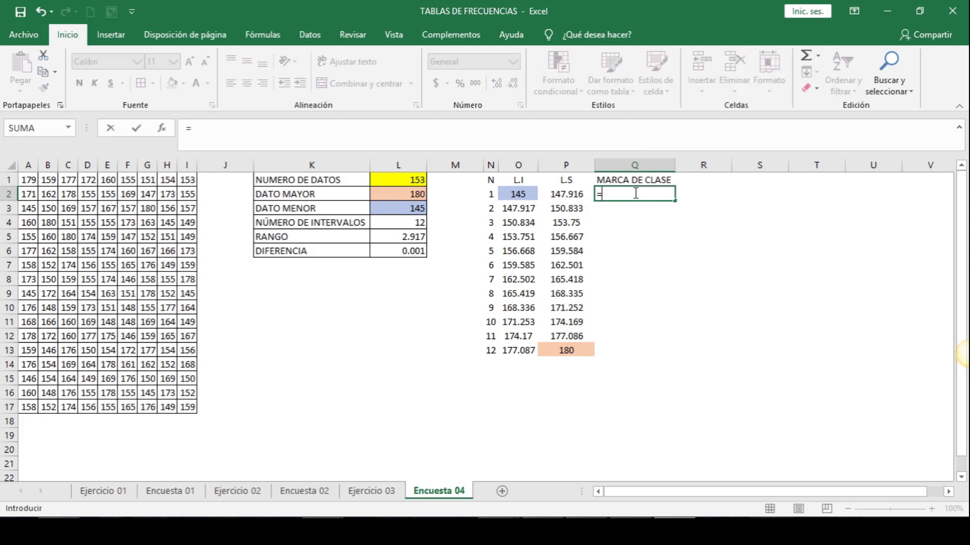
type("PRO")
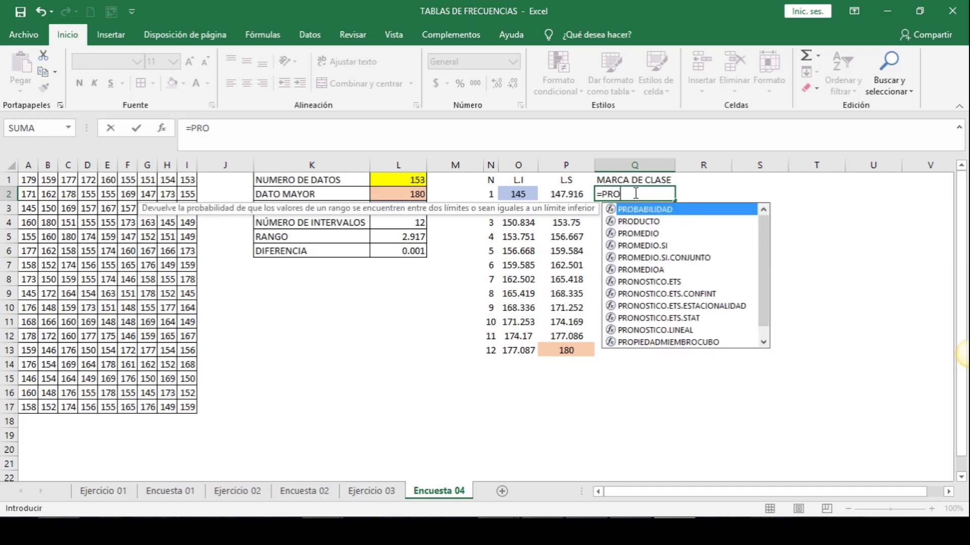
double_click(637, 233)
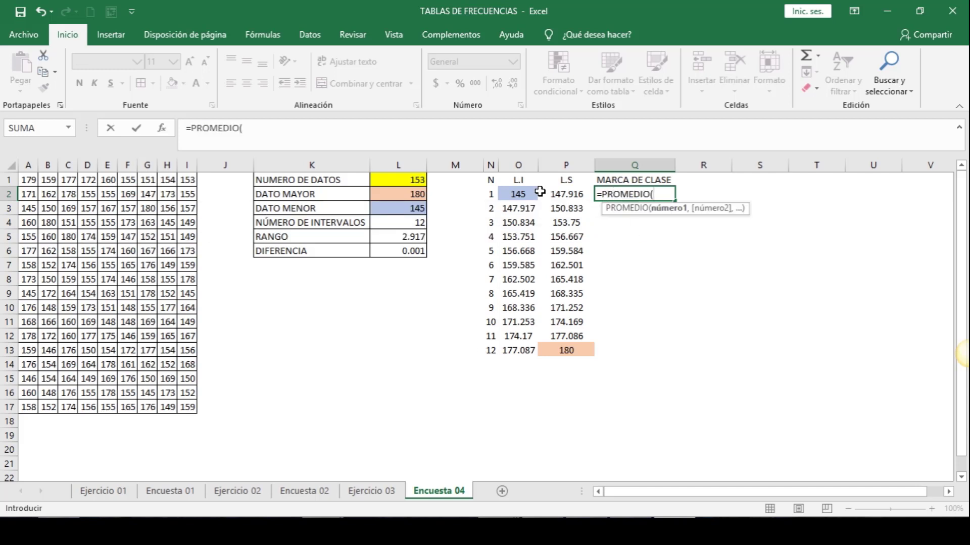
left_click_drag(525, 194, 567, 193)
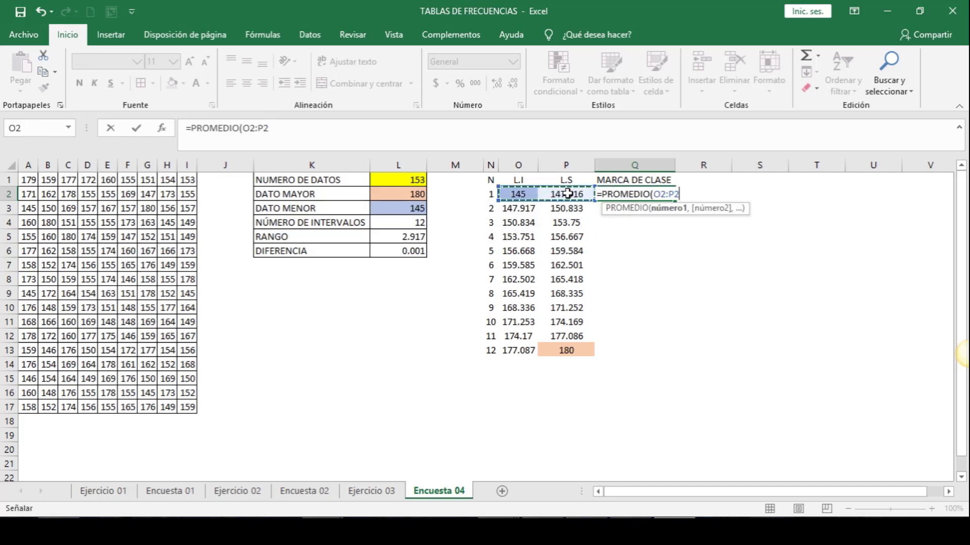
type(")")
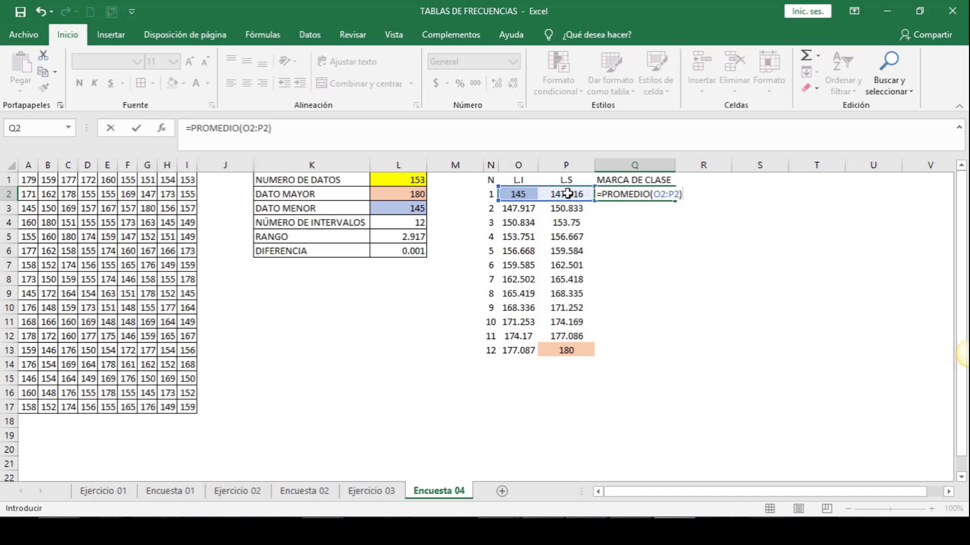
key("Return")
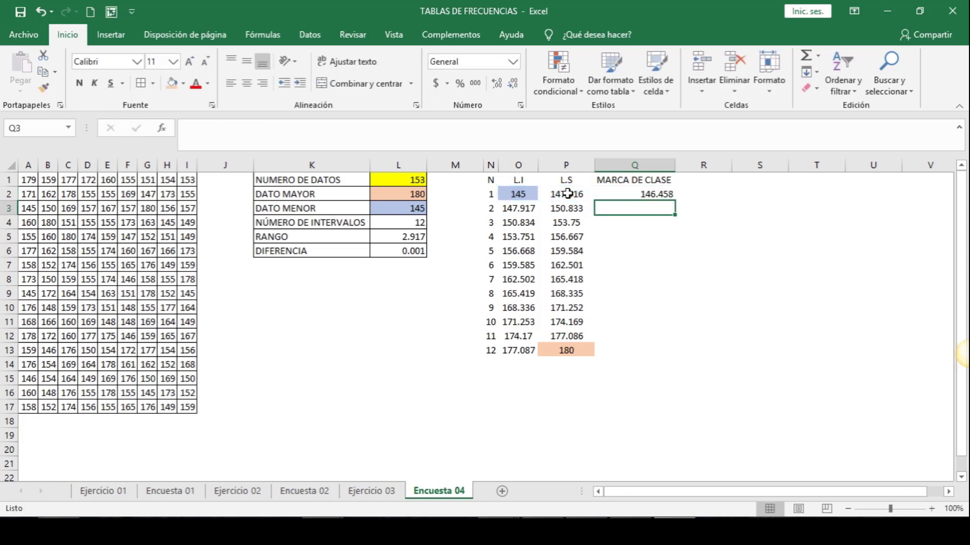
left_click(654, 193)
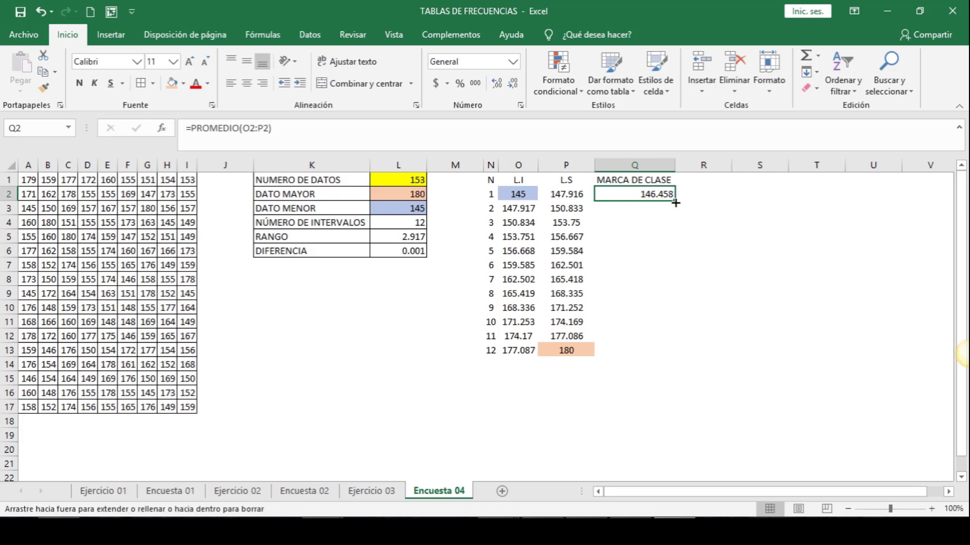
double_click(675, 200)
Center the contents of the class mark column Q horizontally and vertically
left_click(627, 168)
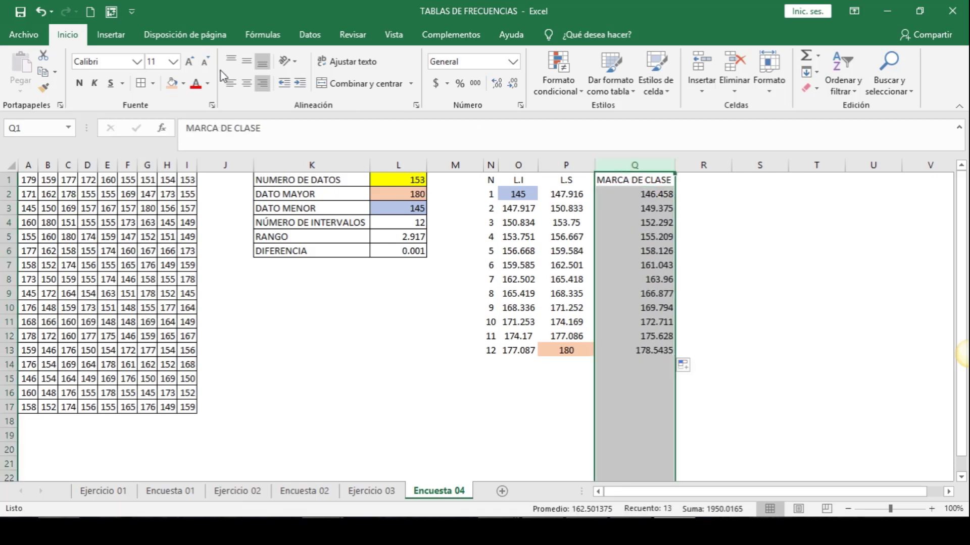
left_click(247, 83)
left_click(246, 63)
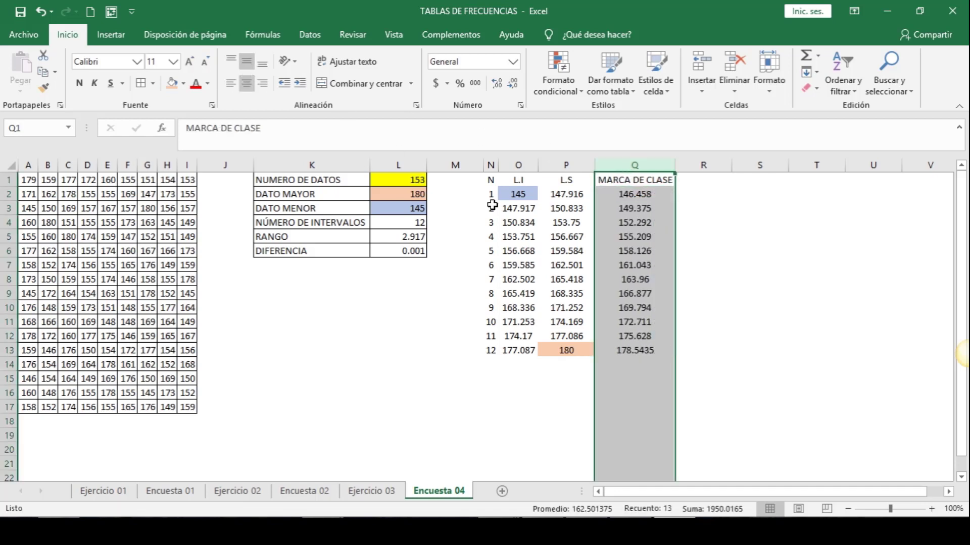
left_click(712, 323)
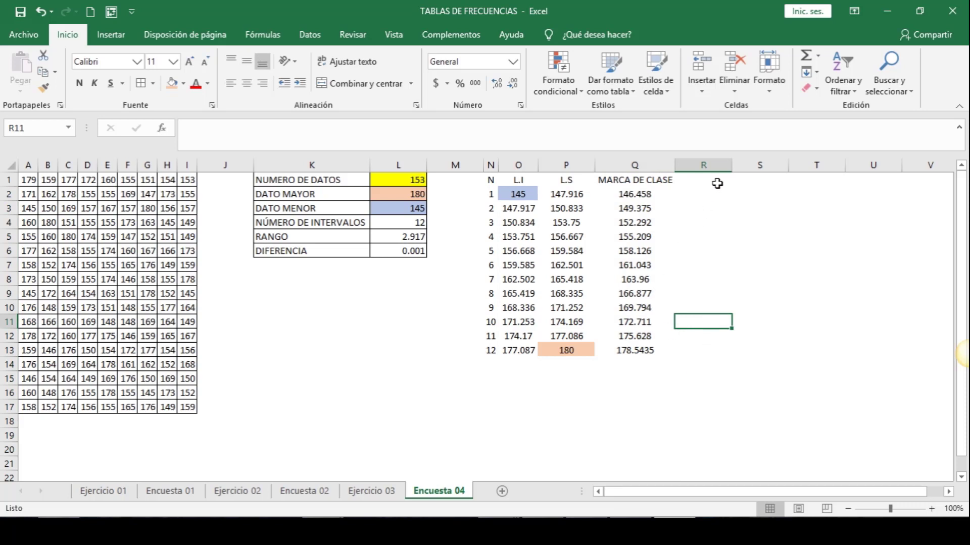
Add the header FRECUENCIA ABSOLUTA in R1 and autofit the width of column R
left_click(688, 177)
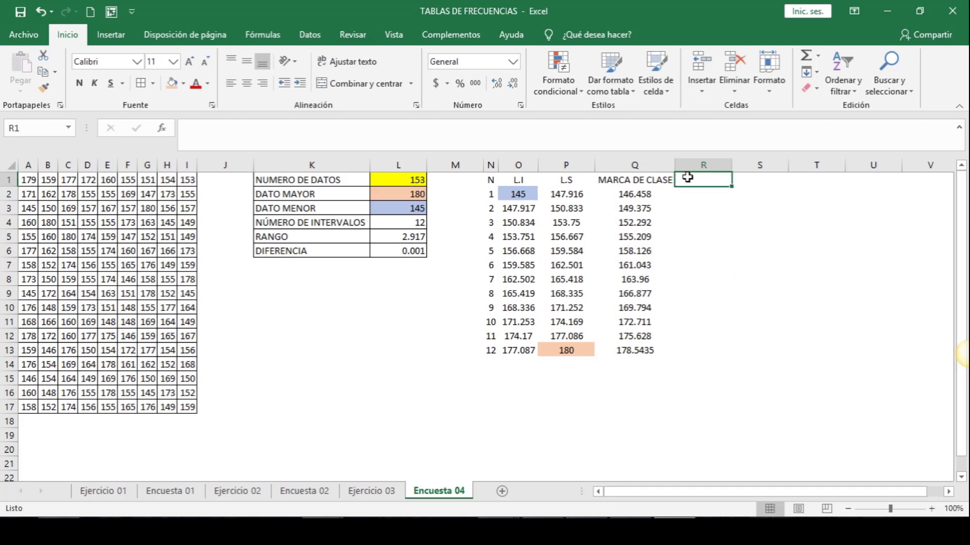
type("FRECUENCIA ABSOLUTA")
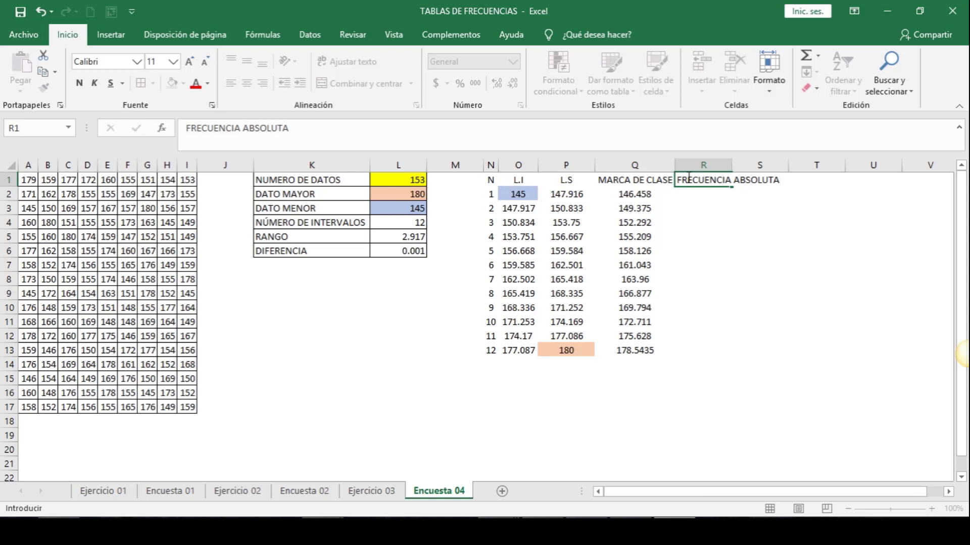
key("Return")
left_click(700, 165)
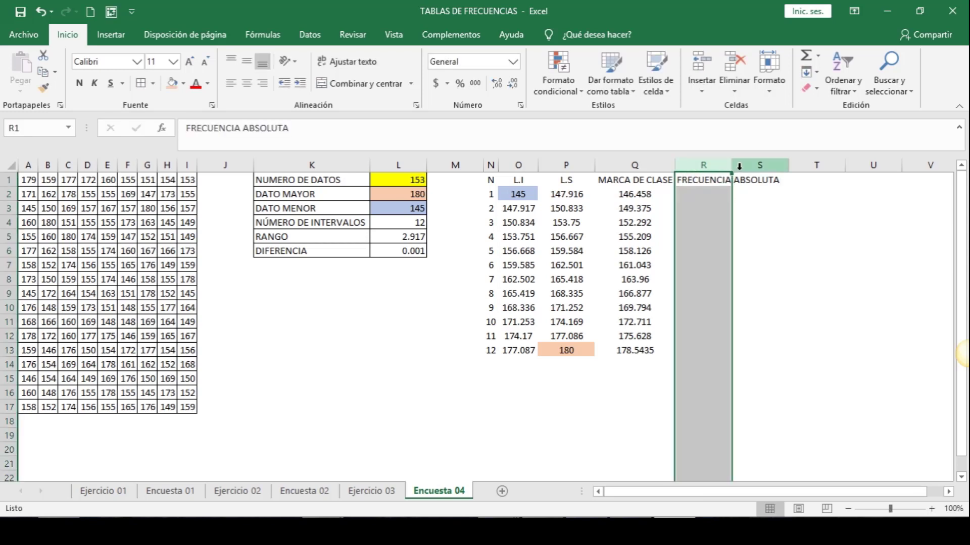
double_click(732, 165)
left_click(761, 254)
left_click(725, 193)
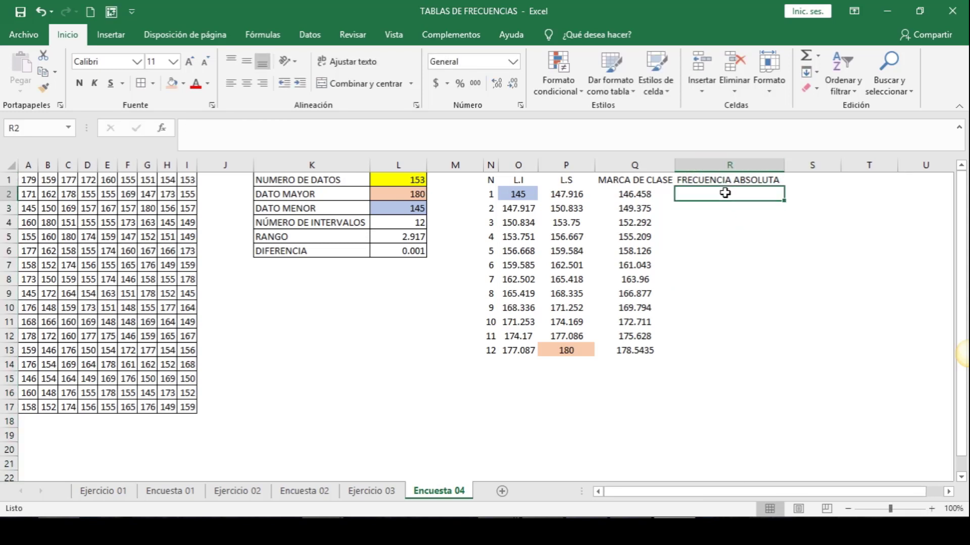
left_click(513, 195)
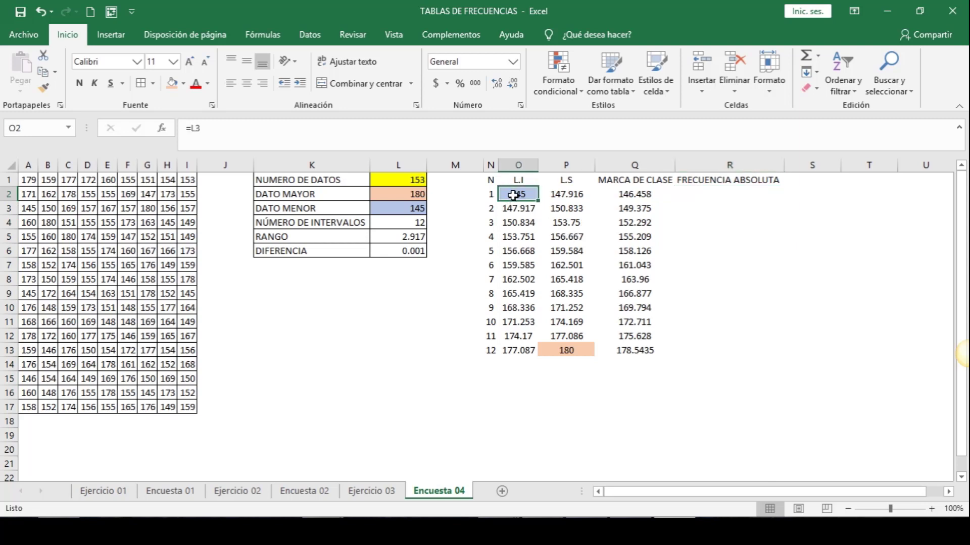
left_click(559, 193)
left_click_drag(106, 196, 139, 324)
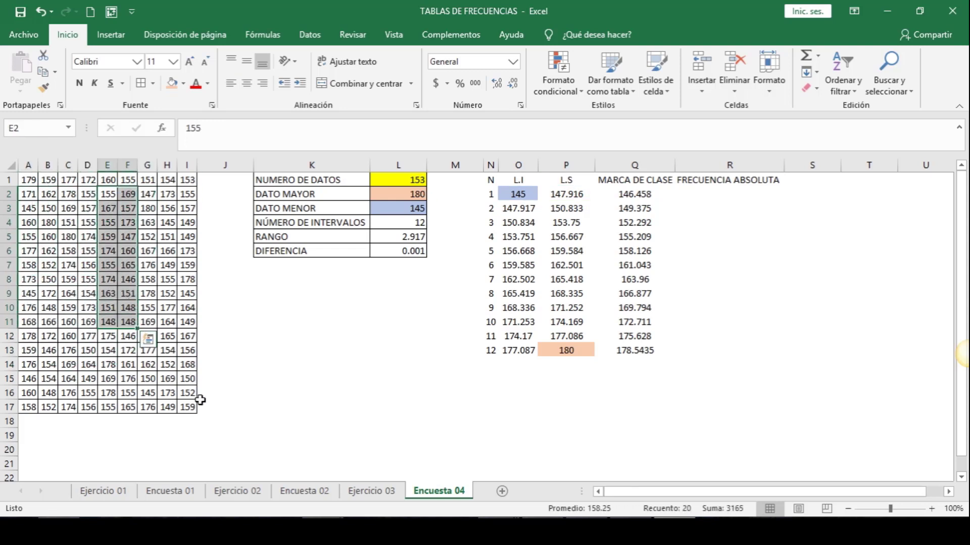
Enter =FRECUENCIA(A1:I17,P2:P13) in R2 to count the data values against the upper limits
left_click(710, 197)
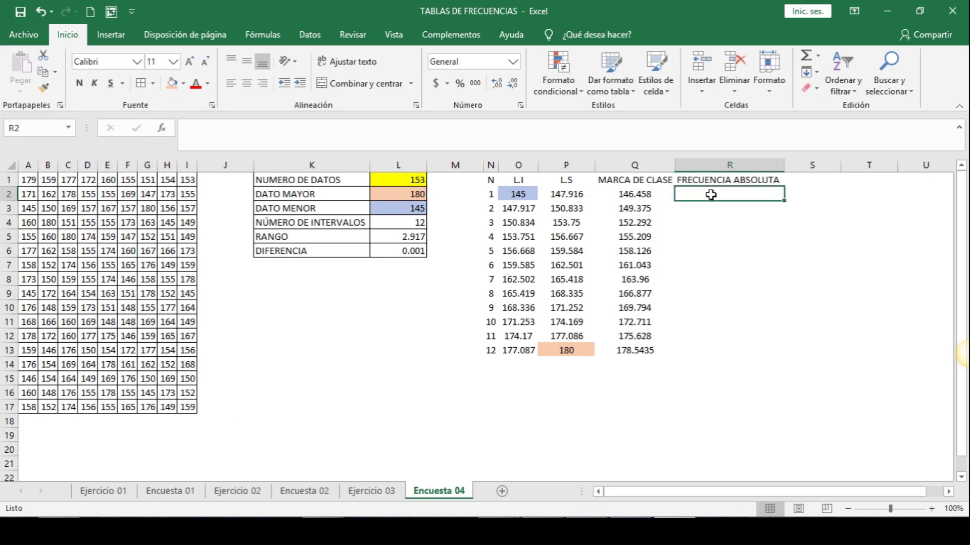
left_click(510, 131)
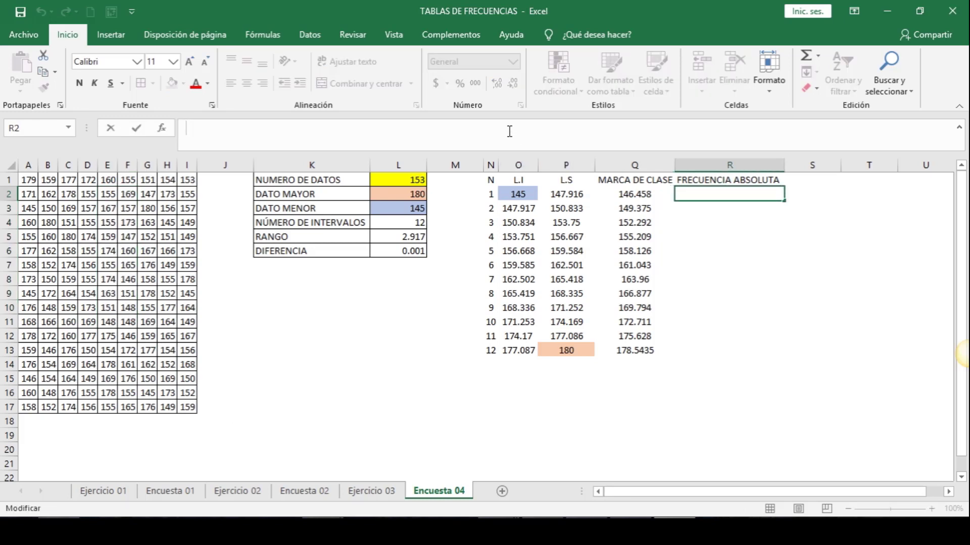
type("=FREC")
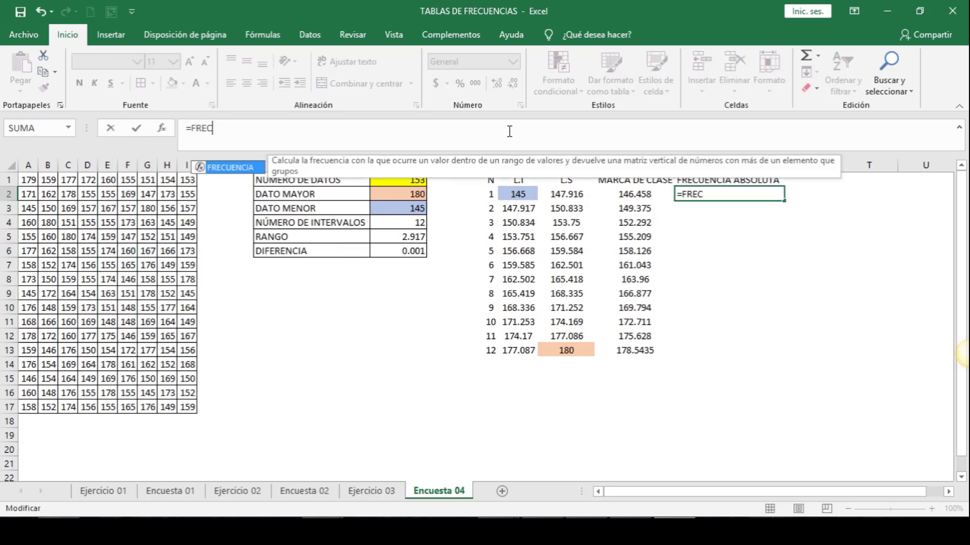
double_click(231, 168)
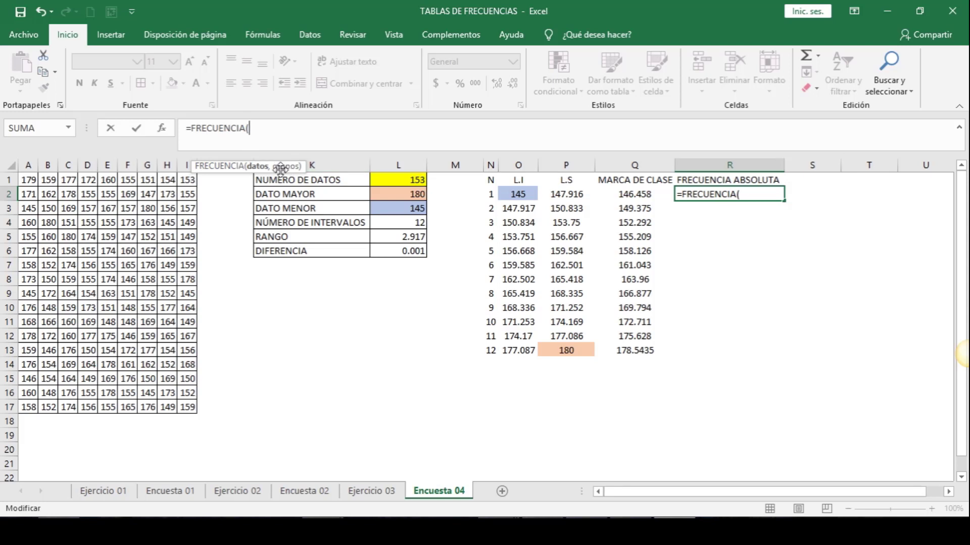
left_click_drag(29, 180, 183, 400)
type(",")
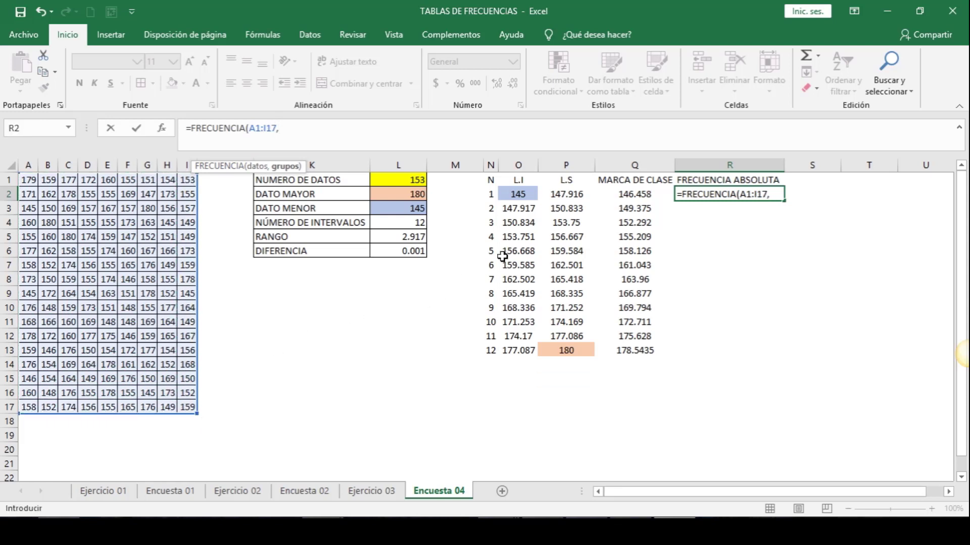
left_click_drag(567, 197, 564, 350)
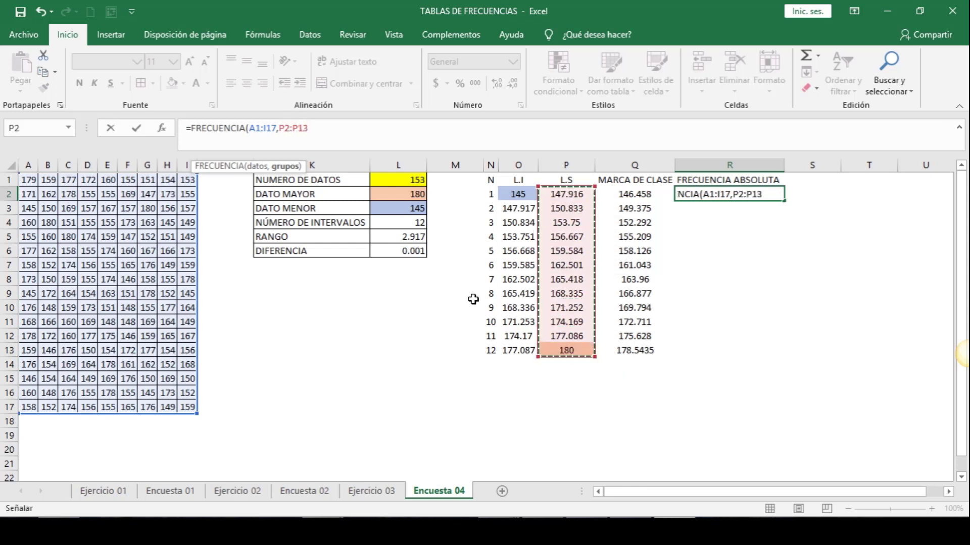
key("Return")
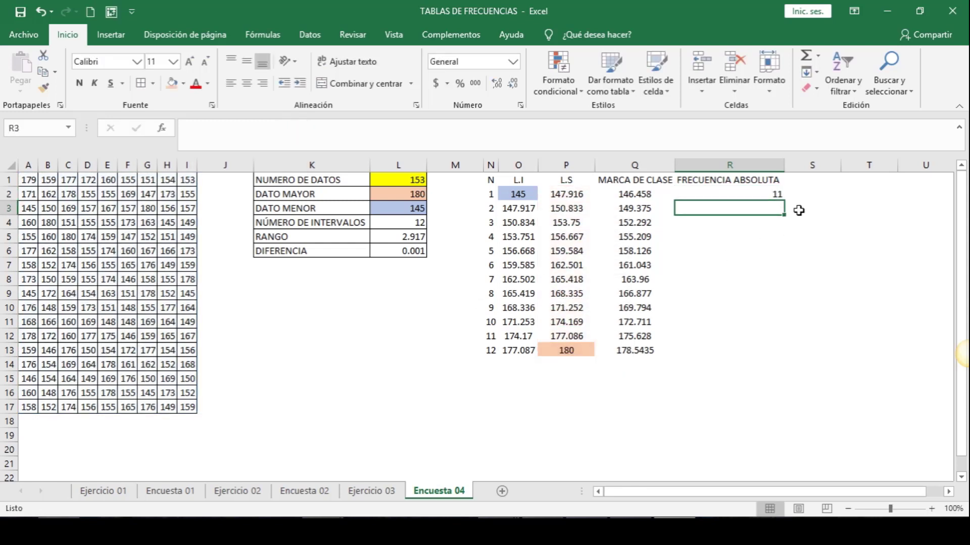
Fill the frequency formula from R2 down to R13 and center the values horizontally
left_click(762, 193)
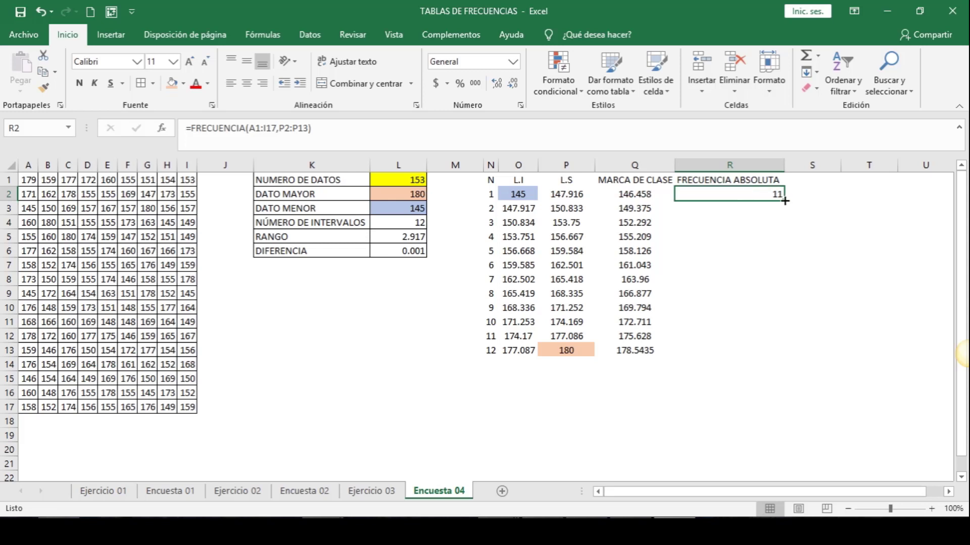
double_click(785, 200)
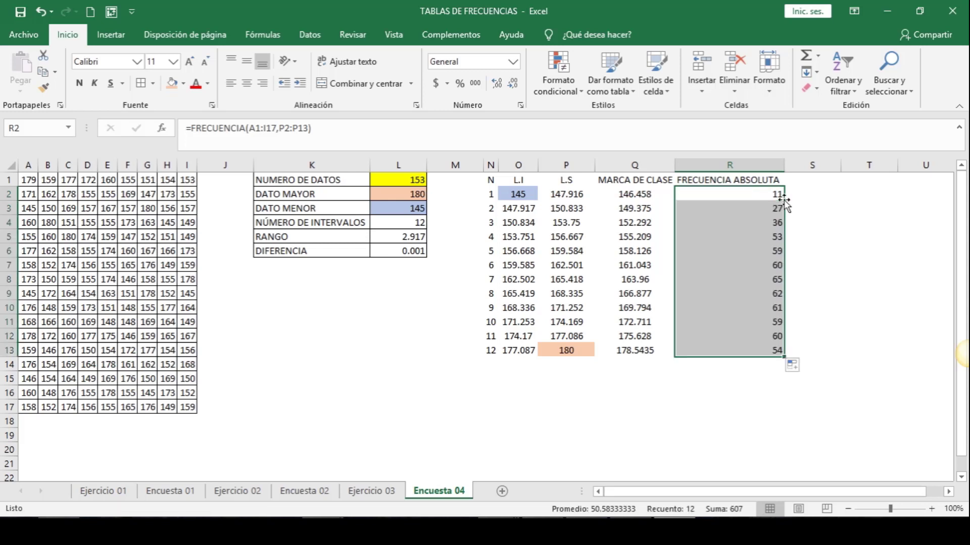
left_click(249, 85)
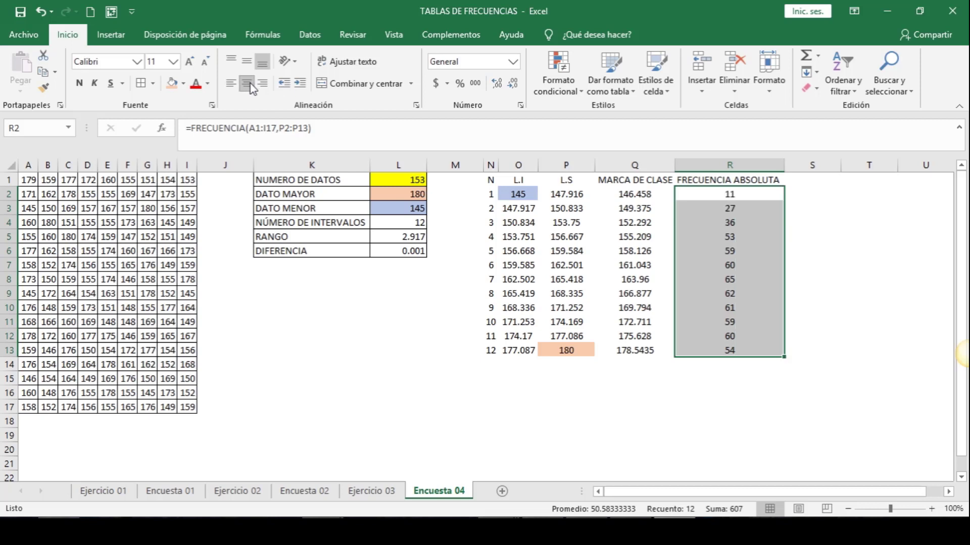
Merge cells N14:Q14 below the table and enter the label TOTALES, aligned to the right of the merged cell
left_click(710, 367)
left_click_drag(656, 365, 493, 366)
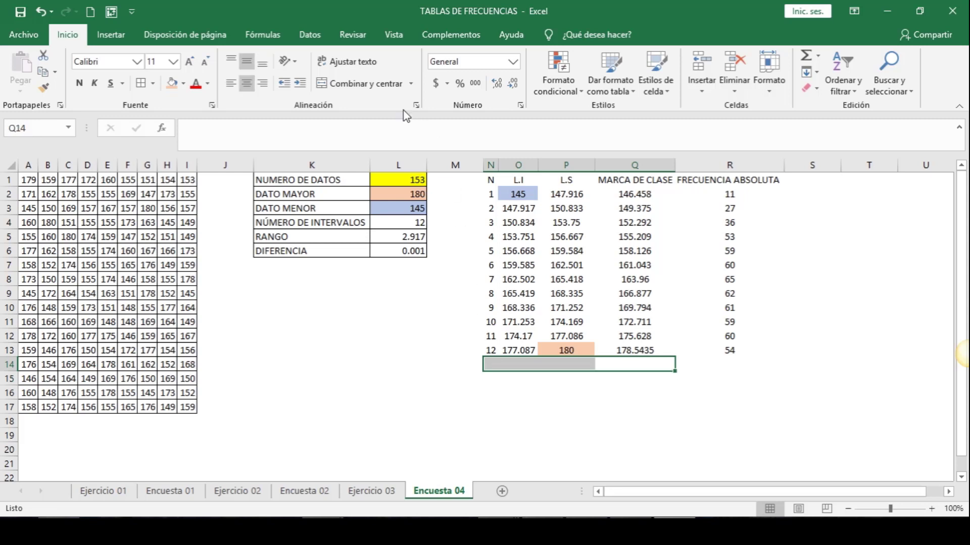
left_click(361, 84)
type("T")
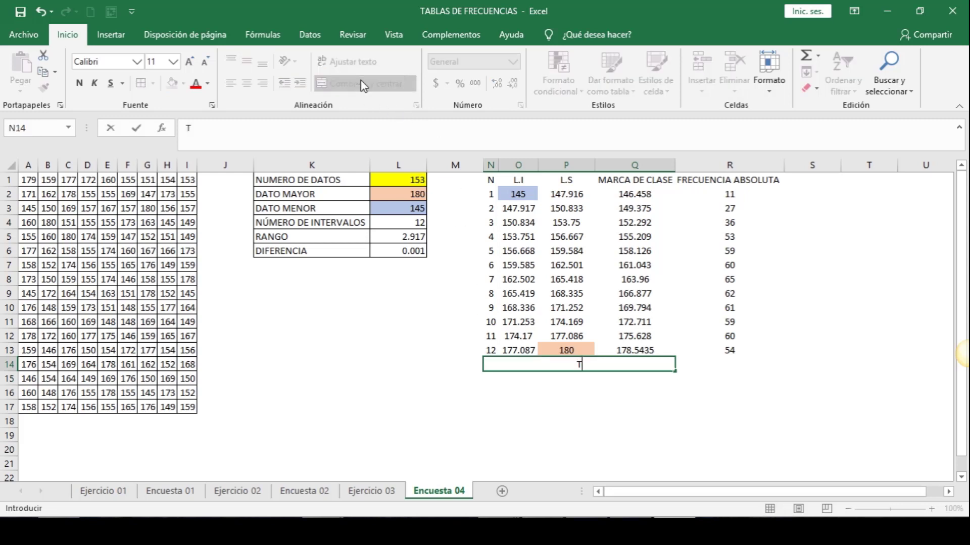
type("OTALES")
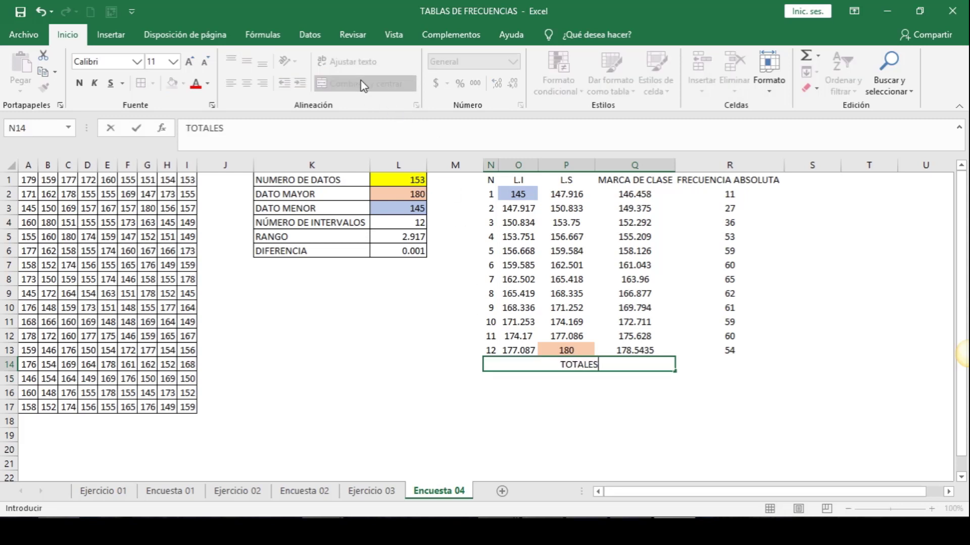
key("Return")
key("Up")
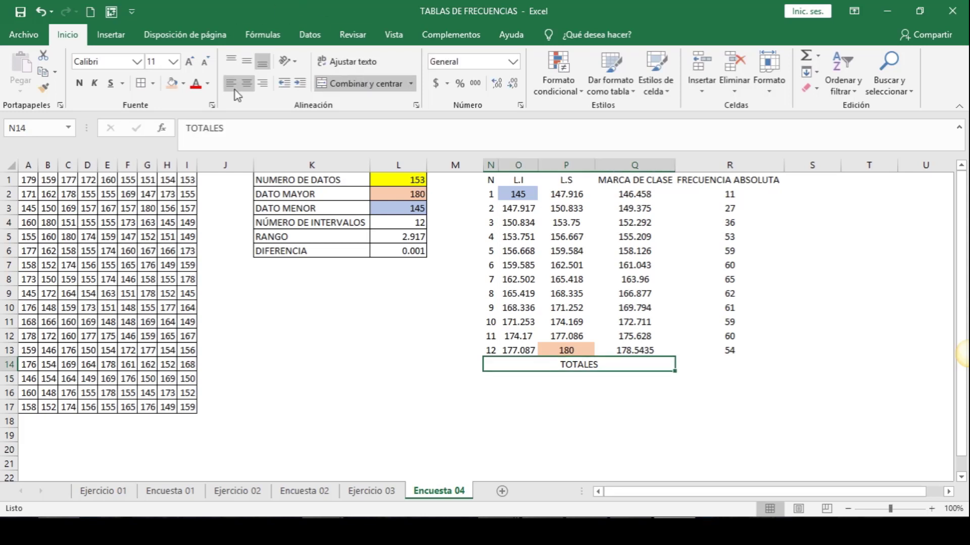
left_click(262, 84)
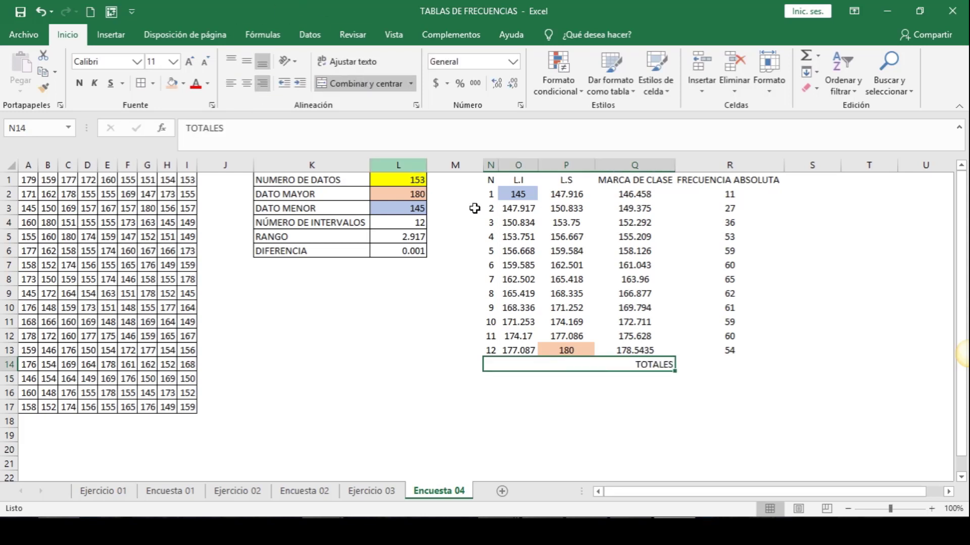
Sum the absolute frequencies in R14 with =SUMA(R2:R13)
left_click(731, 364)
left_click(807, 57)
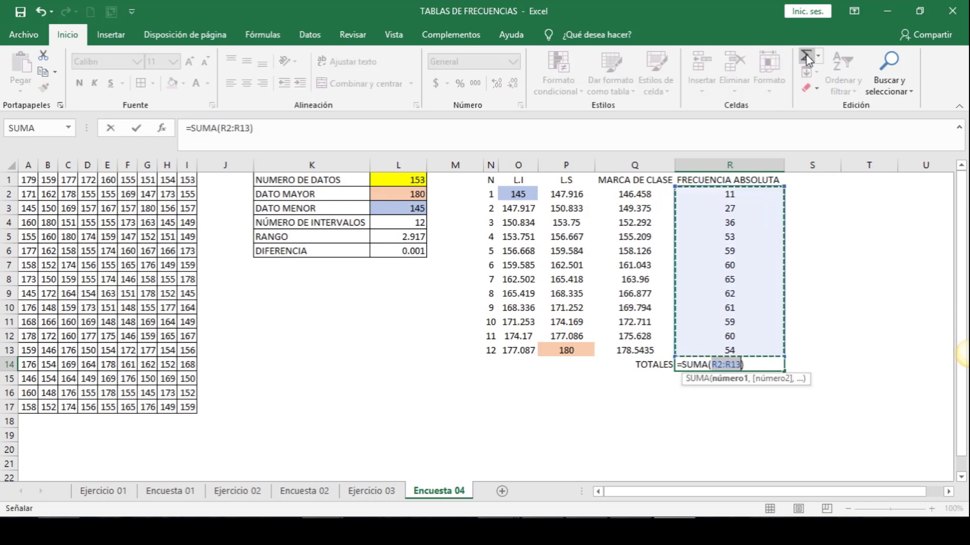
key("Return")
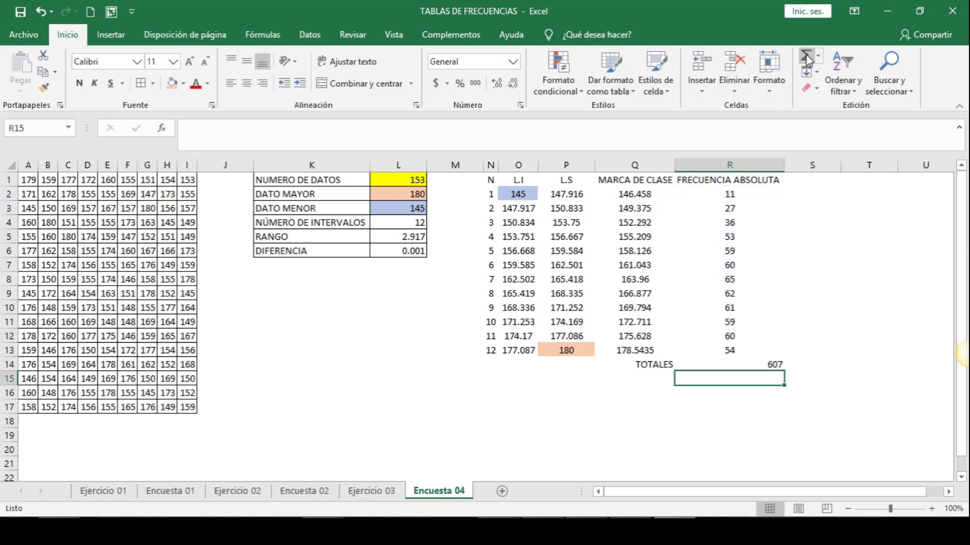
Center the total in R14 horizontally and fill the cell with standard yellow
left_click(738, 364)
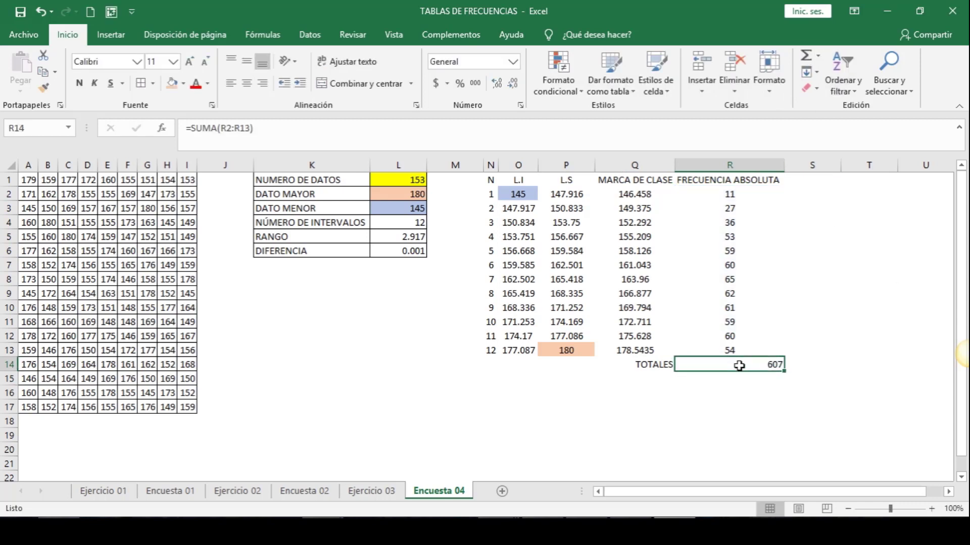
left_click(247, 82)
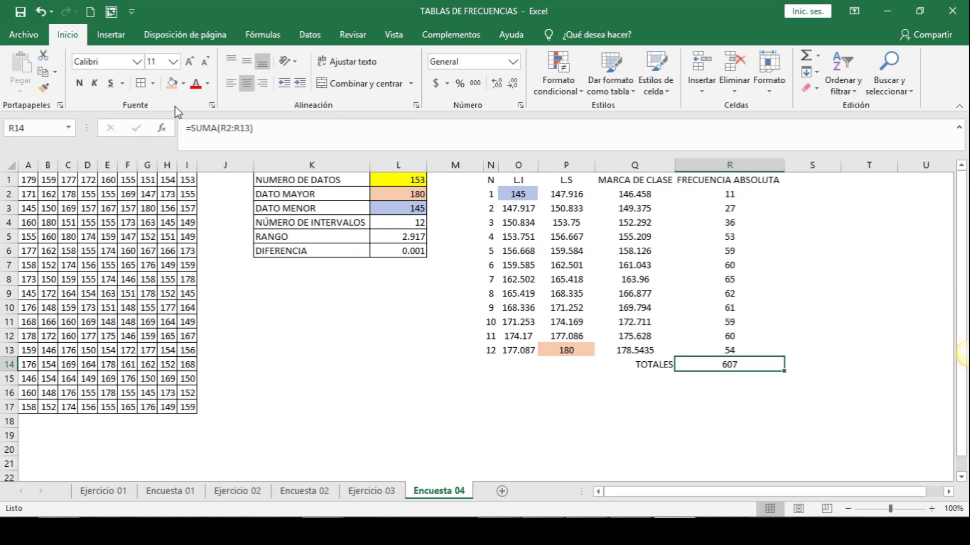
left_click(184, 83)
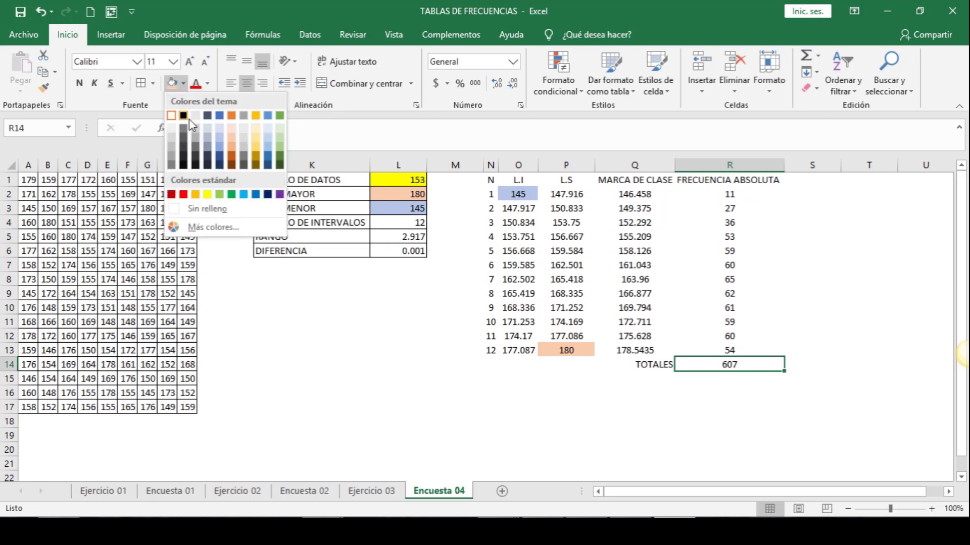
left_click(207, 194)
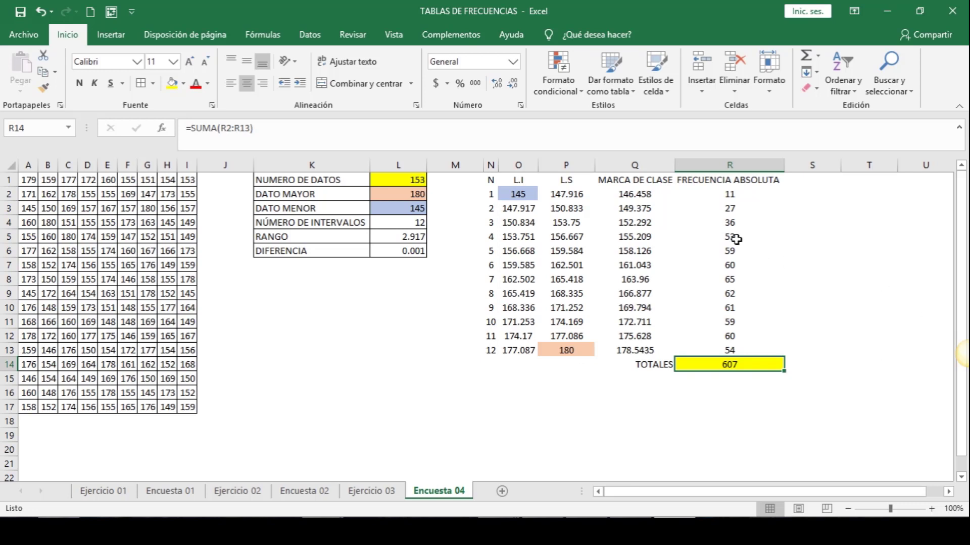
Convert the frequency formulas in R2:R13 into one array formula, {=FRECUENCIA(A1:I17,P2:P13)}
left_click(721, 193)
left_click_drag(721, 193, 707, 348)
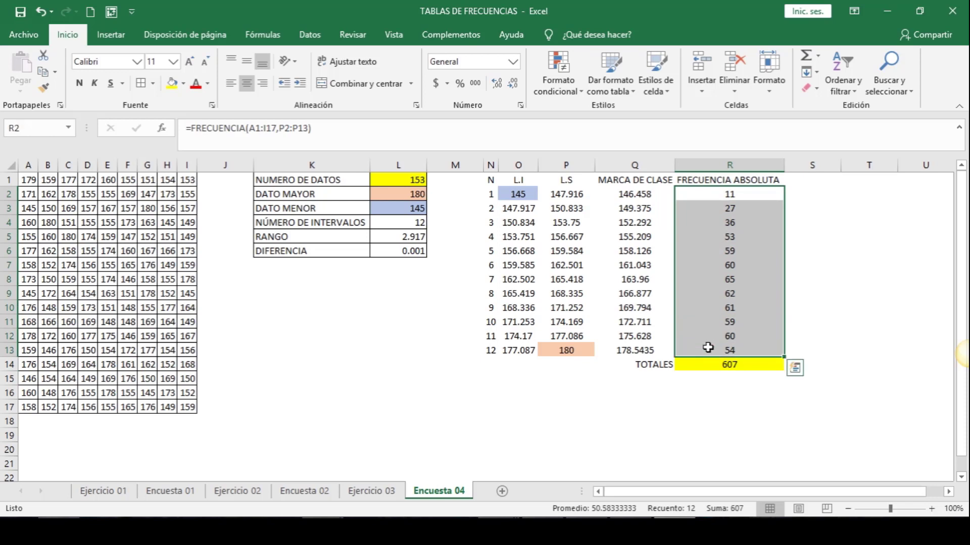
key("F2")
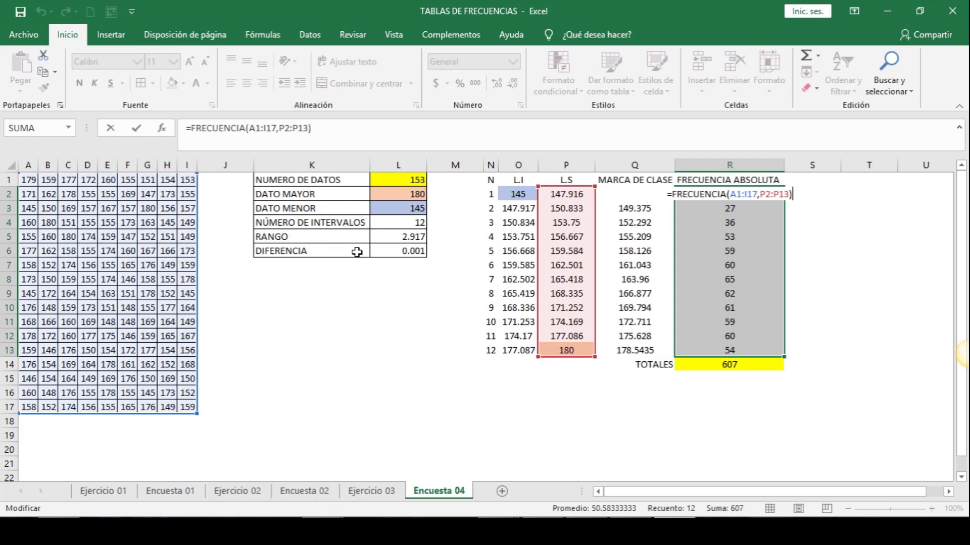
key("ctrl+shift+Return")
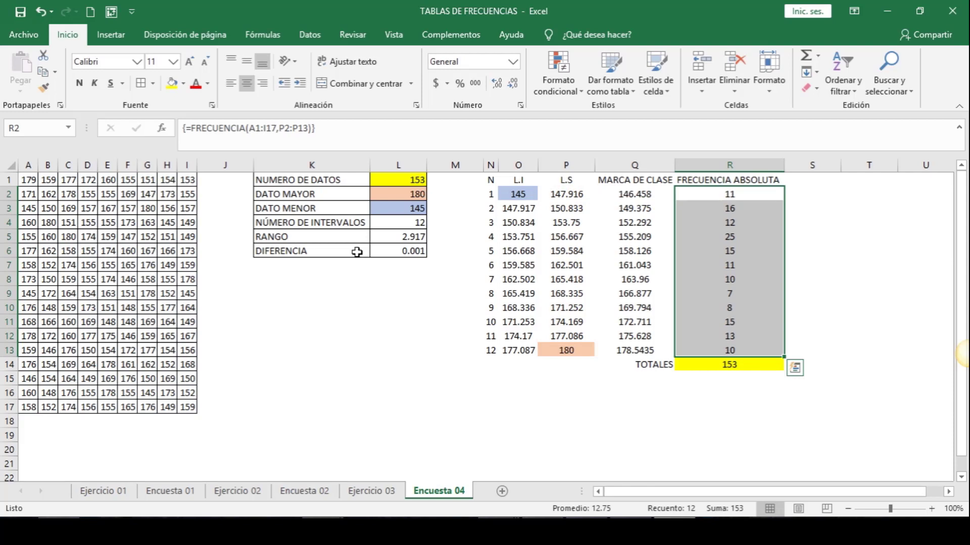
left_click(589, 438)
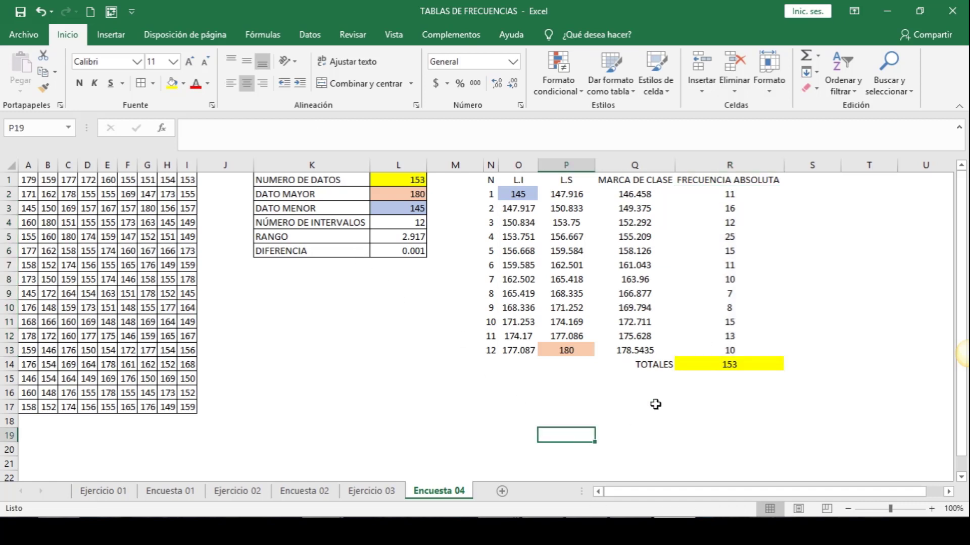
Clear the absolute frequencies in R2:R13 and enter =FRECUENCIA(A1:I17,P2:P13) again in R2
left_click_drag(748, 196, 740, 346)
key("Delete")
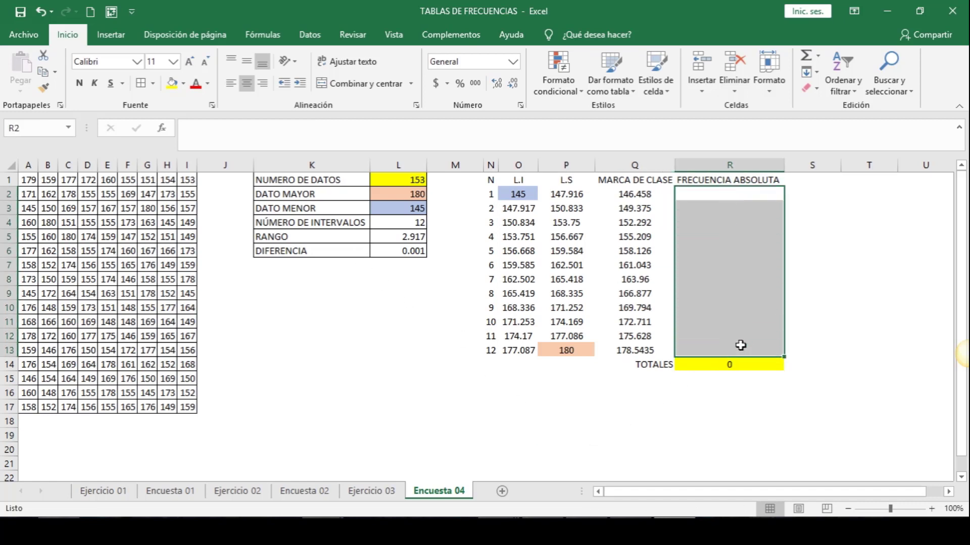
left_click(748, 192)
type("=")
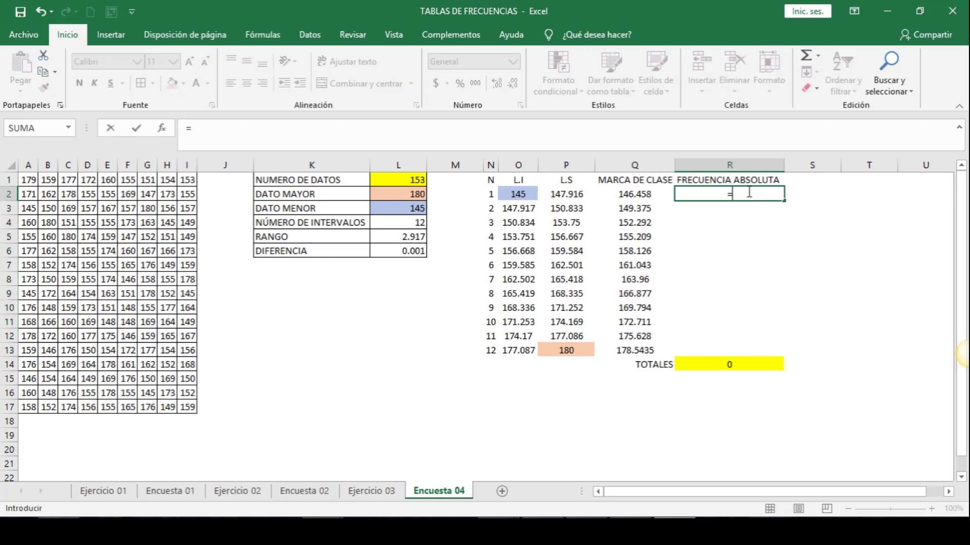
type("FRE")
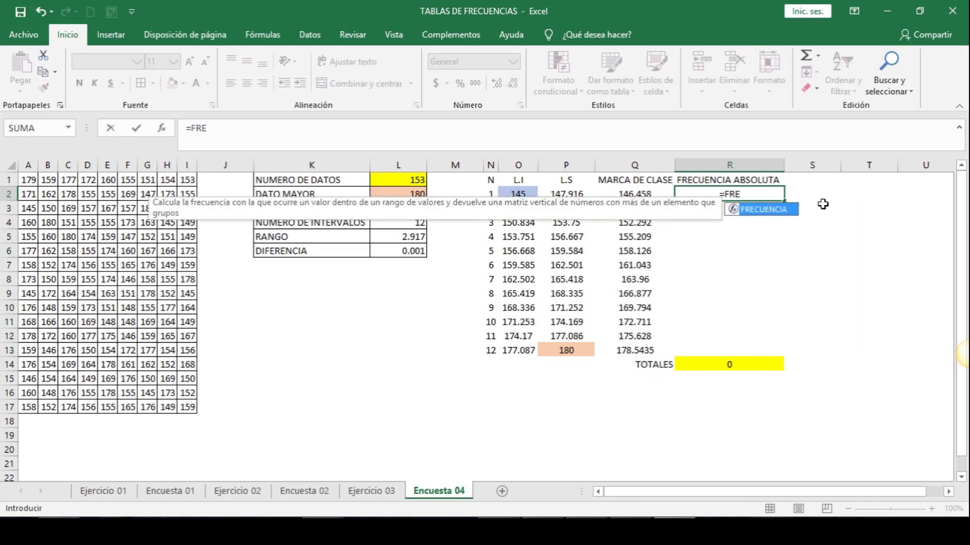
double_click(771, 210)
left_click_drag(22, 179, 182, 405)
type(",")
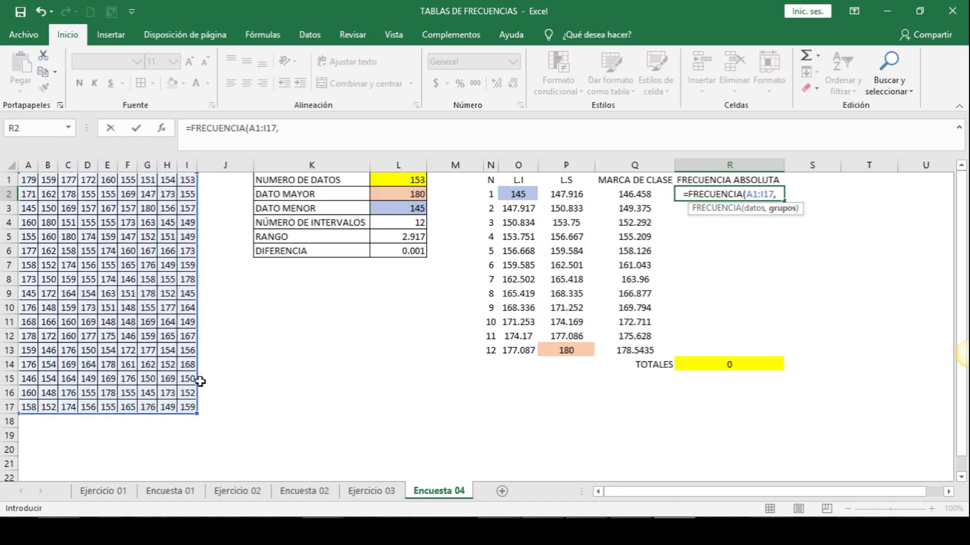
left_click_drag(565, 194, 562, 351)
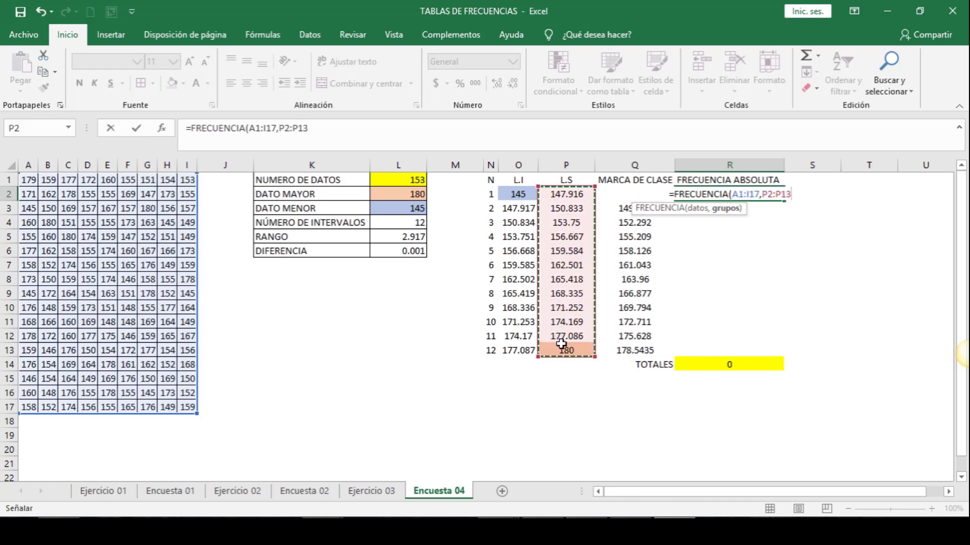
key("Return")
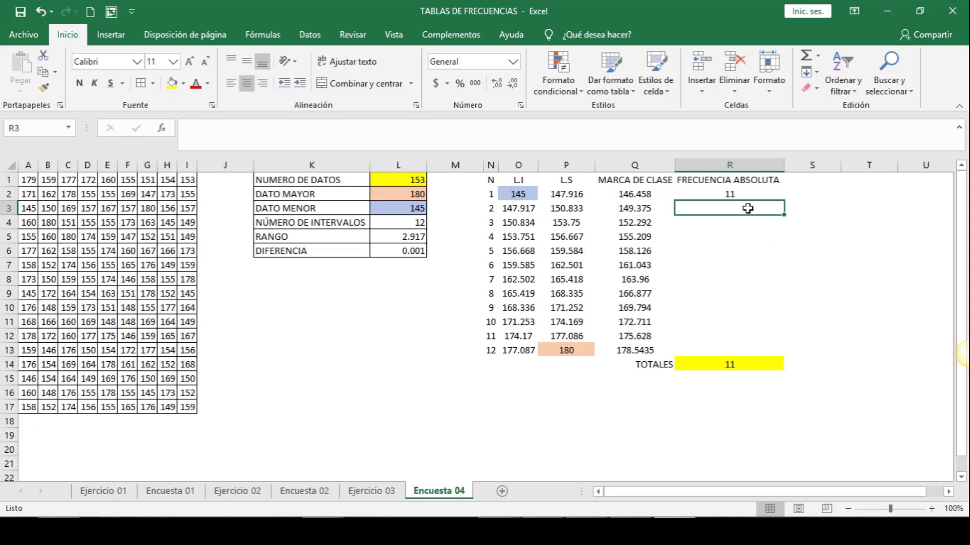
Fill the R2 frequency formula down to R13 and re-enter the whole range R2:R13 as an array formula
left_click(739, 194)
left_click_drag(785, 203, 785, 357)
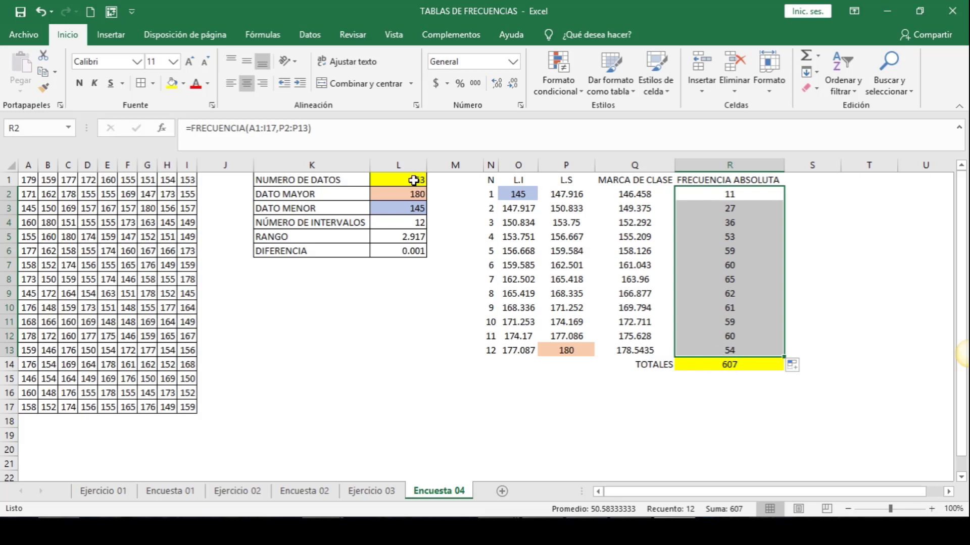
left_click(707, 198)
left_click_drag(711, 191, 714, 346)
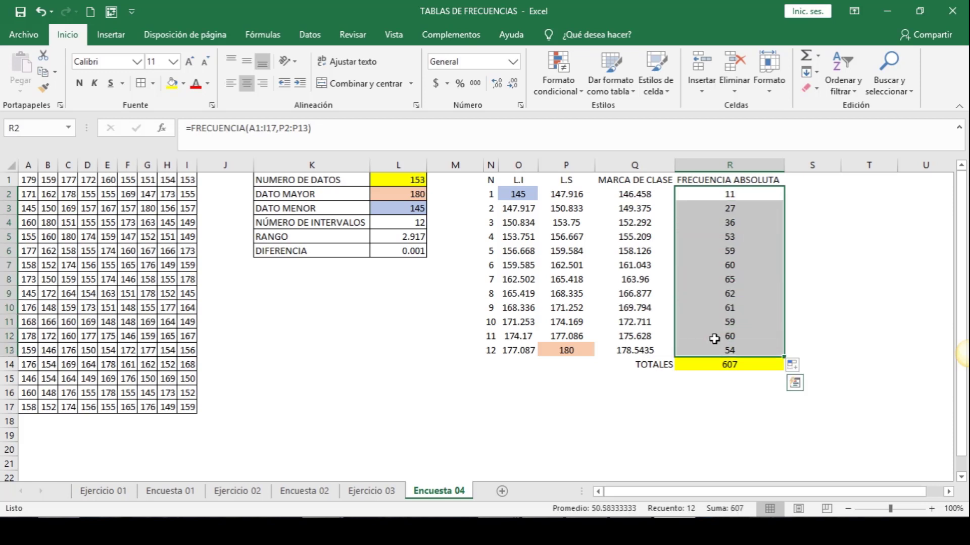
key("F2")
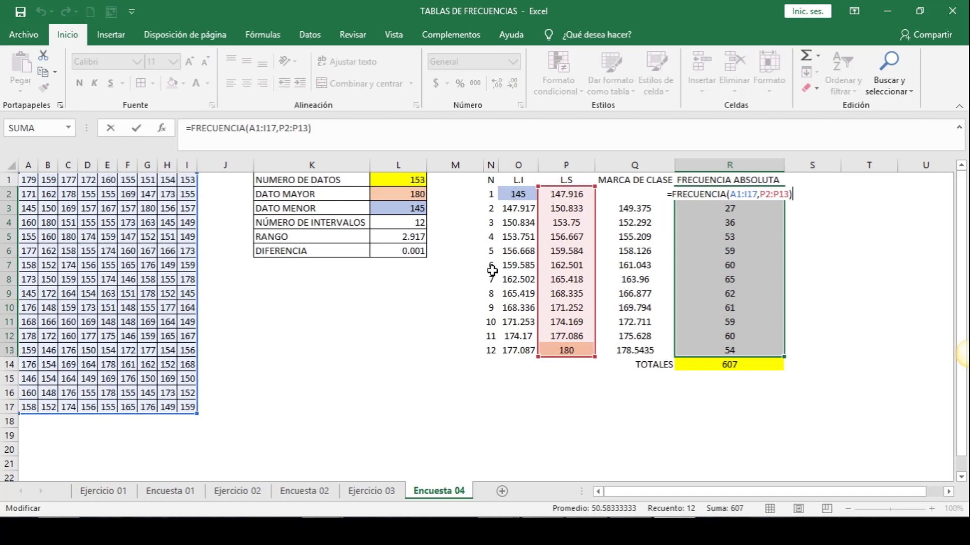
key("ctrl+shift+Return")
left_click(724, 418)
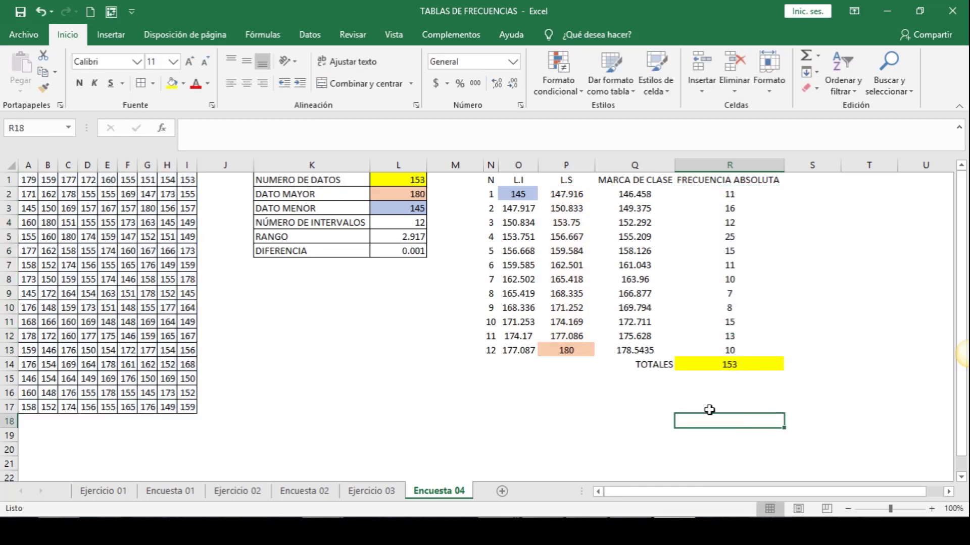
Enter the header FRECUENCIA RELATIVA in S1 and widen column S to fit it
left_click(712, 364)
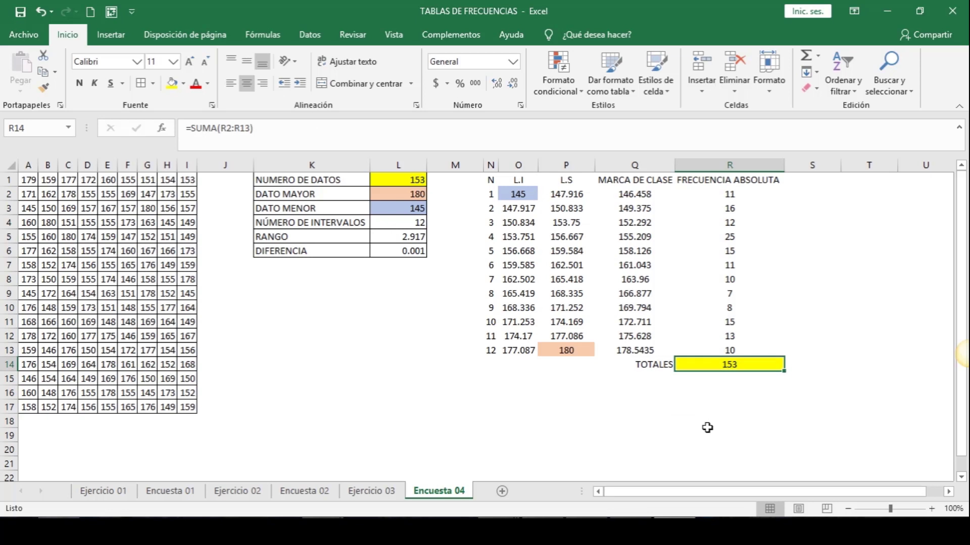
left_click(809, 180)
type("FRECUENCIA REL")
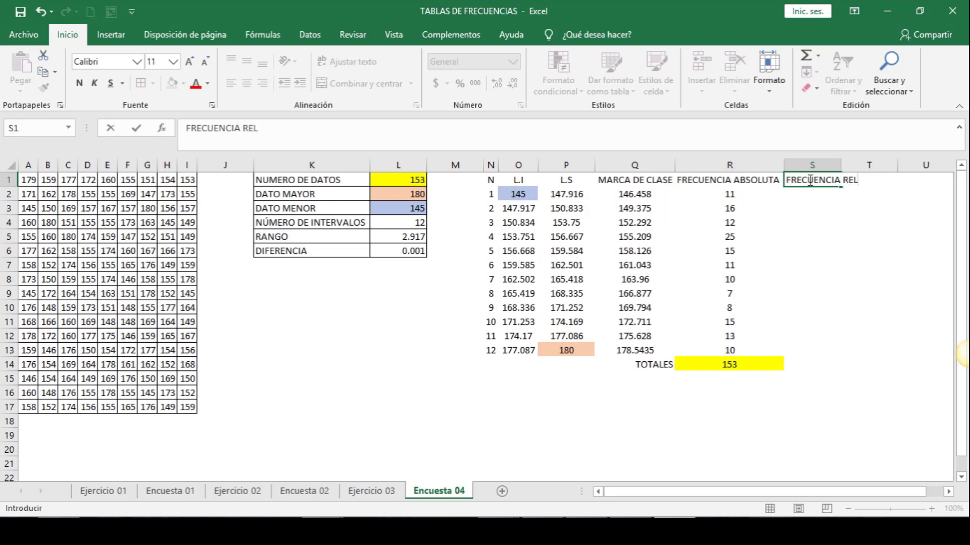
type("ATIVA")
key("Return")
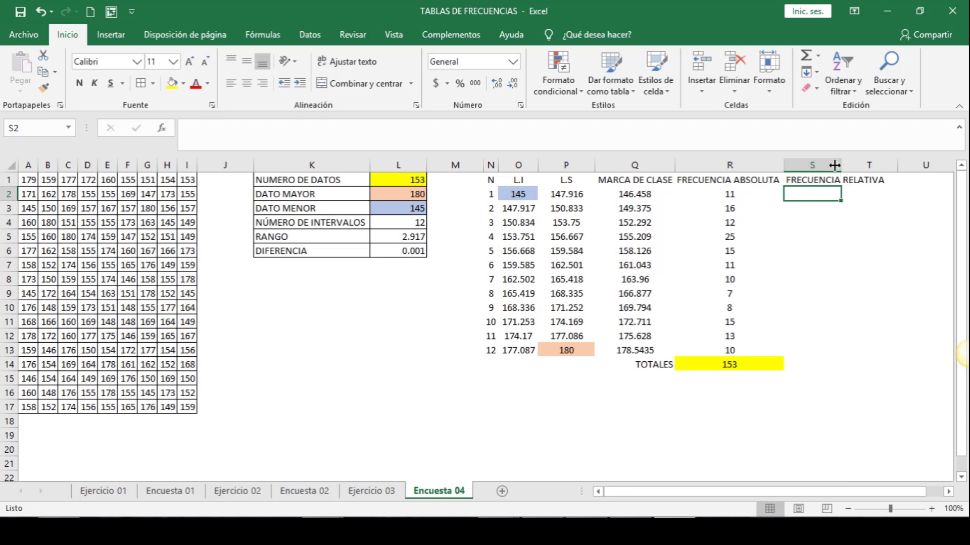
double_click(840, 165)
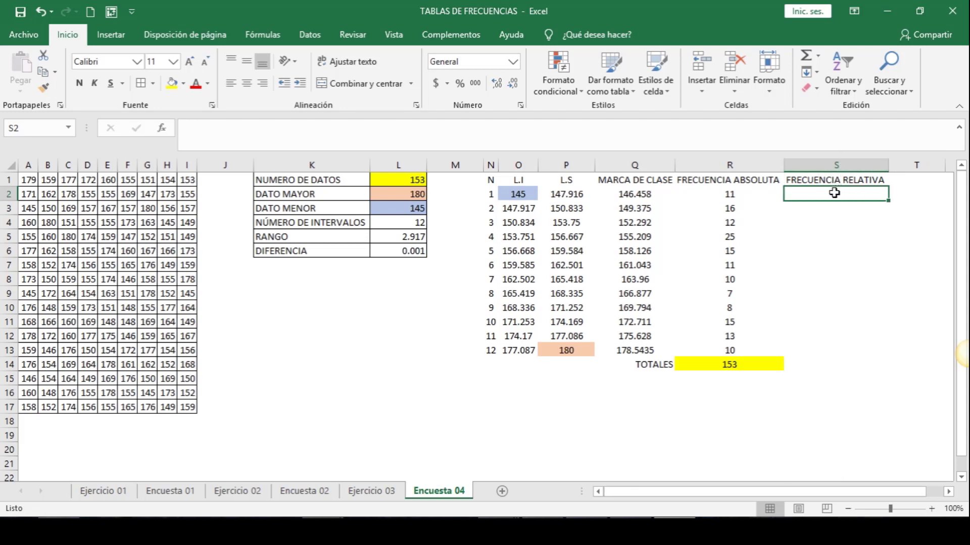
Enter the first interval's relative frequency formula, =R2/R$14, in S2
type("=")
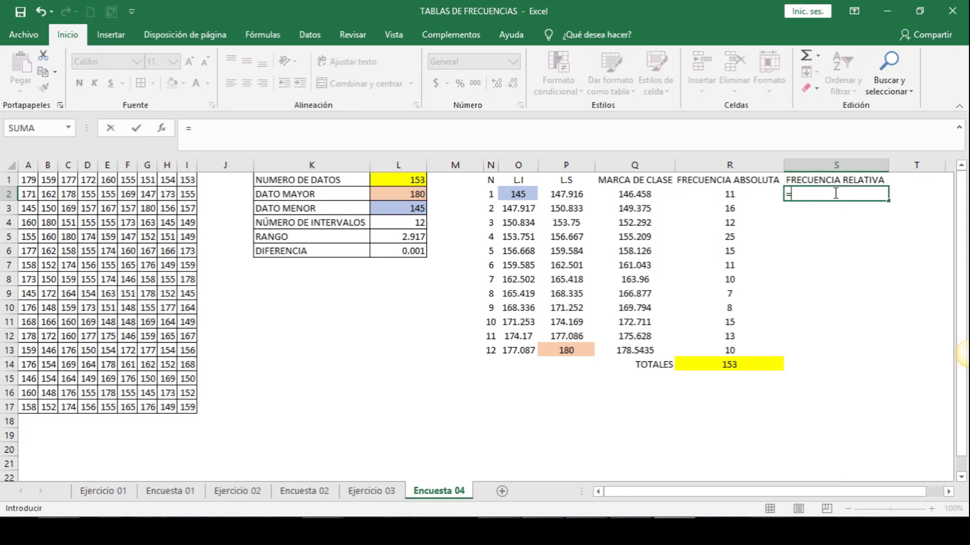
left_click(737, 195)
left_click(319, 132)
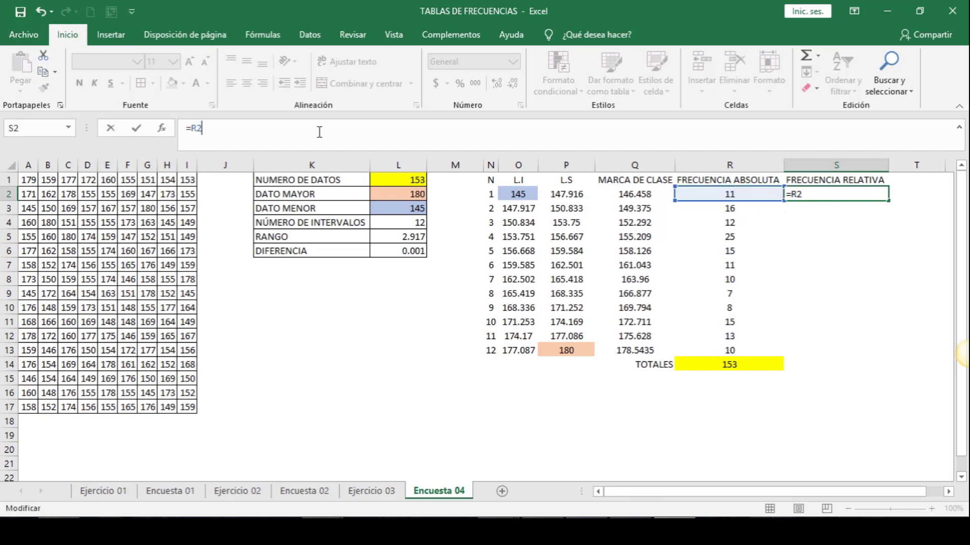
type("/")
left_click(727, 364)
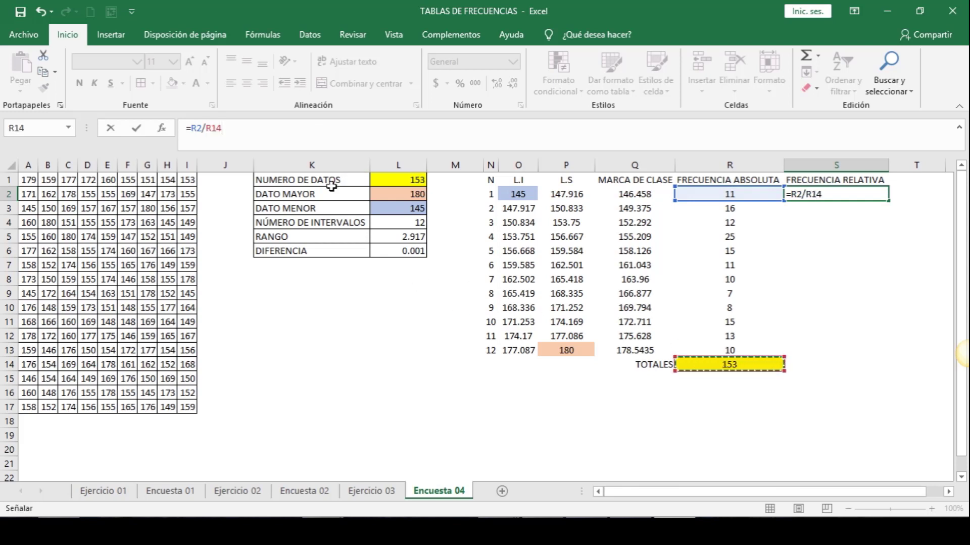
left_click(214, 129)
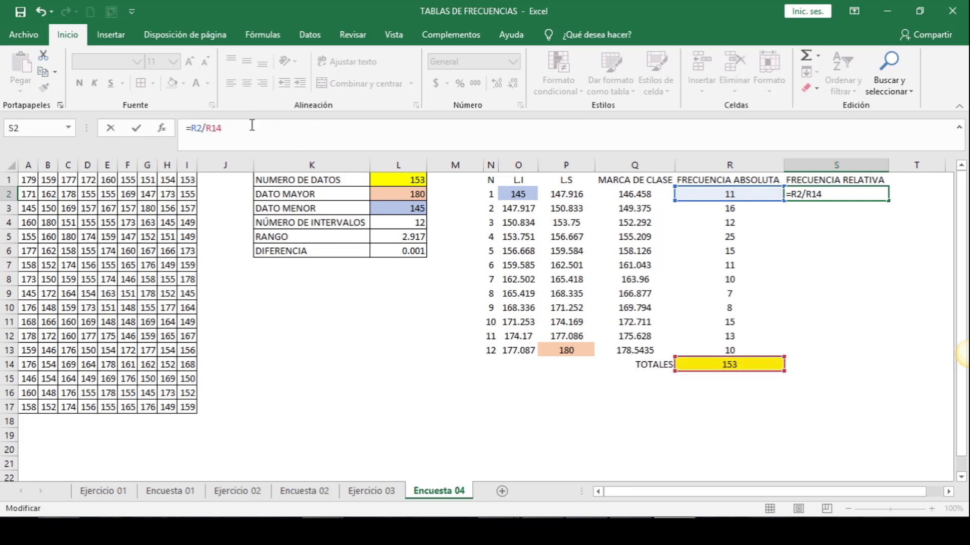
type("$")
key("Return")
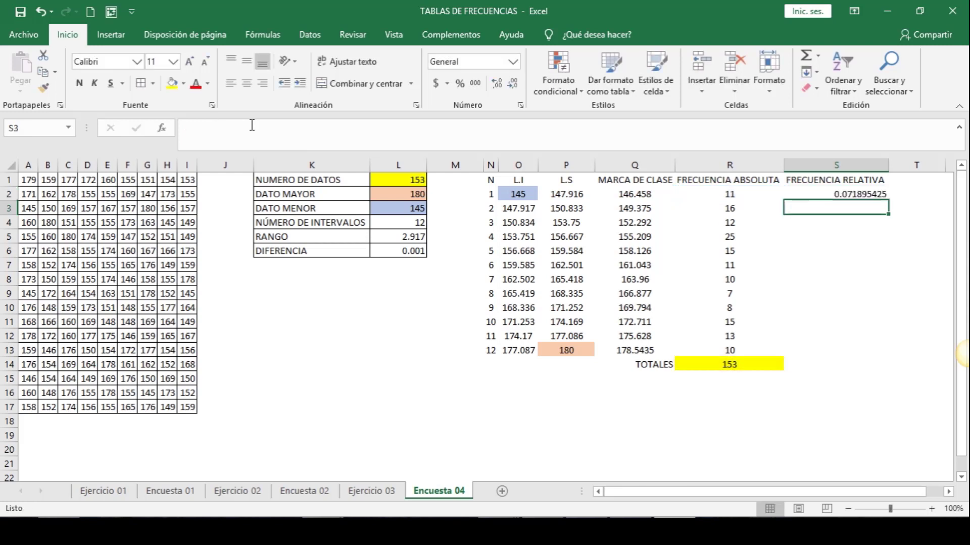
Fill the relative frequency formula from S2 down to S13 and center column S horizontally
left_click(825, 193)
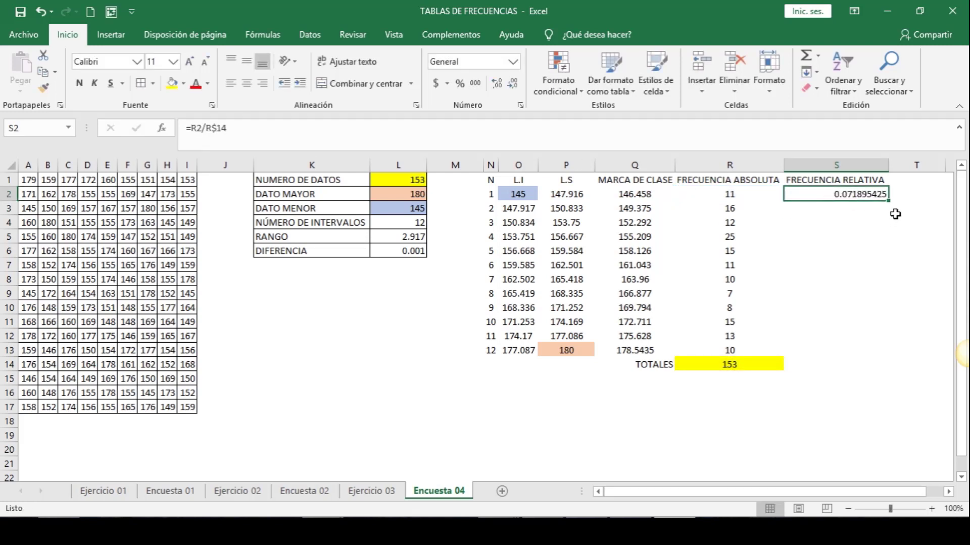
double_click(891, 200)
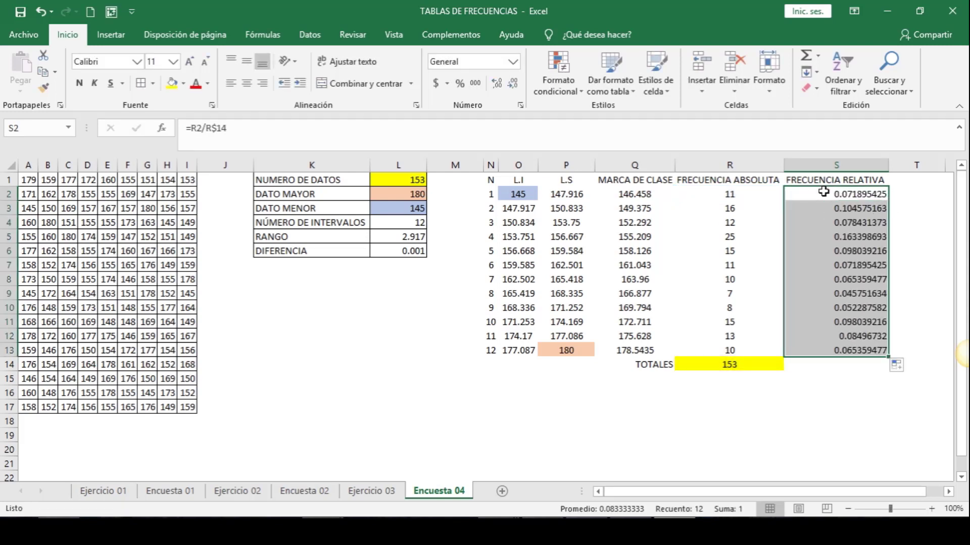
left_click(836, 165)
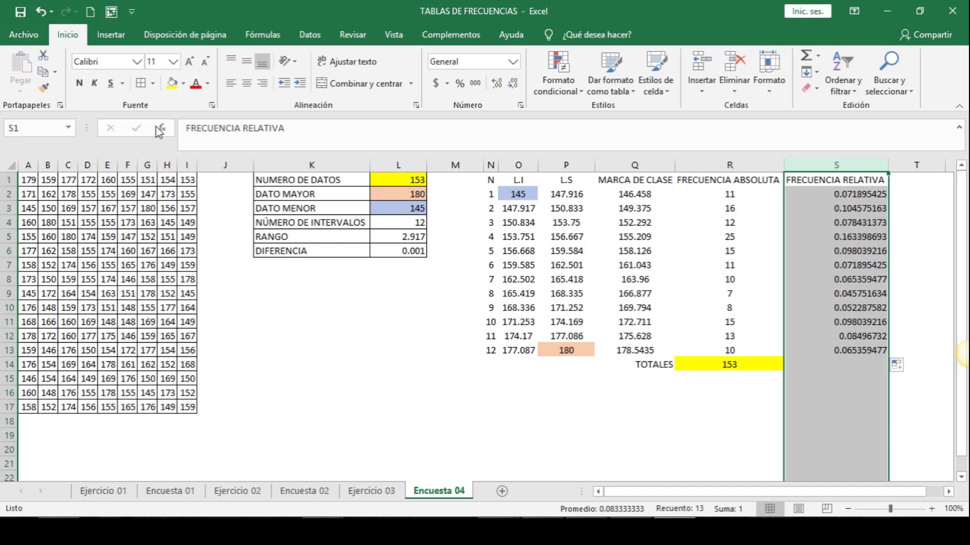
left_click(246, 83)
Total the relative frequencies with an automatic sum in S14 and format column S as percentages
left_click(831, 365)
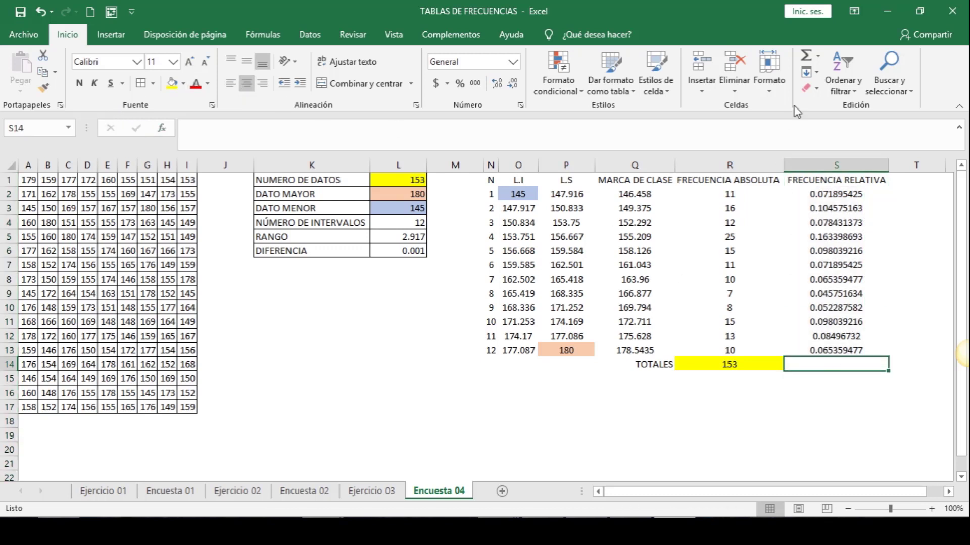
left_click(806, 55)
key("Return")
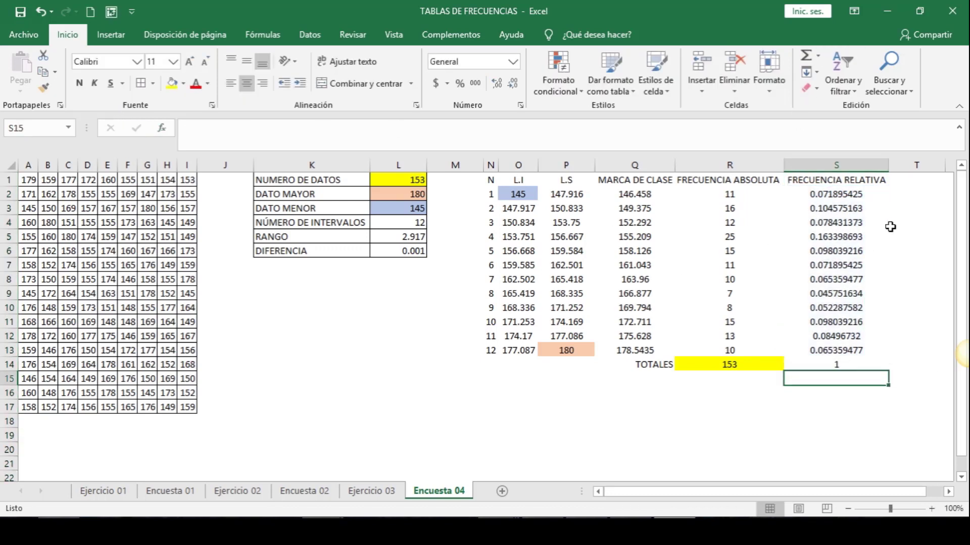
left_click(836, 165)
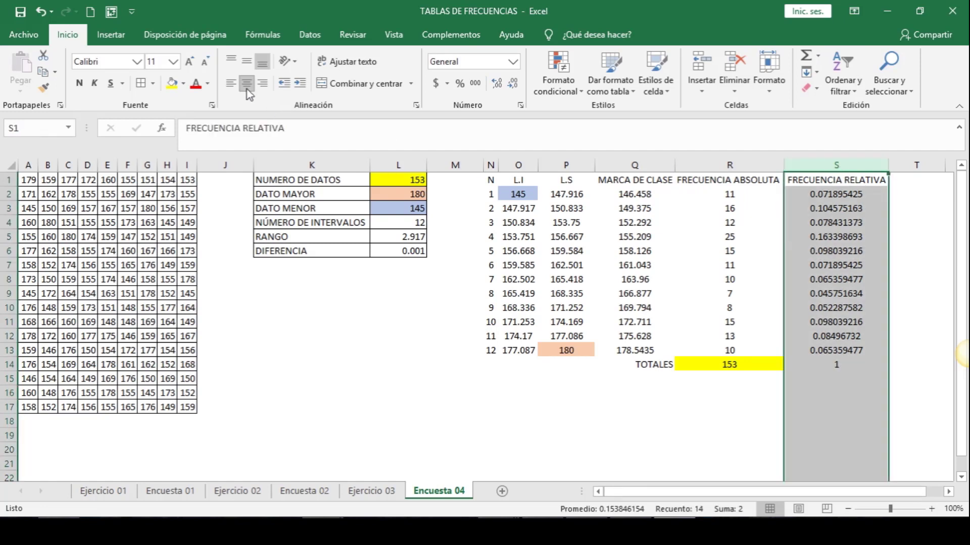
left_click(460, 84)
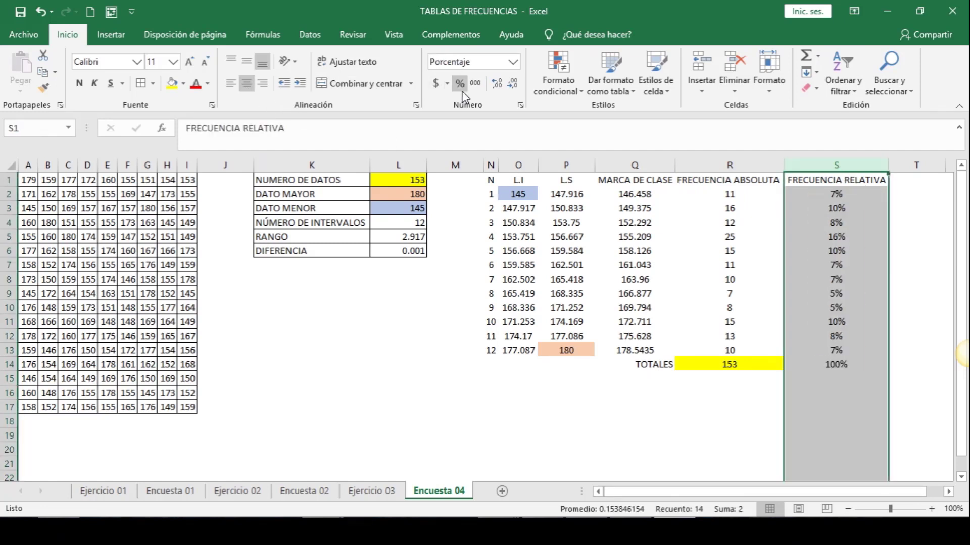
Apply all borders to the frequency table in N1:S14
left_click(489, 406)
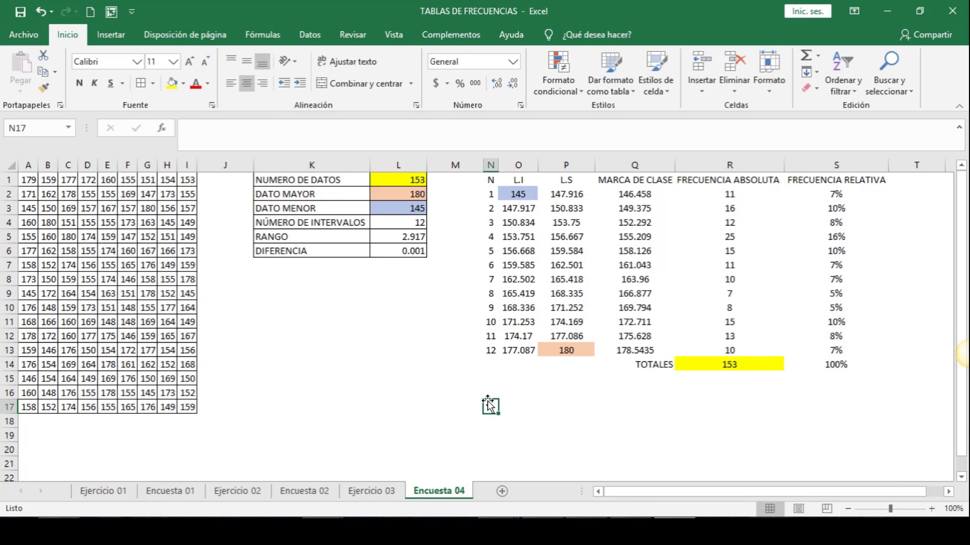
left_click_drag(496, 180, 814, 363)
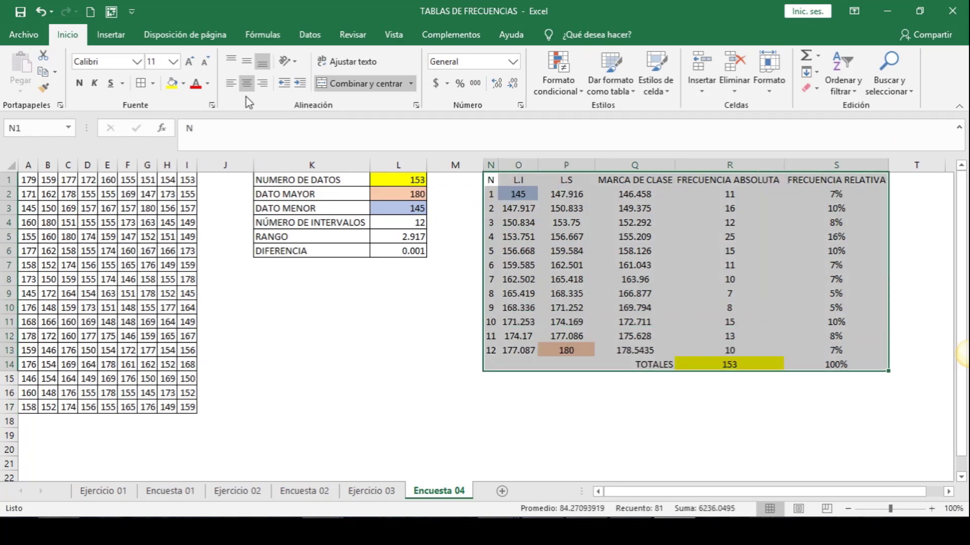
left_click(140, 81)
left_click(349, 404)
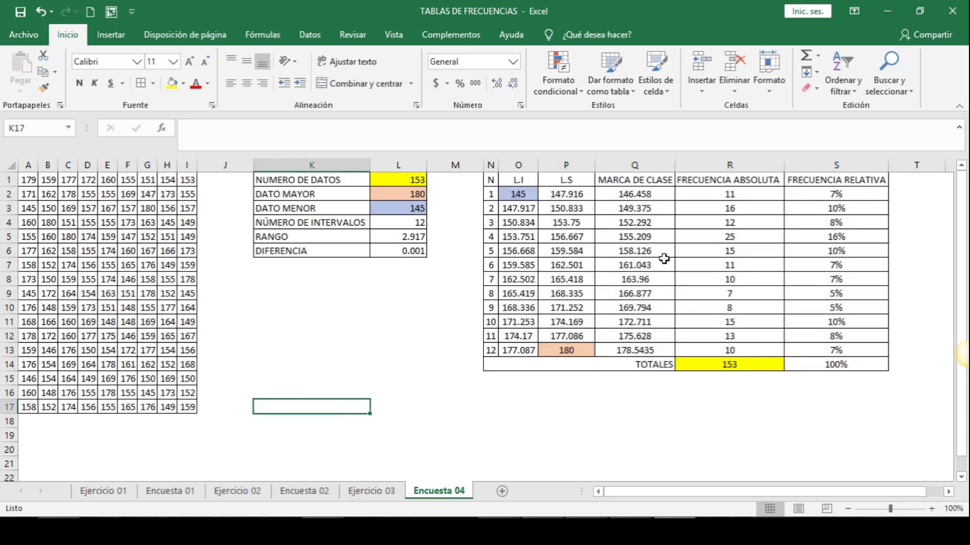
Insert a 2-D clustered column chart of the absolute frequencies in R1:R13, leaving out the total
left_click_drag(720, 182, 719, 350)
left_click(110, 34)
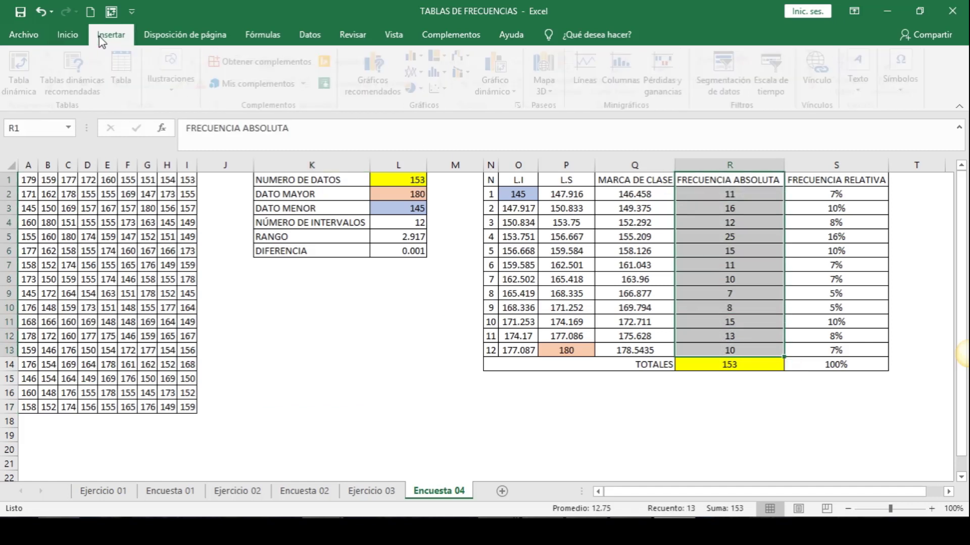
left_click(415, 57)
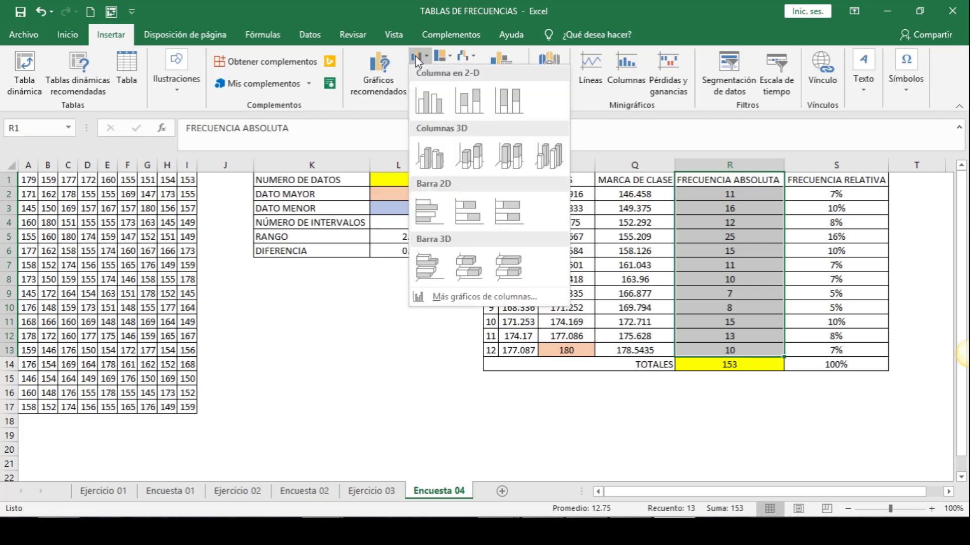
left_click(430, 97)
left_click(357, 287)
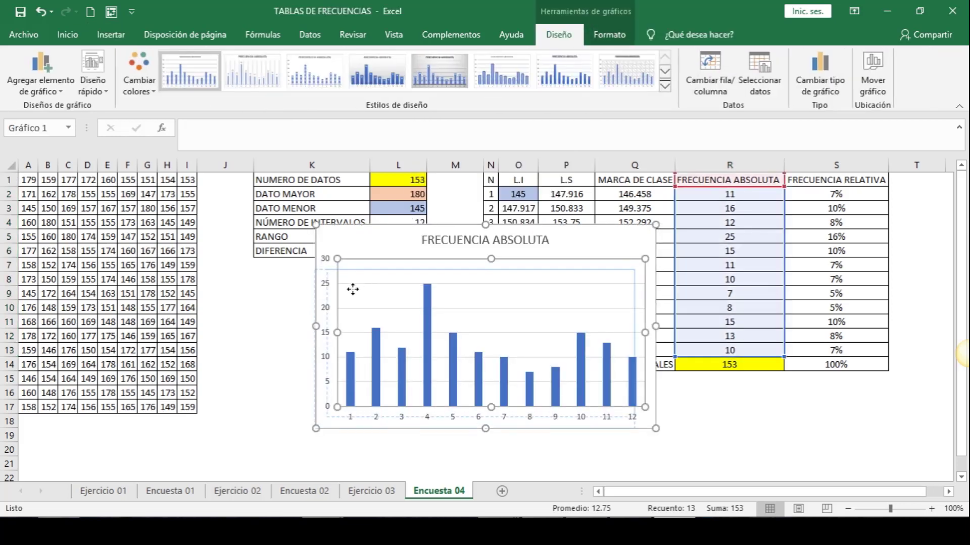
left_click_drag(317, 312, 317, 315)
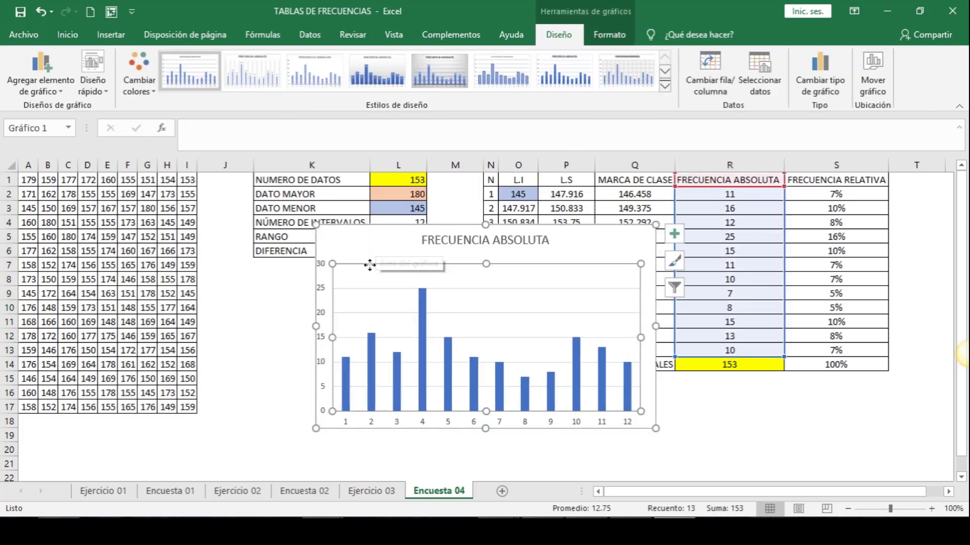
key("ctrl+z")
Move the FRECUENCIA ABSOLUTA chart below the summary table, starting around row 15 beside the survey data
left_click_drag(373, 247, 275, 400)
left_click_drag(277, 403, 284, 402)
scroll(319, 347, "down", 3)
scroll(319, 348, "up", 3)
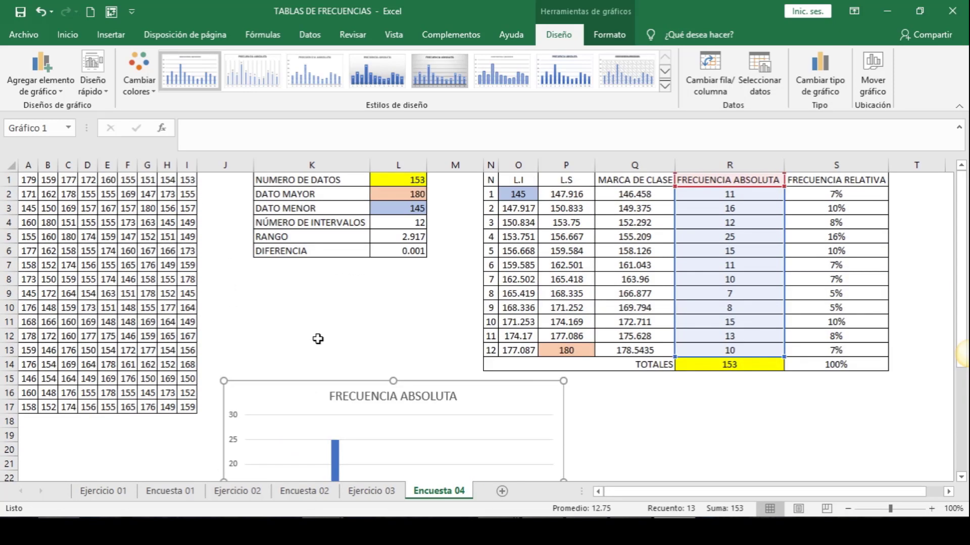
Insert a 2-D pie chart of the relative frequencies in S2:S13 and place it below the frequency table beside the column chart
left_click_drag(840, 179, 849, 349)
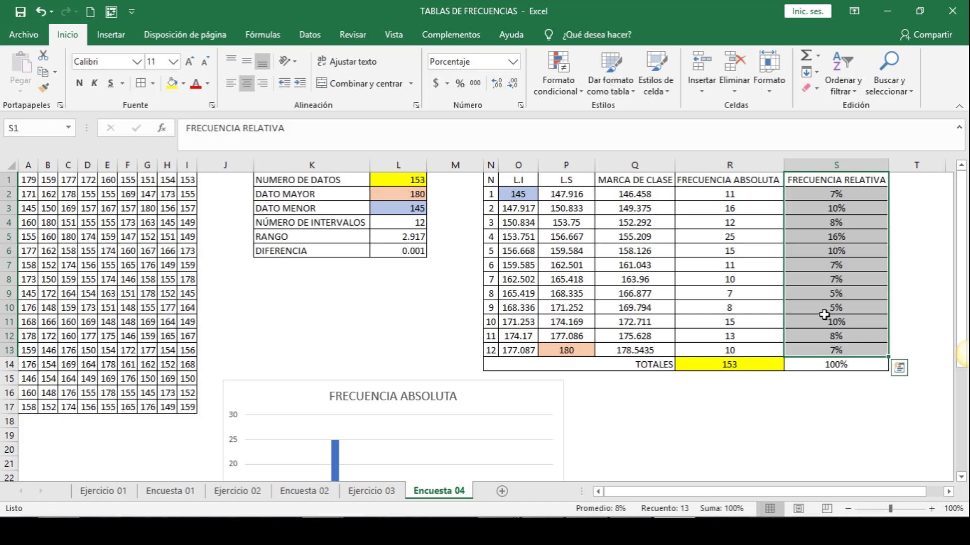
left_click(819, 420)
left_click_drag(836, 193, 835, 348)
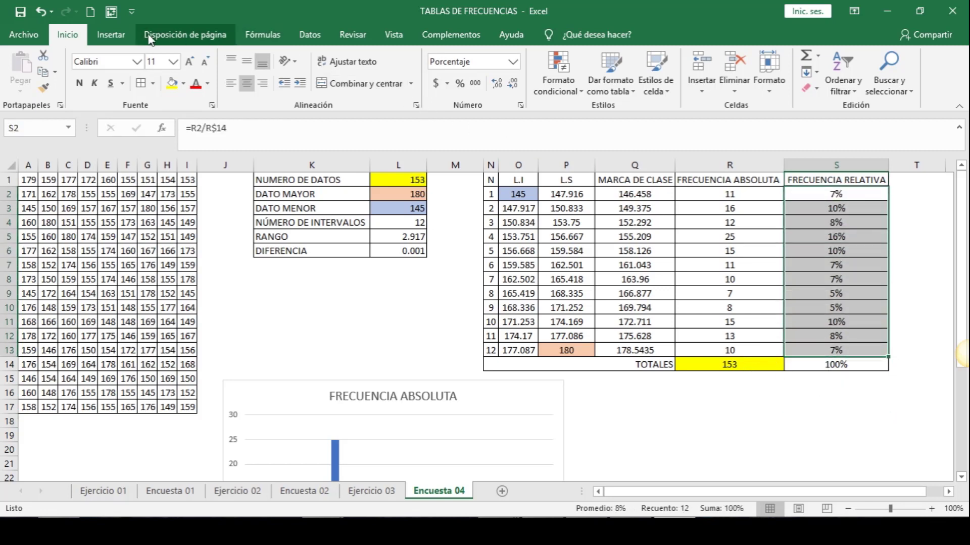
left_click(116, 35)
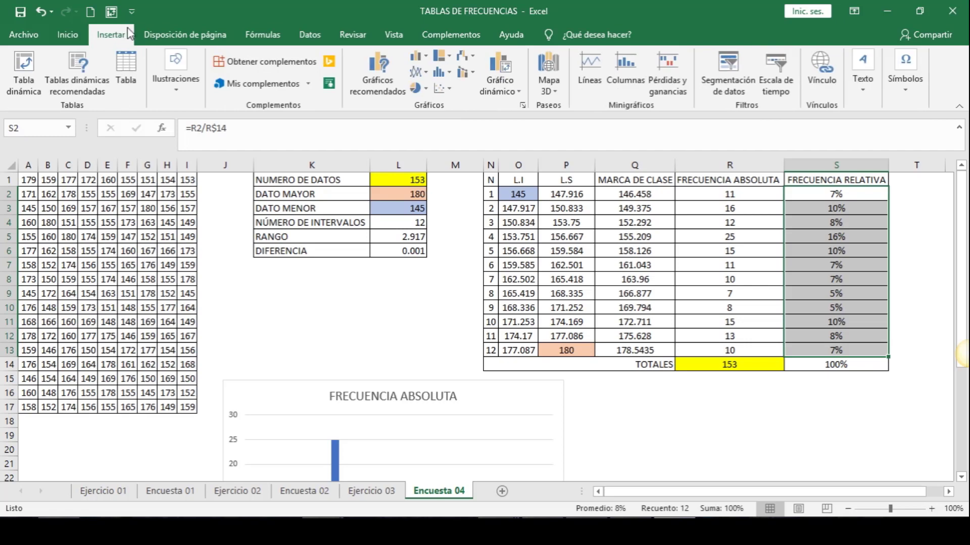
left_click(417, 88)
left_click(427, 136)
left_click_drag(462, 235, 668, 363)
Add data labels to the pie chart of relative frequencies
scroll(667, 359, "down", 4)
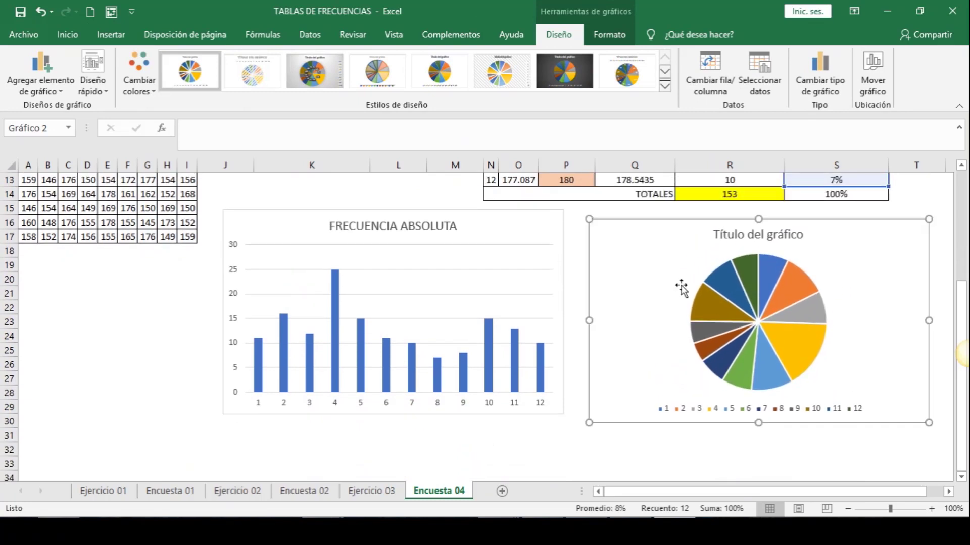
left_click_drag(753, 494, 767, 493)
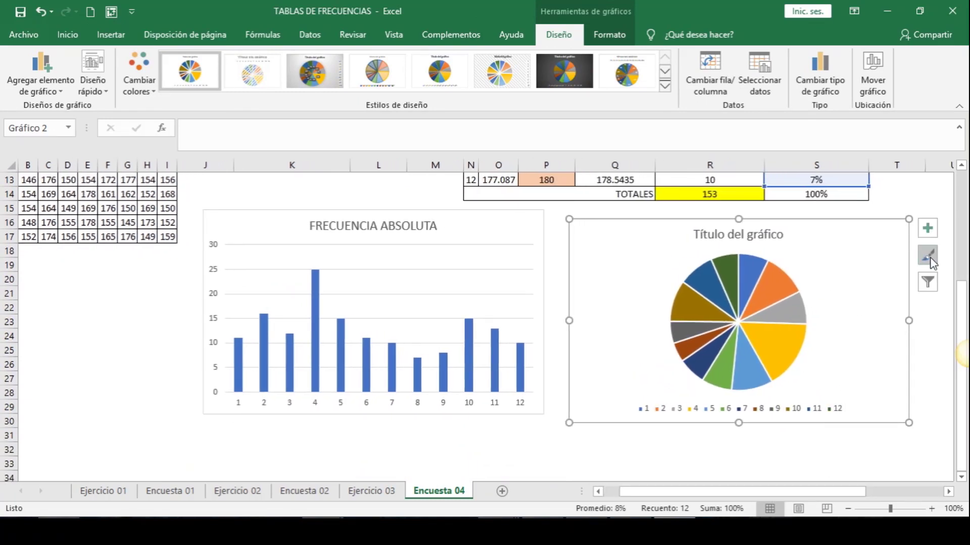
left_click(929, 230)
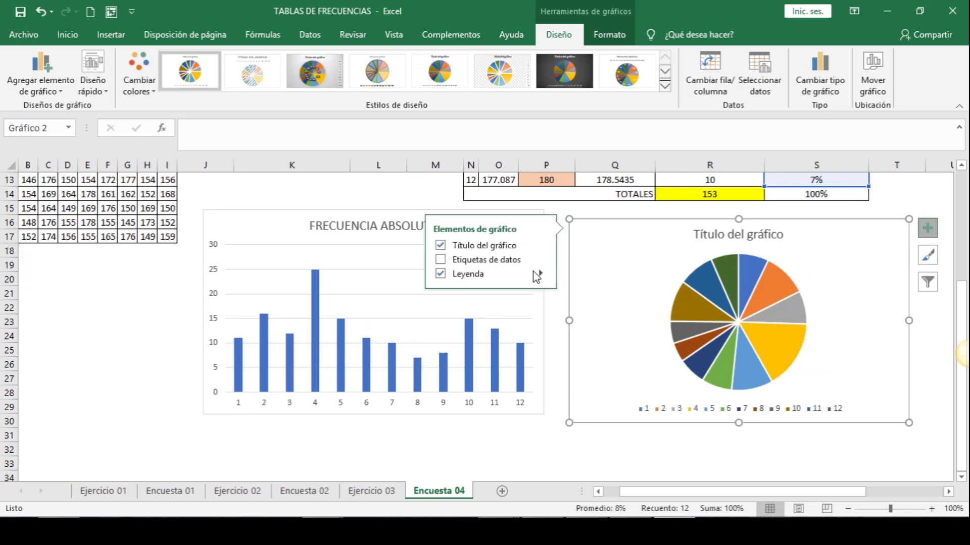
left_click(507, 260)
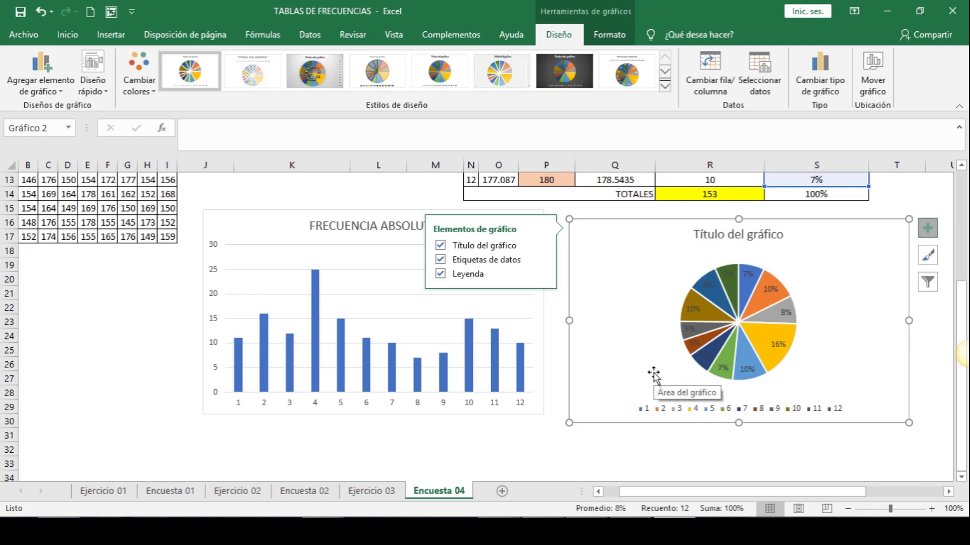
scroll(661, 417, "up", 4)
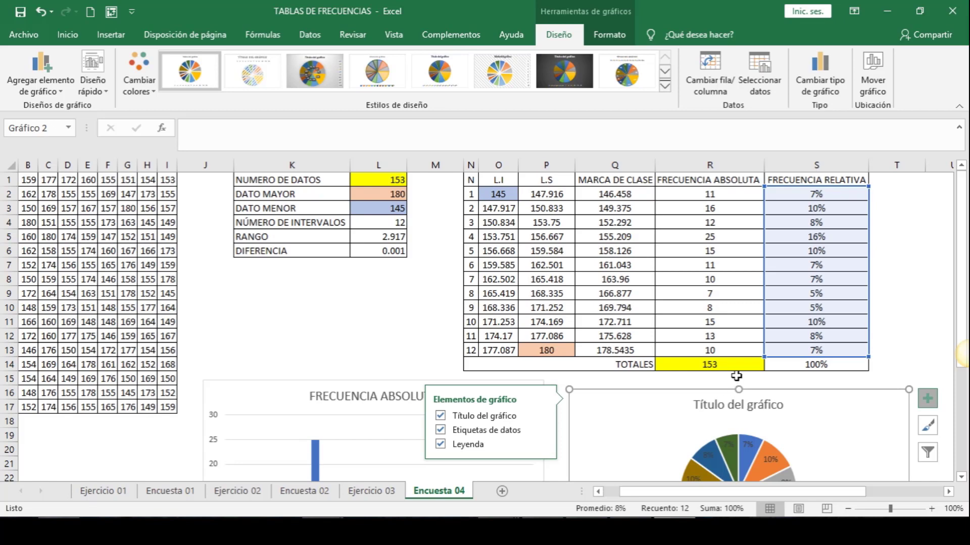
scroll(736, 376, "down", 3)
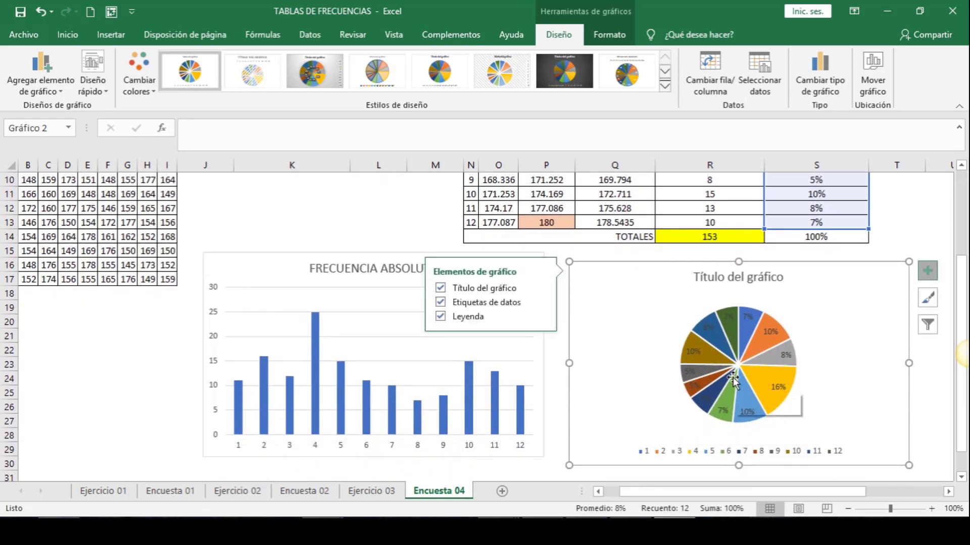
Switch to the PowerPoint presentation with the quantitative variables strategy and show its flowchart slide full screen
mouse_move(732, 379)
mouse_move(498, 530)
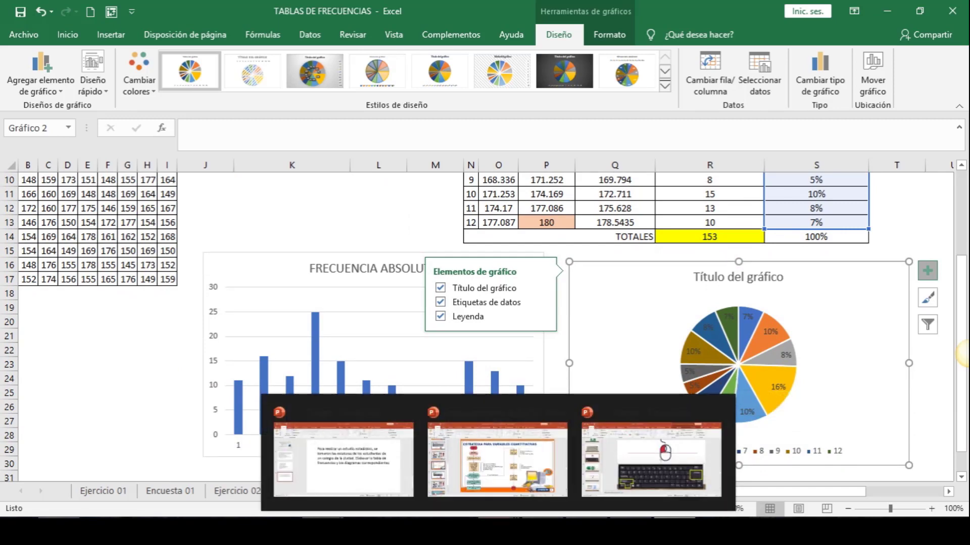
left_click(498, 460)
left_click(812, 509)
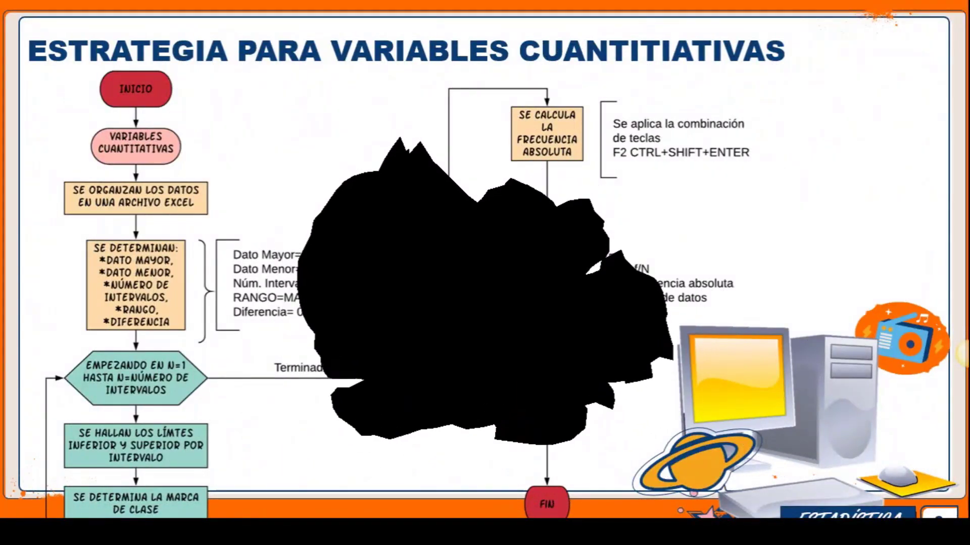